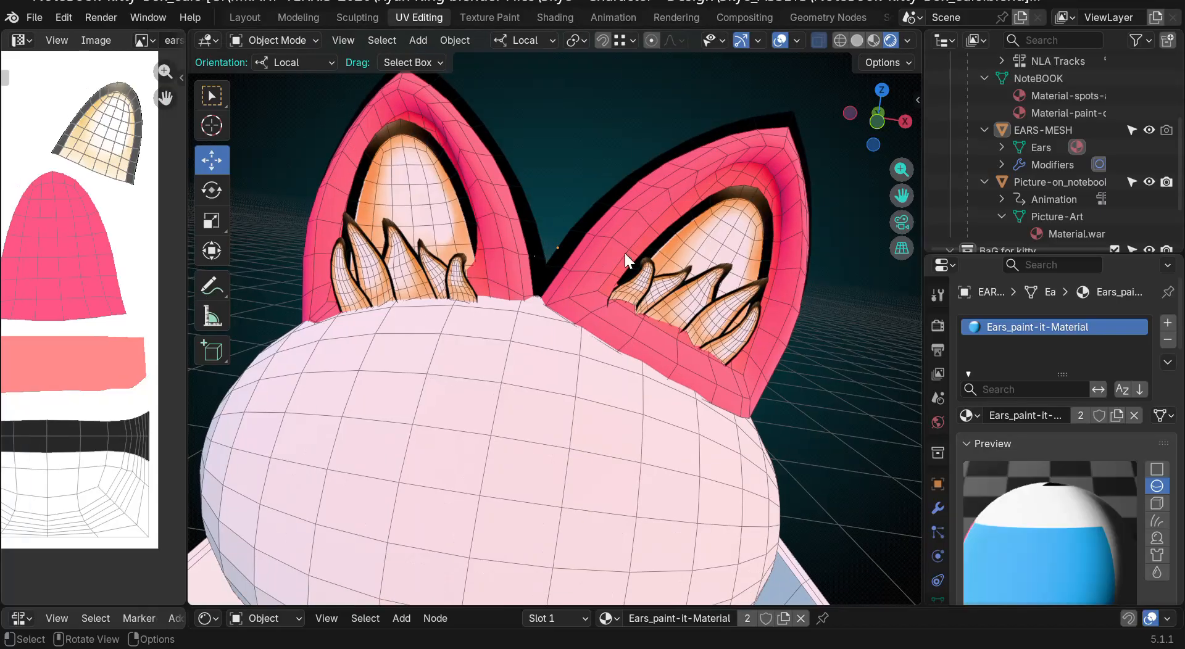
# Step: Select the cat ears mesh and nudge its position on top of the head
pyautogui.moveTo(901, 197); pyautogui.dragTo(951, 339)
pyautogui.moveTo(888, 128)
pyautogui.mouseDown()
pyautogui.moveTo(906, 128)
pyautogui.moveTo(886, 126)
pyautogui.mouseUp()
pyautogui.click(212, 96)
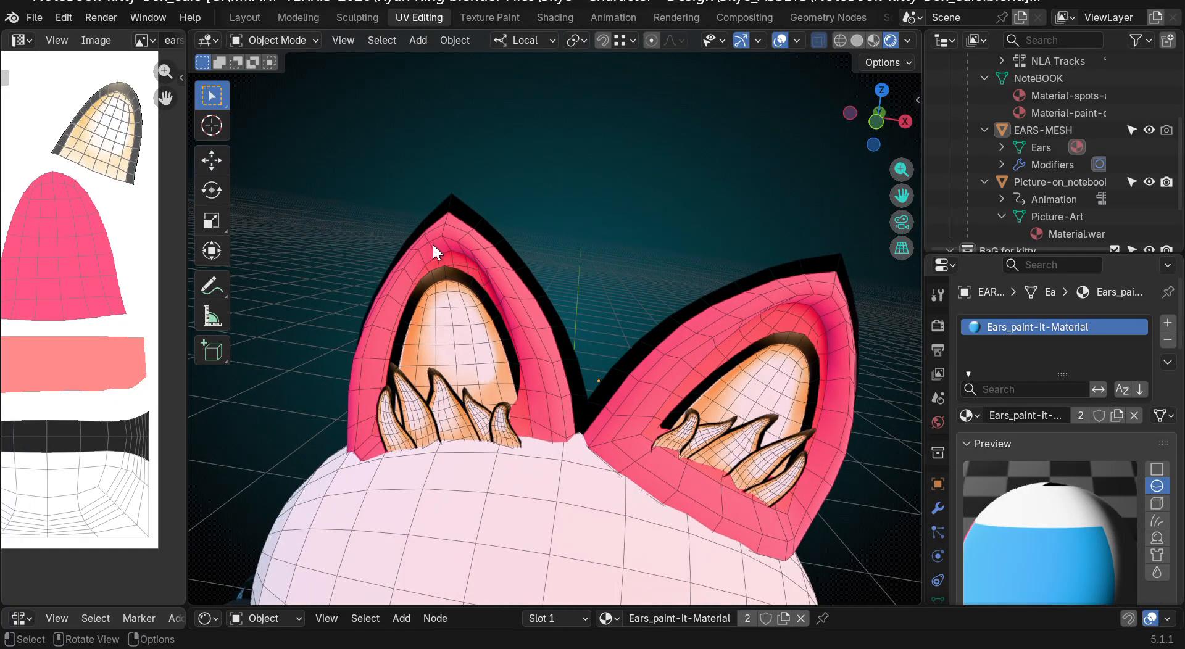
pyautogui.click(449, 258)
pyautogui.scroll(-2, 591, 328)
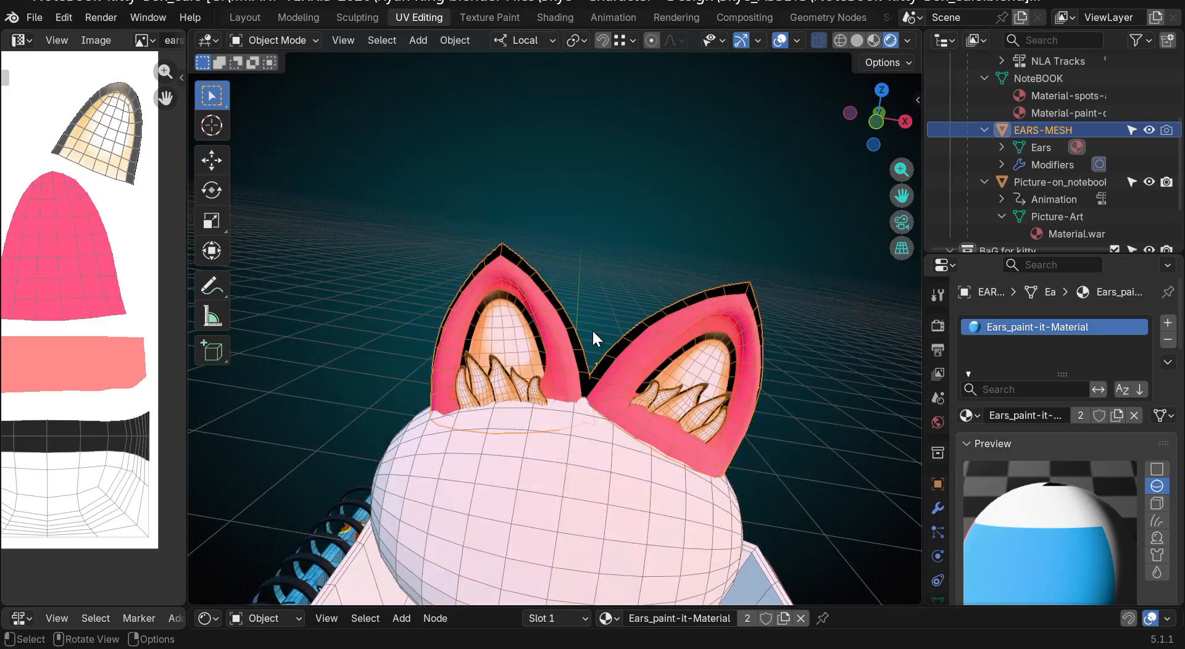
pyautogui.moveTo(878, 128); pyautogui.dragTo(889, 129)
pyautogui.press('g')
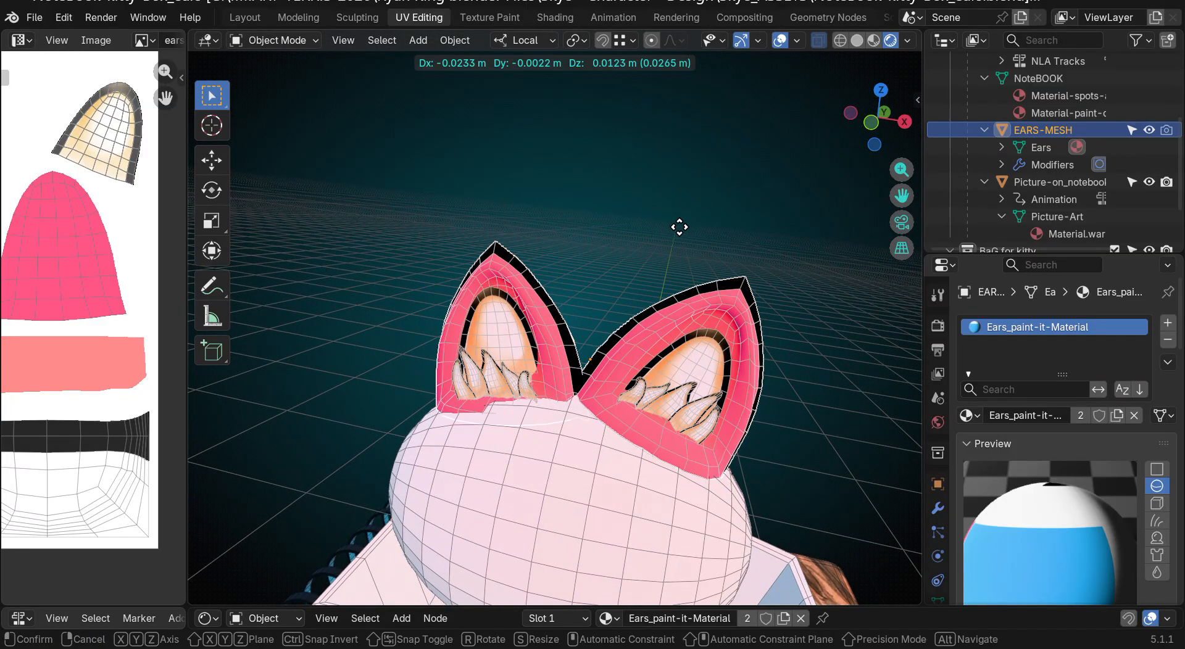
pyautogui.click(657, 163)
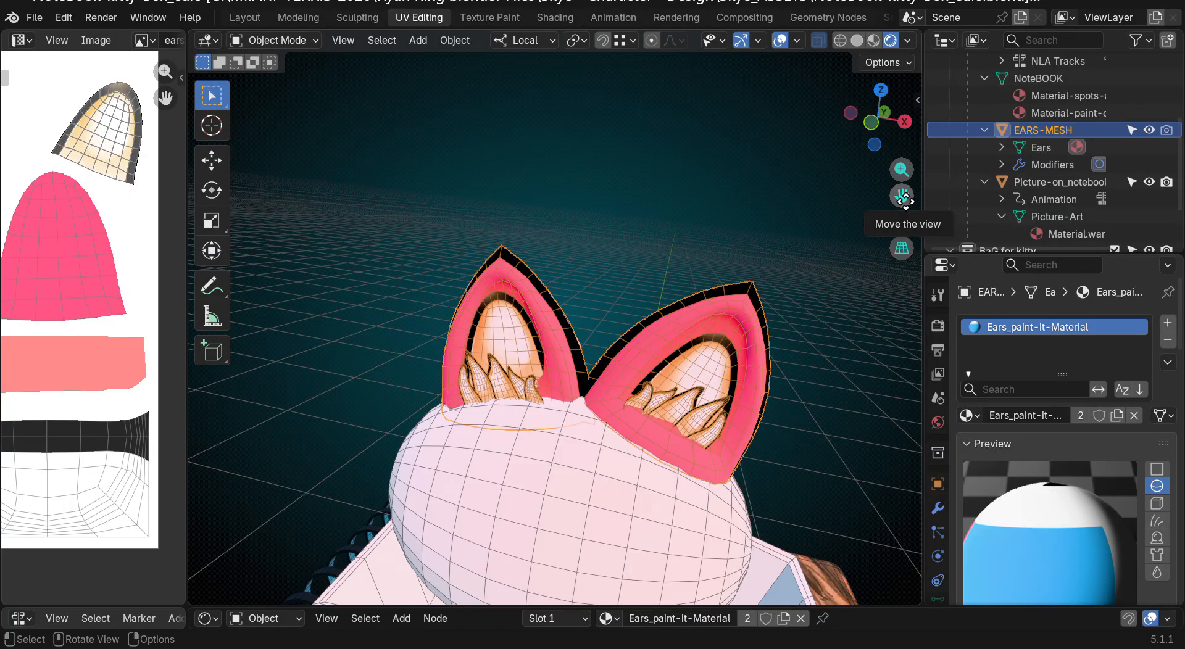
# Step: Examine the ears, the head and the box beneath it from several angles, and clear the selection
pyautogui.moveTo(893, 201); pyautogui.dragTo(731, 227)
pyautogui.moveTo(881, 125)
pyautogui.mouseDown()
pyautogui.moveTo(985, 98)
pyautogui.moveTo(830, 121)
pyautogui.moveTo(877, 116)
pyautogui.mouseUp()
pyautogui.scroll(3, 489, 284)
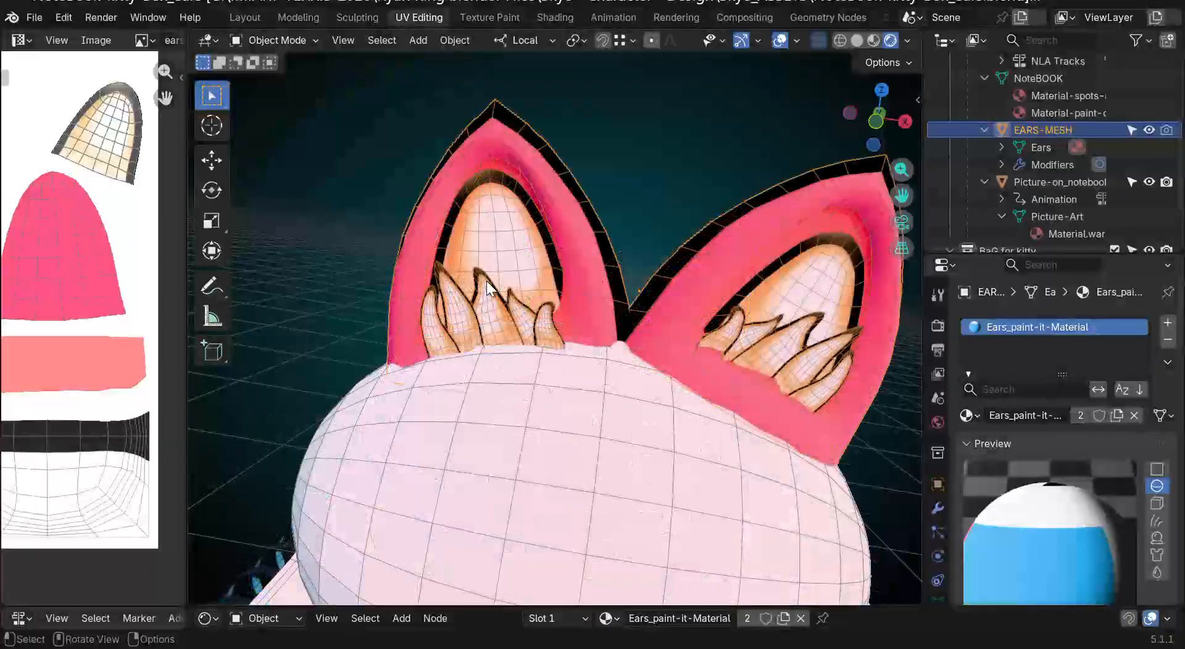
pyautogui.moveTo(900, 168); pyautogui.dragTo(886, 64)
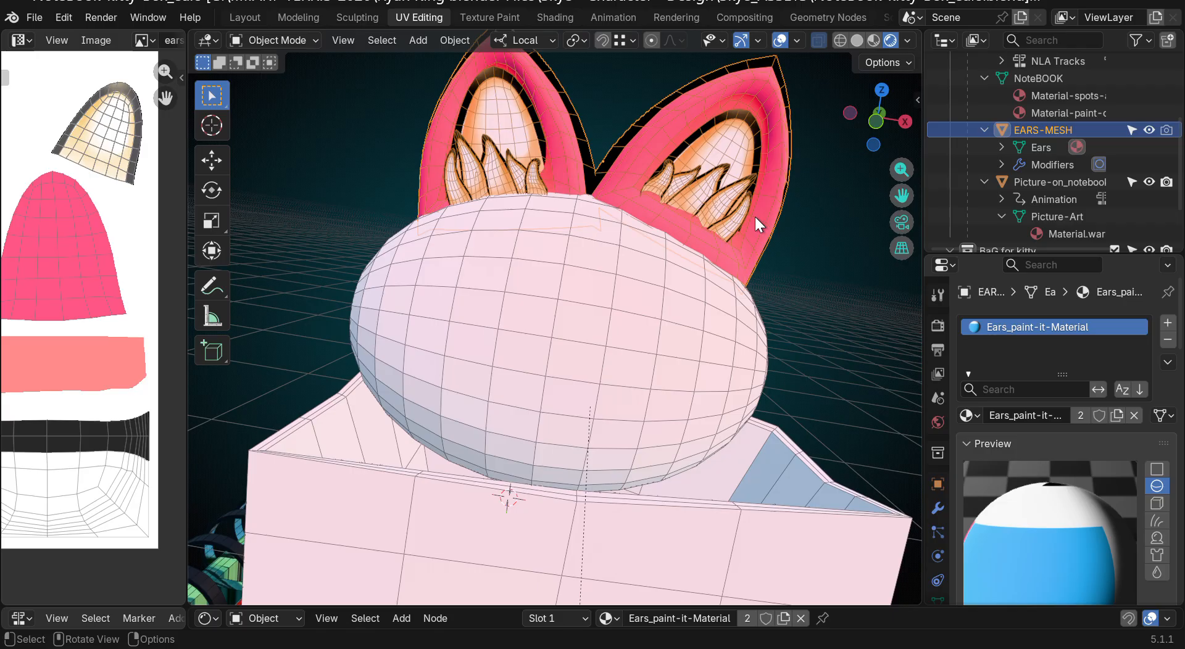
pyautogui.scroll(-2, 755, 217)
pyautogui.moveTo(879, 117); pyautogui.dragTo(879, 143)
pyautogui.moveTo(902, 195)
pyautogui.mouseDown()
pyautogui.moveTo(876, 57)
pyautogui.moveTo(886, 196)
pyautogui.mouseUp()
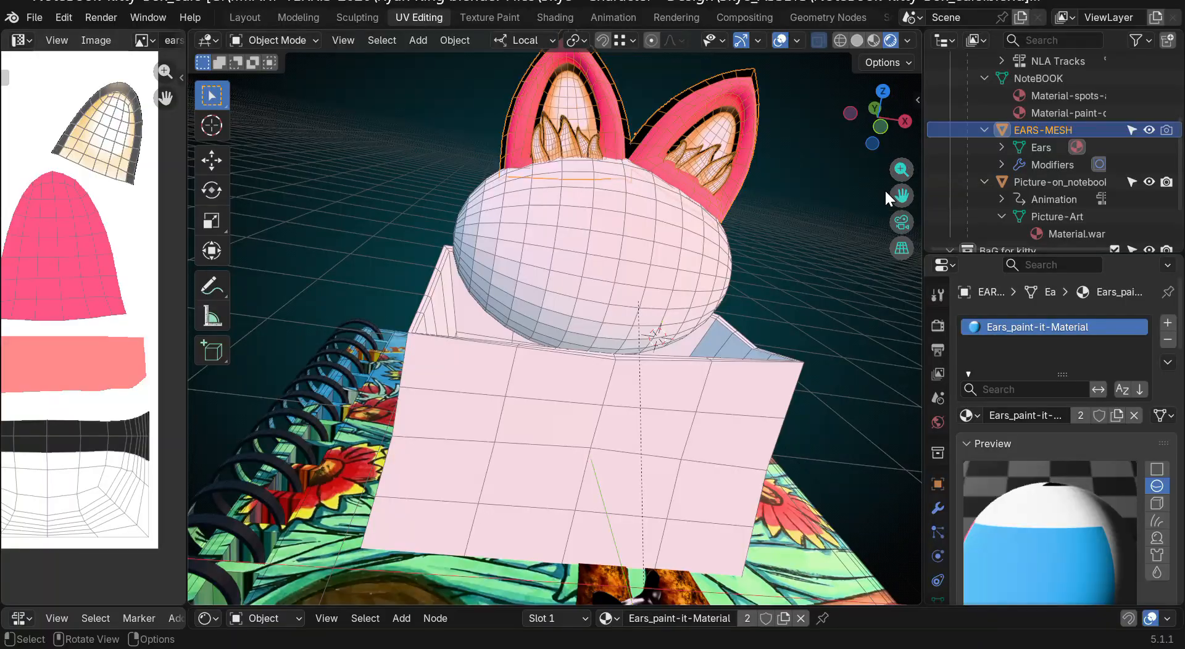
pyautogui.click(828, 202)
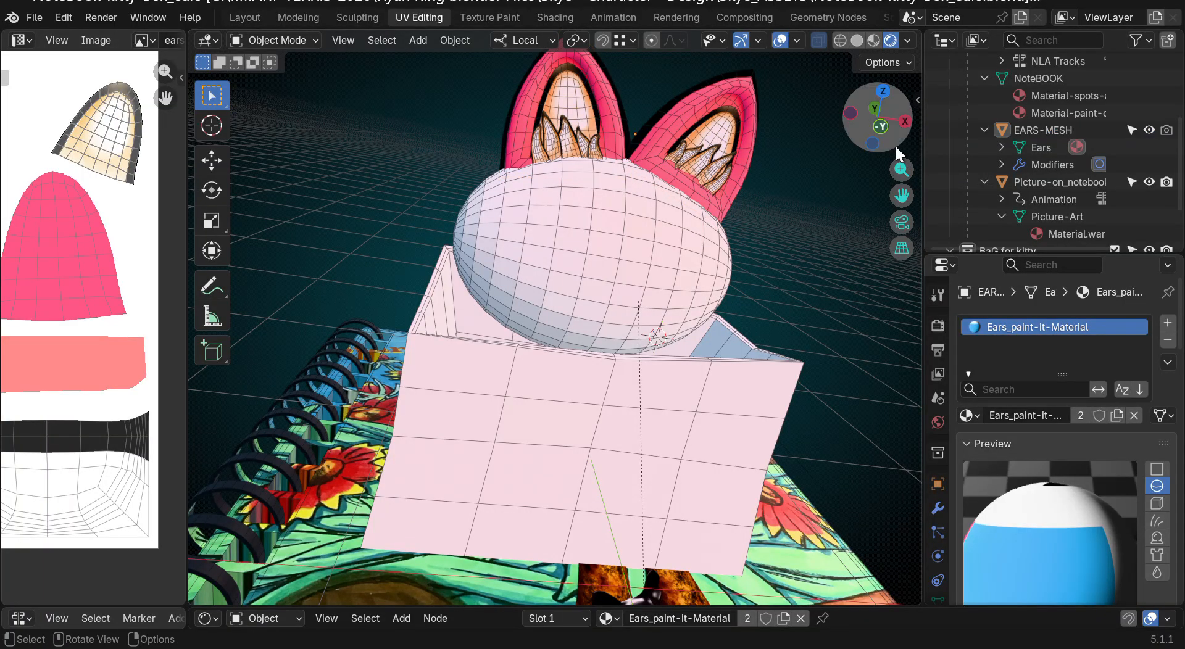
pyautogui.moveTo(888, 141)
pyautogui.mouseDown()
pyautogui.moveTo(818, 143)
pyautogui.moveTo(876, 141)
pyautogui.mouseUp()
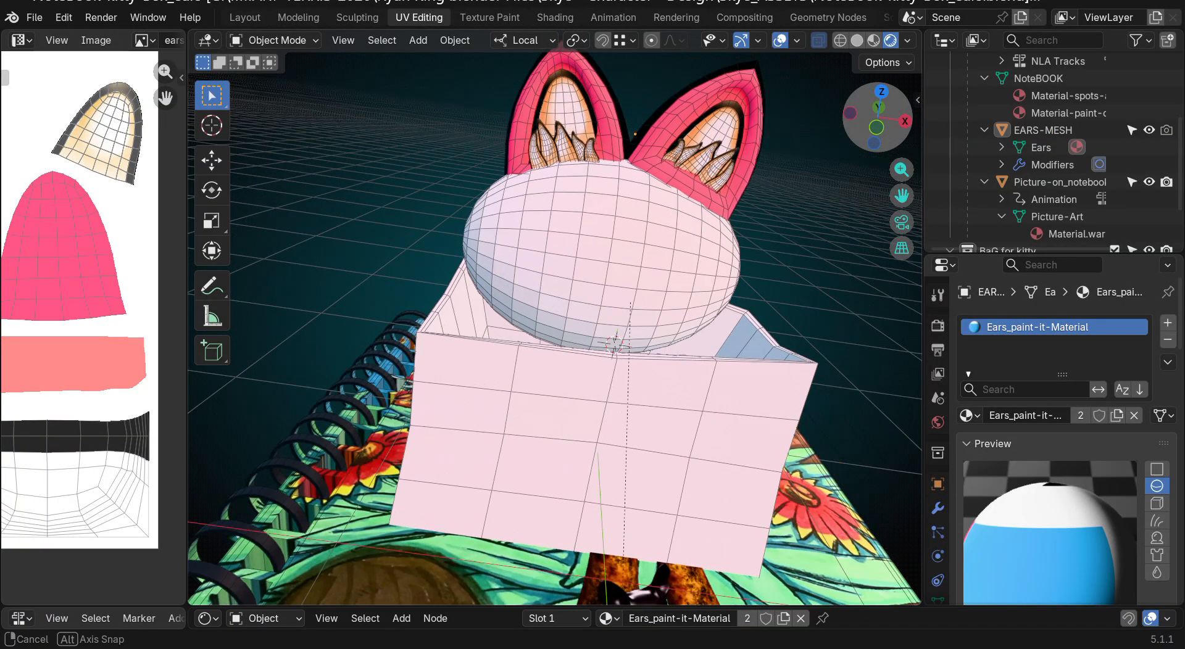
pyautogui.scroll(-2, 862, 205)
pyautogui.moveTo(907, 193); pyautogui.dragTo(852, 261)
pyautogui.scroll(2, 682, 320)
pyautogui.scroll(-3, 682, 320)
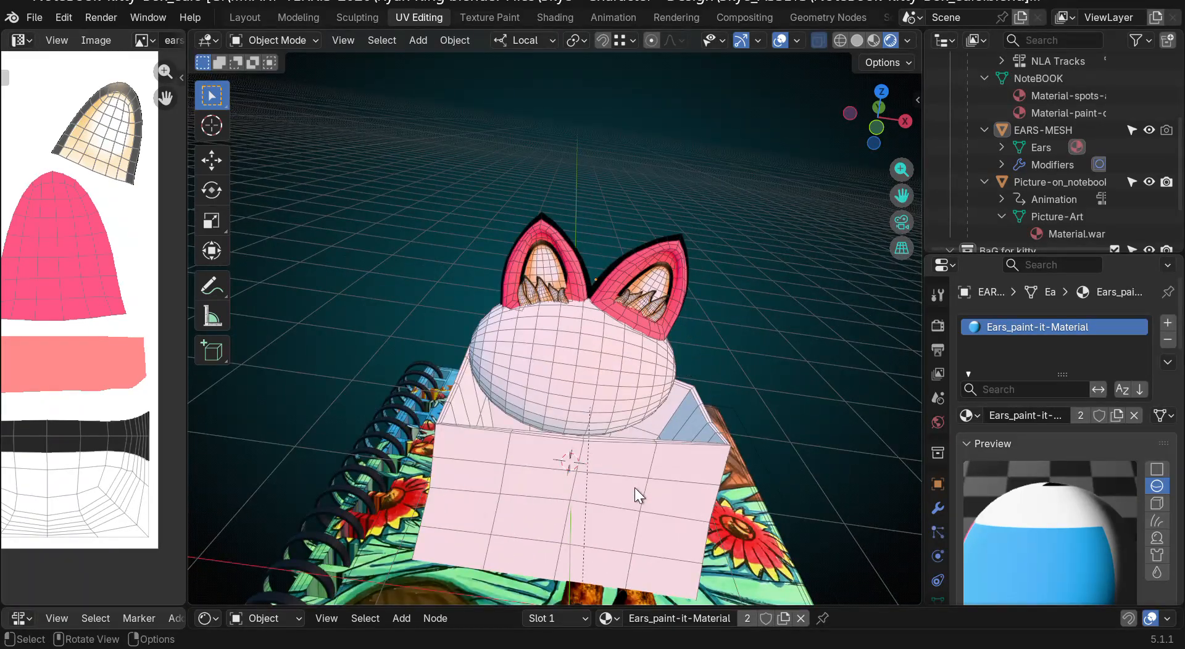
# Step: Select the box beneath the head, give it a new material and enlarge the material settings area
pyautogui.click(634, 488)
pyautogui.keyDown('shift'); pyautogui.moveTo(638, 488); pyautogui.dragTo(610, 374, button='middle'); pyautogui.keyUp('shift')
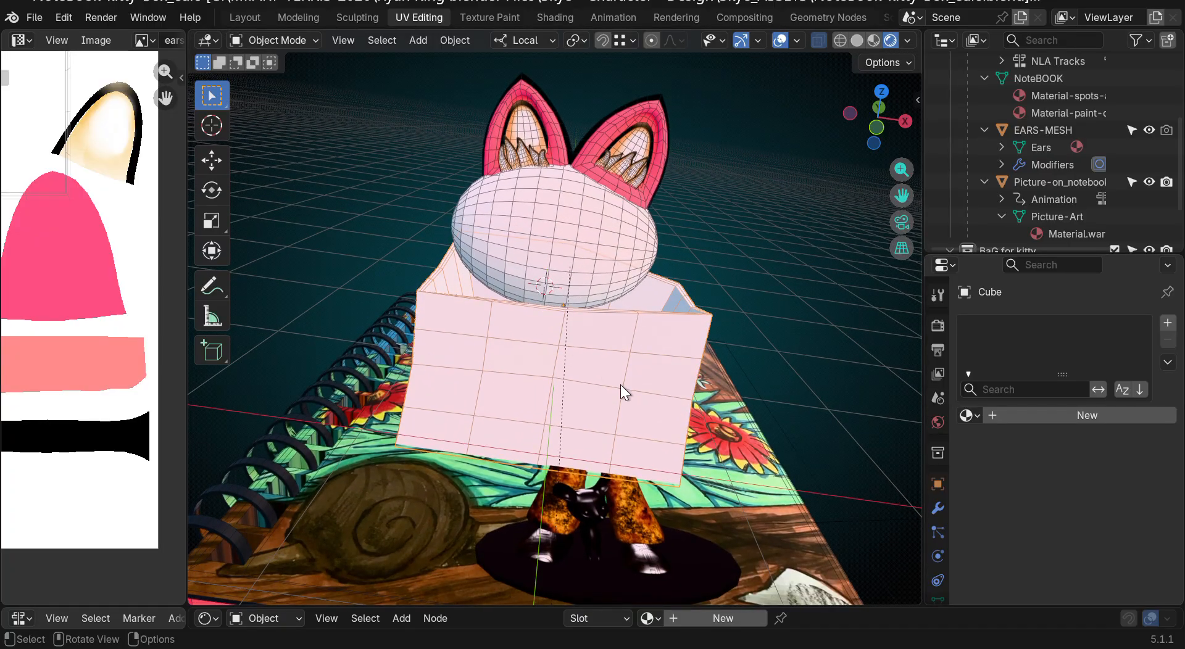
pyautogui.click(1016, 412)
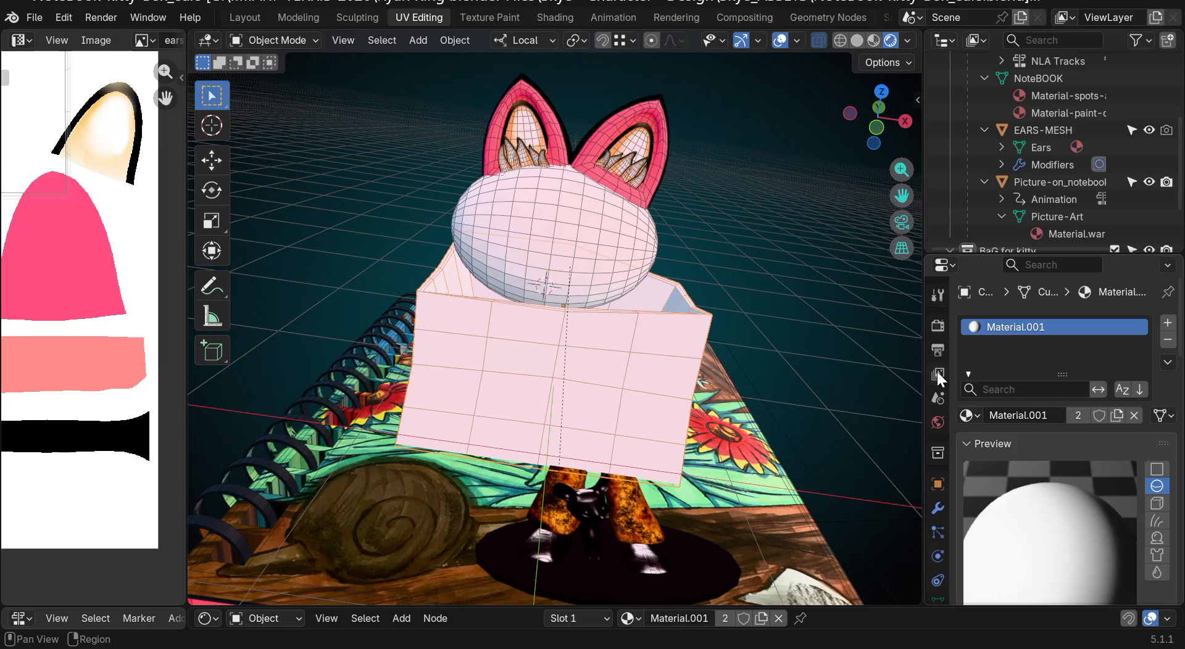
pyautogui.moveTo(924, 352); pyautogui.dragTo(765, 351)
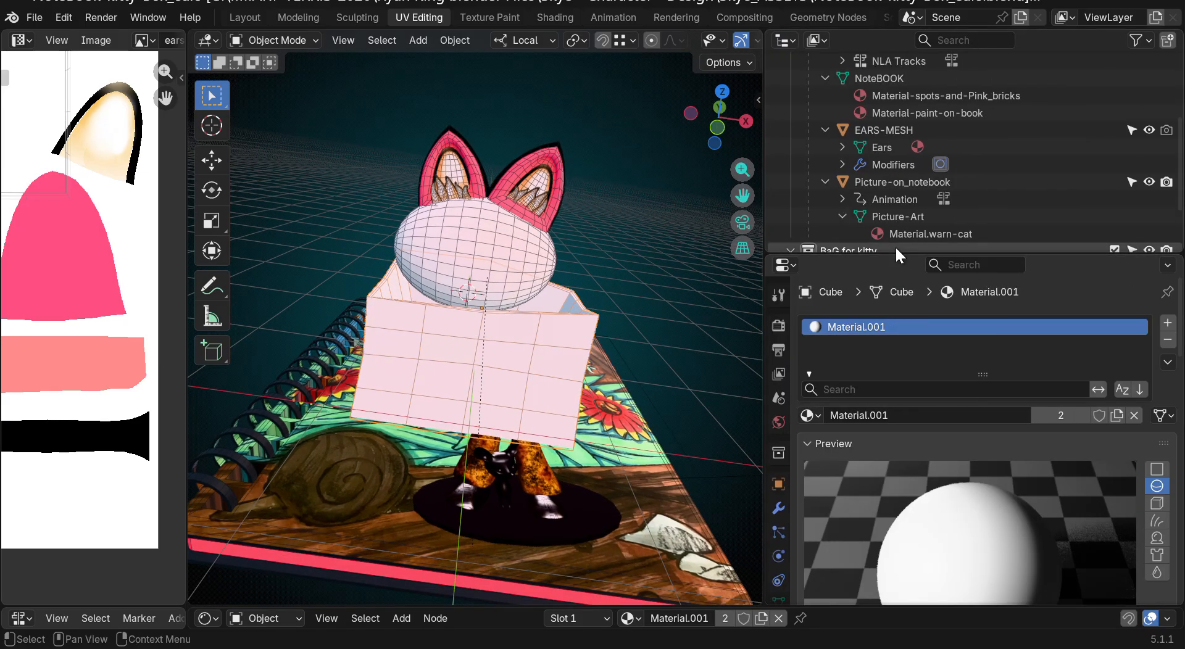
pyautogui.moveTo(895, 253); pyautogui.dragTo(895, 99)
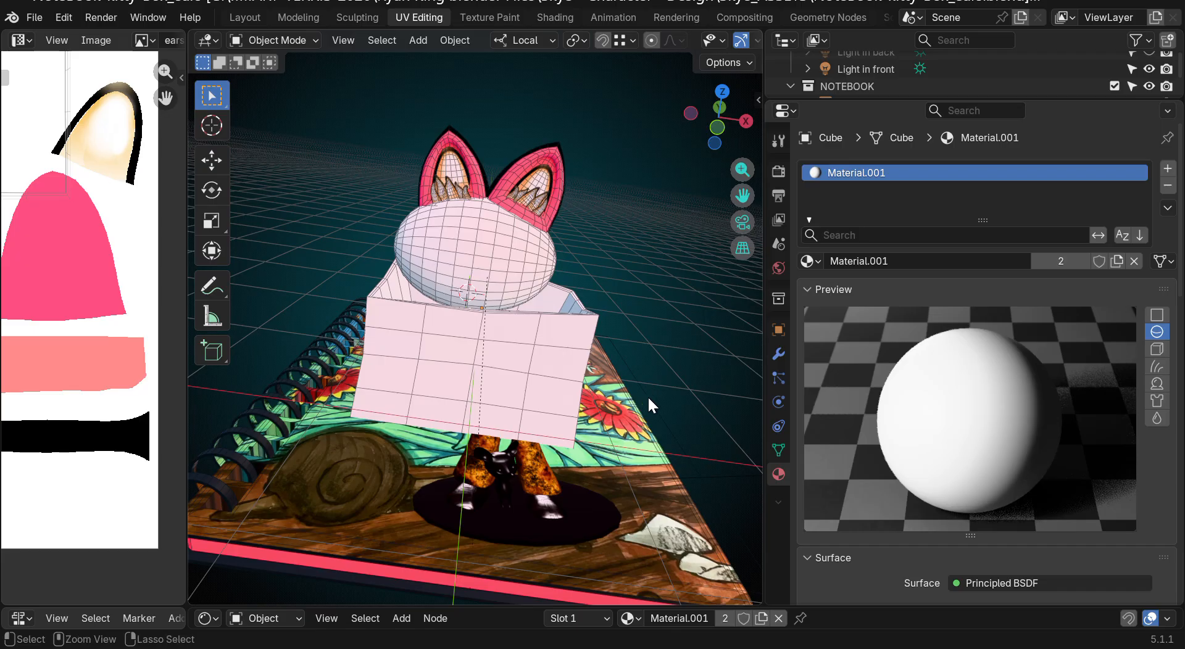
# Step: Undo the last changes to the box and create its new material again
pyautogui.hotkey('ctrl', 'z')
pyautogui.hotkey('ctrl', 'z')
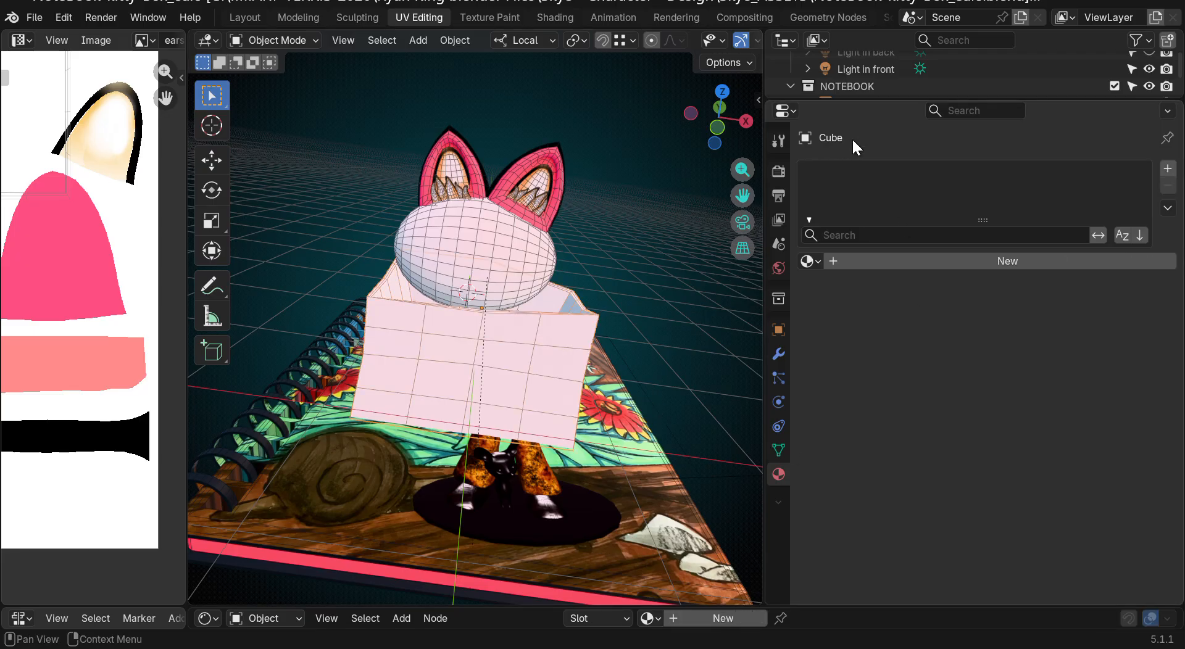
pyautogui.click(975, 264)
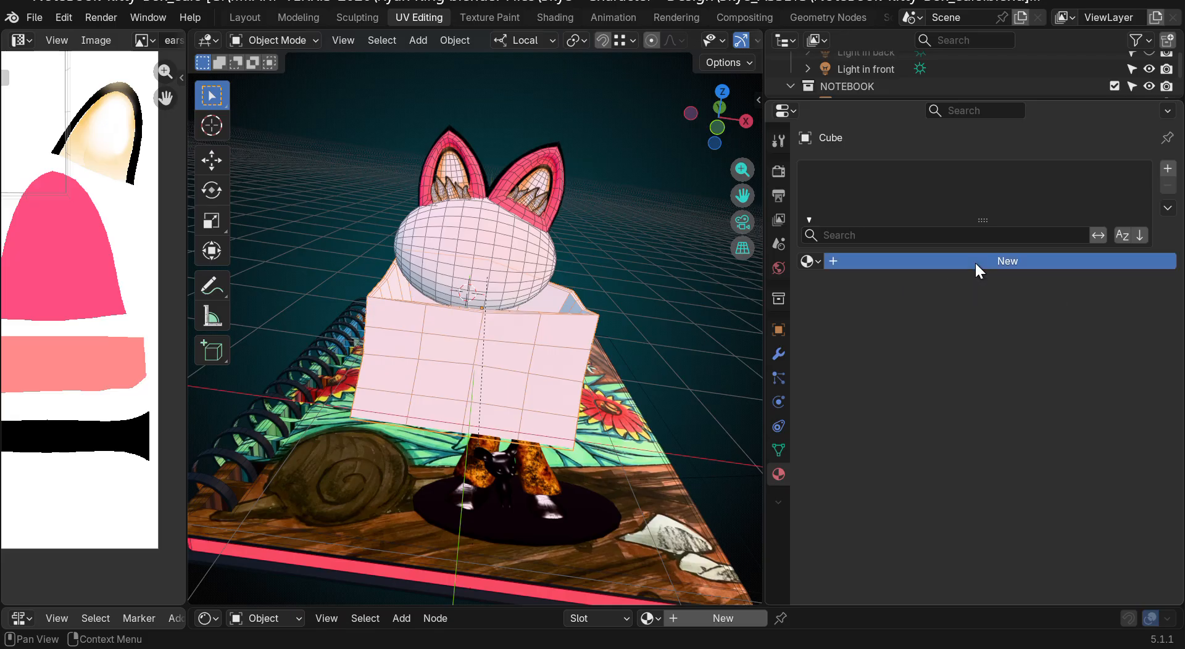
# Step: Try black, light blue and grey tones as the base color of the box's material
pyautogui.scroll(-3, 966, 360)
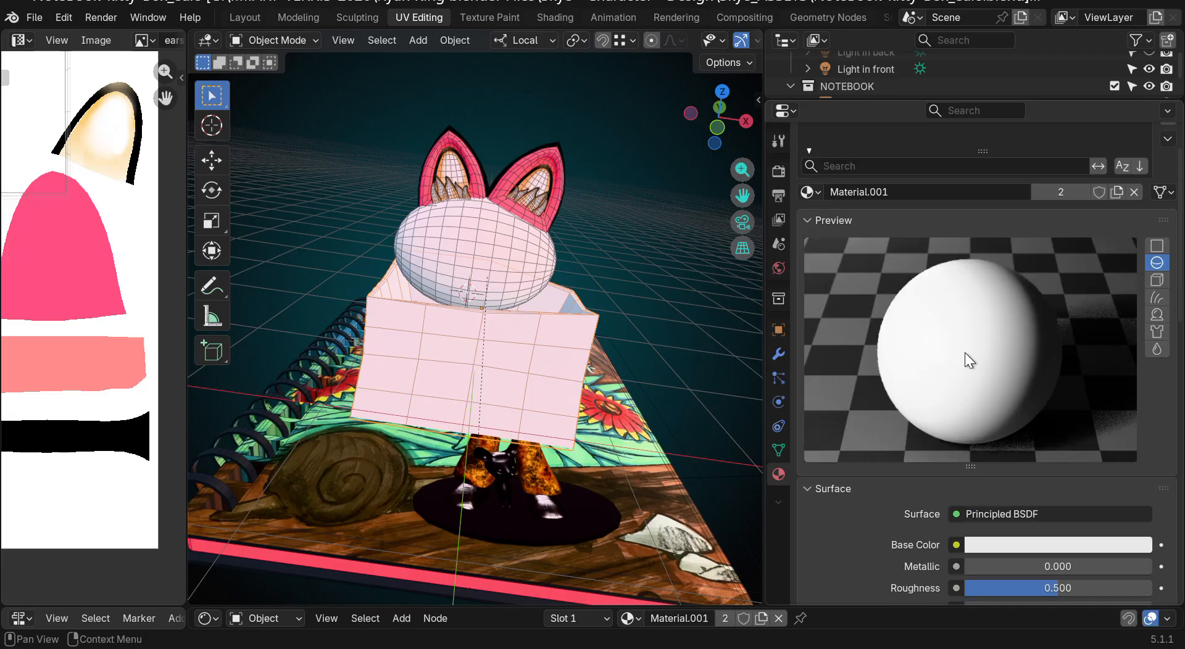
pyautogui.scroll(-7, 965, 353)
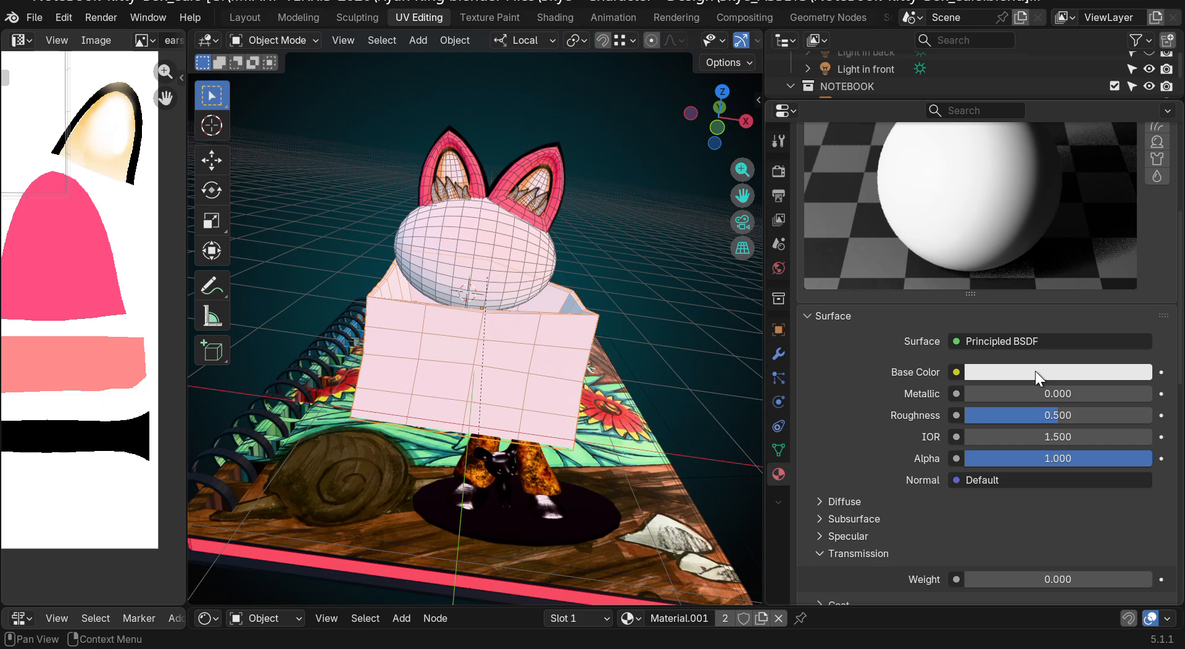
pyautogui.click(1035, 372)
pyautogui.moveTo(1076, 142); pyautogui.dragTo(1084, 187)
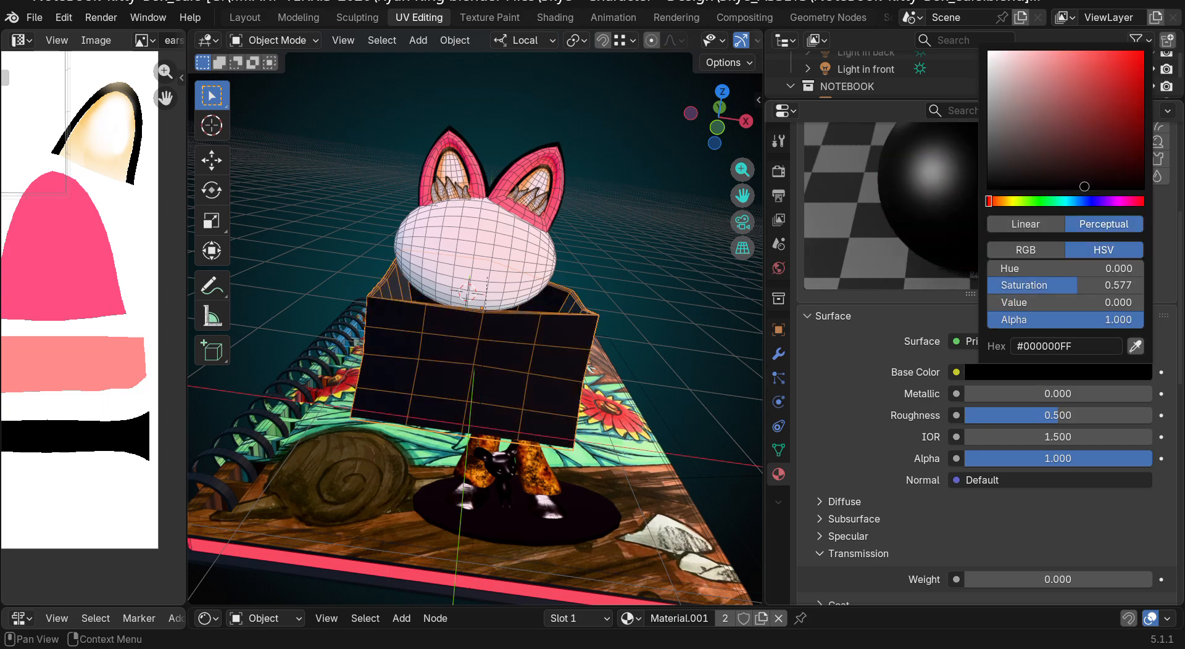
pyautogui.click(1088, 201)
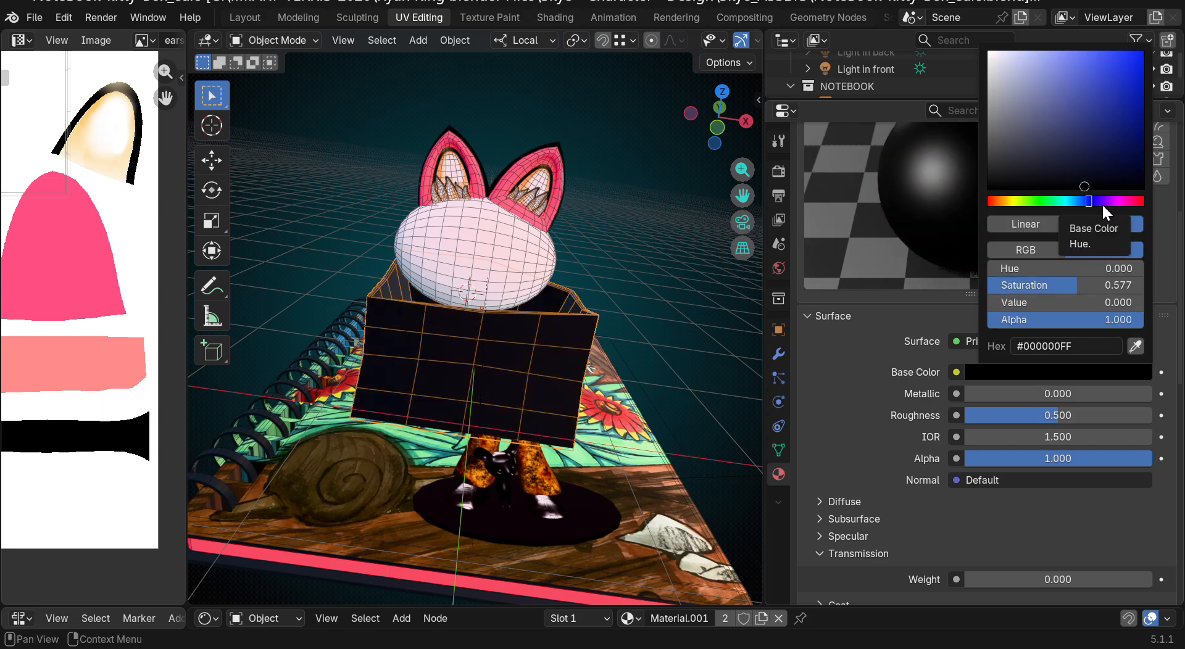
pyautogui.moveTo(1085, 186)
pyautogui.mouseDown()
pyautogui.moveTo(1083, 62)
pyautogui.moveTo(1038, 55)
pyautogui.moveTo(1041, 90)
pyautogui.moveTo(1034, 81)
pyautogui.mouseUp()
pyautogui.moveTo(1085, 201); pyautogui.dragTo(1080, 203)
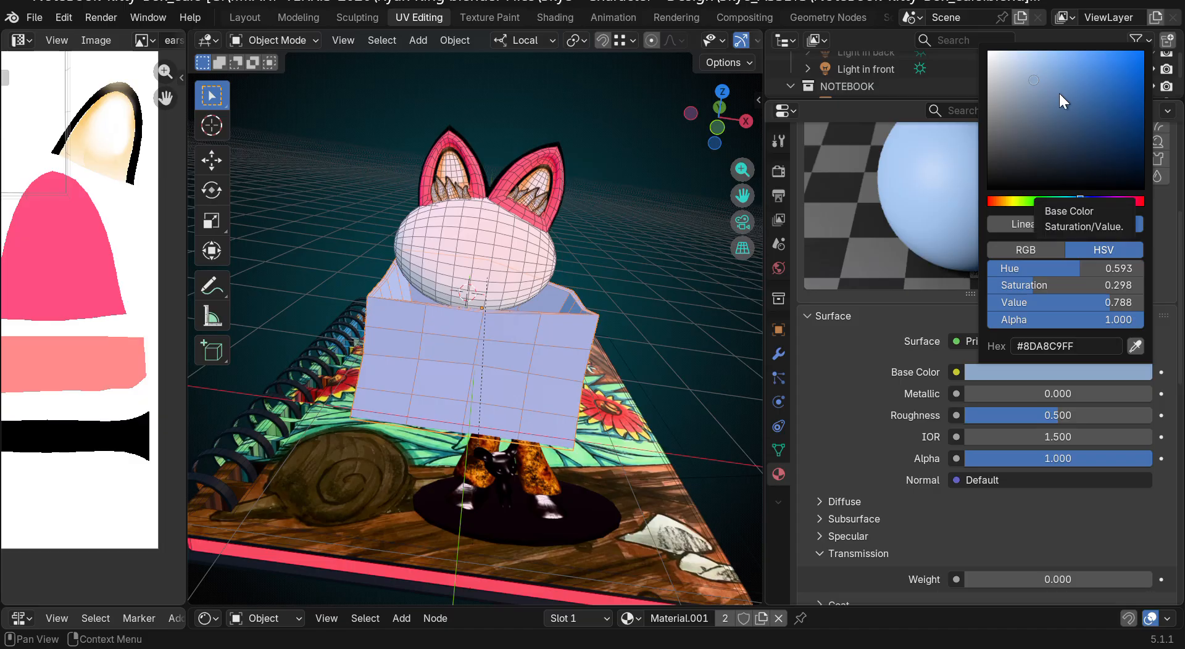
pyautogui.moveTo(1058, 91); pyautogui.dragTo(991, 126)
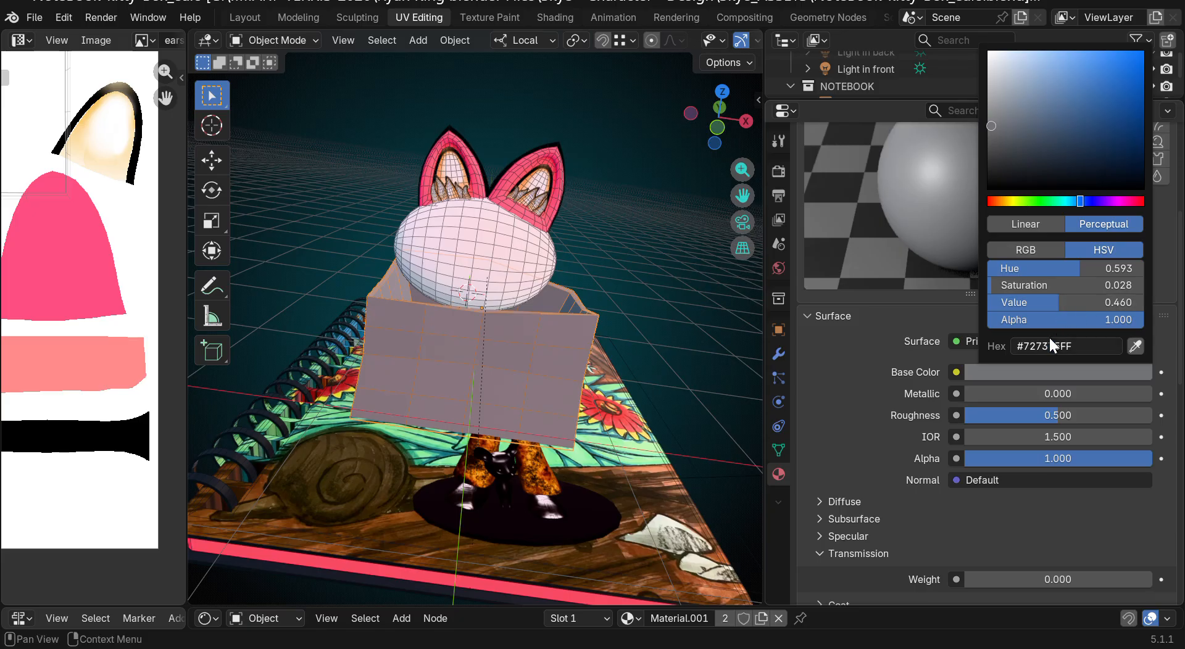
# Step: Set the base color of the box's material to a bright pink similar to the ears
pyautogui.moveTo(1092, 202); pyautogui.dragTo(1142, 201)
pyautogui.moveTo(1060, 149); pyautogui.dragTo(990, 55)
pyautogui.moveTo(1039, 201); pyautogui.dragTo(998, 201)
pyautogui.click(1110, 201)
pyautogui.moveTo(1007, 69); pyautogui.dragTo(1080, 57)
pyautogui.moveTo(1114, 202); pyautogui.dragTo(1137, 201)
# Step: Widen the 3D viewport and examine the box's new color against the head and ears
pyautogui.scroll(2, 451, 295)
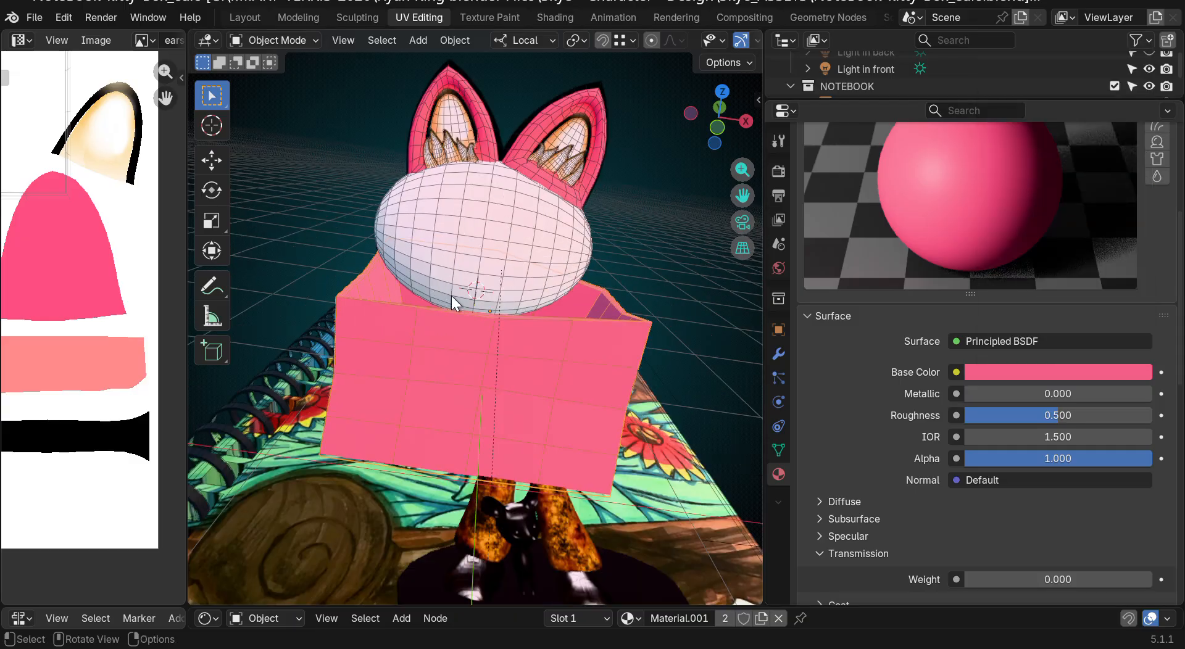
pyautogui.moveTo(716, 123); pyautogui.dragTo(684, 111)
pyautogui.moveTo(765, 220); pyautogui.dragTo(879, 277)
pyautogui.scroll(2, 654, 282)
pyautogui.scroll(-3, 653, 279)
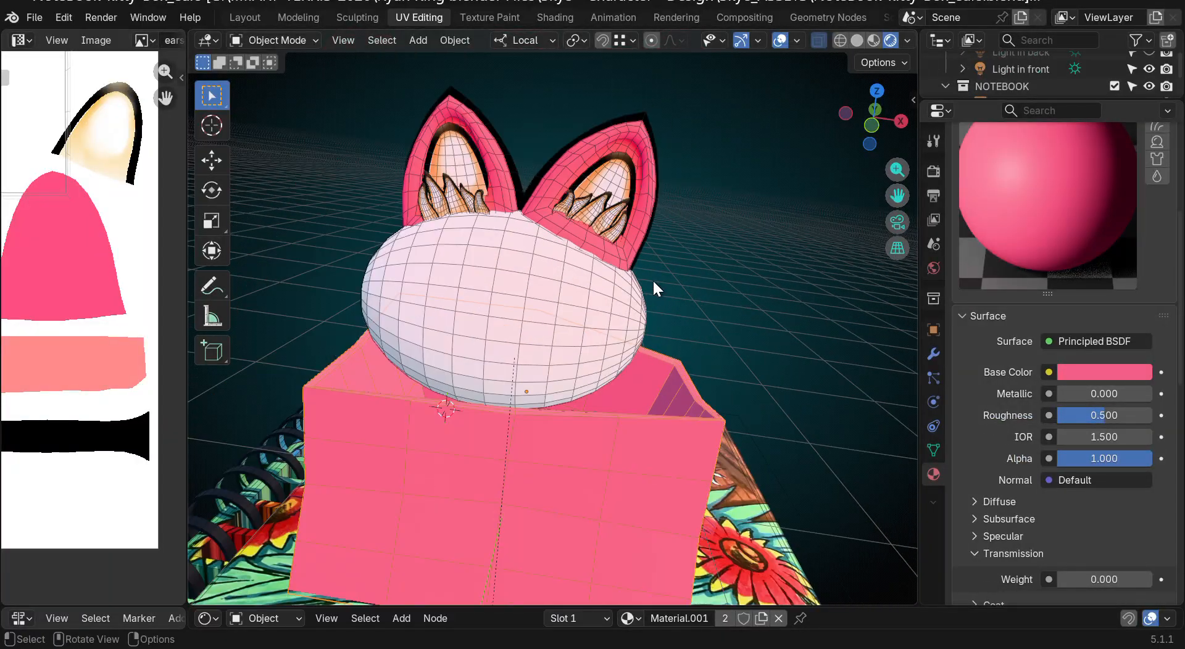
pyautogui.moveTo(847, 111); pyautogui.dragTo(882, 109)
pyautogui.scroll(5, 587, 209)
pyautogui.scroll(-5, 874, 179)
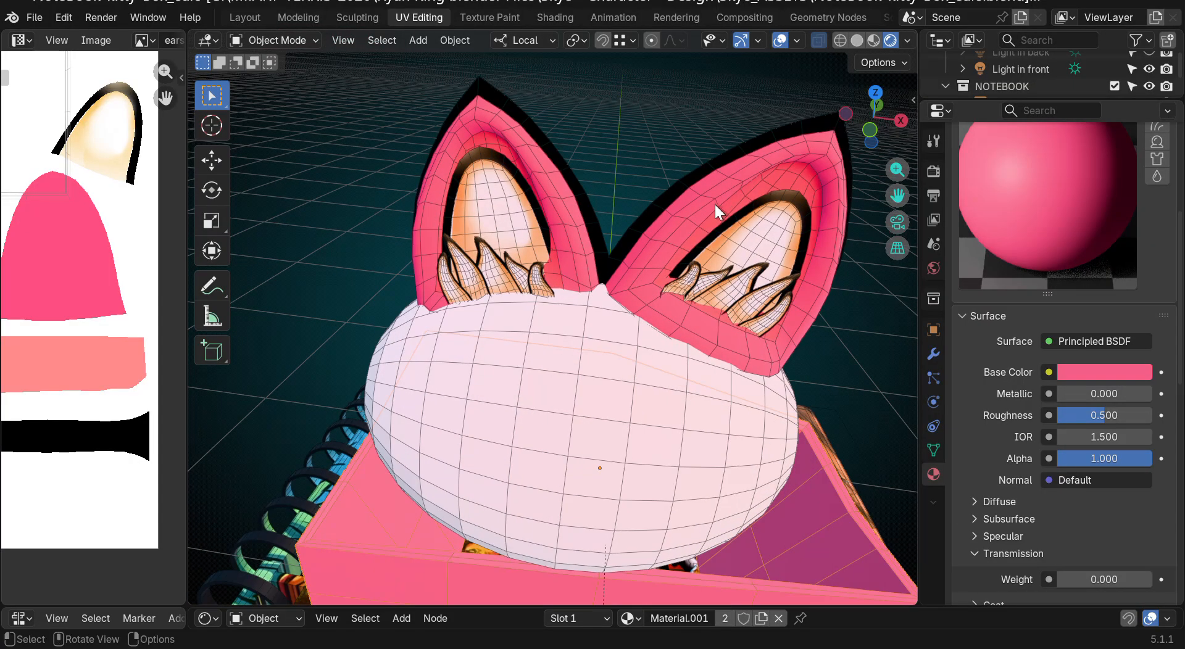
# Step: Select the cat ears mesh and enter Edit Mode to show its faces
pyautogui.click(716, 204)
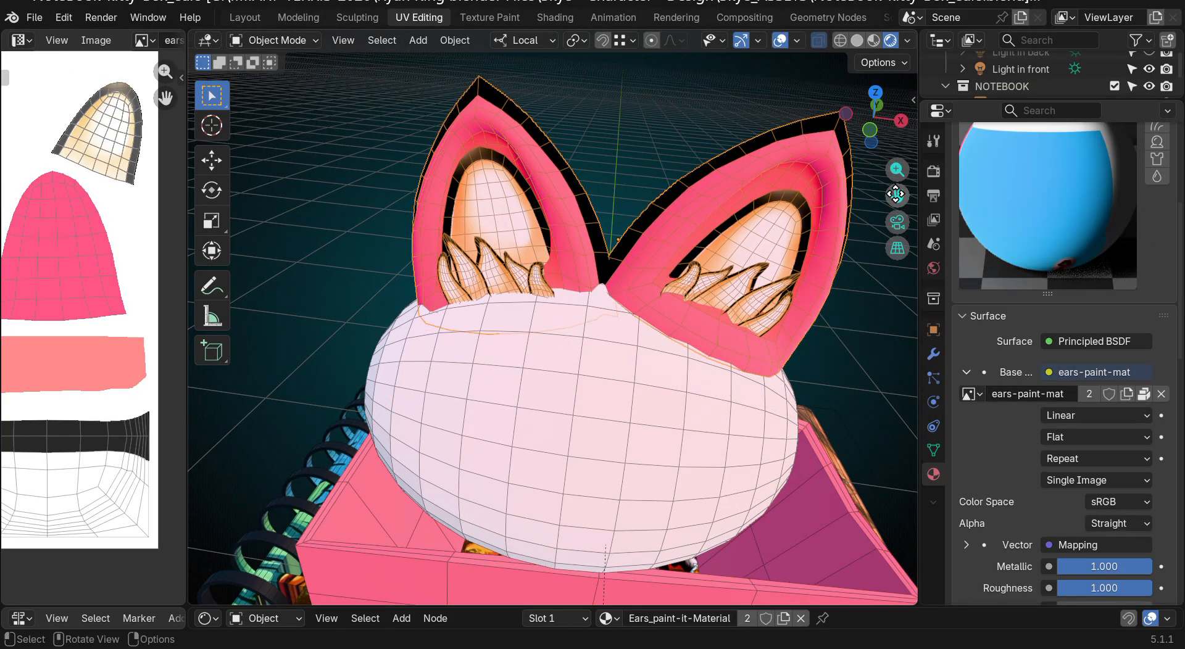
pyautogui.moveTo(181, 384); pyautogui.dragTo(188, 313)
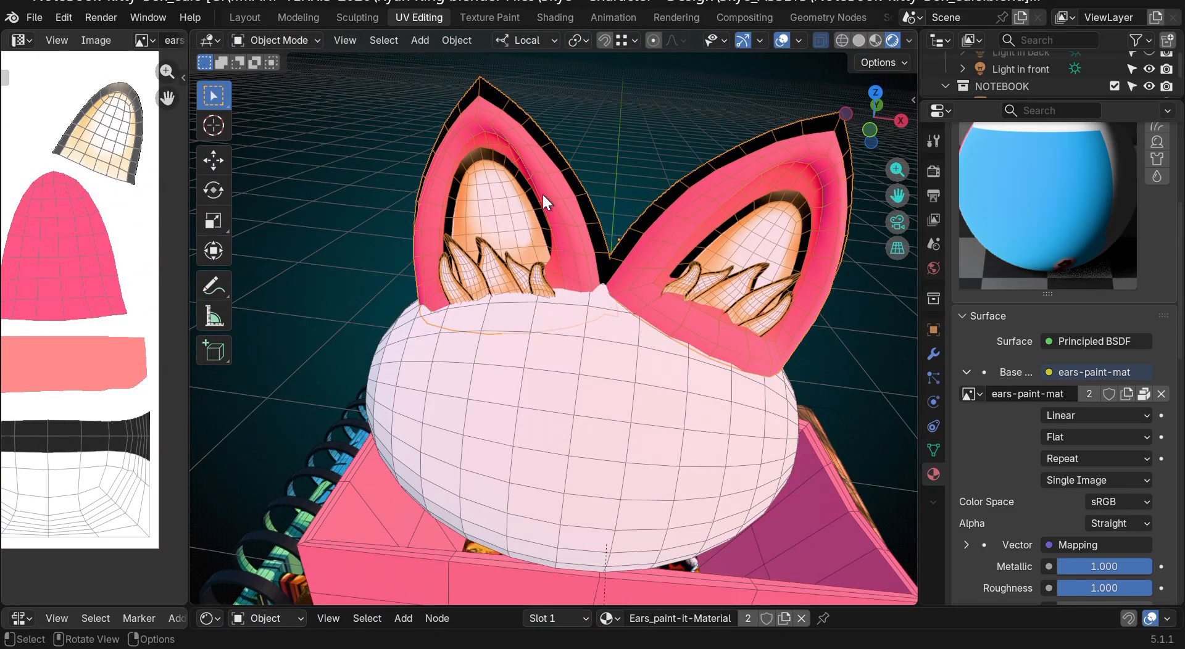
pyautogui.press('Tab')
pyautogui.moveTo(873, 117); pyautogui.dragTo(873, 98)
pyautogui.moveTo(897, 196); pyautogui.dragTo(865, 263)
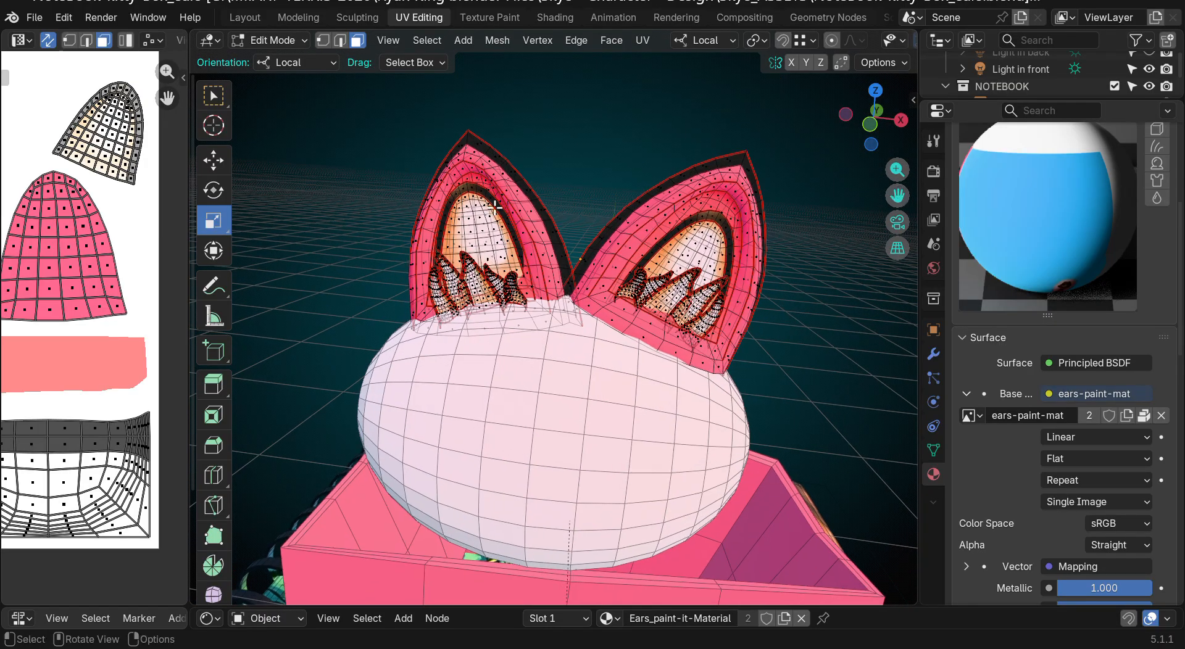
pyautogui.moveTo(318, 97); pyautogui.dragTo(590, 396)
pyautogui.click(622, 141)
pyautogui.scroll(4, 579, 204)
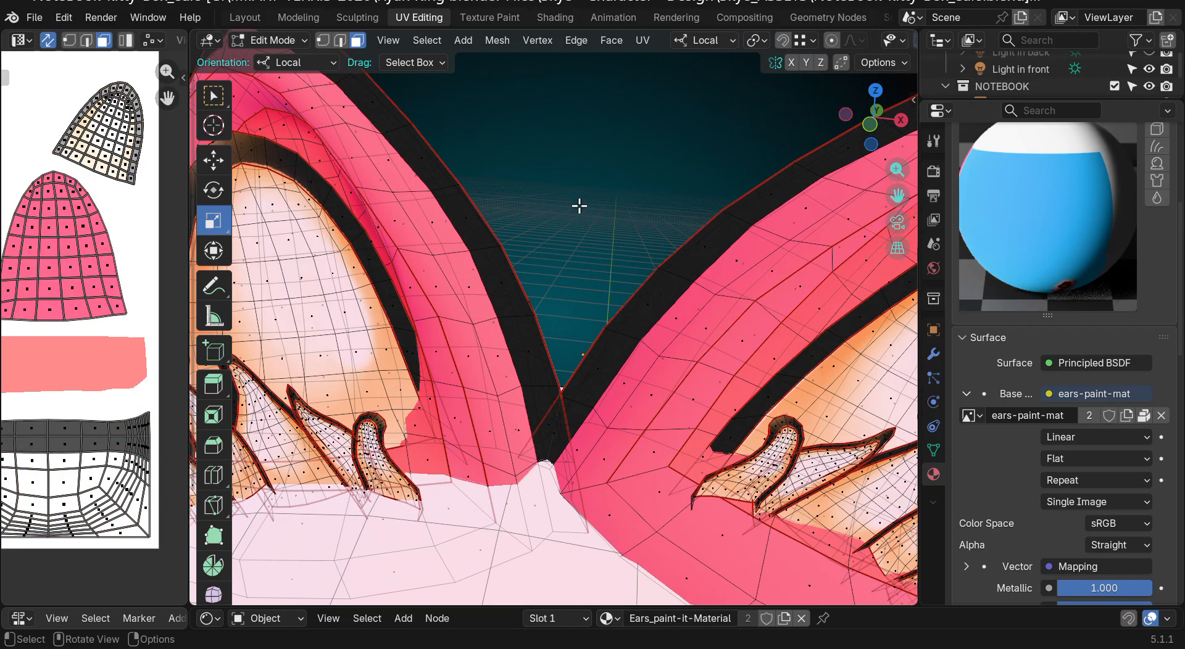
pyautogui.scroll(-2, 572, 206)
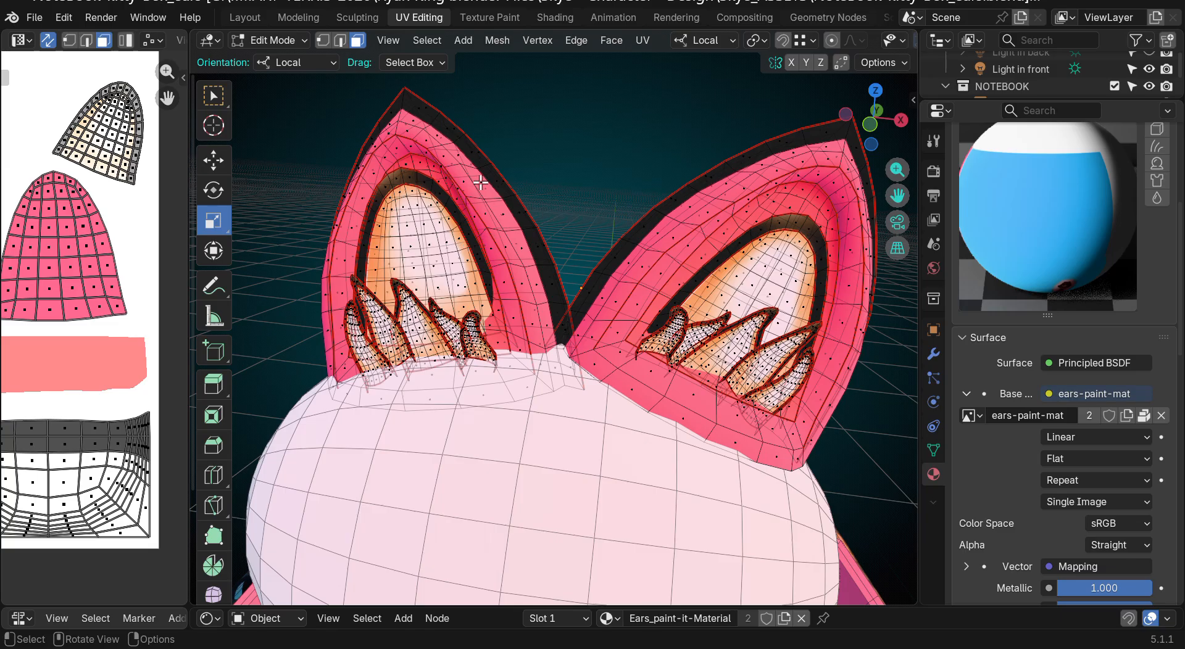
# Step: Select the left ear's linked outer shell and add one of its linked fur tufts to the selection
pyautogui.hotkey('ctrl', 'l')
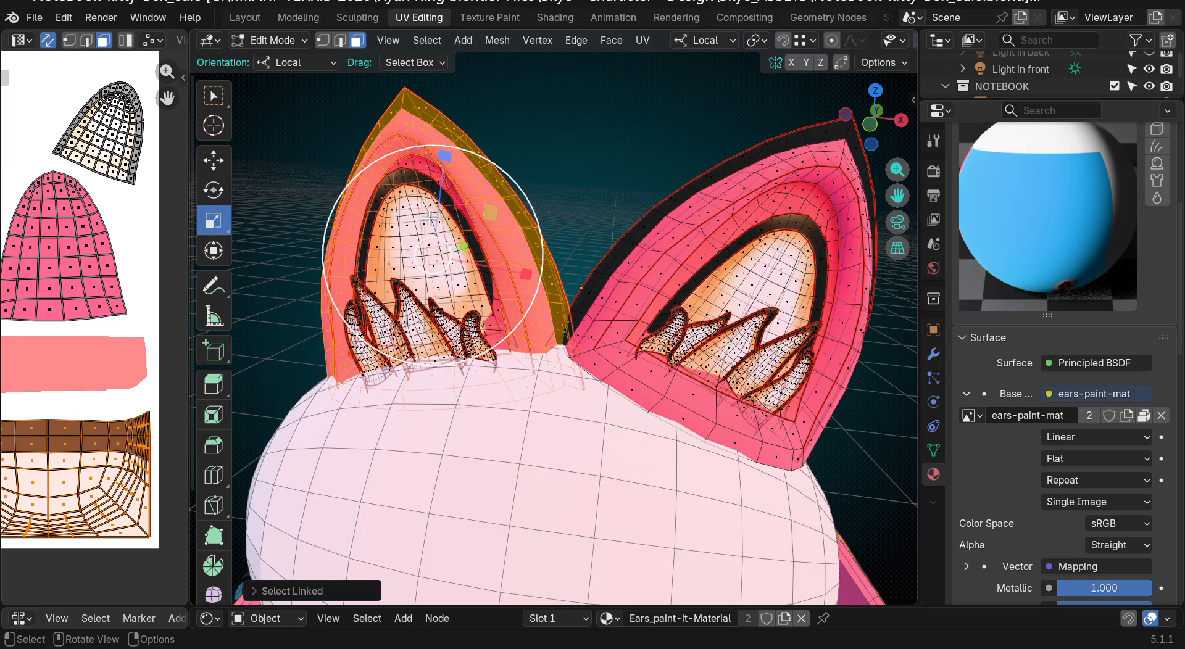
pyautogui.keyDown('shift'); pyautogui.click(381, 330); pyautogui.keyUp('shift')
pyautogui.hotkey('ctrl', 'l')
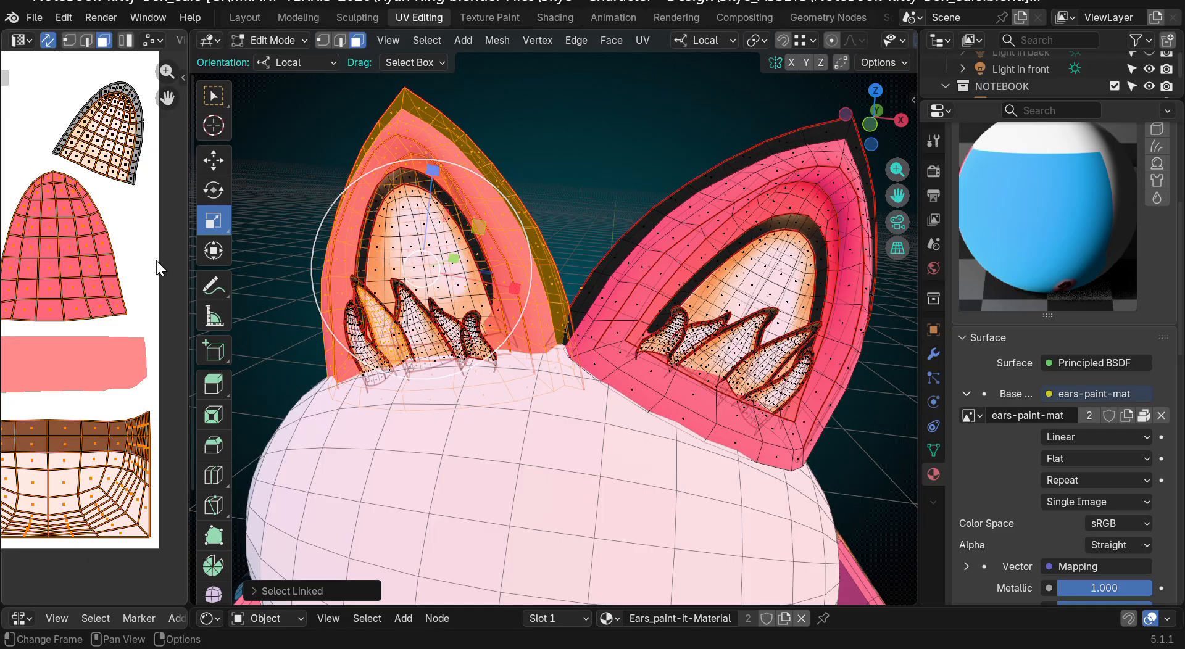
# Step: Add the left ear's remaining fur tufts, dark outlines and inner panel to the selection
pyautogui.moveTo(860, 128)
pyautogui.mouseDown()
pyautogui.moveTo(862, 198)
pyautogui.moveTo(866, 143)
pyautogui.mouseUp()
pyautogui.moveTo(184, 355); pyautogui.dragTo(207, 299)
pyautogui.scroll(5, 404, 294)
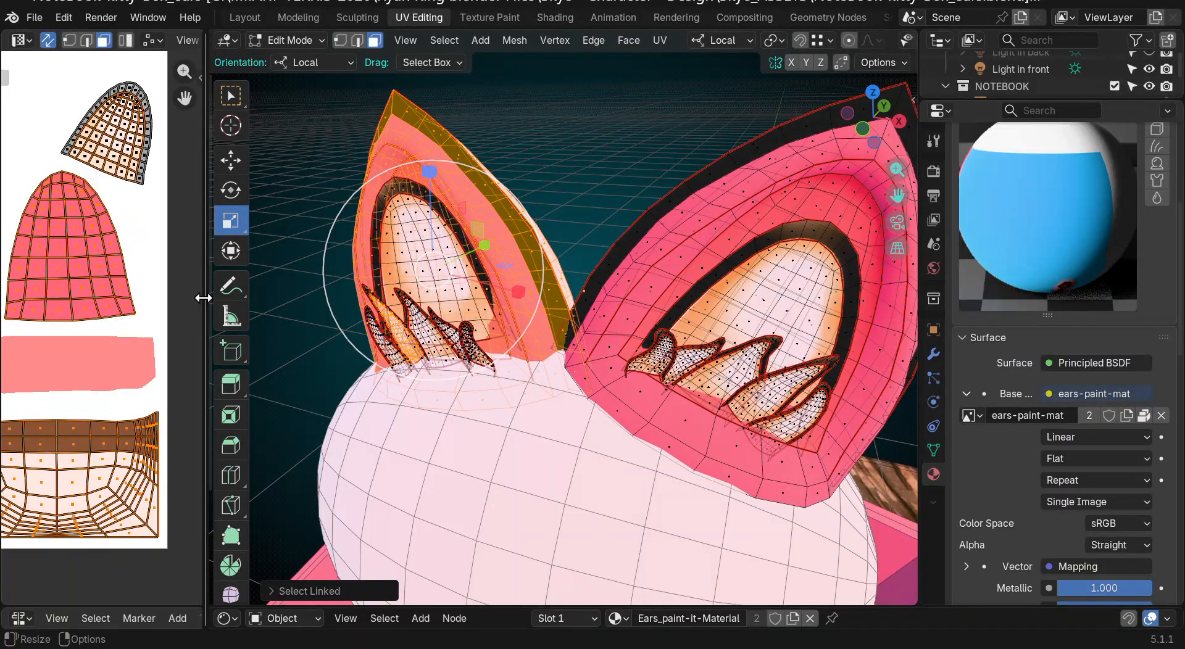
pyautogui.moveTo(862, 124); pyautogui.dragTo(842, 170)
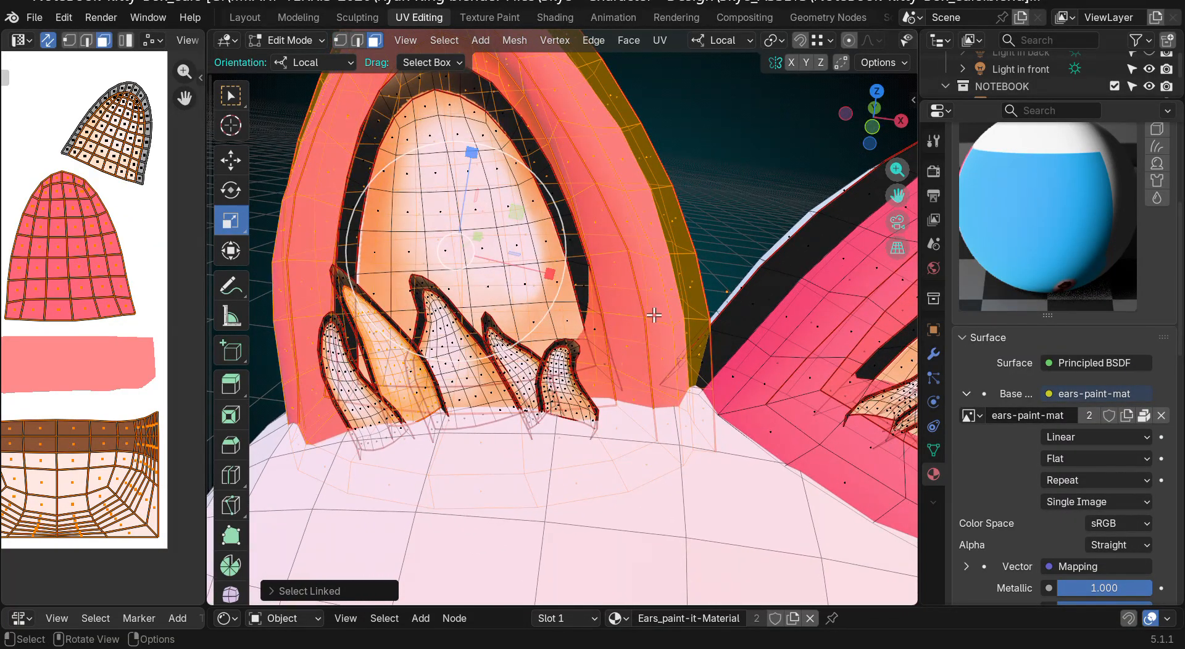
pyautogui.press('l')
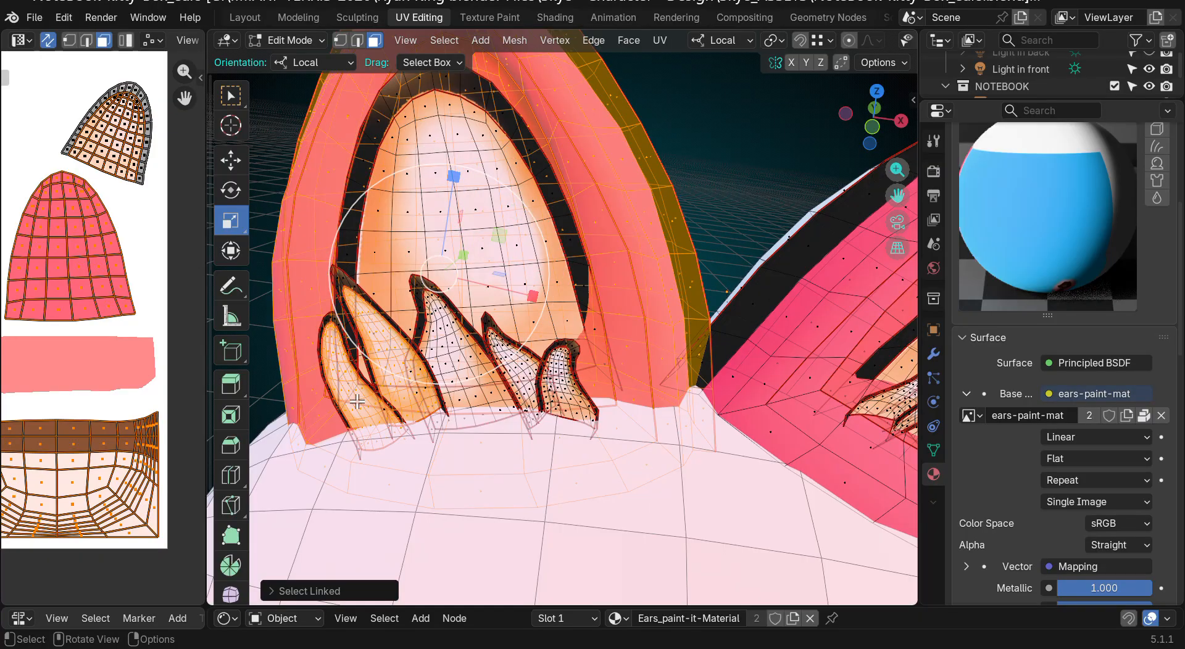
pyautogui.press('l')
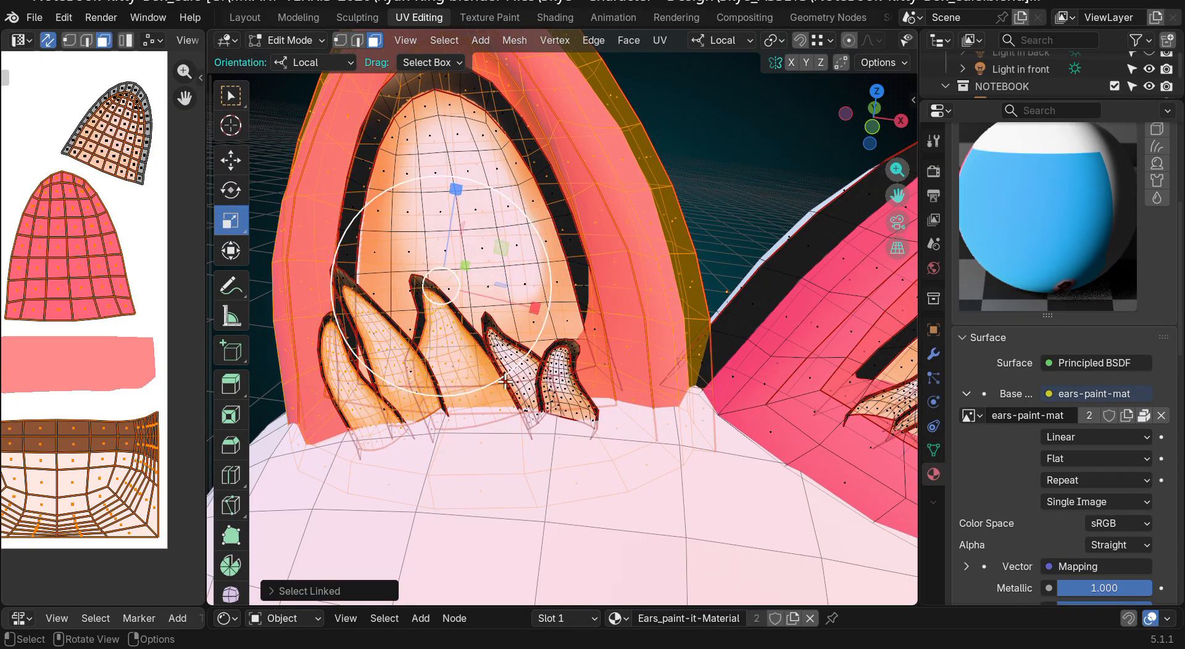
pyautogui.press('l')
pyautogui.press('l')
pyautogui.press('l')
pyautogui.press('l')
pyautogui.press('l')
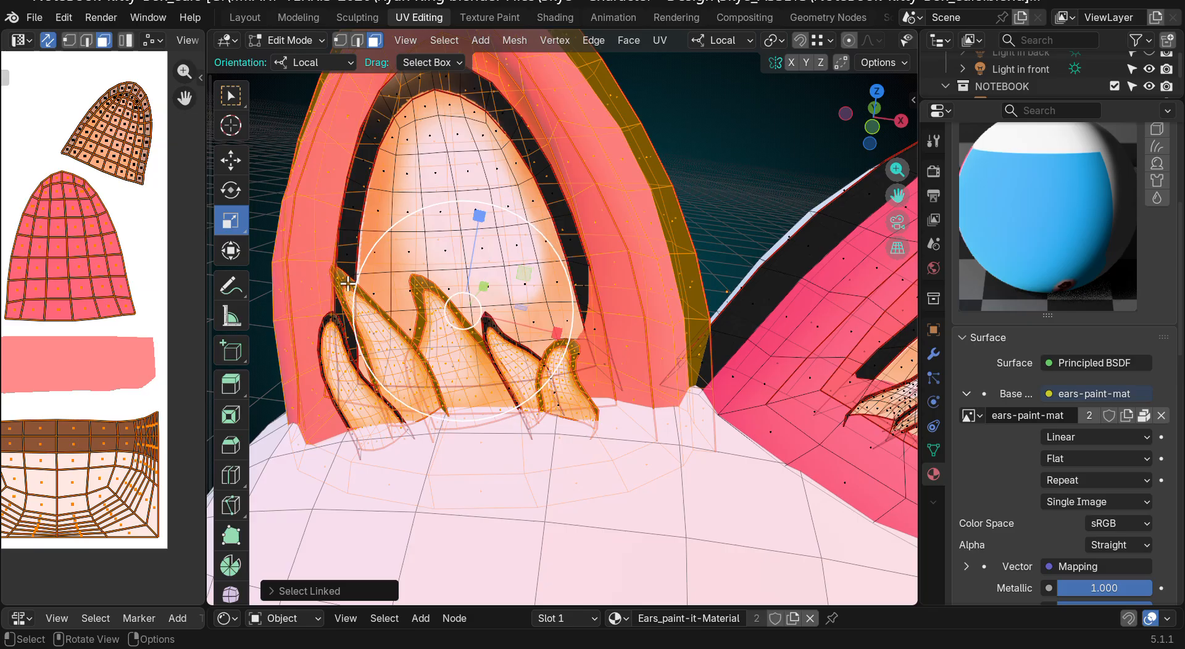
pyautogui.press('l')
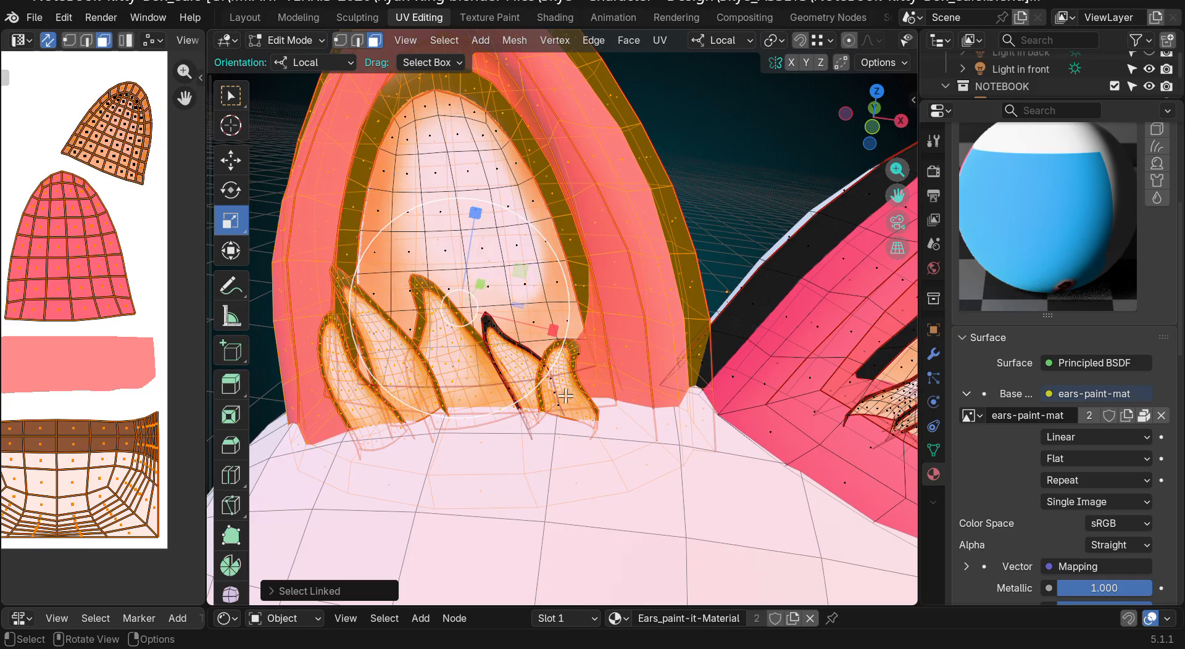
pyautogui.press('l')
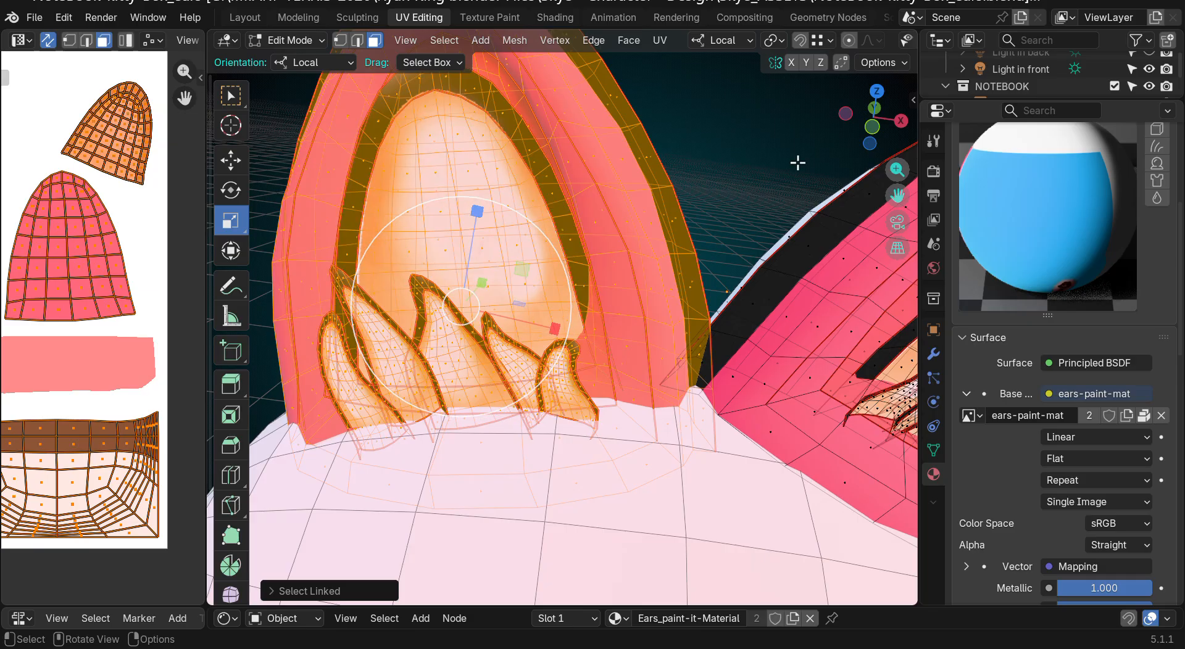
# Step: Test-move the selected left ear to check that all its parts are included, then cancel the move
pyautogui.moveTo(862, 117); pyautogui.dragTo(853, 155)
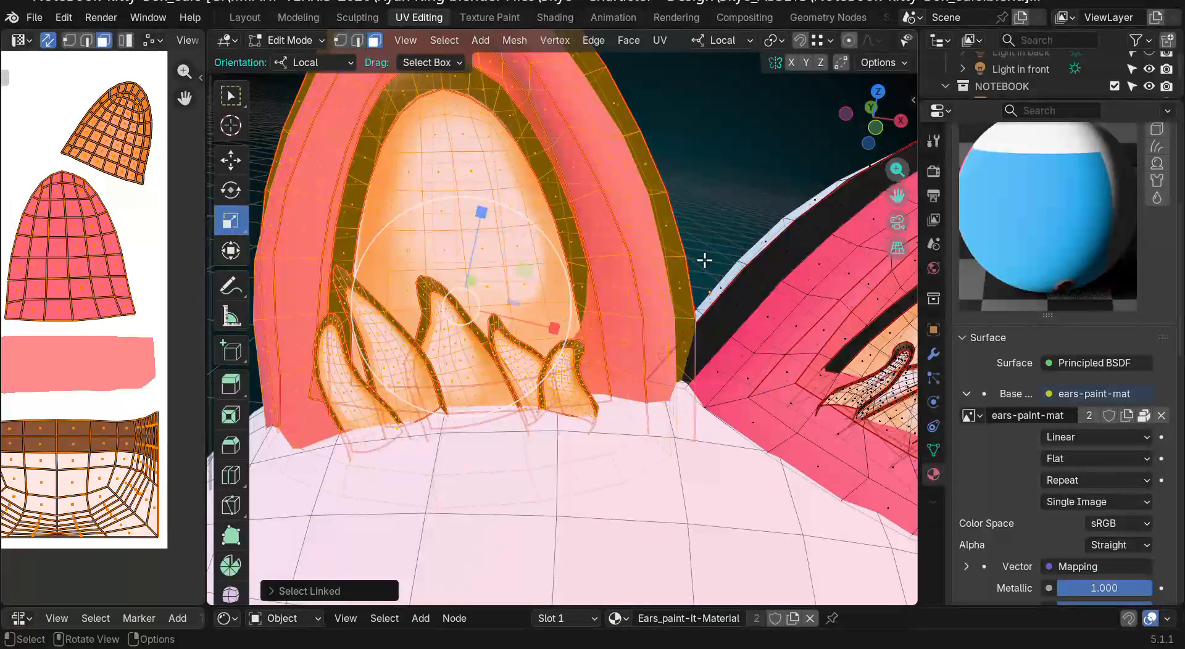
pyautogui.press('g')
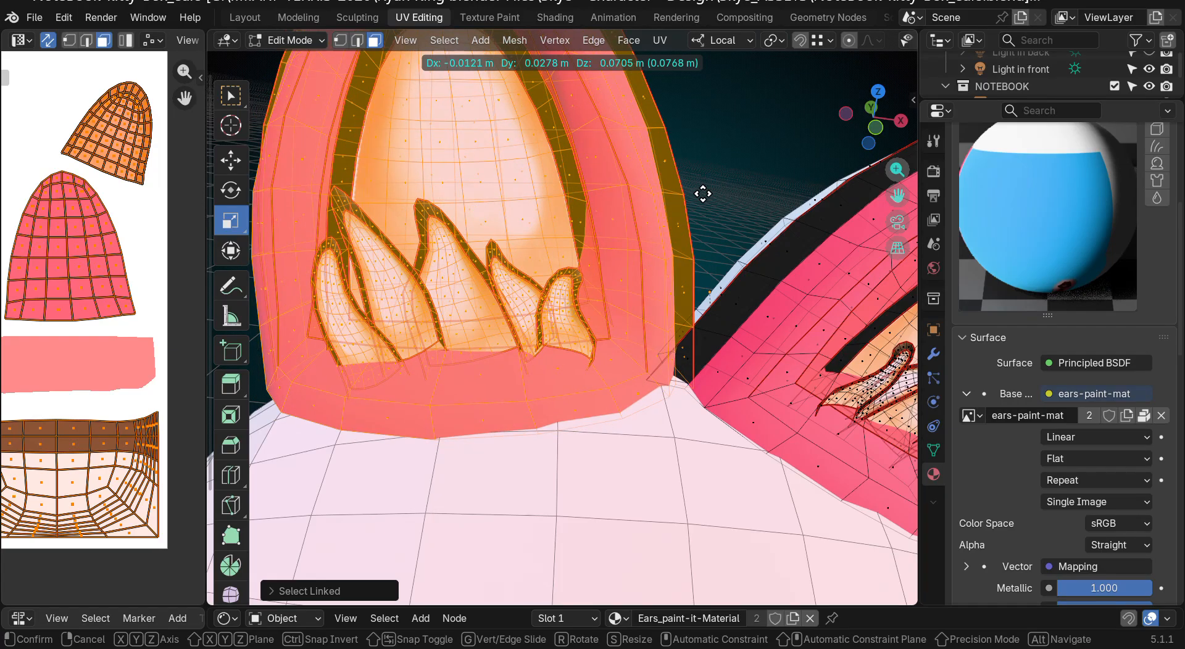
pyautogui.rightClick(703, 193)
pyautogui.moveTo(872, 137); pyautogui.dragTo(872, 122)
pyautogui.scroll(-3, 862, 195)
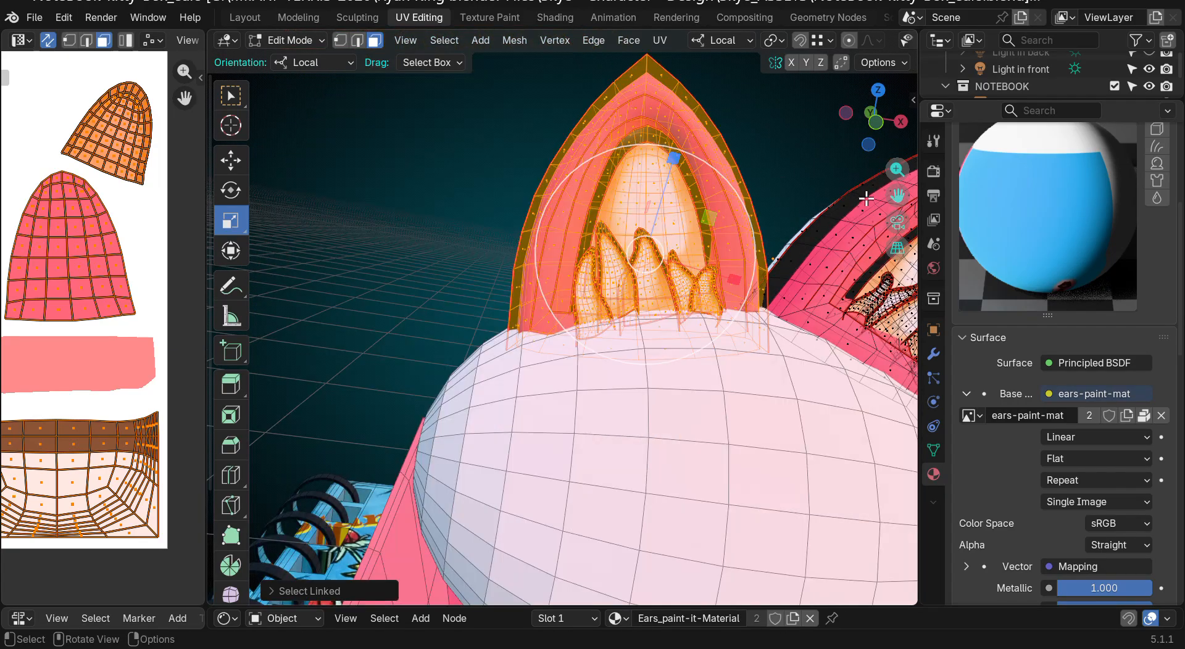
pyautogui.moveTo(898, 197); pyautogui.dragTo(761, 279)
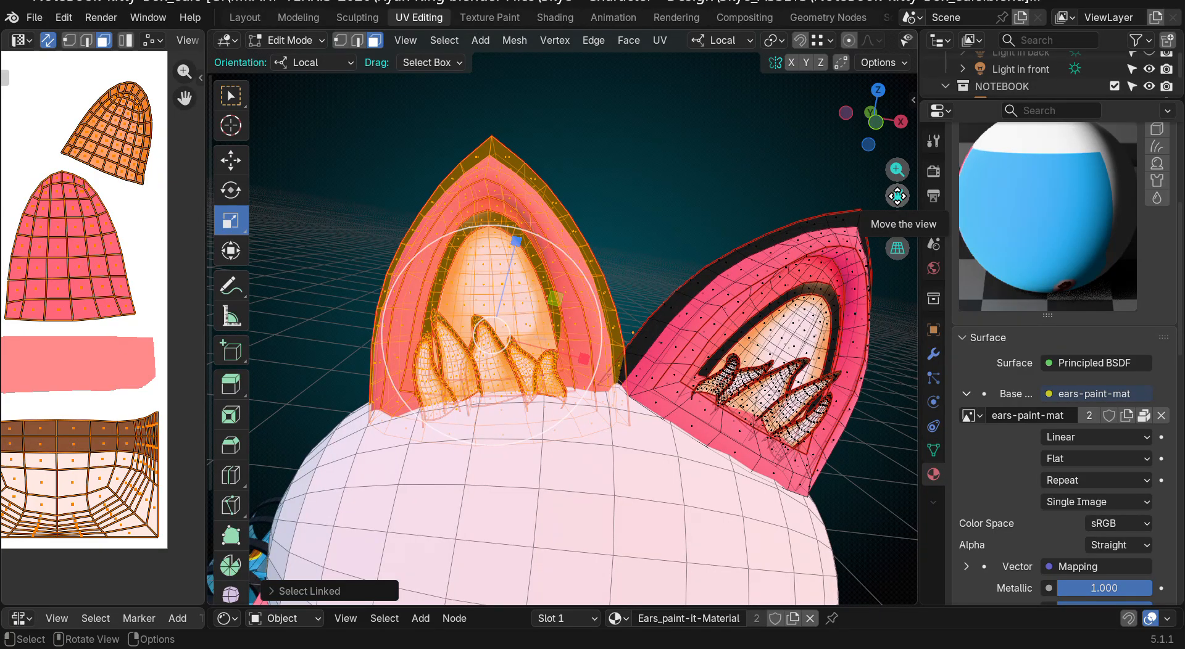
pyautogui.click(829, 11)
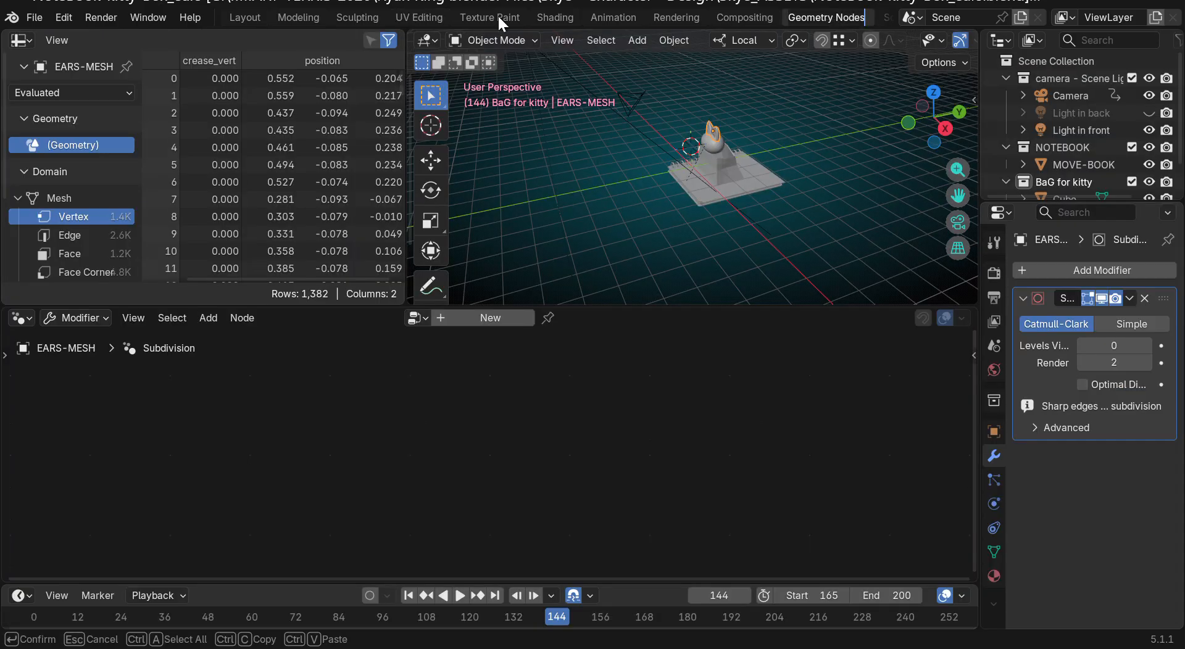
pyautogui.click(300, 17)
pyautogui.click(239, 39)
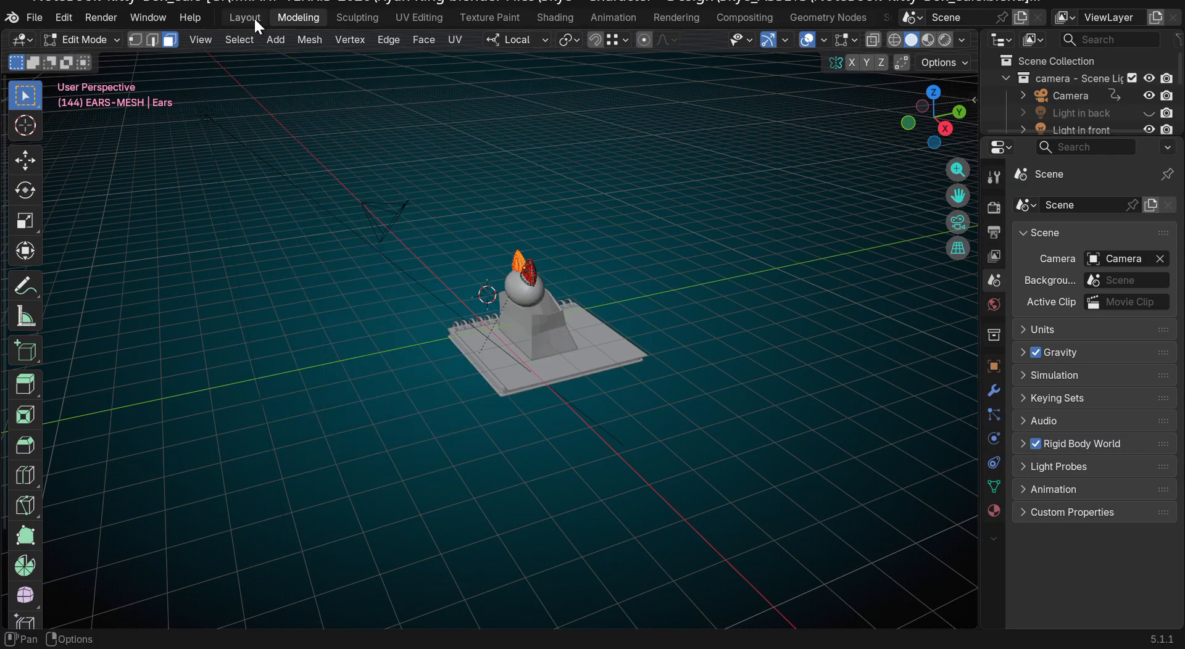
pyautogui.click(370, 19)
pyautogui.click(412, 20)
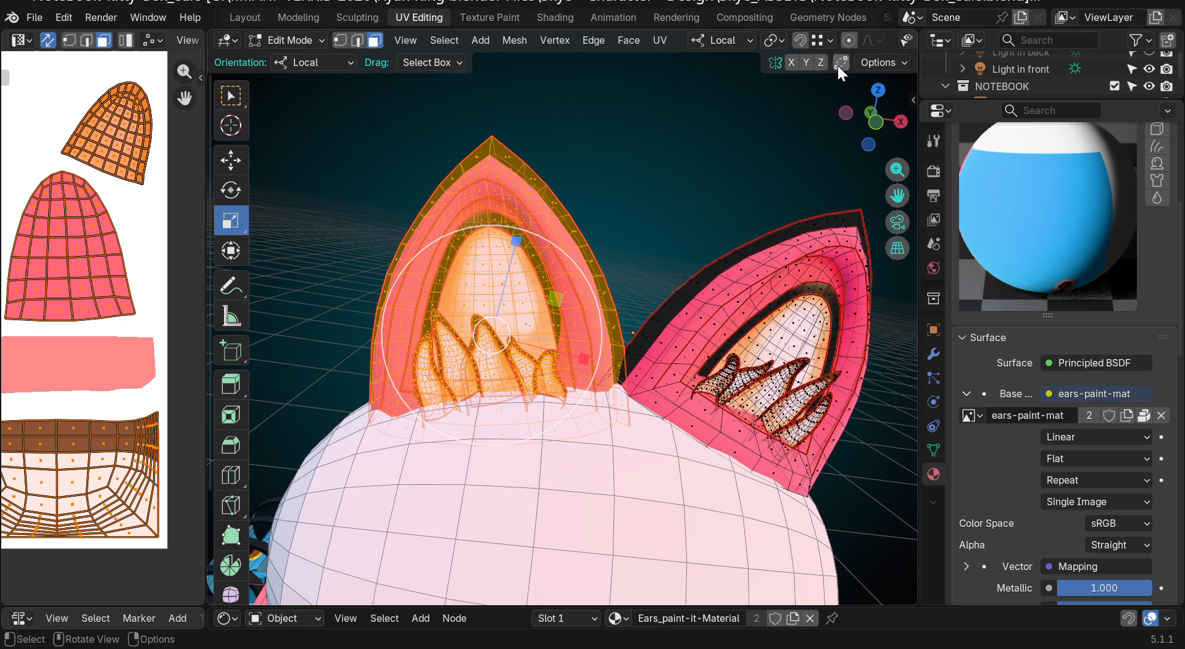
pyautogui.click(869, 16)
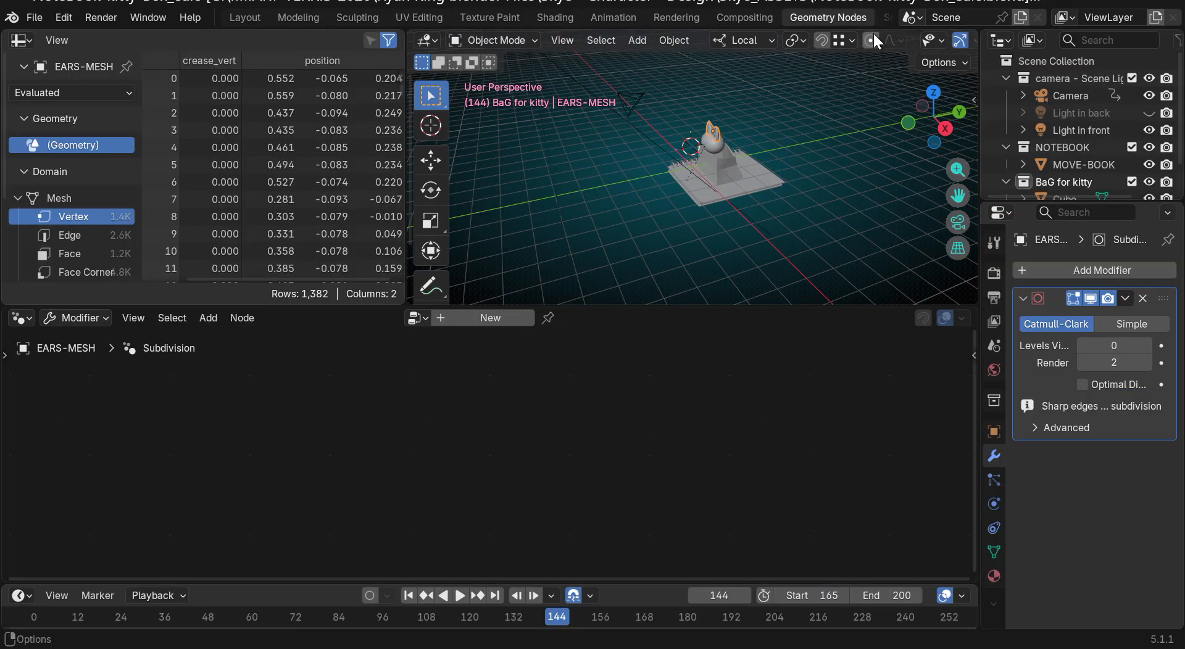
pyautogui.click(409, 16)
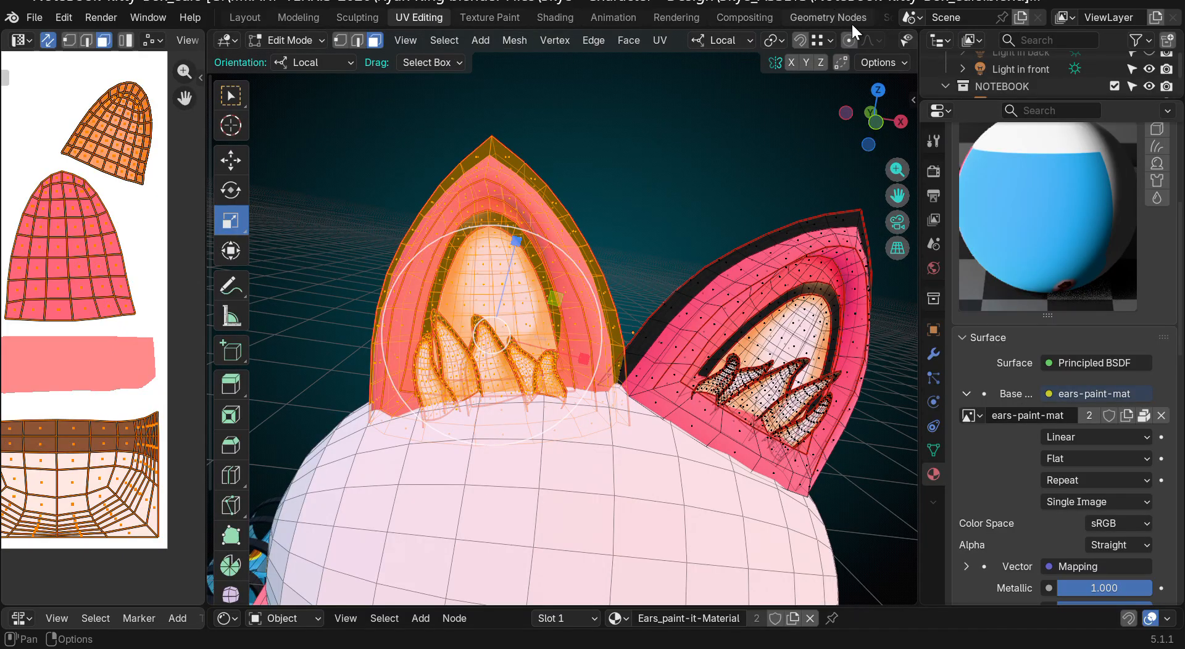
pyautogui.click(869, 16)
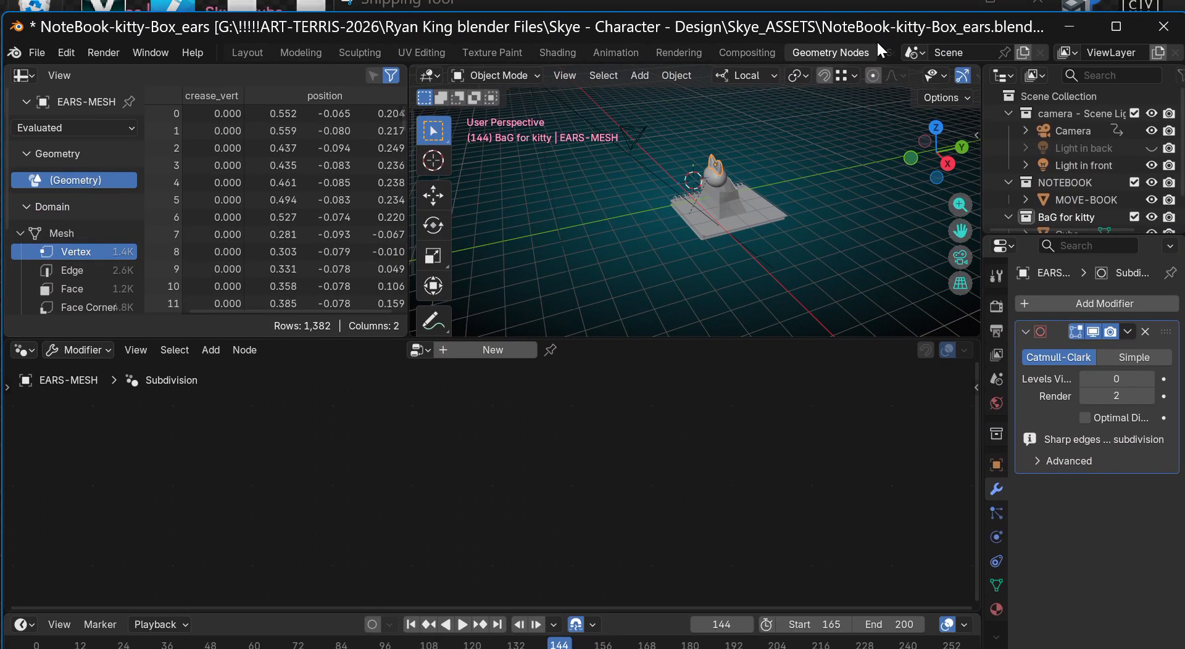
pyautogui.click(357, 47)
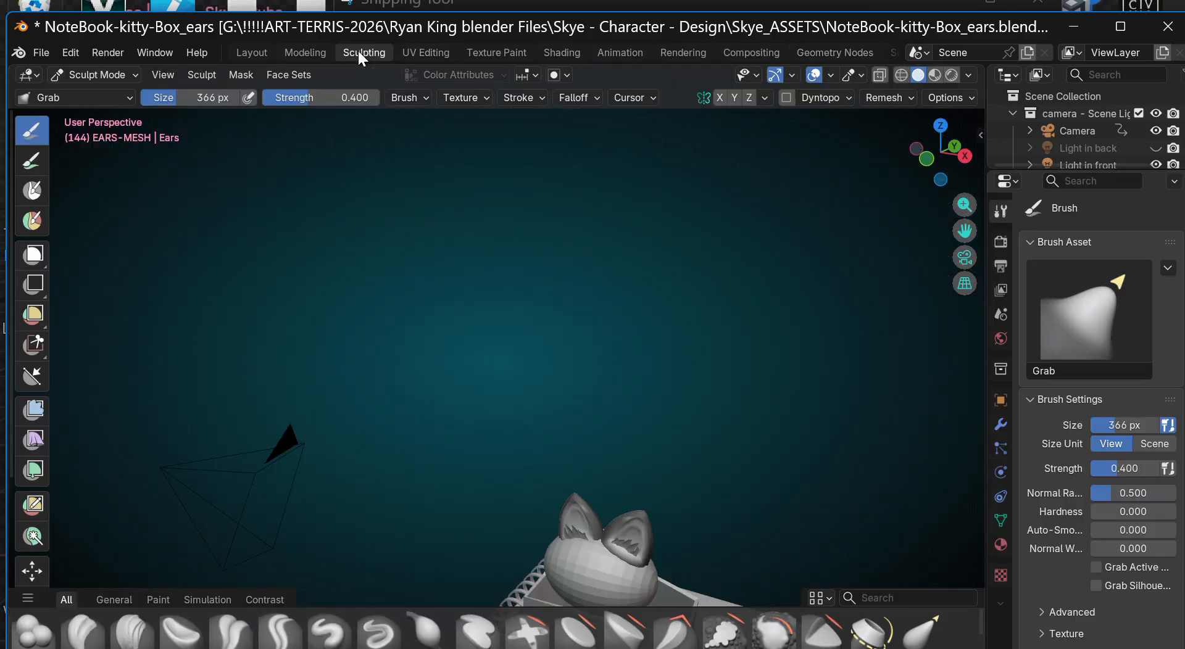
pyautogui.click(427, 49)
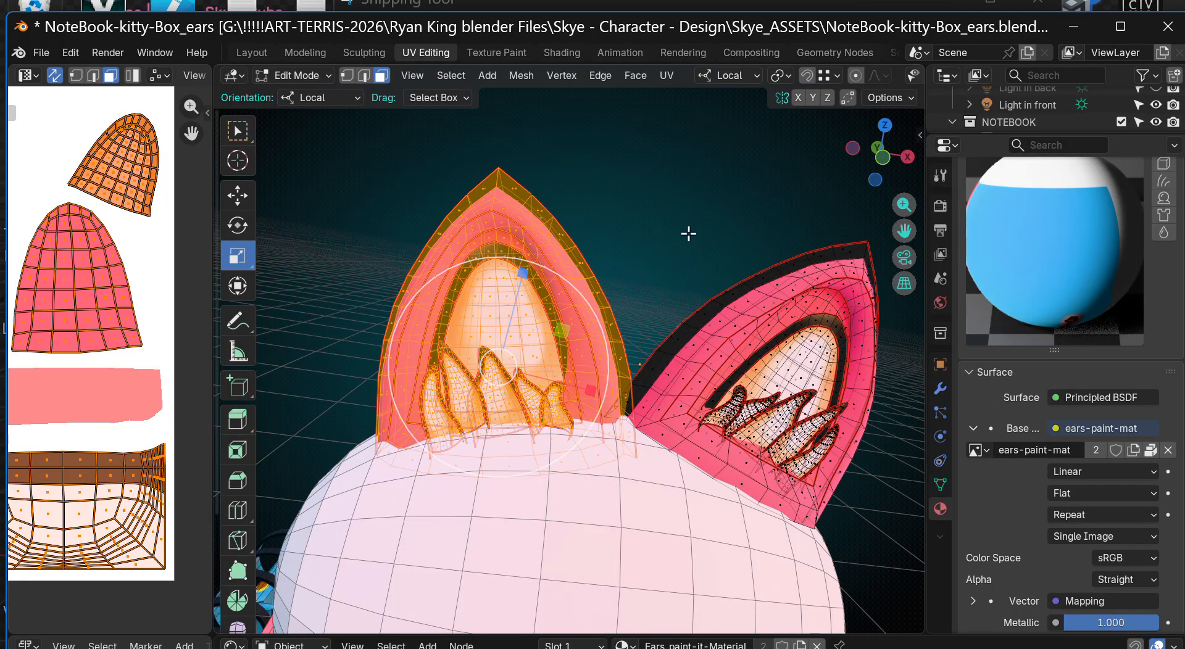
# Step: Look through the face and UV commands for the options to separate the selected ear
pyautogui.moveTo(875, 160)
pyautogui.mouseDown()
pyautogui.moveTo(1025, 176)
pyautogui.moveTo(935, 184)
pyautogui.moveTo(868, 171)
pyautogui.mouseUp()
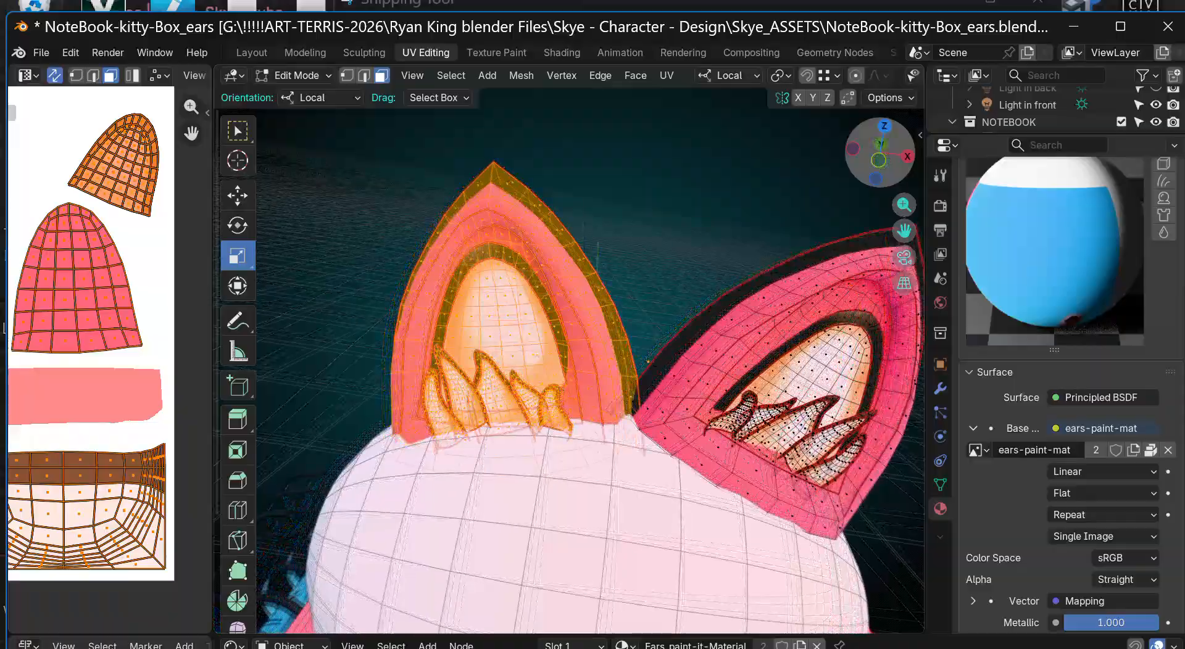
pyautogui.hotkey('ctrl', 'f')
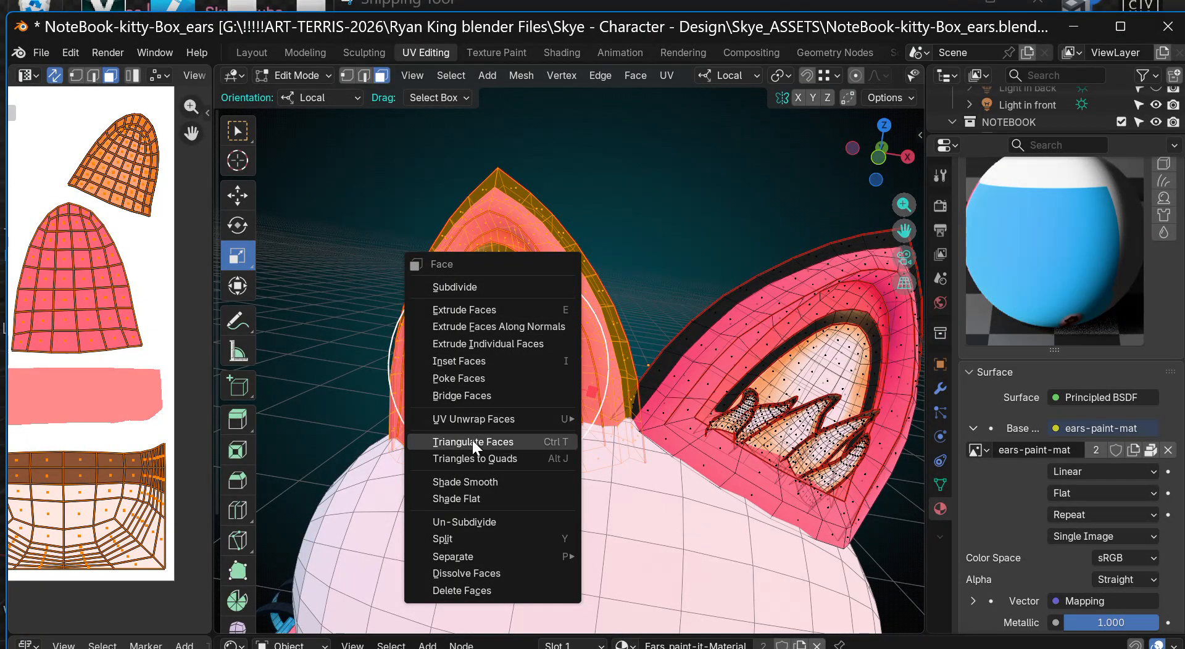
pyautogui.moveTo(480, 557)
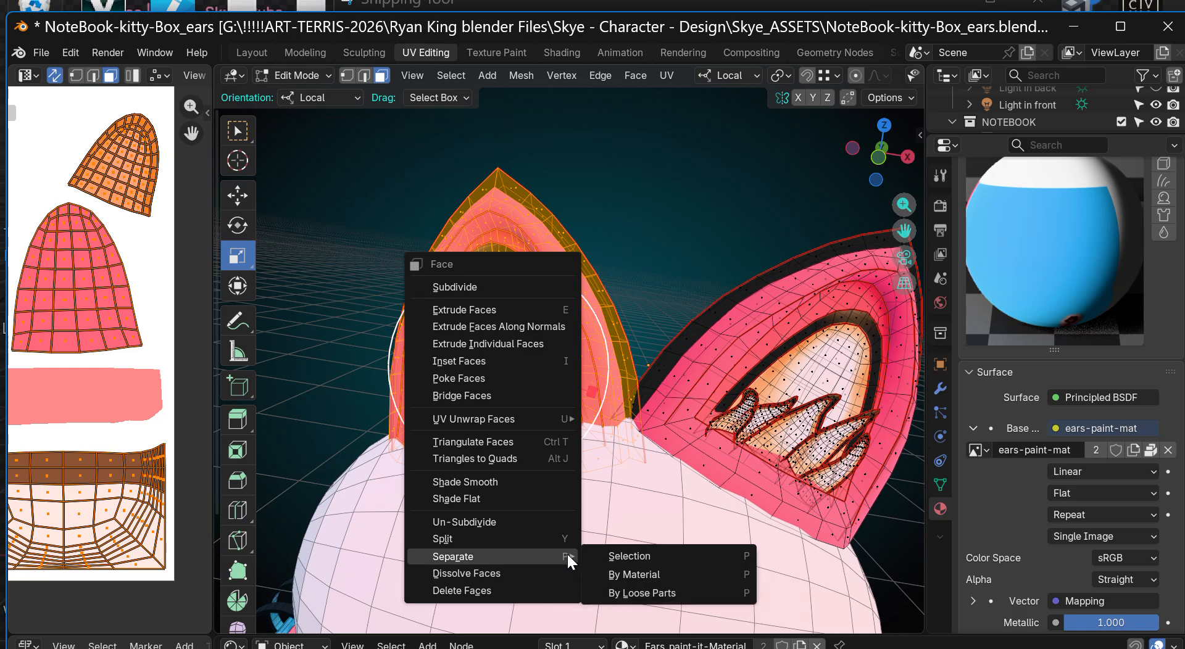
pyautogui.click(658, 553)
pyautogui.click(635, 75)
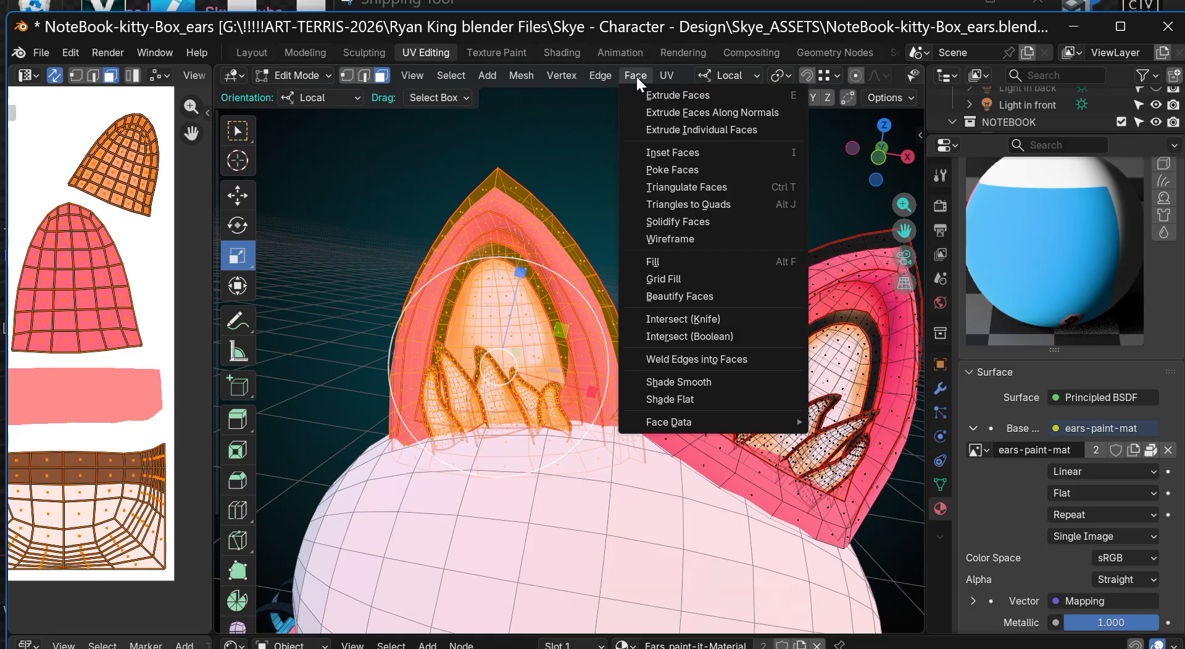
pyautogui.moveTo(667, 75)
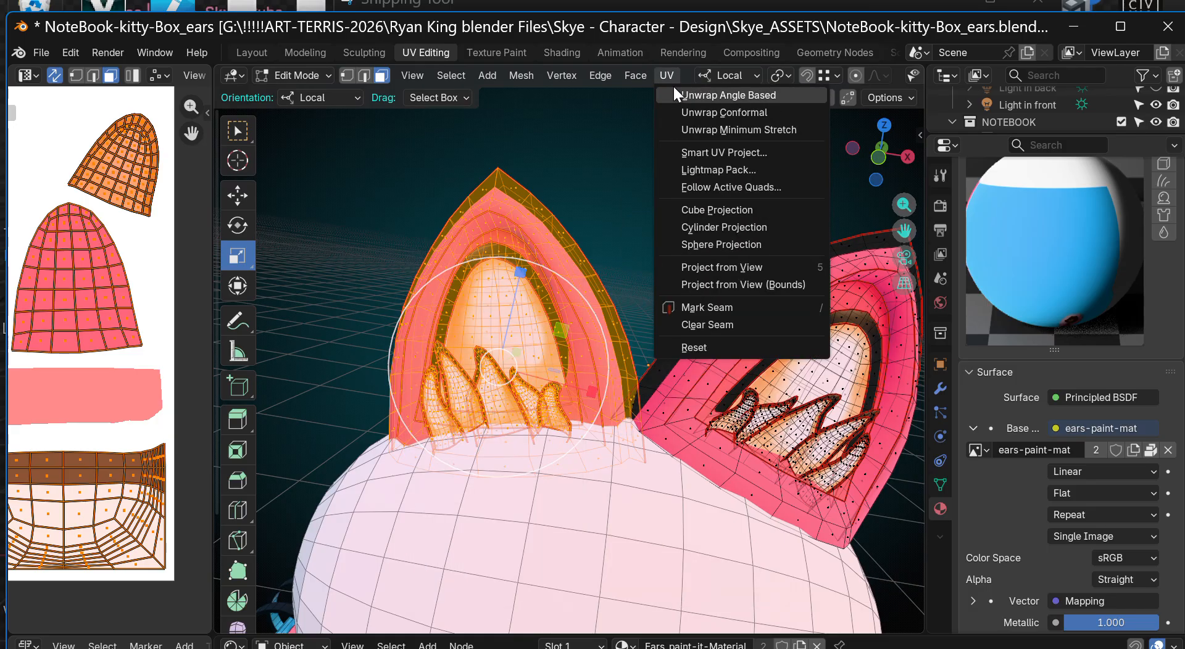
pyautogui.click(632, 75)
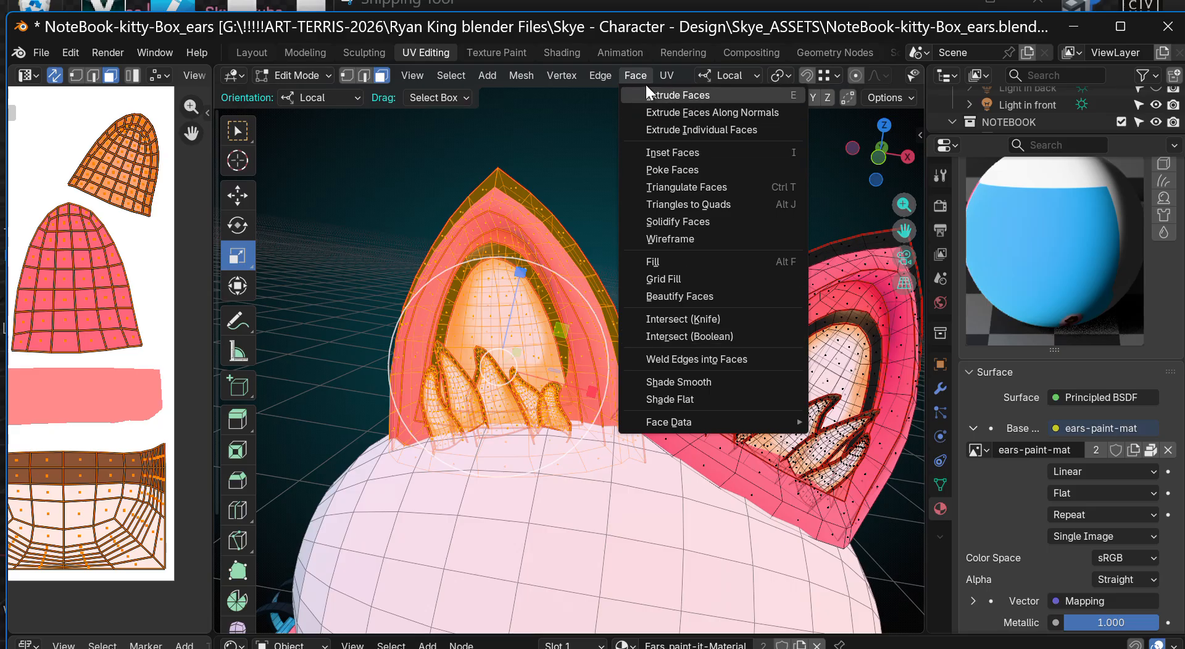
# Step: Separate the selected left ear geometry from the ears mesh into a new object
pyautogui.click(524, 77)
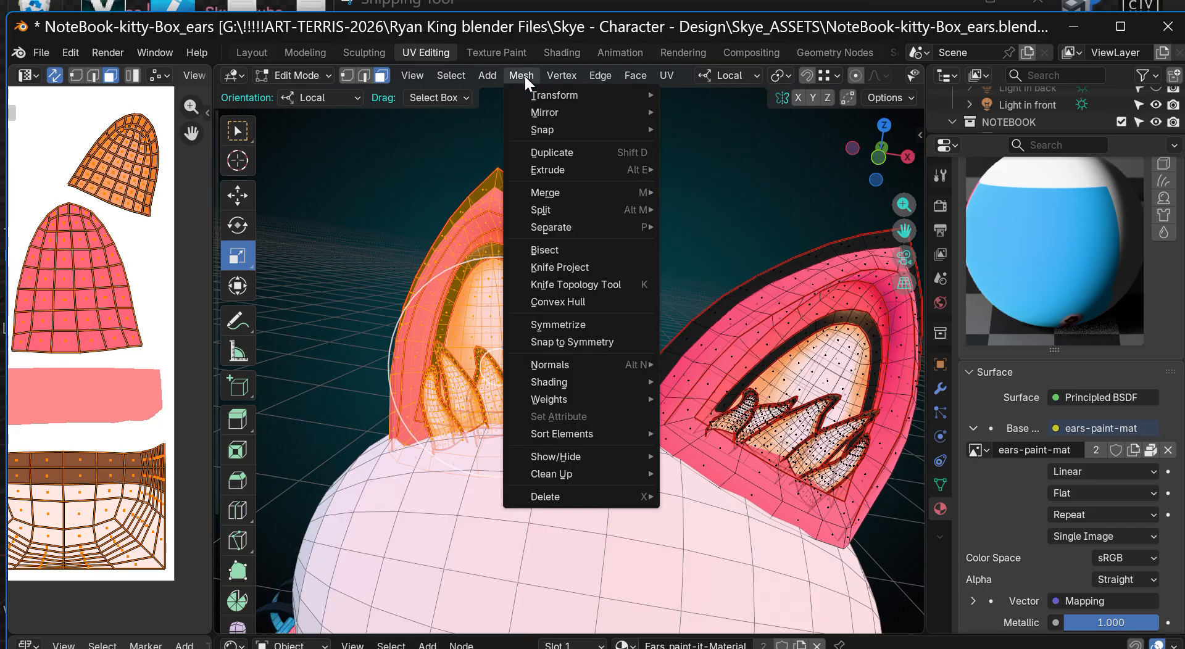
pyautogui.moveTo(572, 229)
pyautogui.click(527, 77)
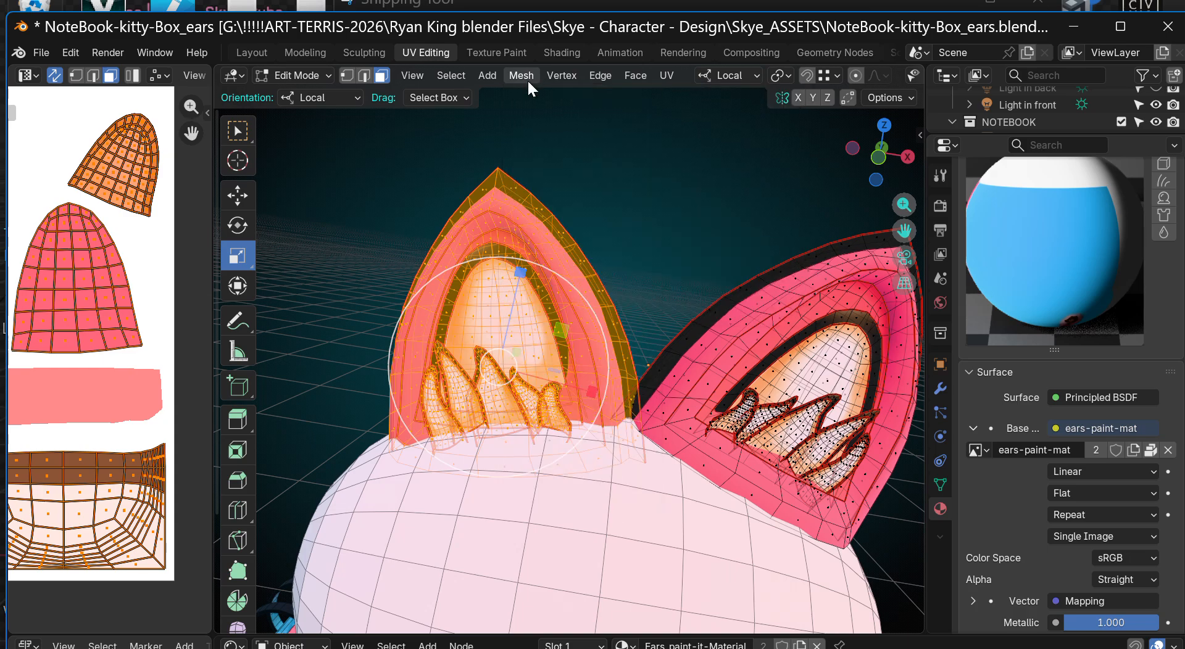
pyautogui.click(524, 78)
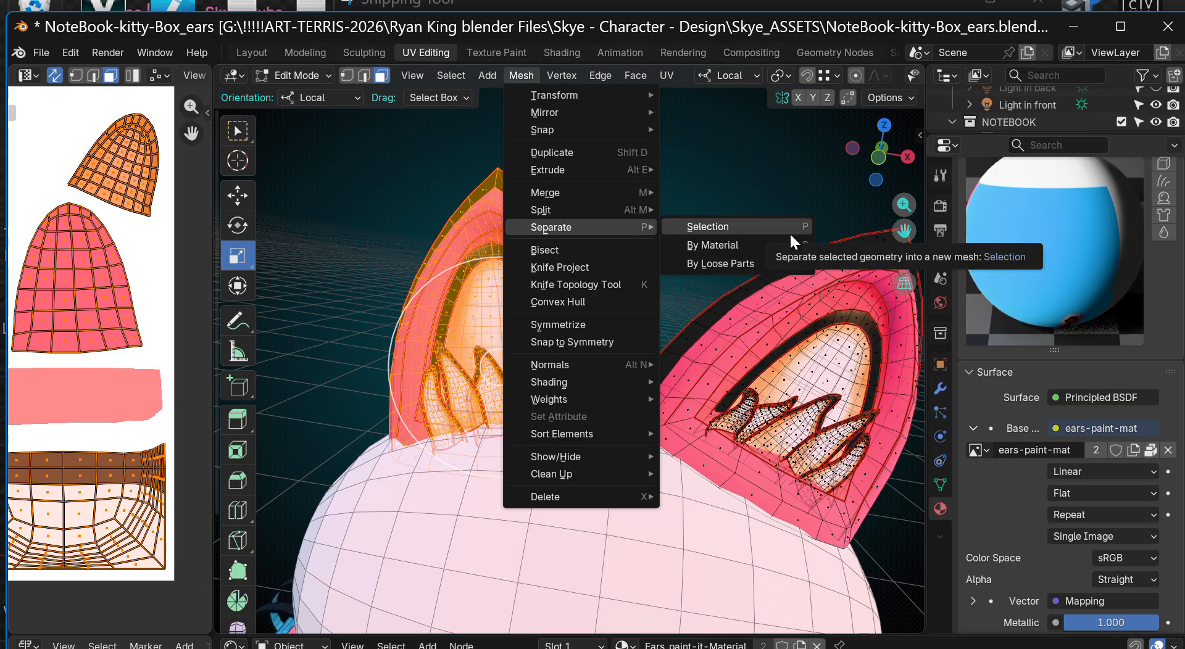
pyautogui.click(719, 227)
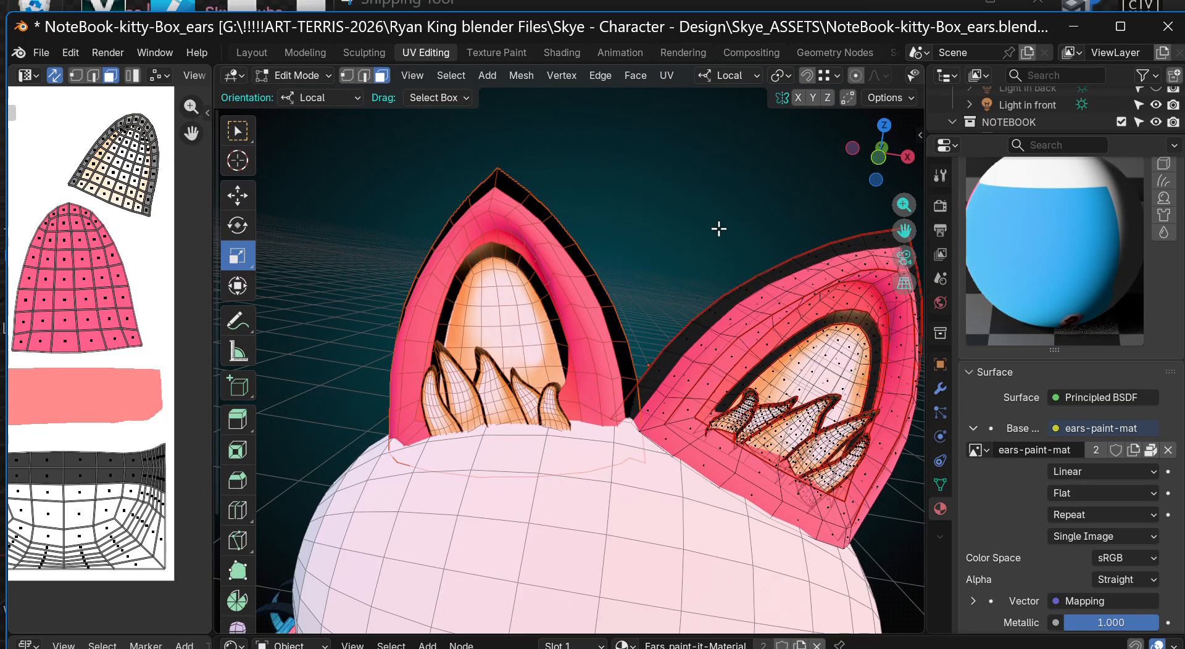
# Step: Hide and reshow EARS-MESH, then hide the newly separated ear object to check that the two ears are independent
pyautogui.moveTo(1016, 137); pyautogui.dragTo(1016, 589)
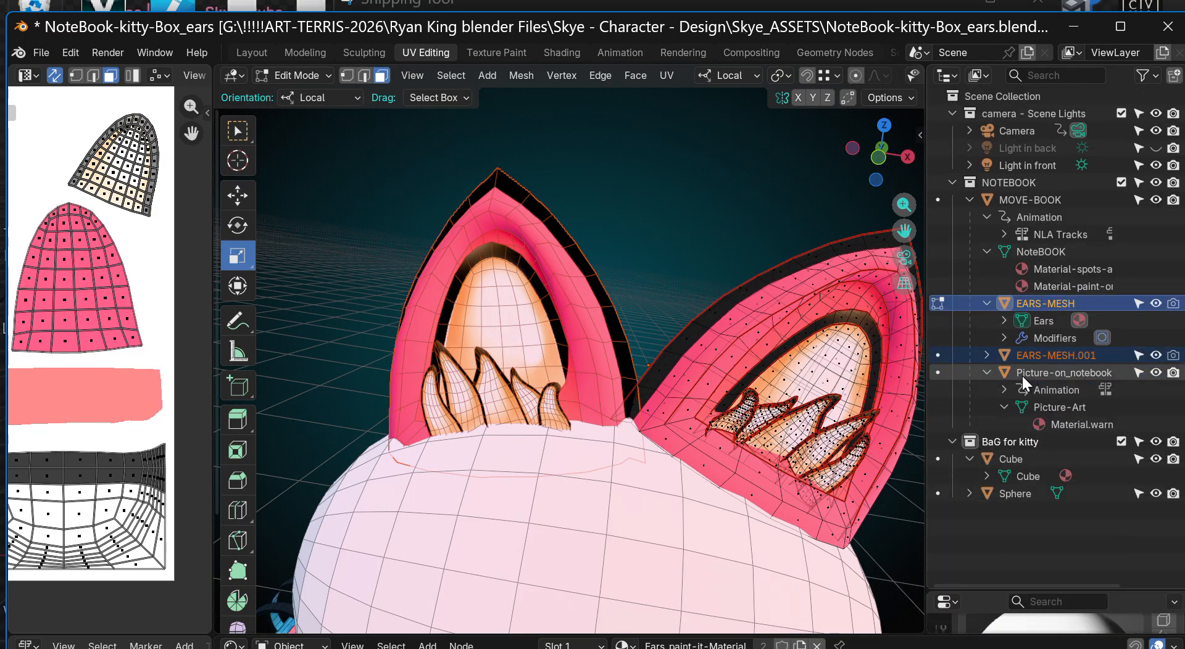
pyautogui.click(1156, 303)
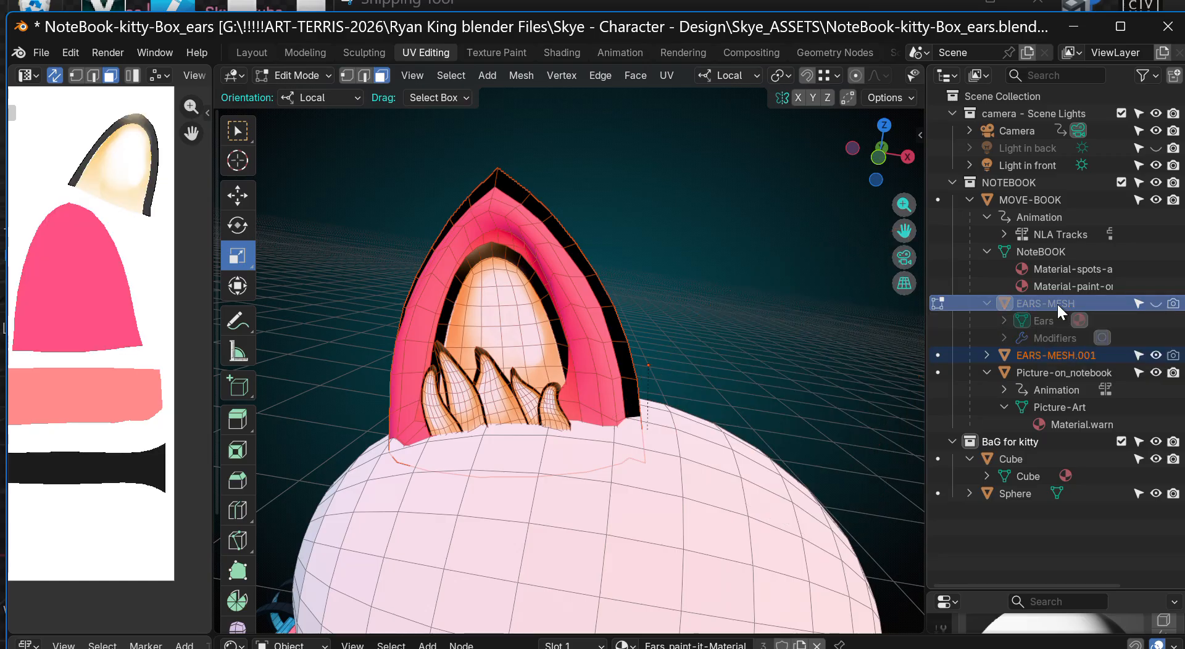
pyautogui.click(1156, 303)
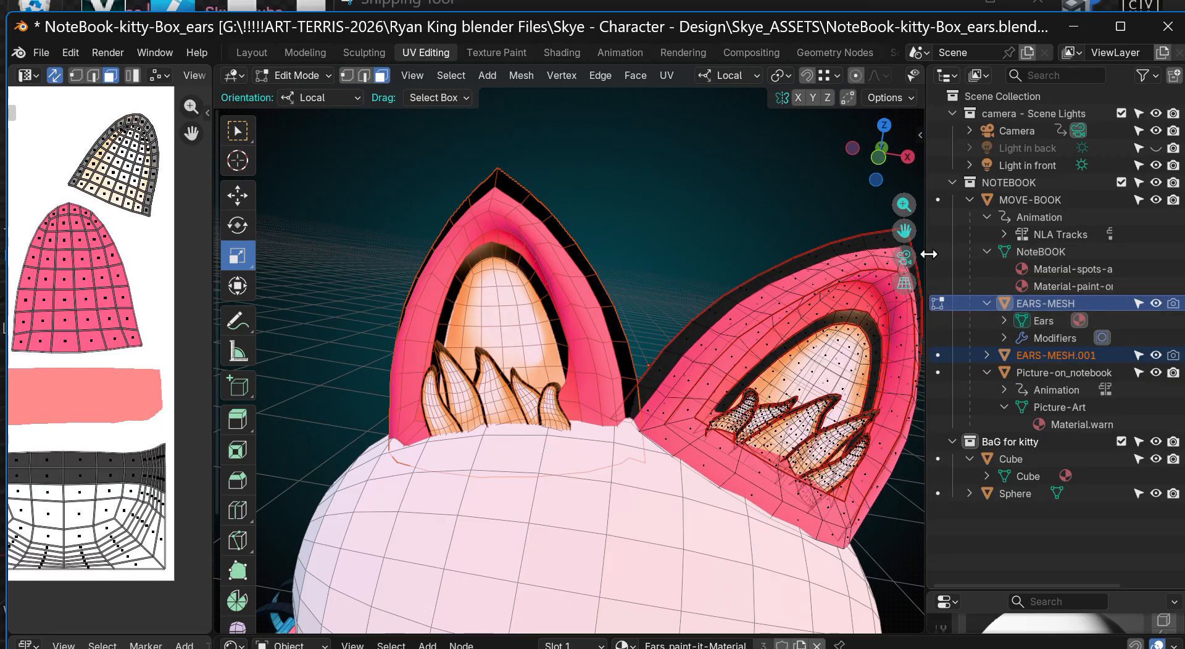
pyautogui.moveTo(927, 251); pyautogui.dragTo(825, 253)
pyautogui.click(1155, 356)
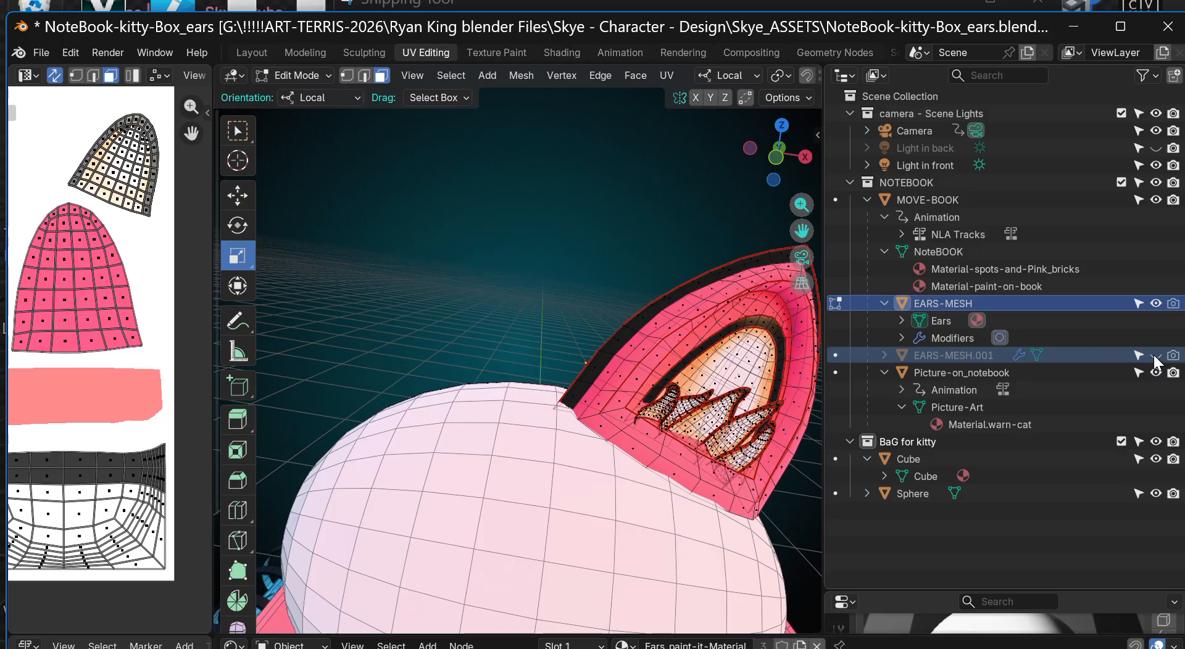
# Step: Show the separated ear object EARS-MESH.001 again and rename it as EARS-L
pyautogui.click(1154, 355)
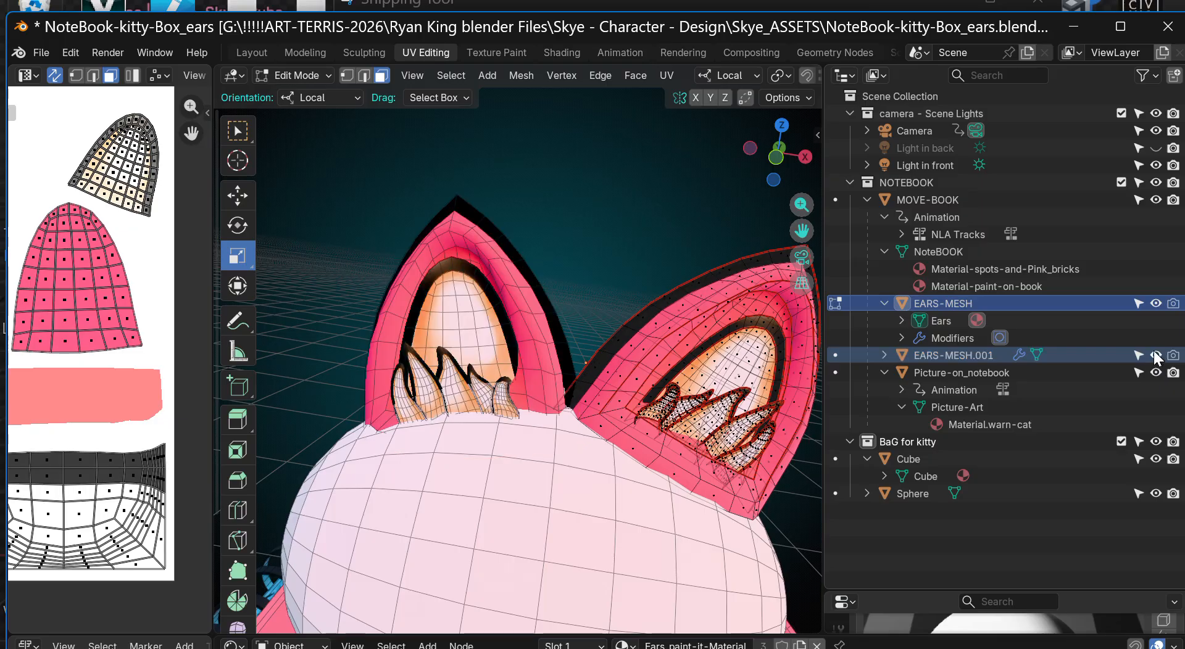
pyautogui.click(934, 355)
pyautogui.doubleClick(935, 355)
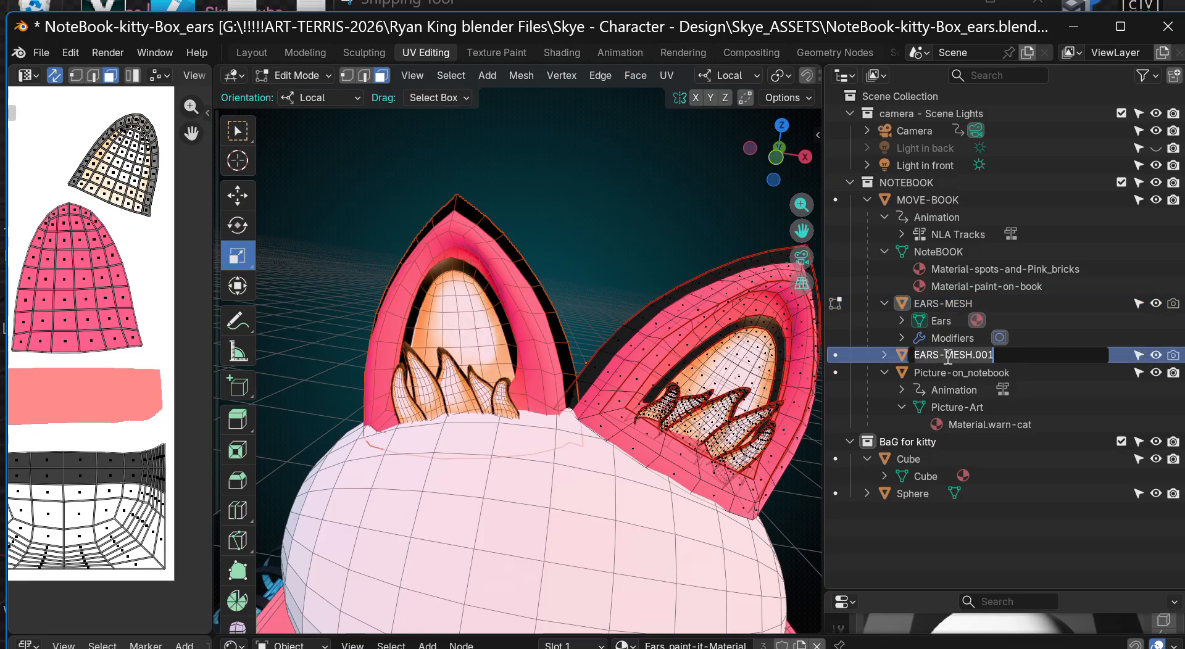
pyautogui.moveTo(948, 357); pyautogui.dragTo(1043, 356)
pyautogui.write('Lef')
pyautogui.press('BackSpace')
pyautogui.press('BackSpace')
pyautogui.press('Return')
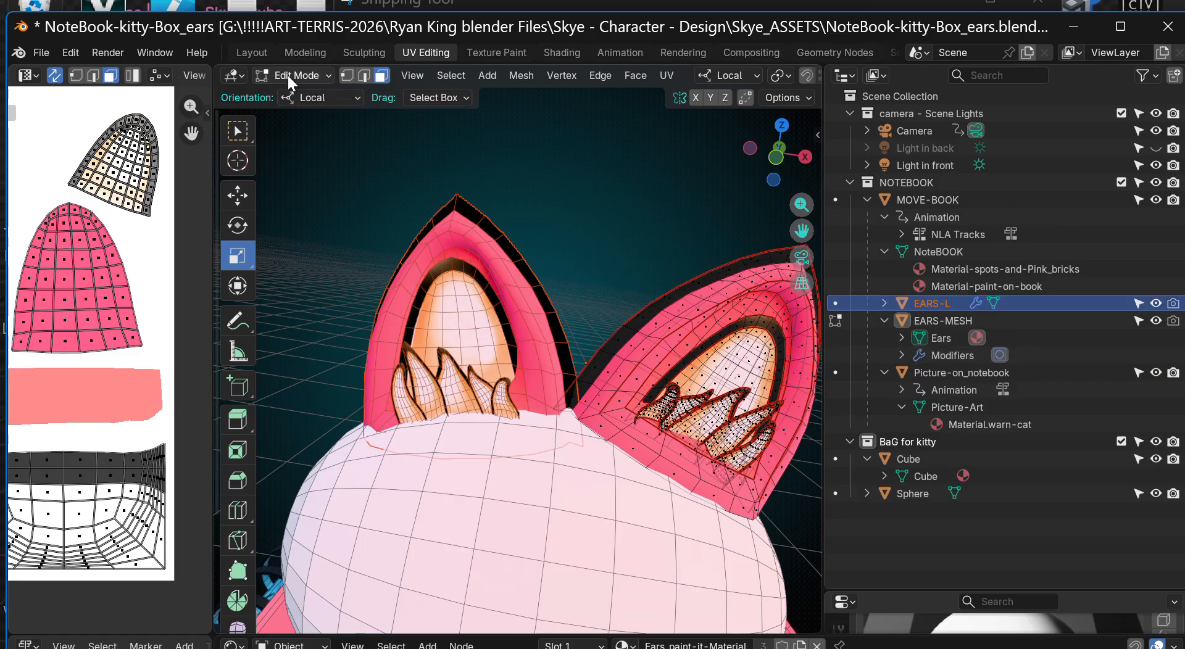
# Step: Rename the remaining ear object EARS-MESH as EARS-R
pyautogui.click(941, 321)
pyautogui.doubleClick(941, 321)
pyautogui.moveTo(945, 321); pyautogui.dragTo(1015, 326)
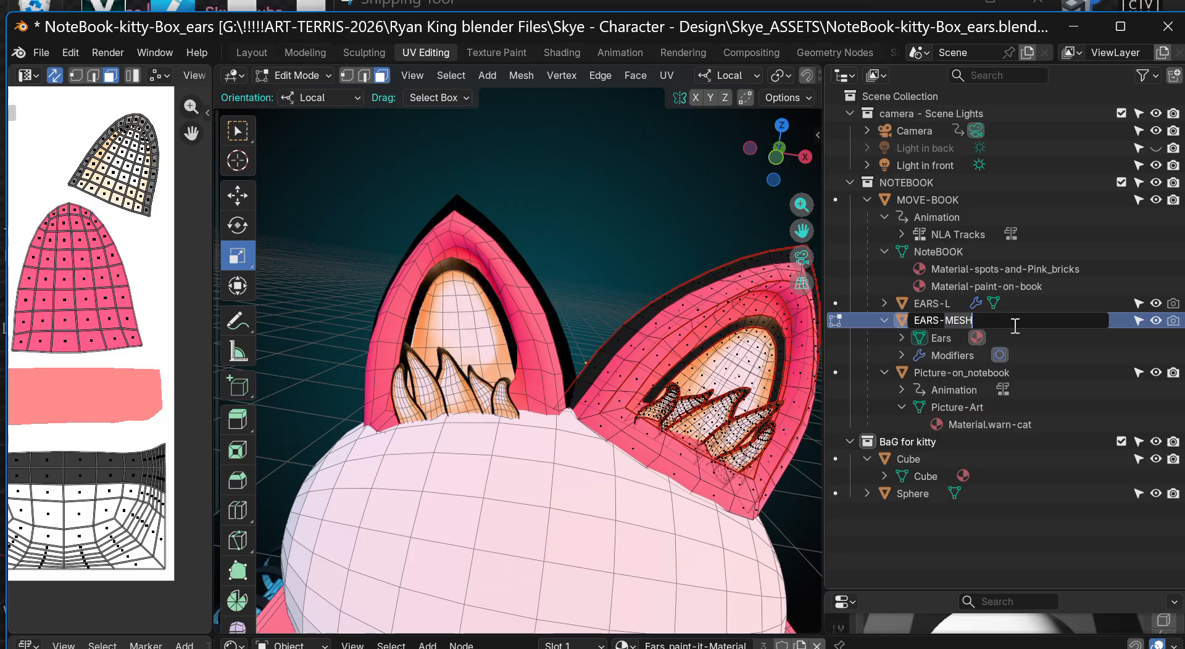
pyautogui.write('r')
pyautogui.press('BackSpace')
pyautogui.write('R')
pyautogui.press('Return')
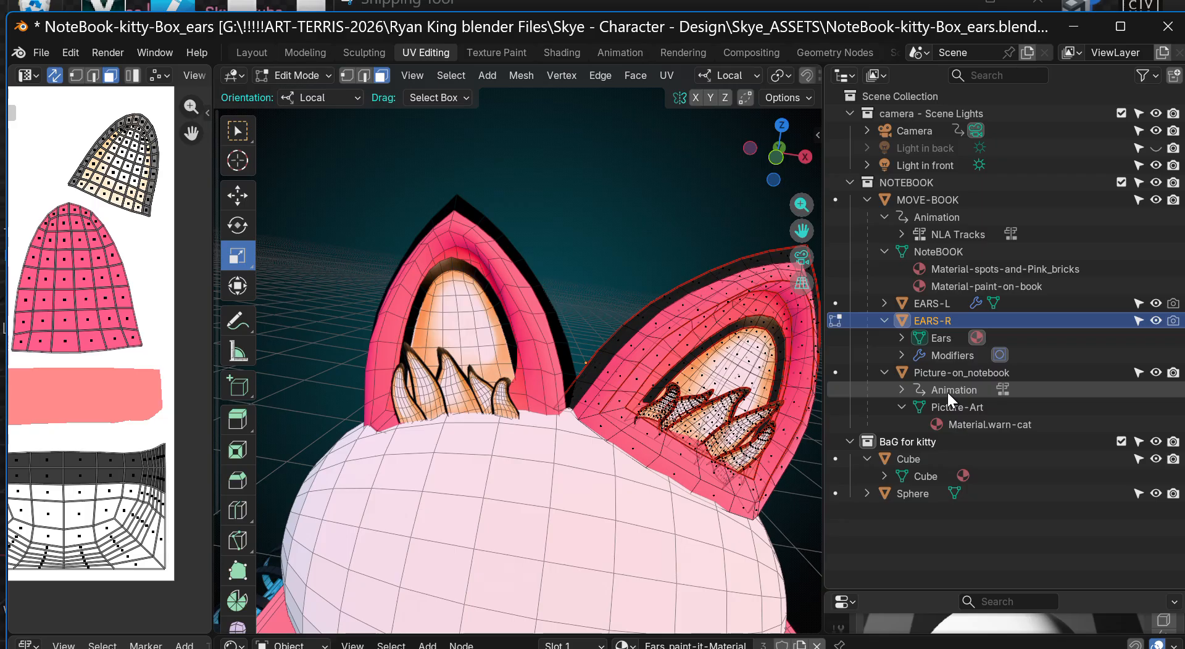
# Step: Enlarge the 3D view, switch to Object Mode and rotate the left ear slightly to test how it pivots
pyautogui.scroll(-2, 727, 272)
pyautogui.moveTo(799, 228); pyautogui.dragTo(740, 136)
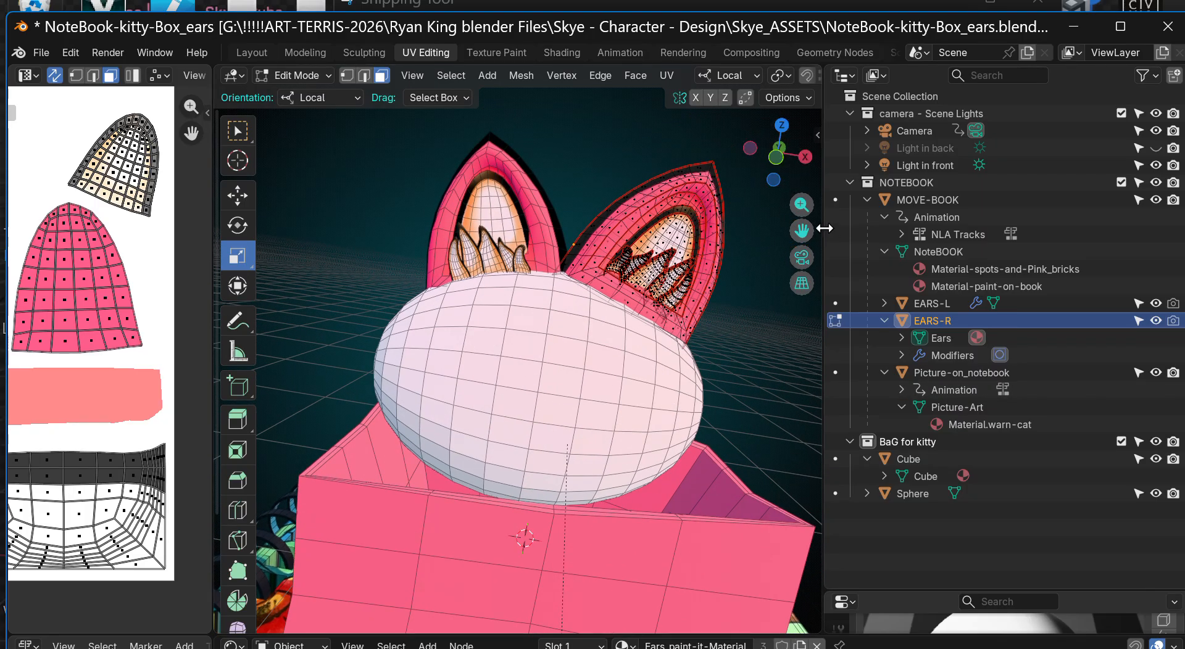
pyautogui.moveTo(827, 224); pyautogui.dragTo(1091, 224)
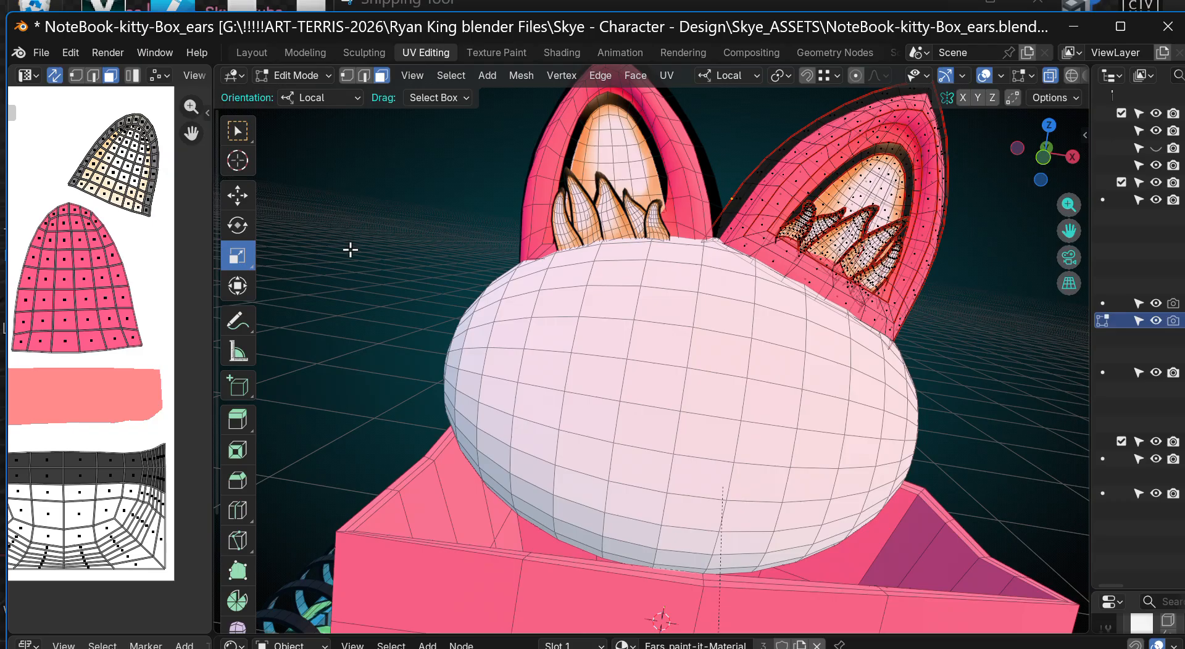
pyautogui.press('Tab')
pyautogui.moveTo(1069, 230); pyautogui.dragTo(998, 339)
pyautogui.click(630, 245)
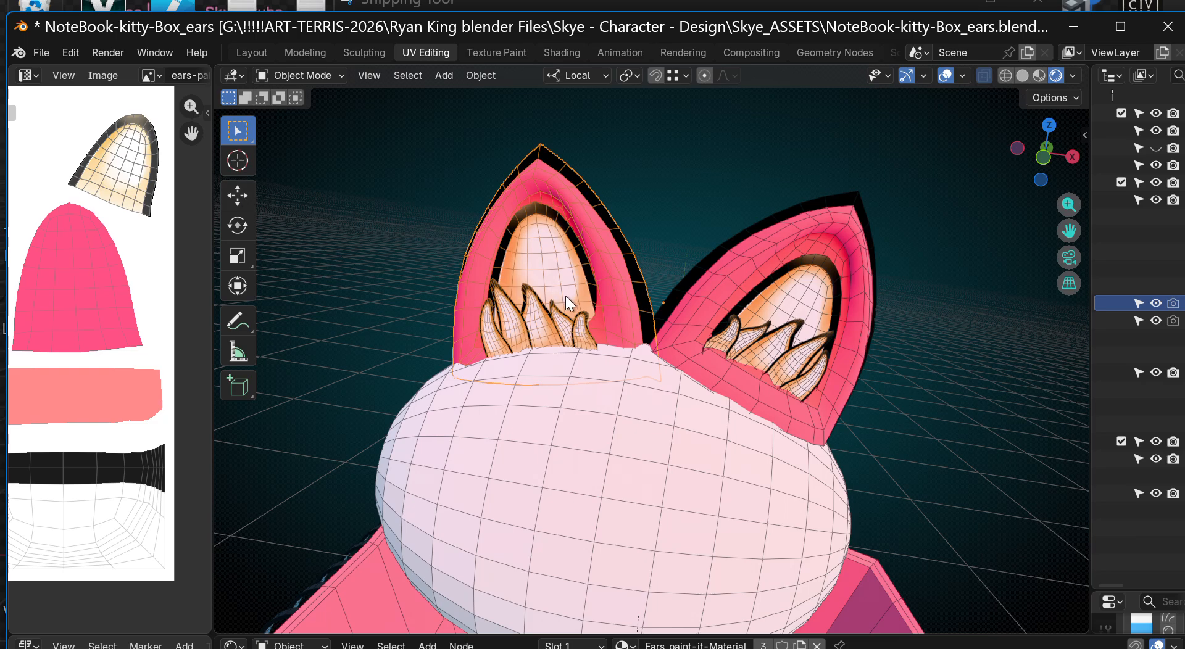
pyautogui.click(234, 226)
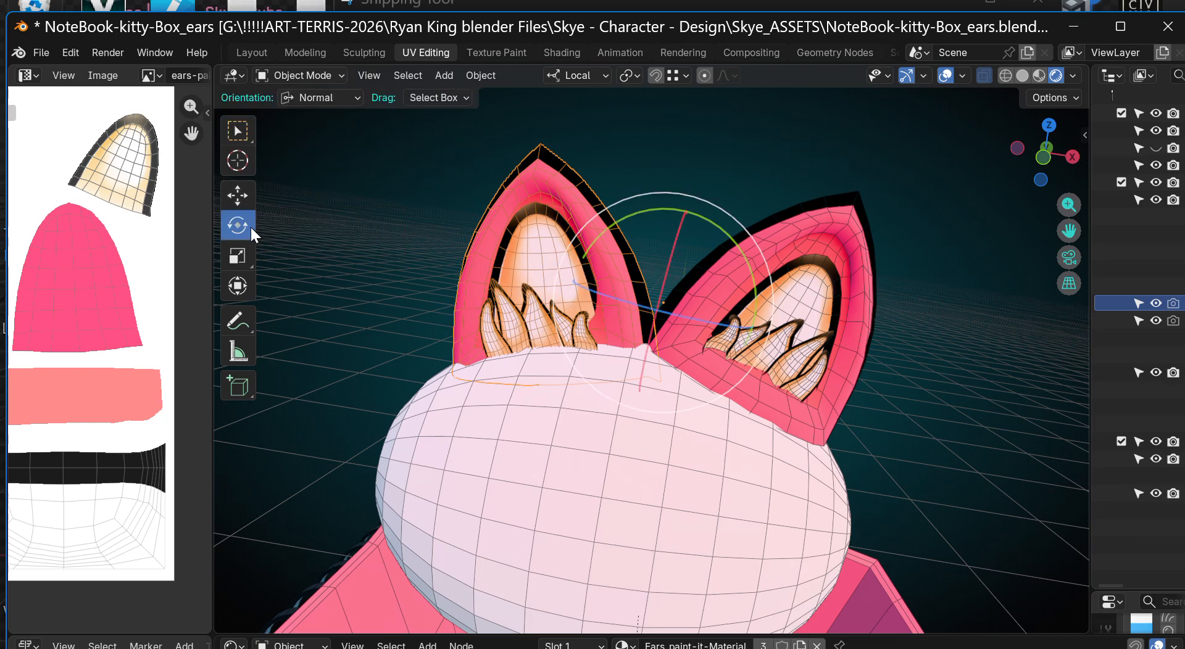
pyautogui.moveTo(754, 254)
pyautogui.mouseDown()
pyautogui.moveTo(752, 271)
pyautogui.moveTo(746, 258)
pyautogui.mouseUp()
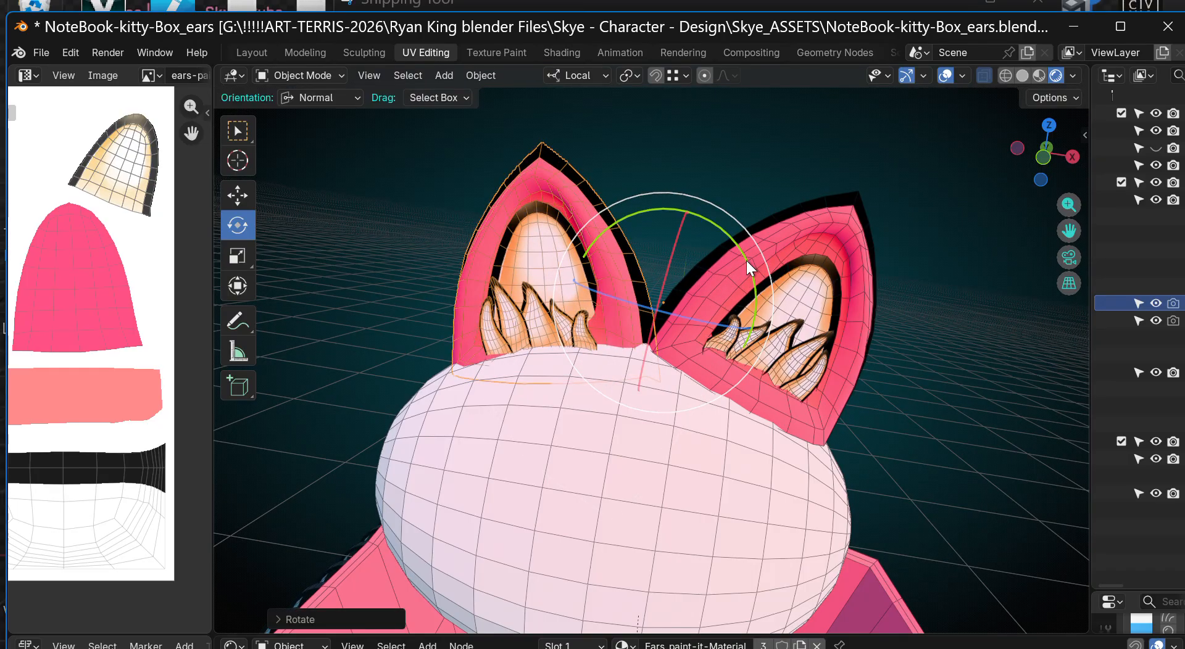
pyautogui.scroll(-3, 727, 295)
pyautogui.scroll(3, 727, 295)
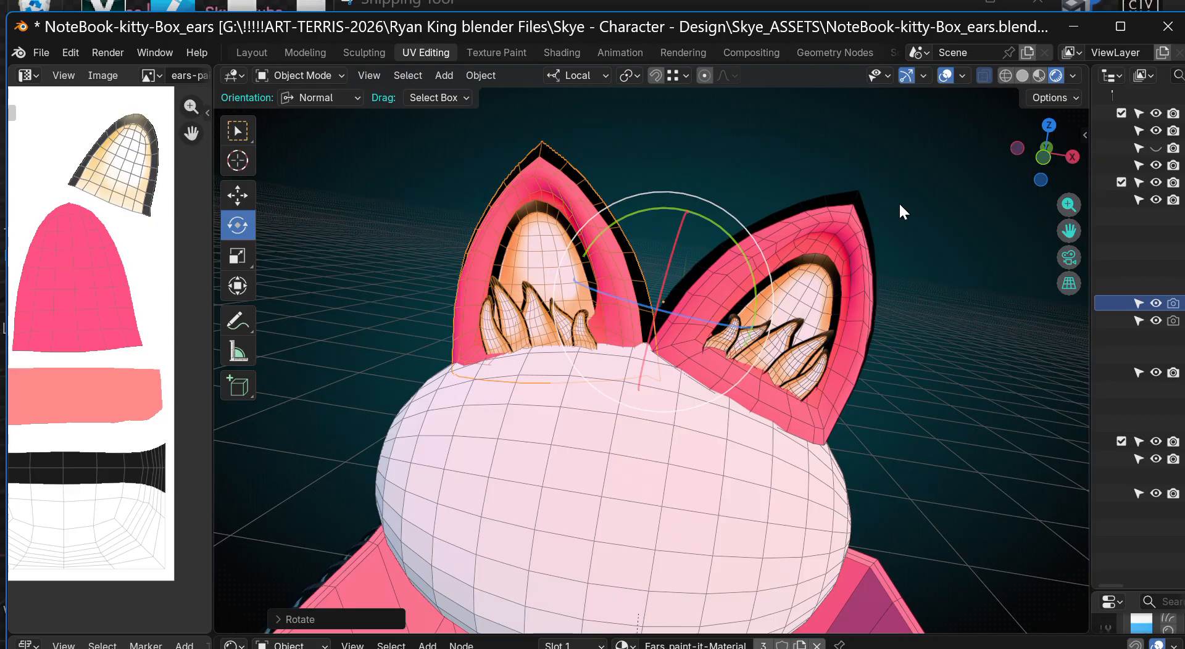
# Step: Restrict transforms to Origins only and move the left ear's origin to the middle of the ear's base
pyautogui.moveTo(1022, 164); pyautogui.dragTo(1039, 156)
pyautogui.click(1070, 98)
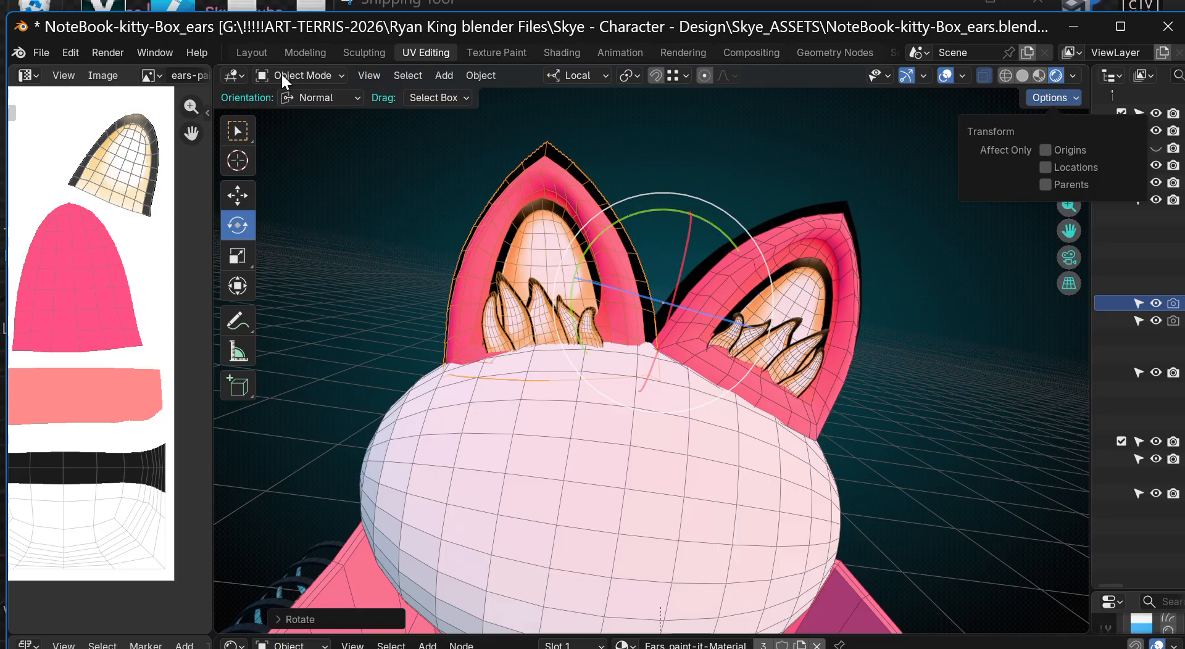
pyautogui.click(1045, 150)
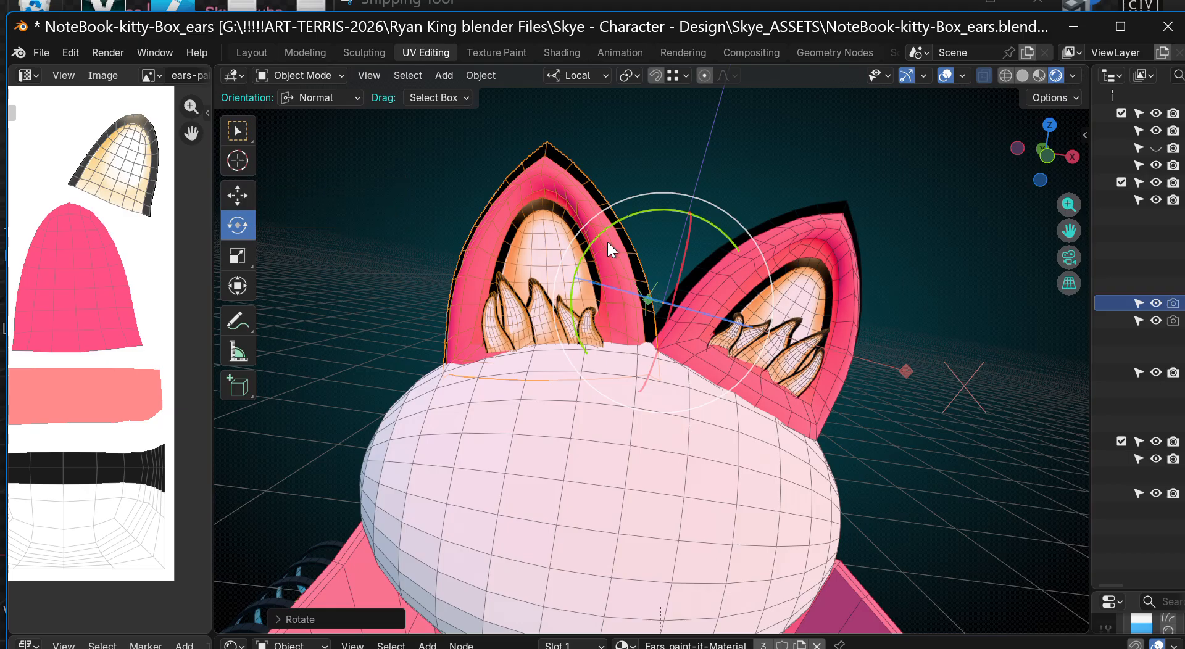
pyautogui.click(238, 195)
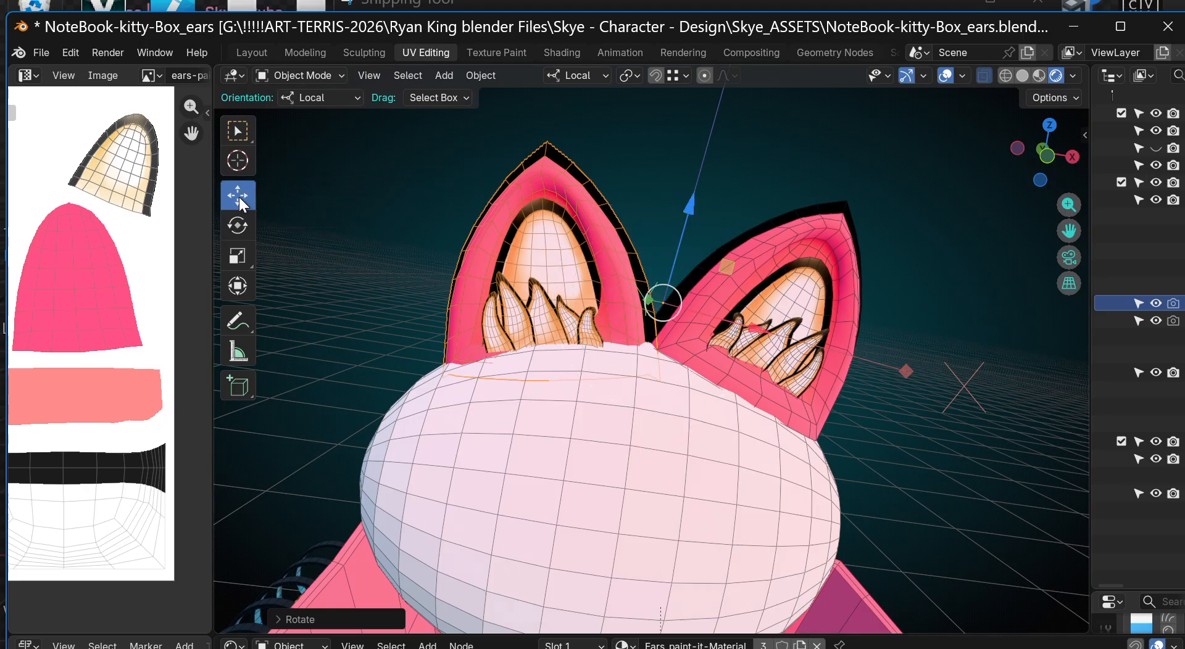
pyautogui.moveTo(765, 335); pyautogui.dragTo(644, 335)
pyautogui.moveTo(579, 174); pyautogui.dragTo(603, 281)
pyautogui.moveTo(619, 389); pyautogui.dragTo(594, 414)
pyautogui.scroll(2, 562, 379)
pyautogui.scroll(-2, 560, 376)
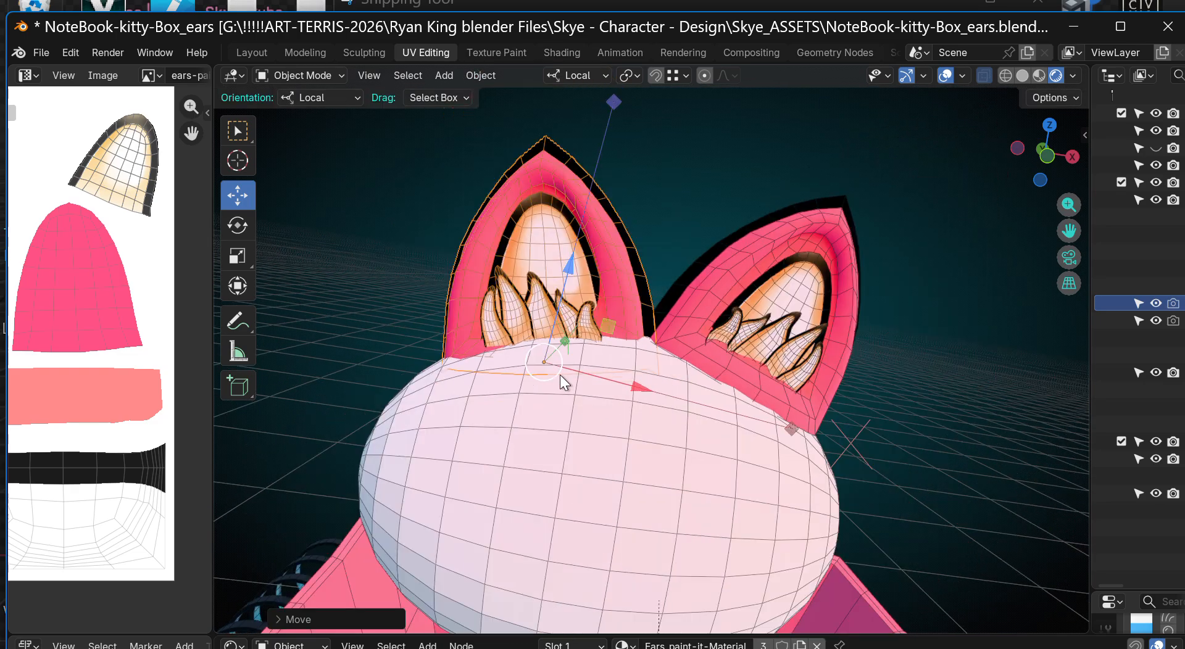
# Step: Hide the head sphere and fine-tune the position of the left ear's origin at the centre of its base
pyautogui.click(578, 463)
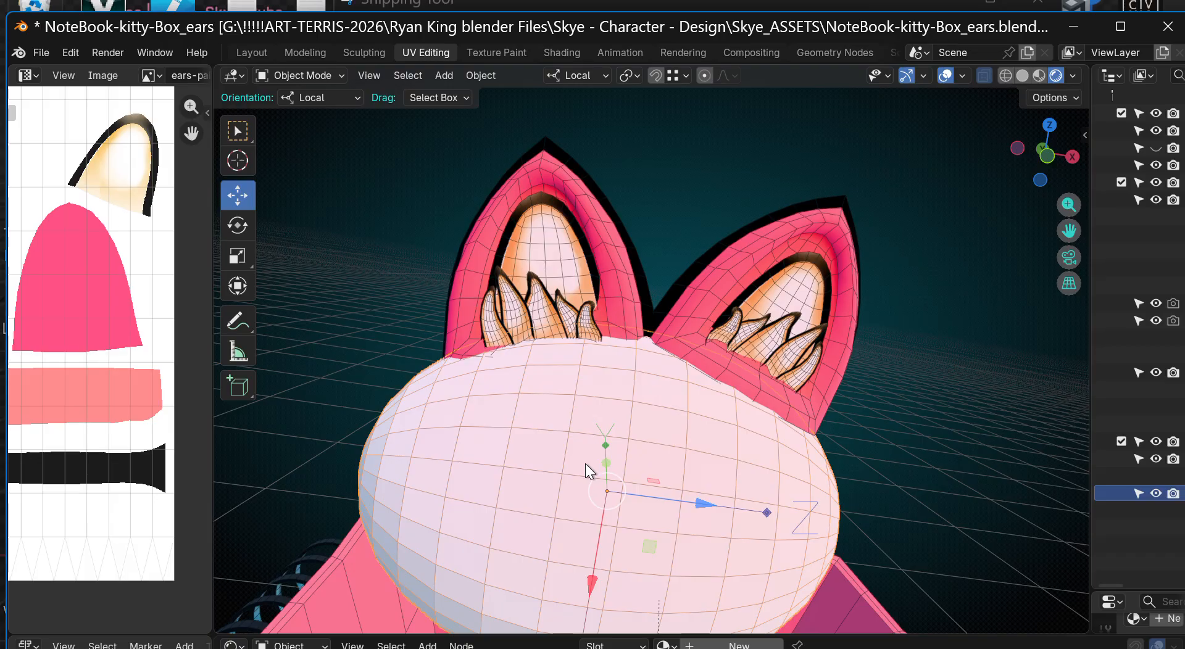
pyautogui.press('h')
pyautogui.click(531, 335)
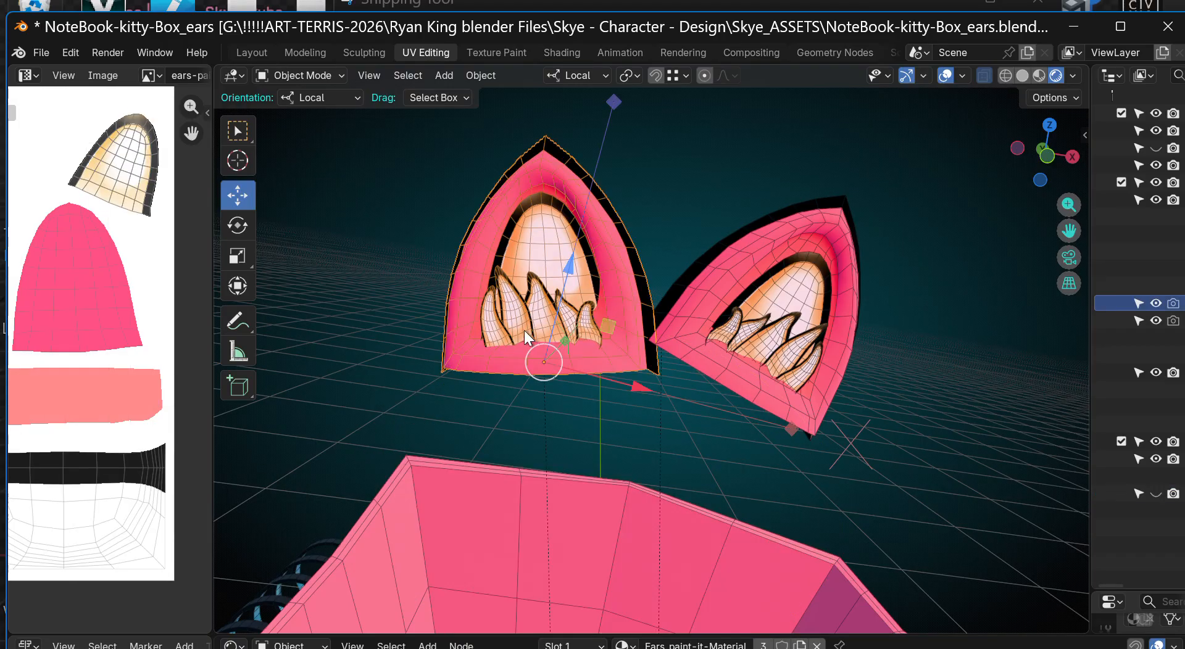
pyautogui.scroll(3, 518, 324)
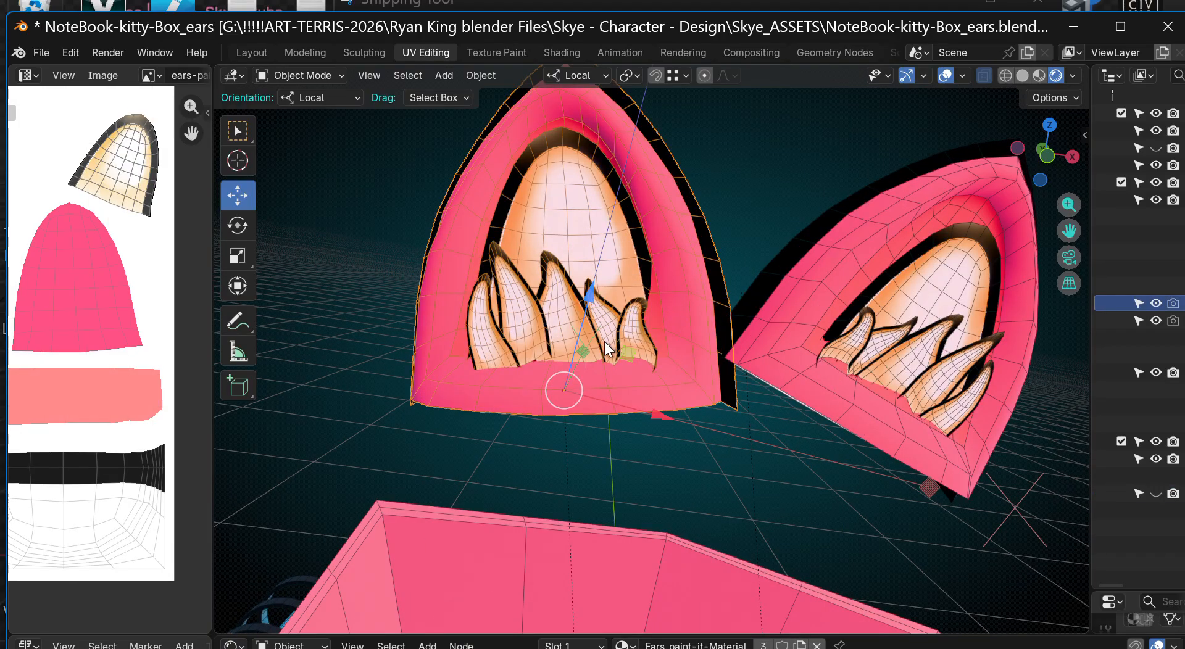
pyautogui.moveTo(604, 342); pyautogui.dragTo(602, 328, button='middle')
pyautogui.moveTo(589, 292); pyautogui.dragTo(611, 321)
pyautogui.moveTo(624, 428); pyautogui.dragTo(646, 433)
pyautogui.click(608, 304)
# Step: Rotate the left ear's origin so its local axes line up with the upright ear, and check it from several angles
pyautogui.click(237, 225)
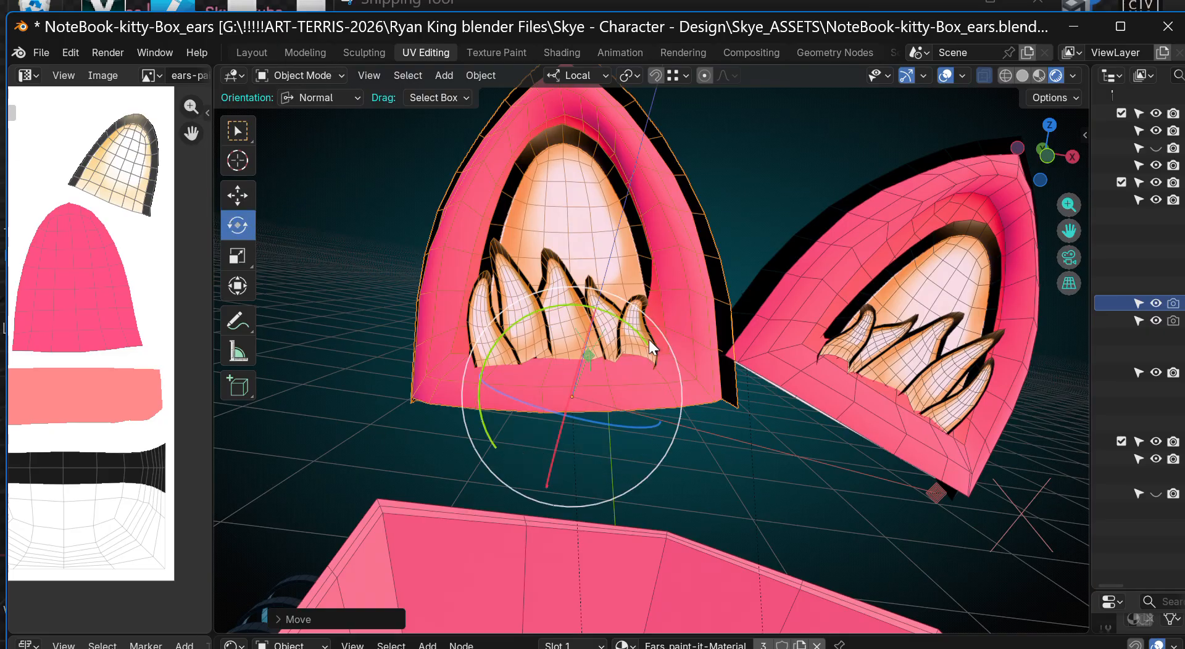
pyautogui.moveTo(640, 339); pyautogui.dragTo(618, 317)
pyautogui.scroll(3, 535, 262)
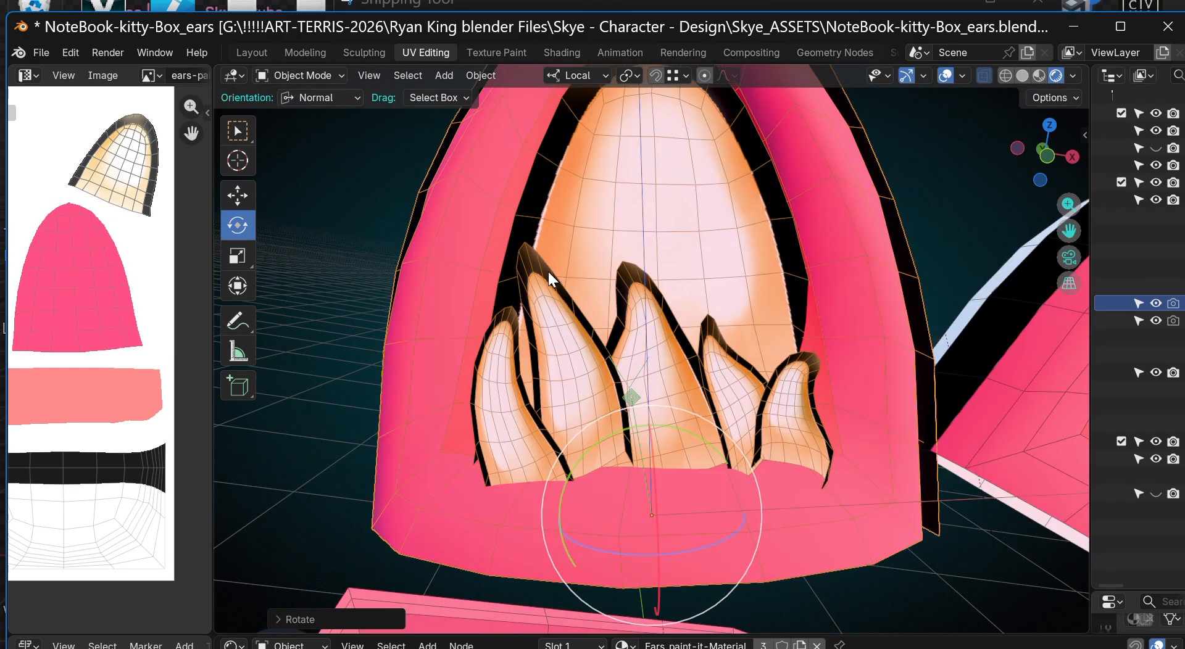
pyautogui.scroll(-3, 703, 369)
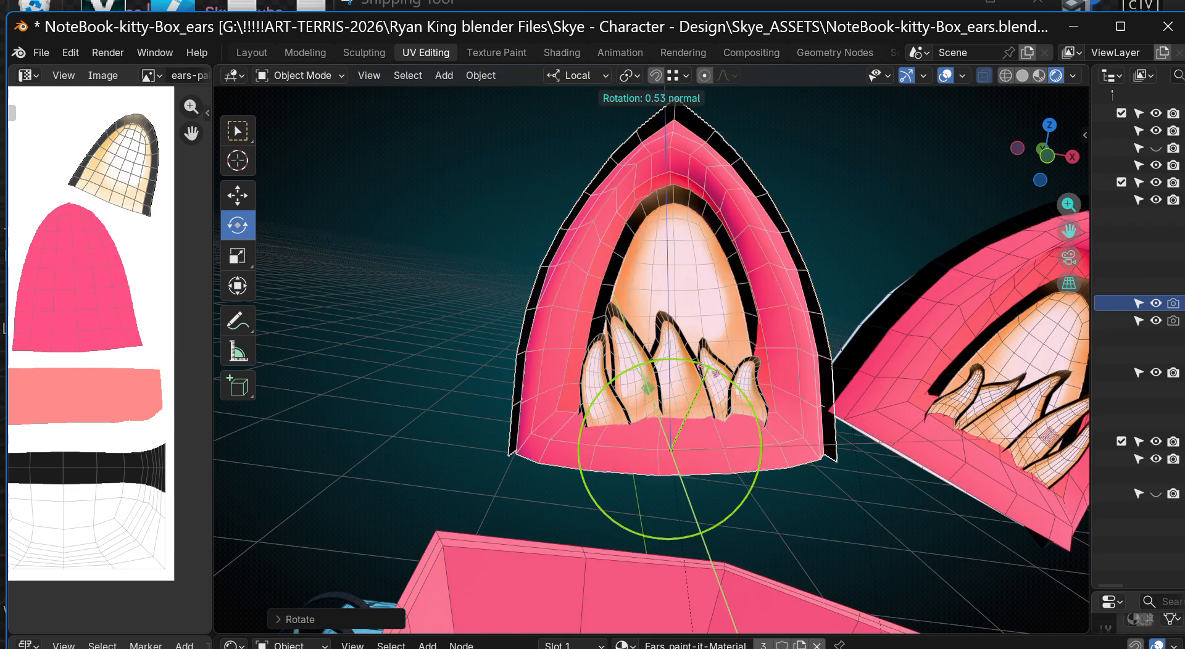
pyautogui.moveTo(1069, 231); pyautogui.dragTo(948, 255)
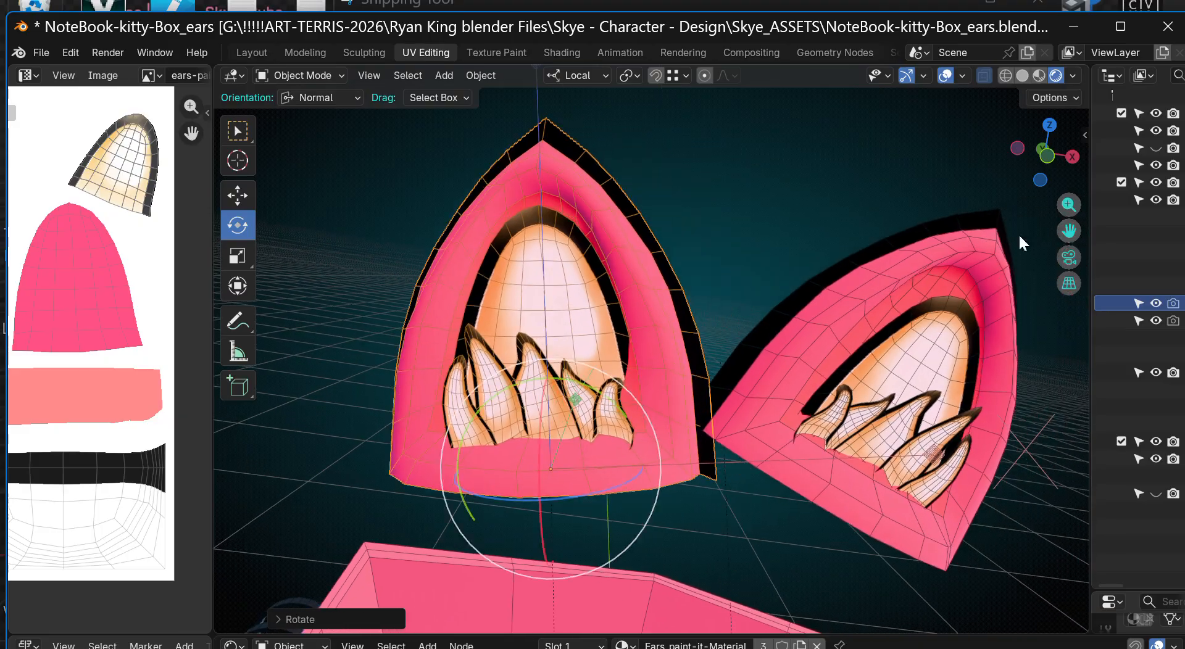
pyautogui.moveTo(1057, 153)
pyautogui.mouseDown()
pyautogui.moveTo(836, 155)
pyautogui.moveTo(1105, 158)
pyautogui.moveTo(1043, 156)
pyautogui.moveTo(1049, 117)
pyautogui.moveTo(1046, 143)
pyautogui.moveTo(1064, 153)
pyautogui.mouseUp()
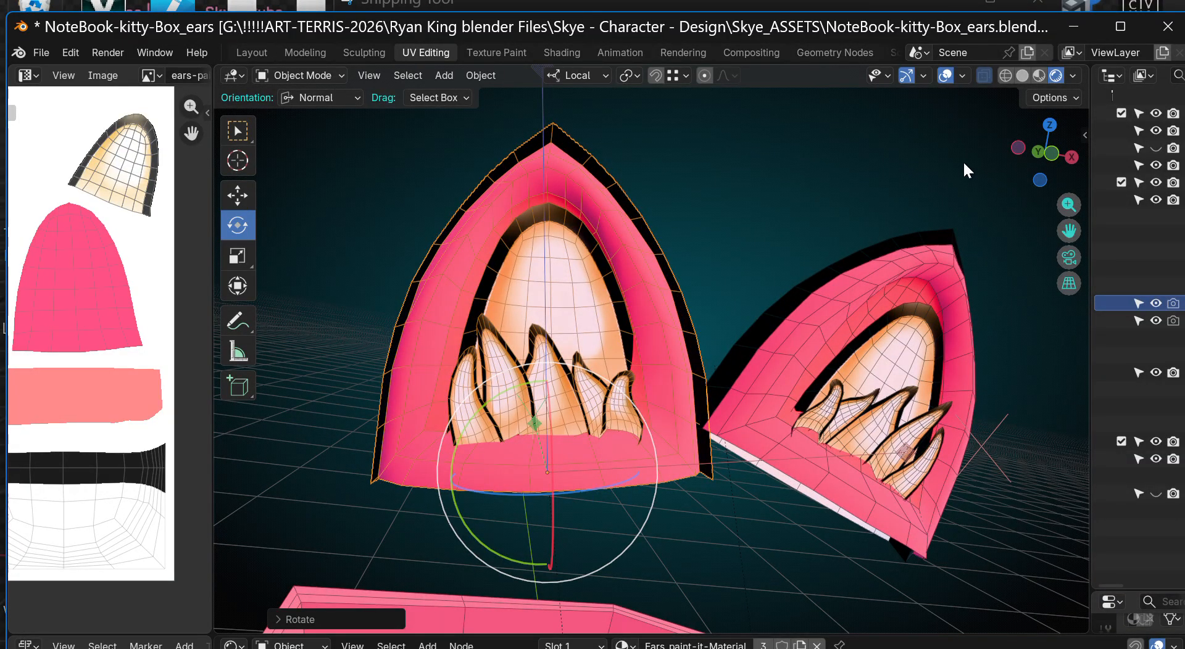
pyautogui.moveTo(1021, 158); pyautogui.dragTo(969, 188)
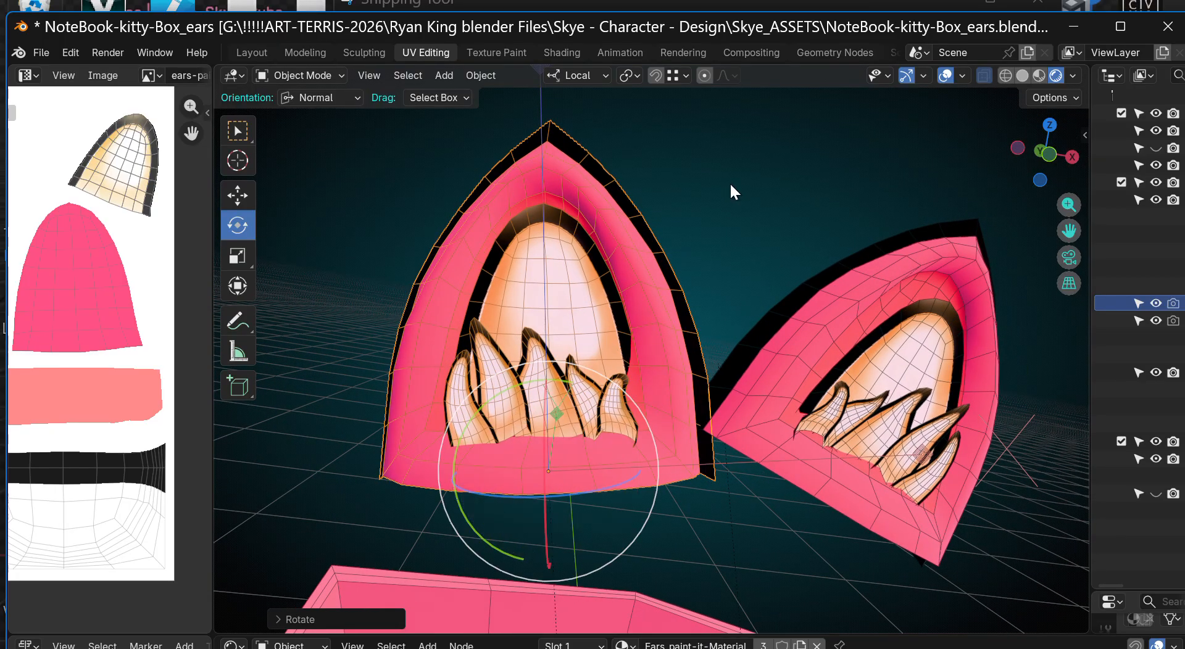
pyautogui.press('Tab')
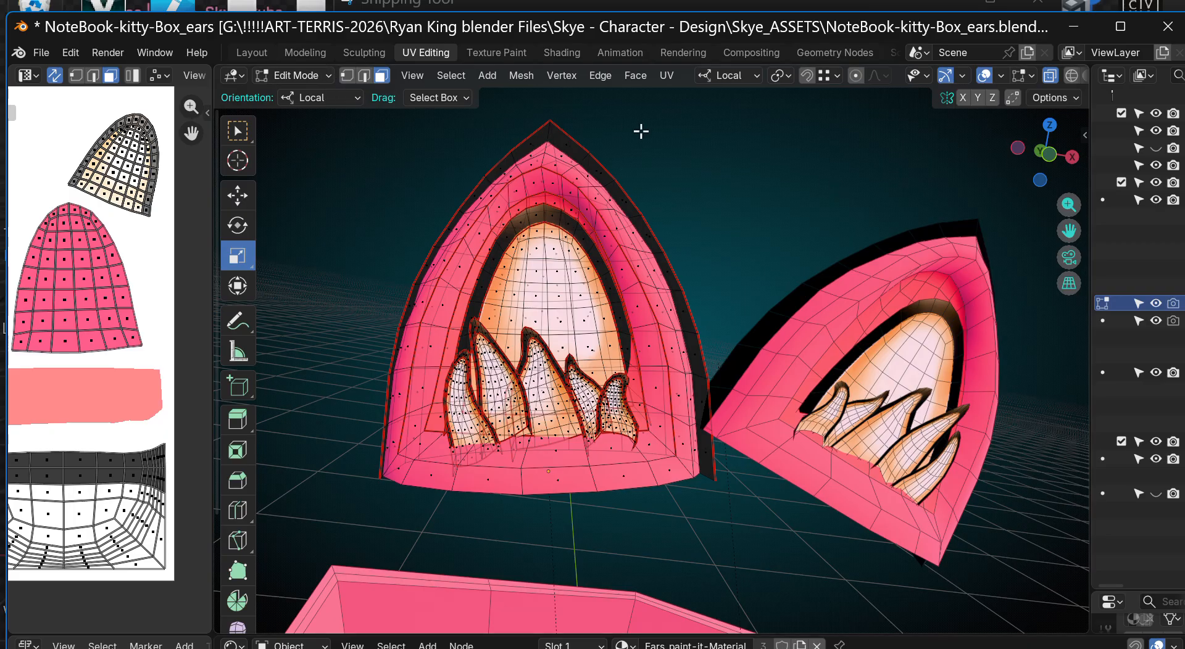
pyautogui.press('Tab')
# Step: Set the right ear's origin to its Center of Mass (Volume)
pyautogui.click(931, 275)
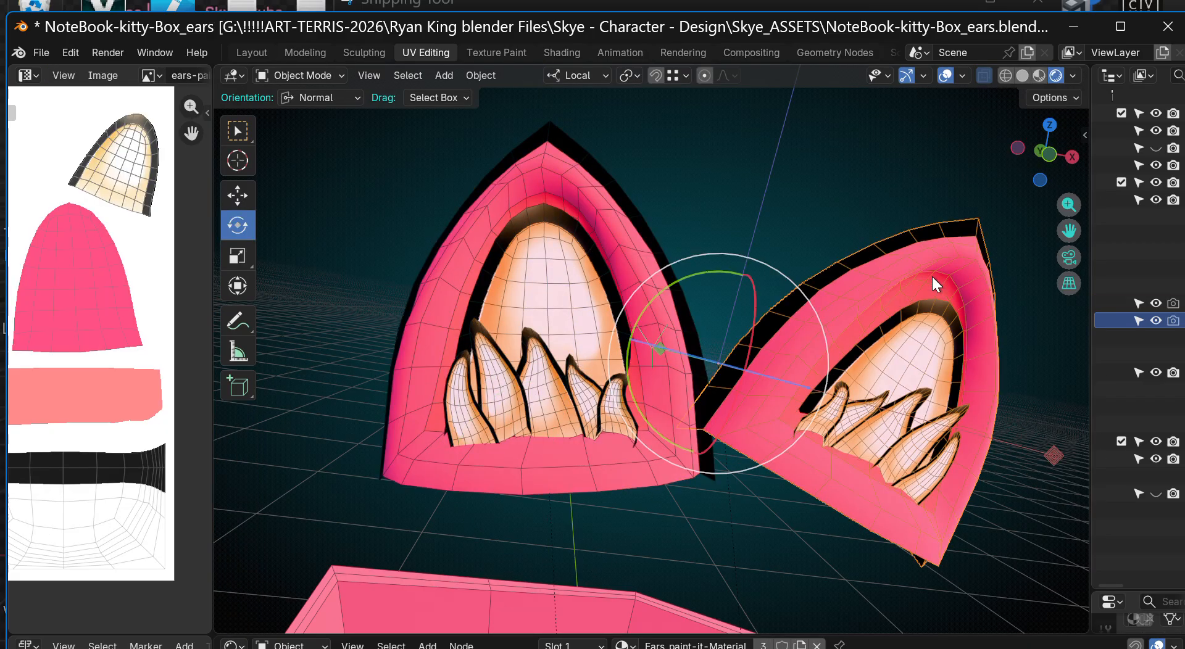
pyautogui.moveTo(1069, 231); pyautogui.dragTo(849, 202)
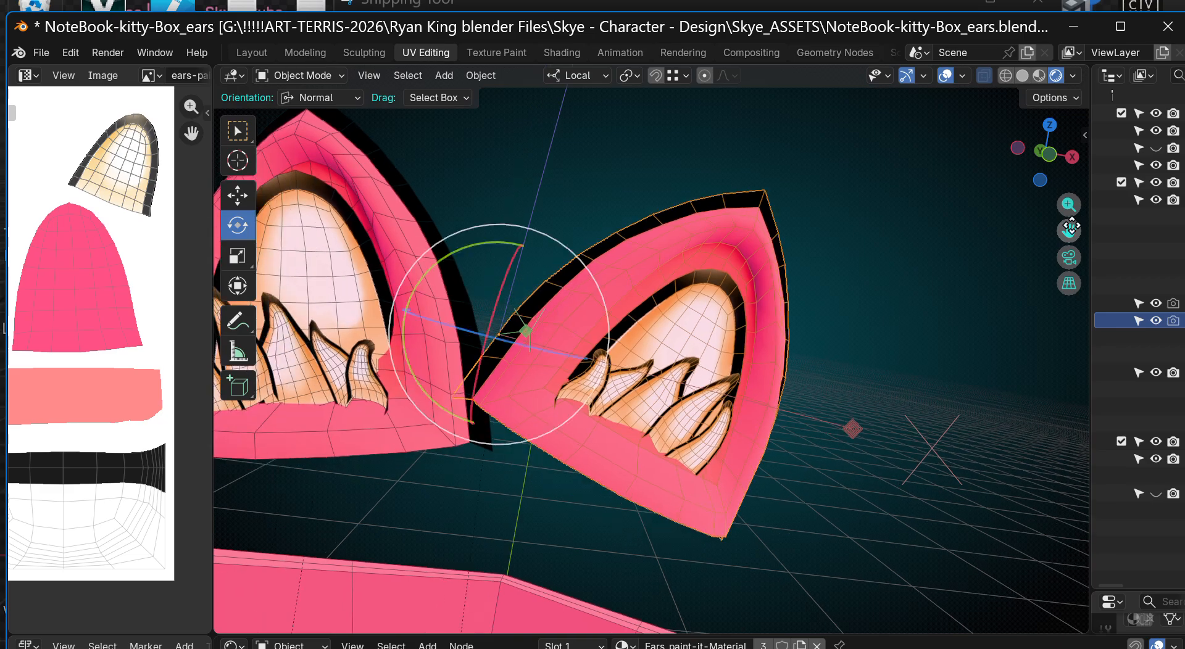
pyautogui.moveTo(1049, 179)
pyautogui.mouseDown()
pyautogui.moveTo(1053, 128)
pyautogui.moveTo(1068, 186)
pyautogui.moveTo(1072, 175)
pyautogui.moveTo(1046, 165)
pyautogui.mouseUp()
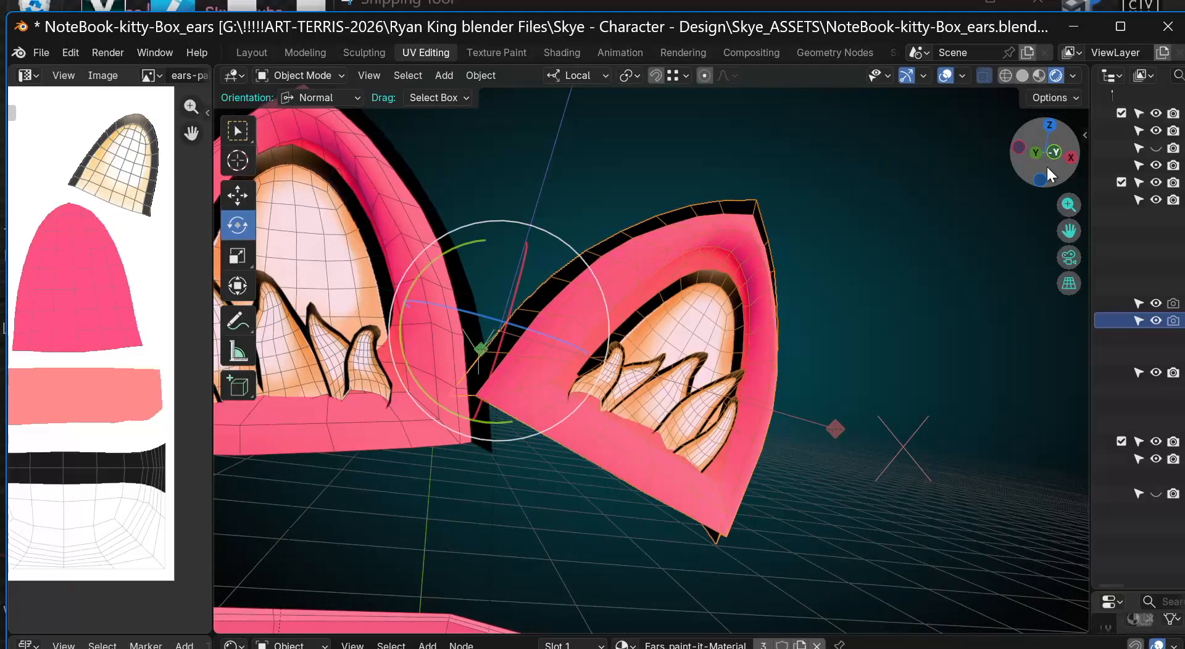
pyautogui.click(482, 77)
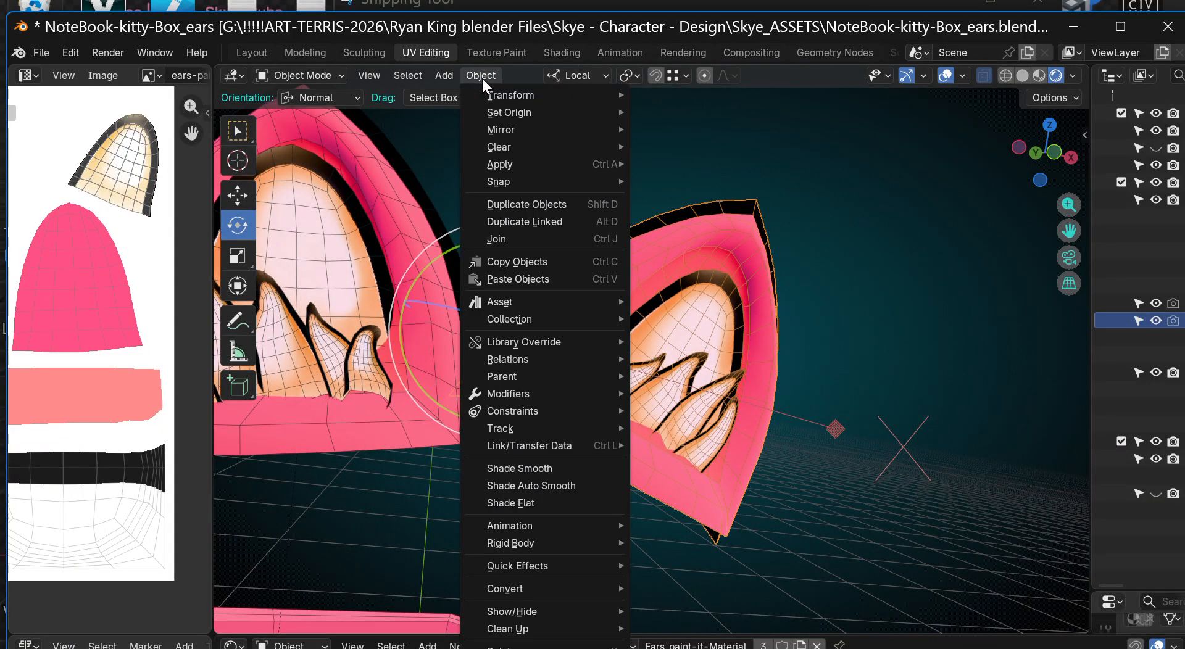
pyautogui.moveTo(506, 118)
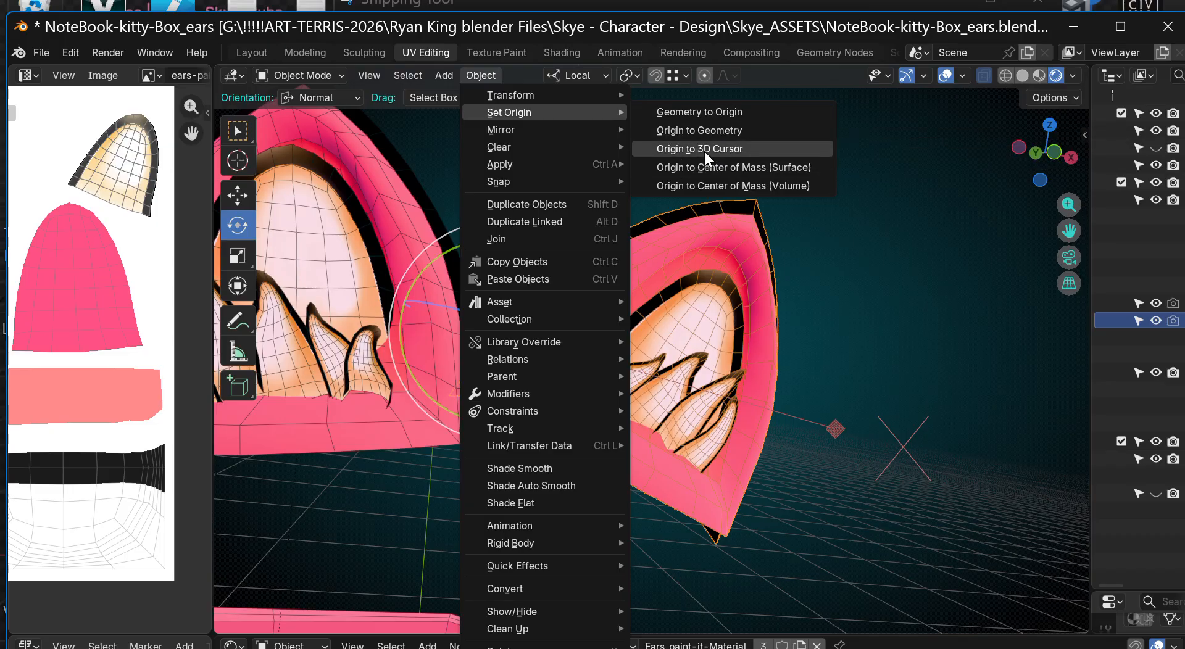
pyautogui.click(726, 187)
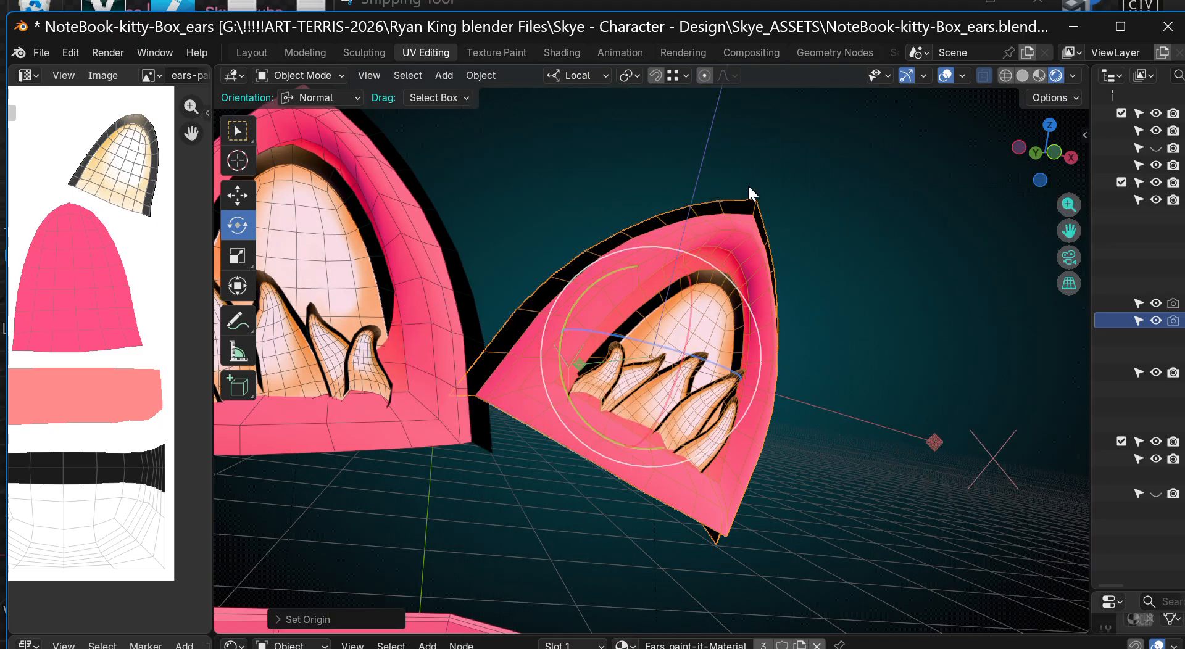
# Step: Rotate the right ear's origin so its local axes follow the ear's tilt, keeping transforms limited to Origins
pyautogui.moveTo(1032, 169)
pyautogui.mouseDown()
pyautogui.moveTo(1050, 176)
pyautogui.moveTo(1051, 123)
pyautogui.moveTo(1048, 174)
pyautogui.moveTo(1071, 127)
pyautogui.moveTo(1105, 128)
pyautogui.moveTo(1052, 157)
pyautogui.moveTo(1030, 192)
pyautogui.moveTo(1040, 182)
pyautogui.mouseUp()
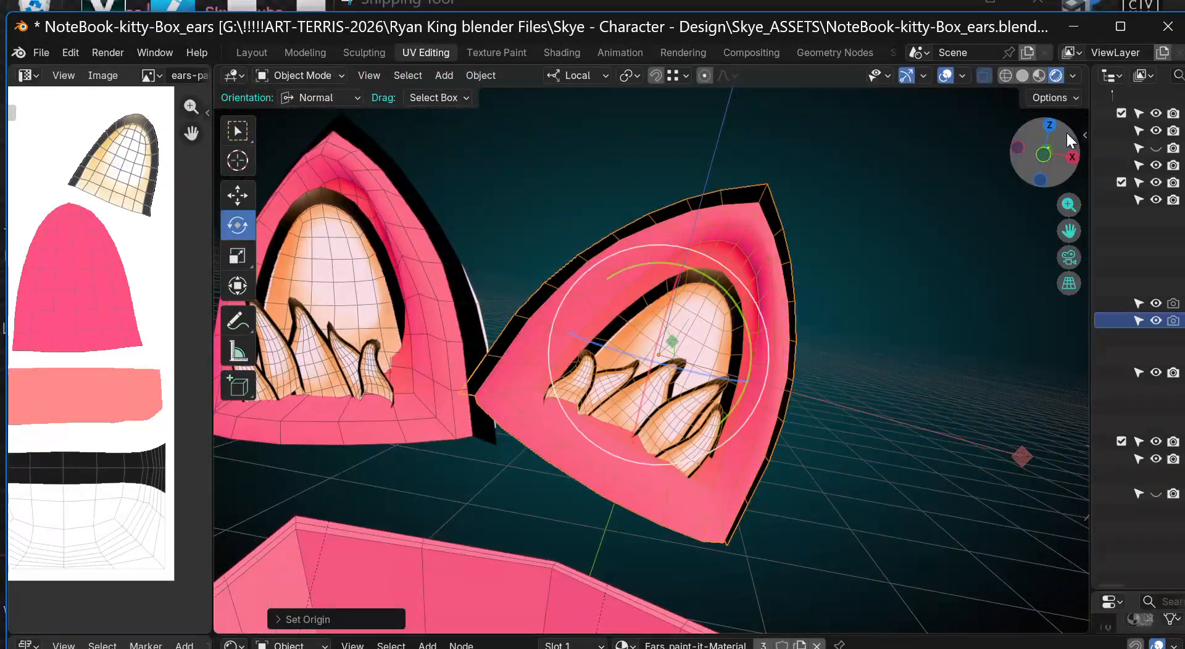
pyautogui.click(1071, 97)
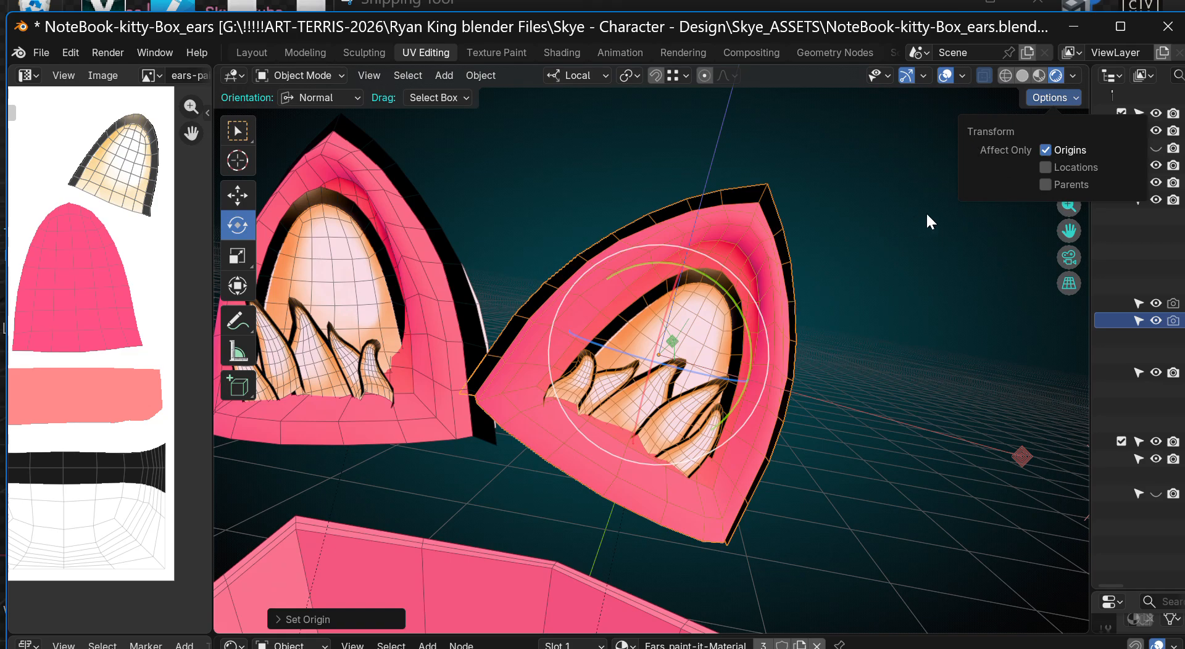
pyautogui.click(717, 287)
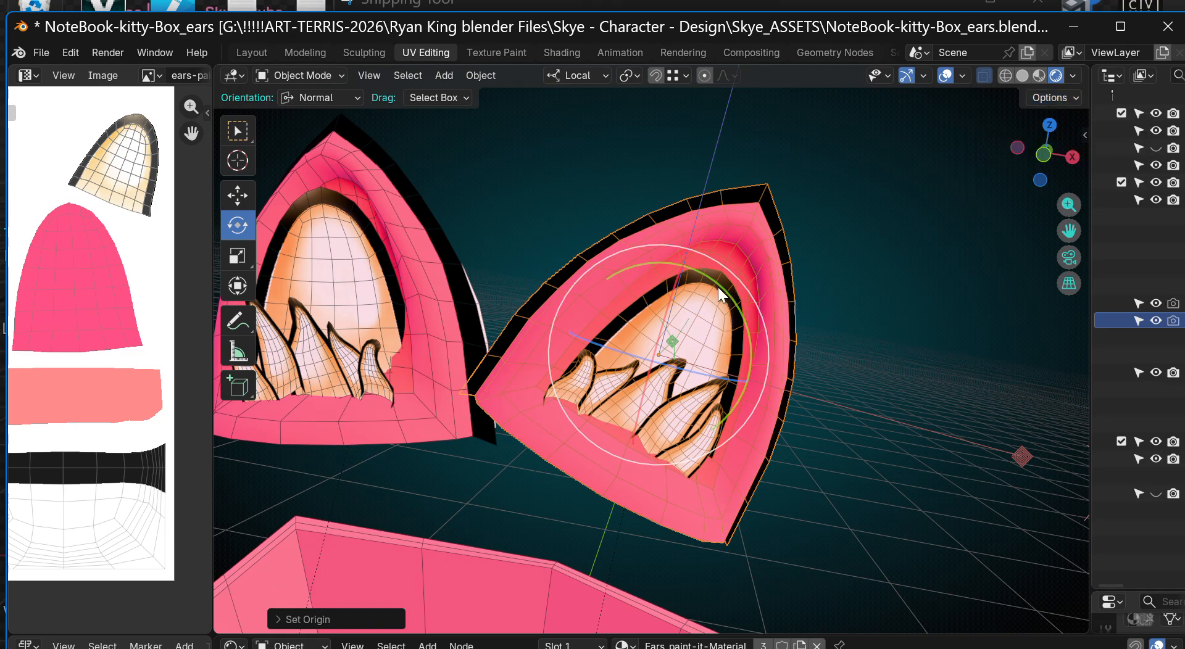
pyautogui.moveTo(717, 287); pyautogui.dragTo(732, 305)
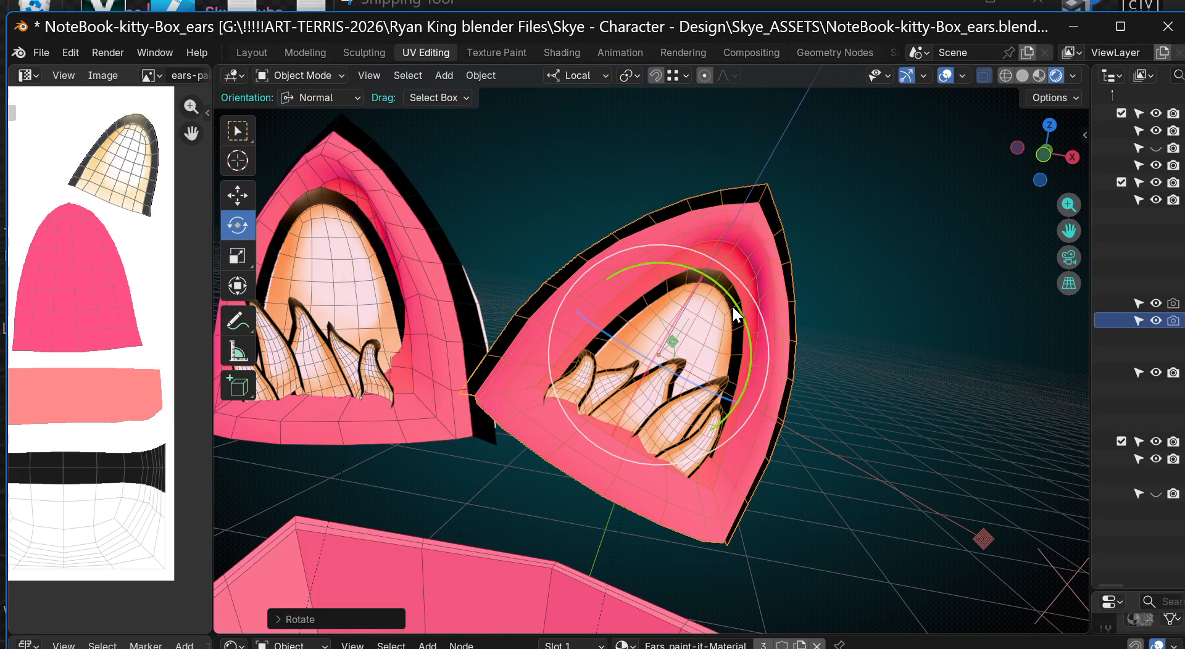
# Step: Fine-tune the rotation of the right ear's origin so its local axes match the ear's tilt, checking from the front
pyautogui.scroll(-2, 800, 283)
pyautogui.moveTo(1070, 231); pyautogui.dragTo(957, 245)
pyautogui.scroll(2, 679, 293)
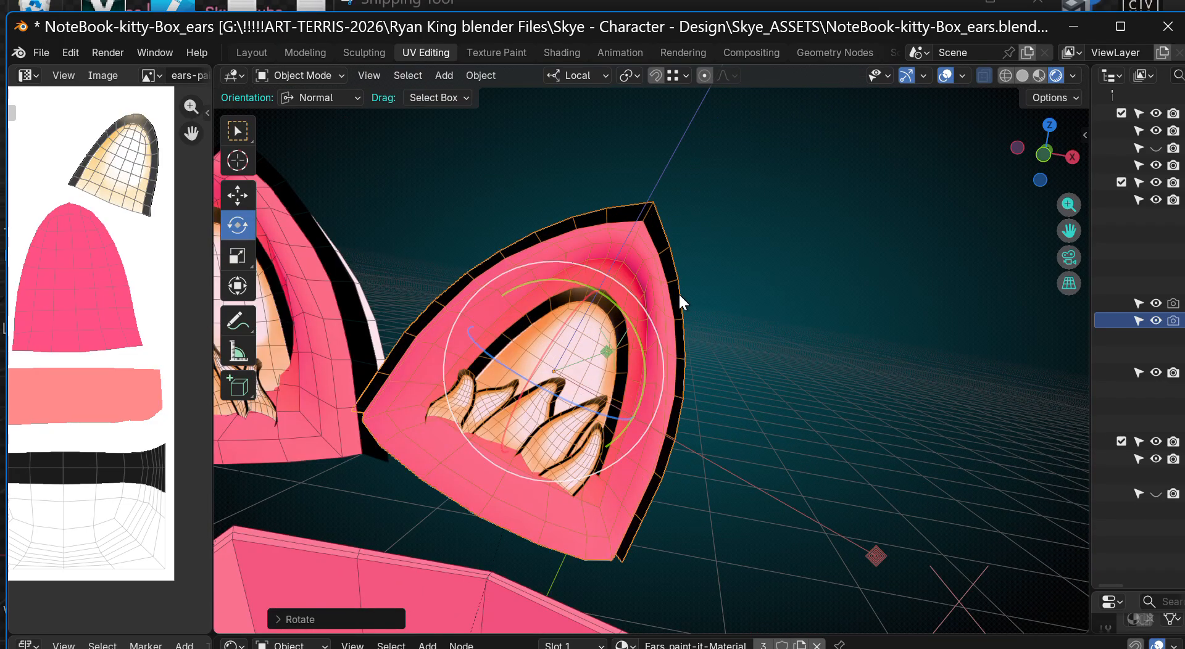
pyautogui.moveTo(541, 390); pyautogui.dragTo(544, 396)
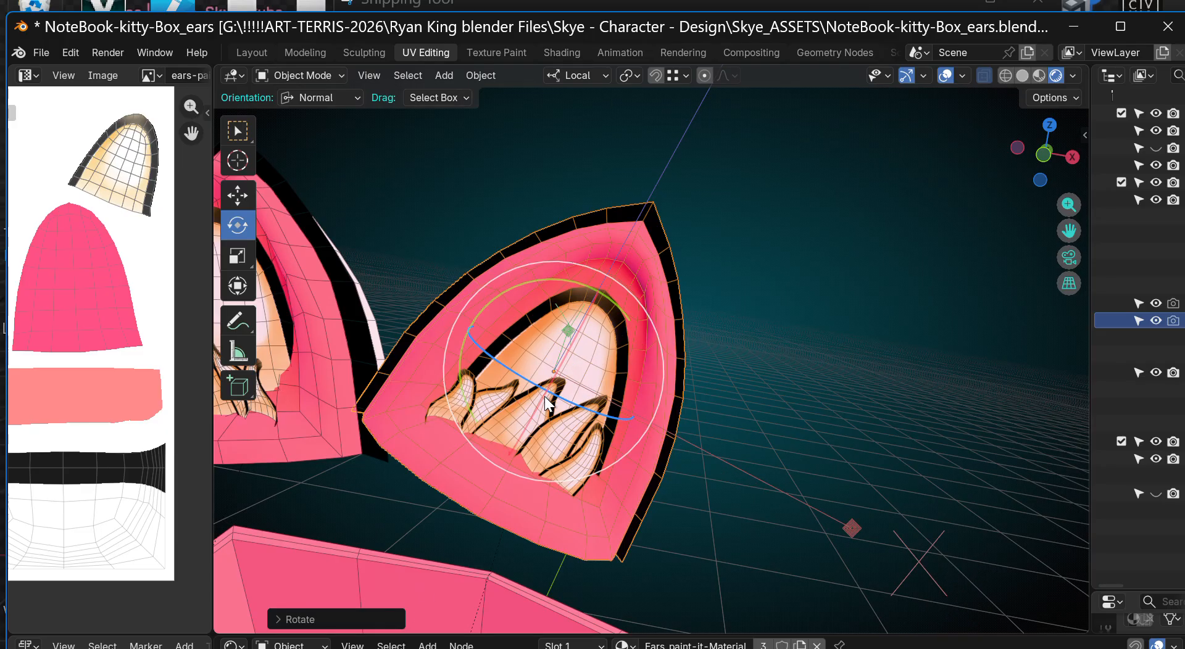
pyautogui.click(1044, 155)
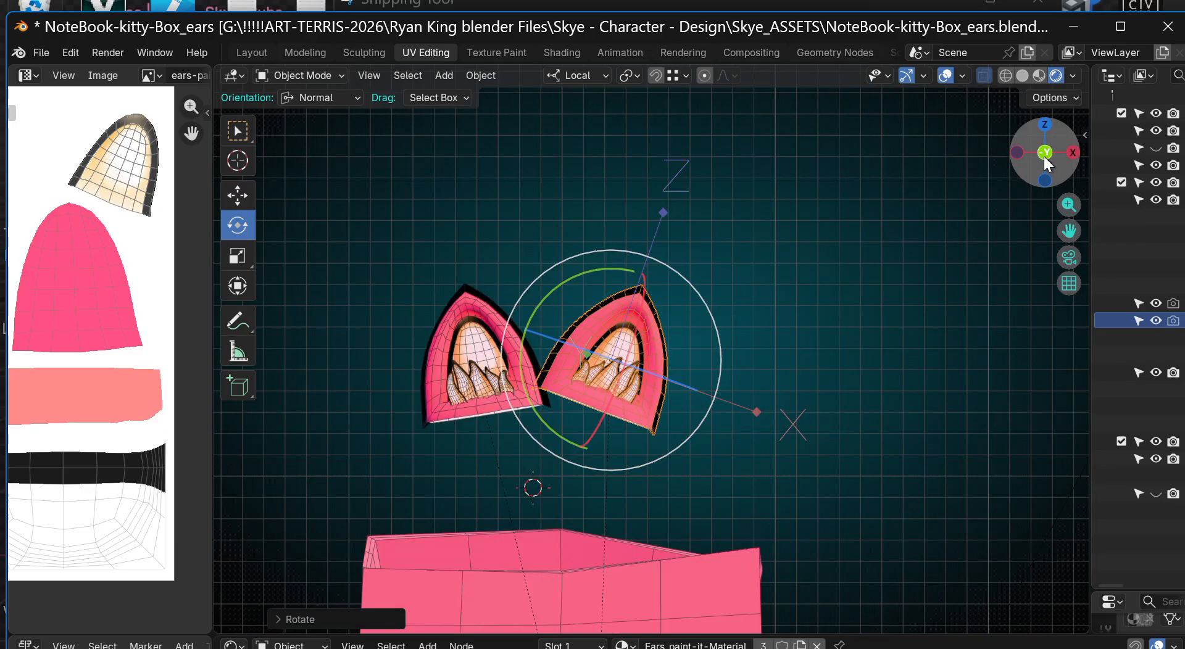
pyautogui.scroll(4, 653, 265)
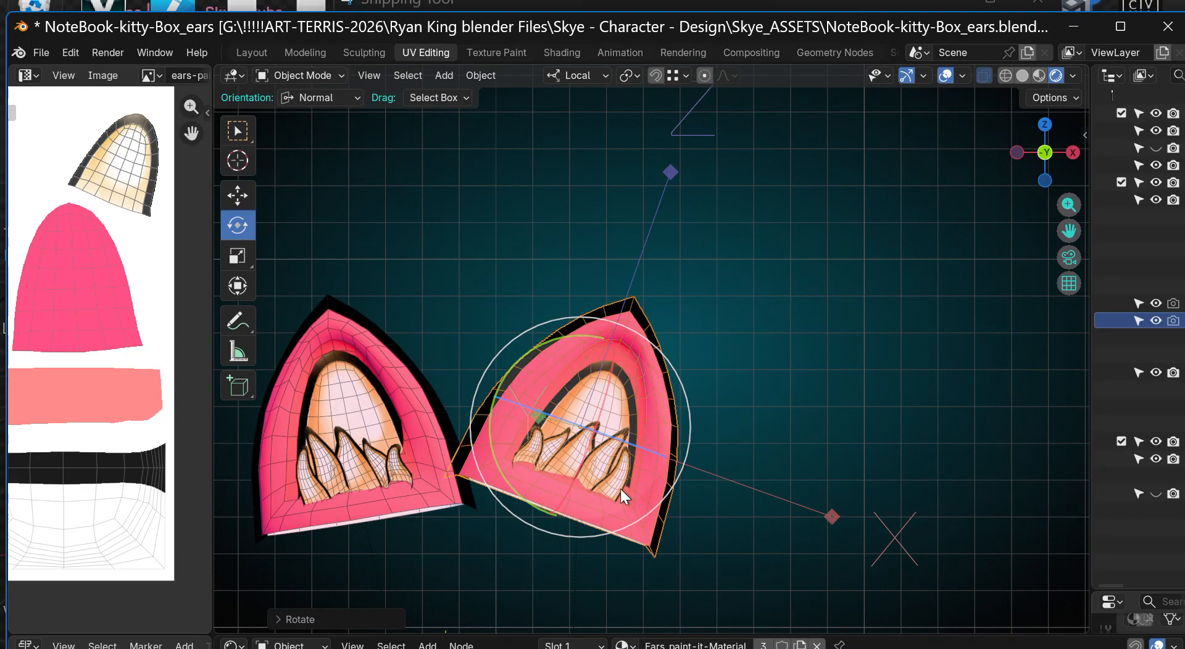
pyautogui.scroll(3, 620, 487)
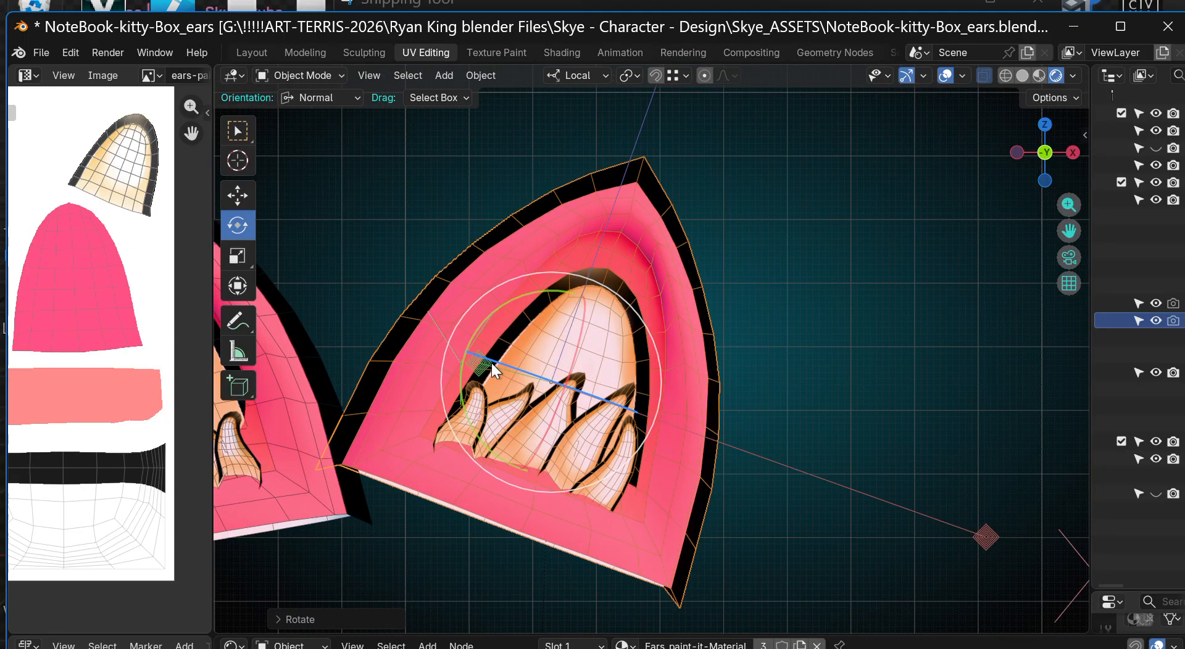
pyautogui.moveTo(505, 369); pyautogui.dragTo(496, 365)
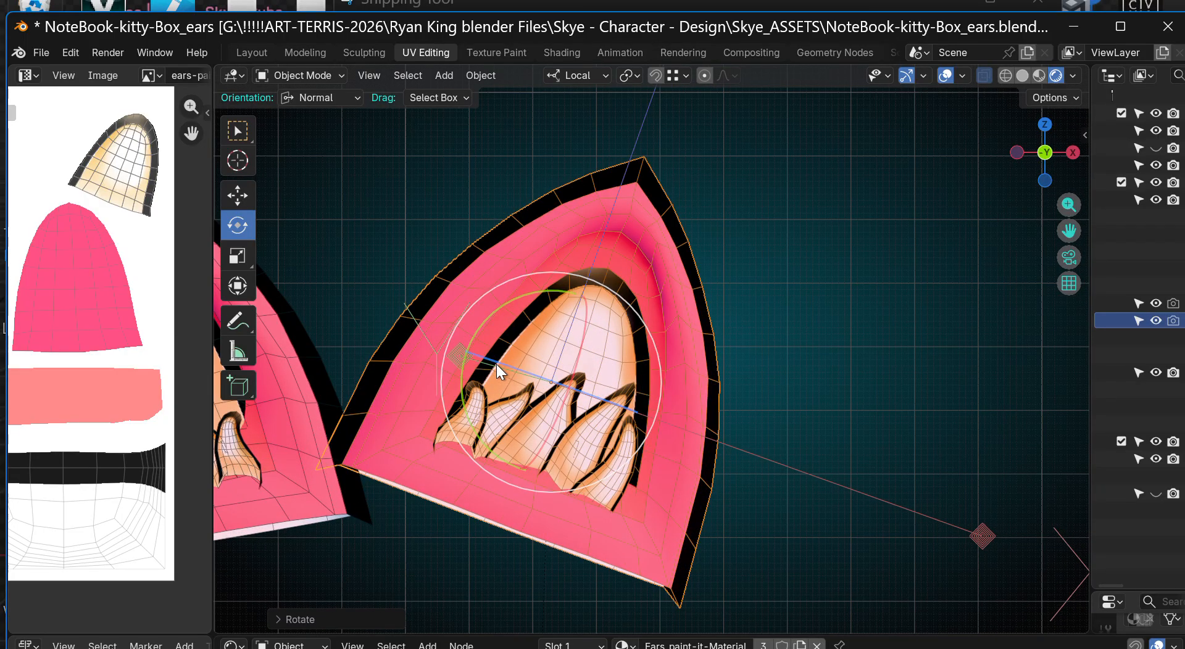
# Step: Move the right ear's origin along its local Z axis to the ear's base, centre it along local X, and compare with the left ear
pyautogui.click(238, 195)
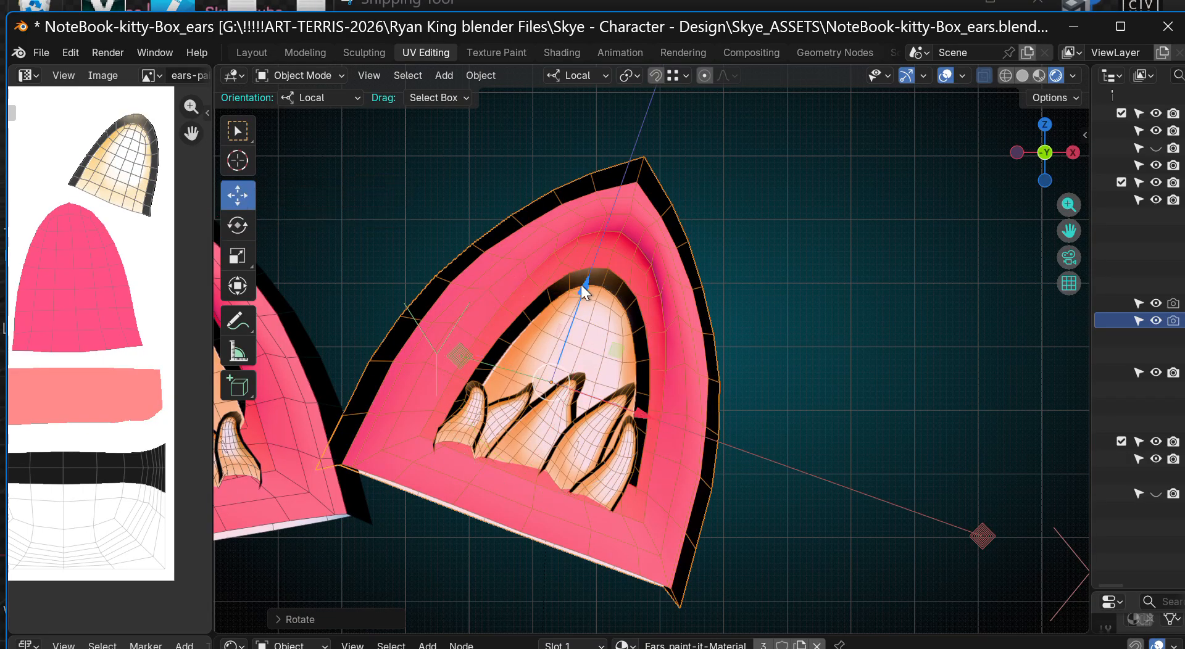
pyautogui.moveTo(583, 287); pyautogui.dragTo(524, 430)
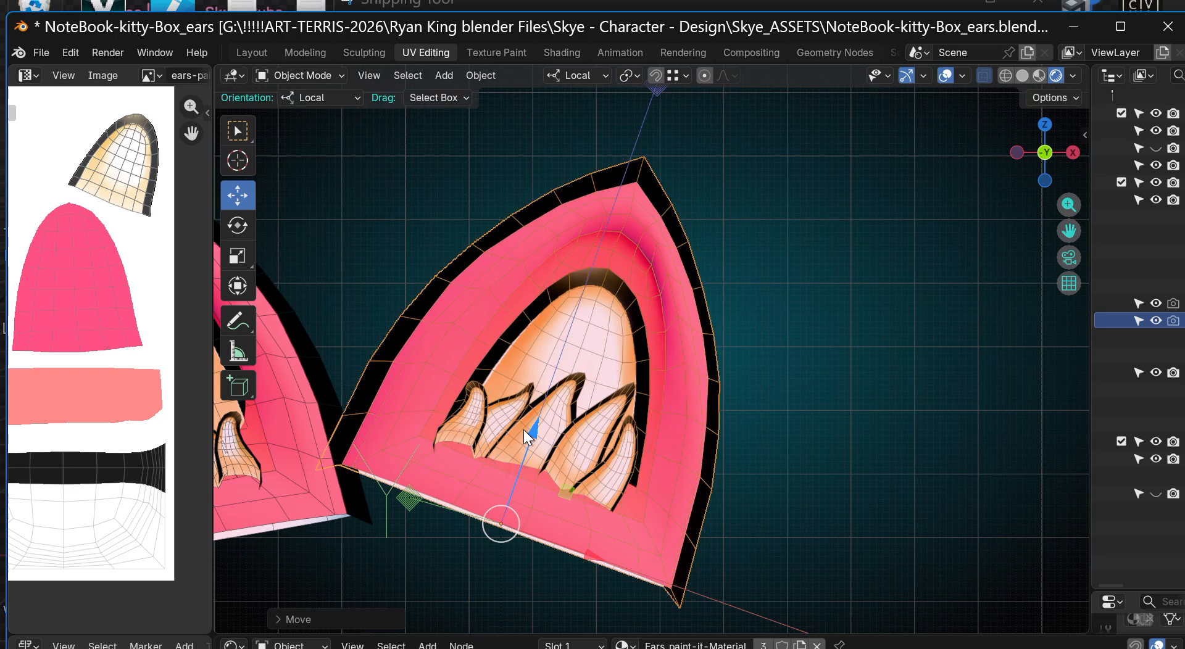
pyautogui.moveTo(588, 559); pyautogui.dragTo(603, 569)
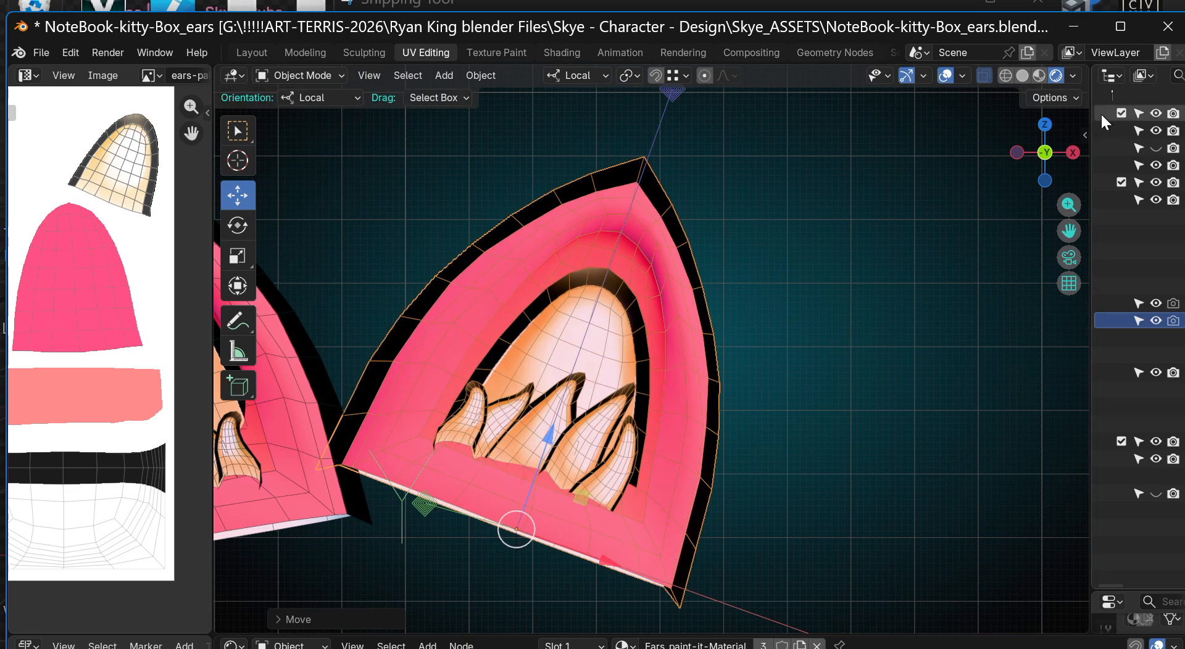
pyautogui.scroll(-2, 775, 376)
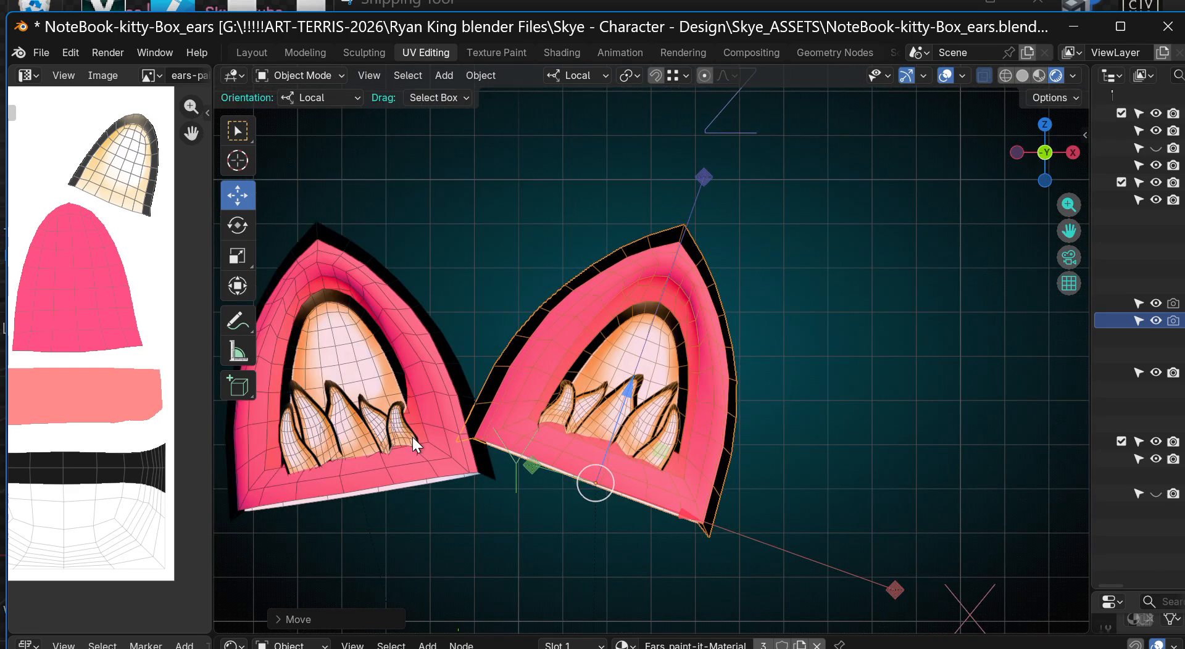
pyautogui.click(353, 372)
pyautogui.scroll(2, 364, 376)
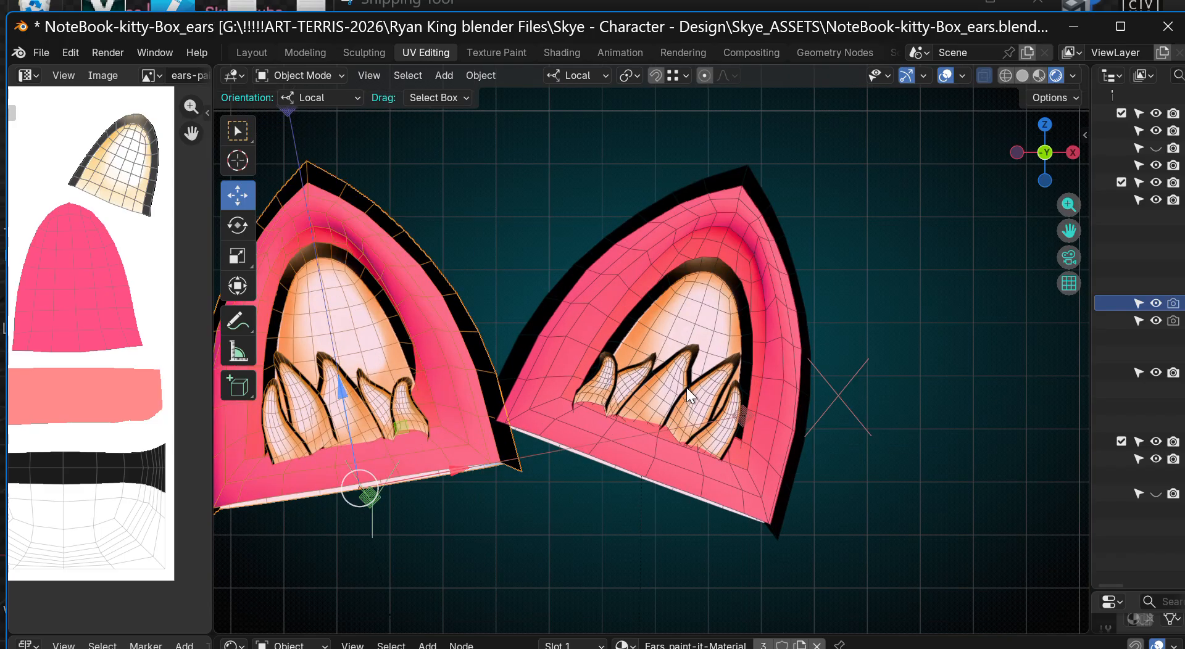
pyautogui.click(646, 406)
# Step: Inspect the right ear's open base from below and shift its origin slightly along local X to the middle
pyautogui.moveTo(1053, 159); pyautogui.dragTo(1017, 153)
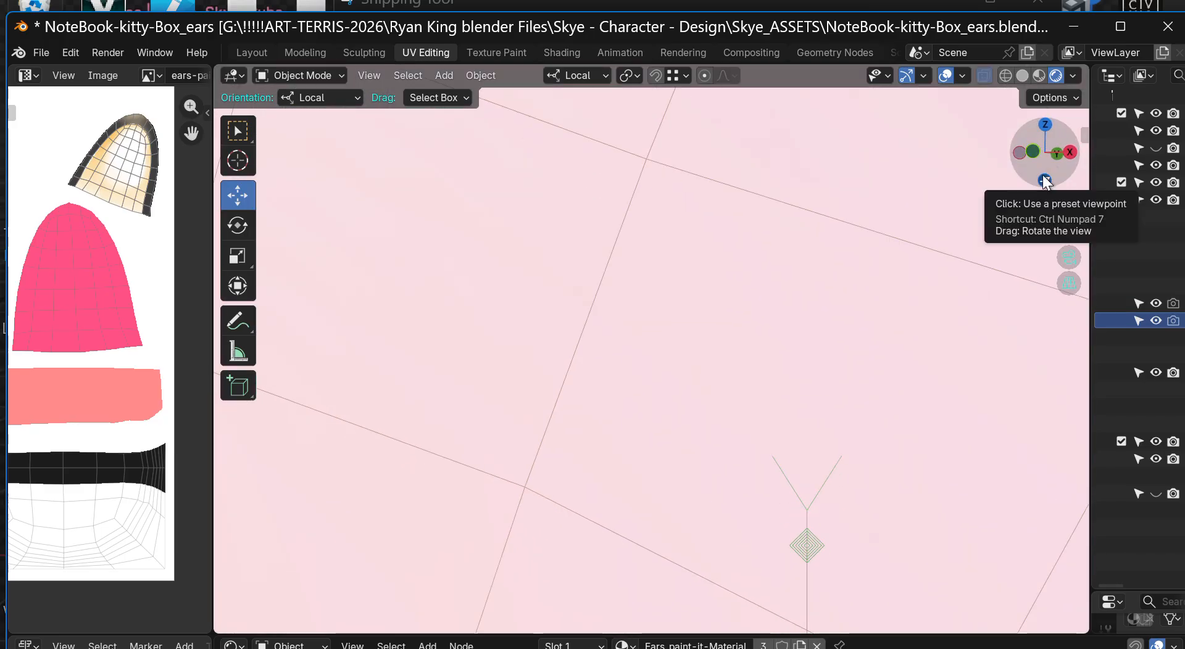
pyautogui.scroll(-4, 857, 300)
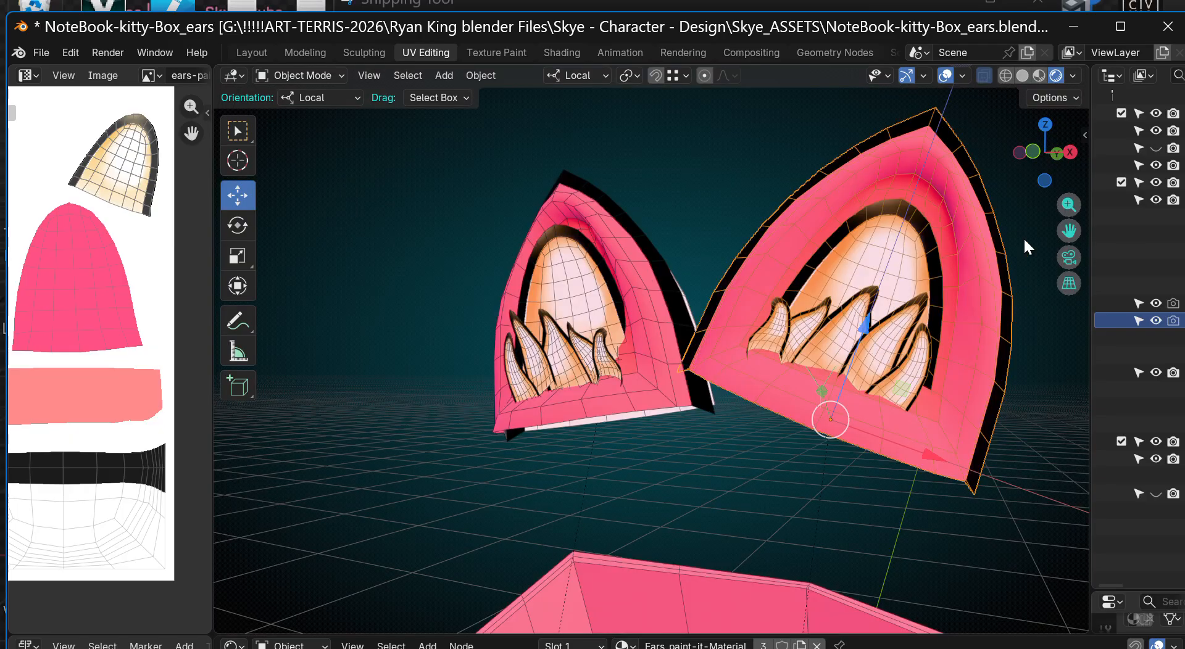
pyautogui.moveTo(1069, 229); pyautogui.dragTo(825, 265)
pyautogui.scroll(2, 646, 372)
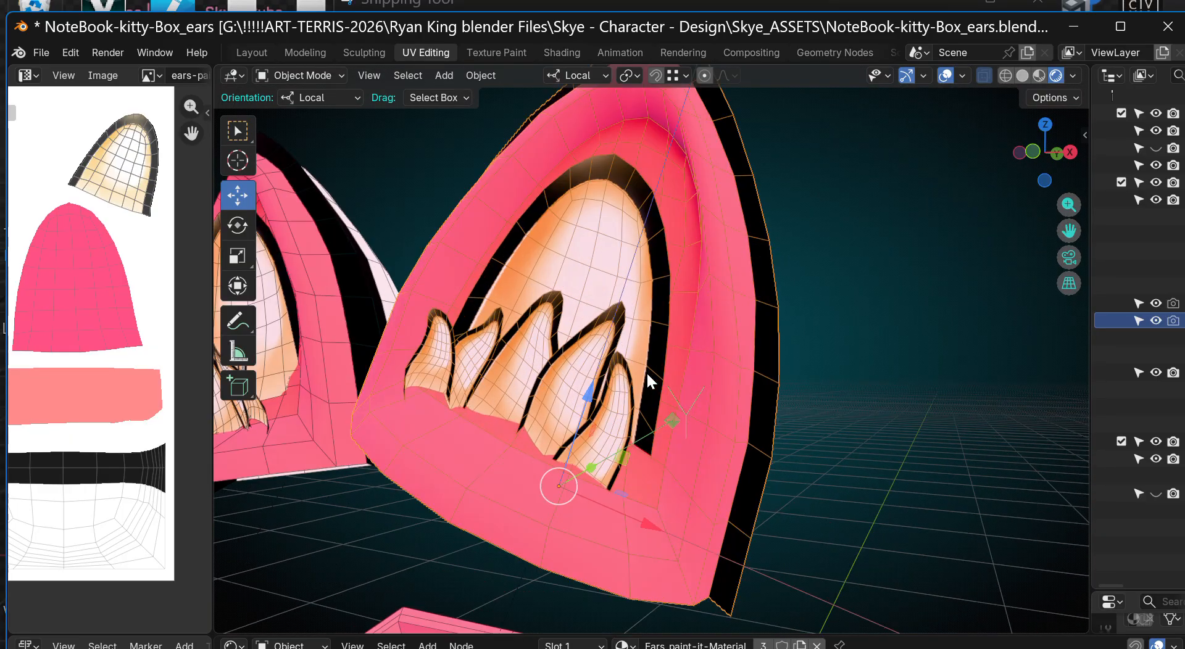
pyautogui.moveTo(1044, 168); pyautogui.dragTo(1047, 143)
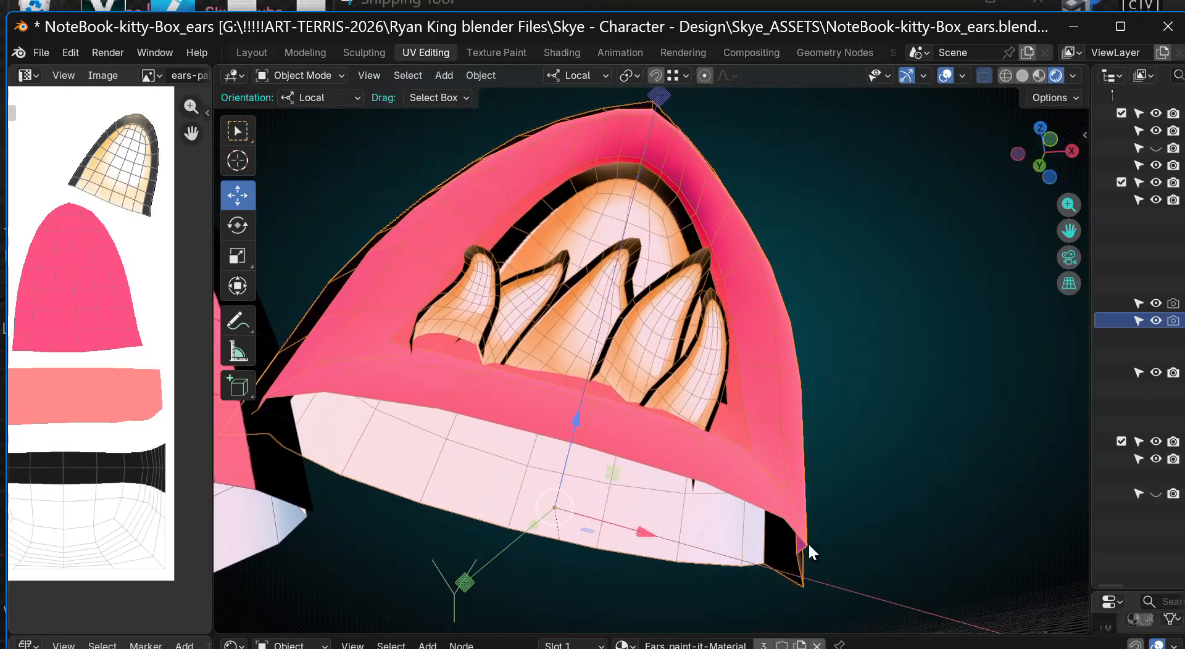
pyautogui.moveTo(604, 519); pyautogui.dragTo(581, 513)
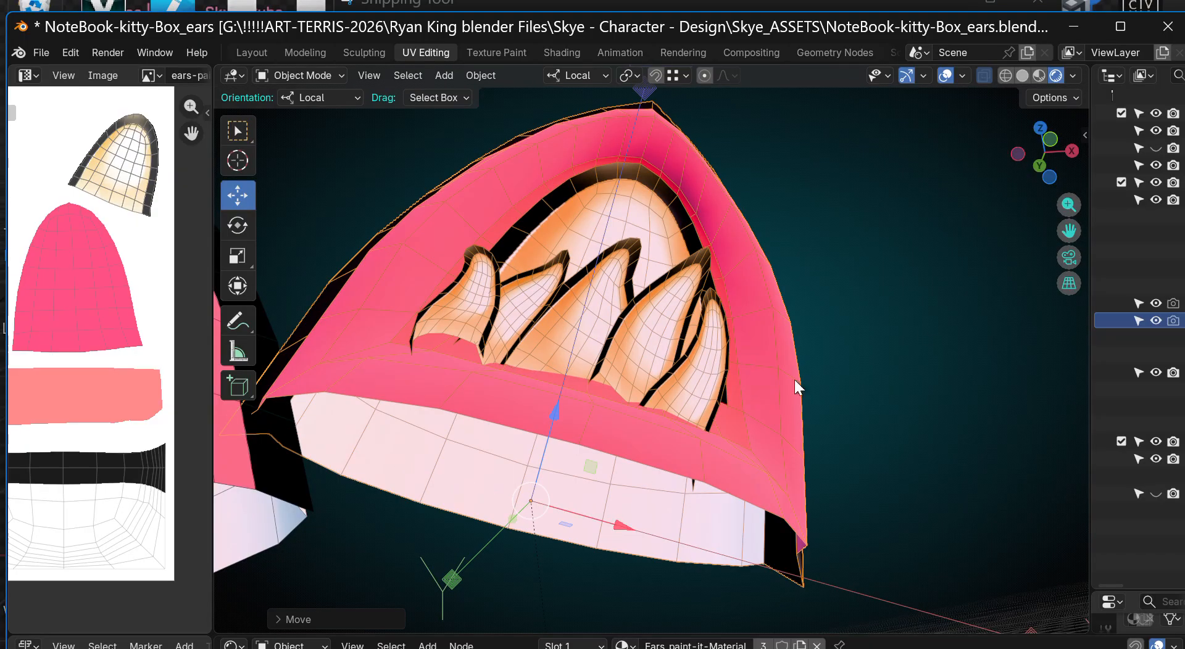
pyautogui.moveTo(1055, 139); pyautogui.dragTo(1053, 164)
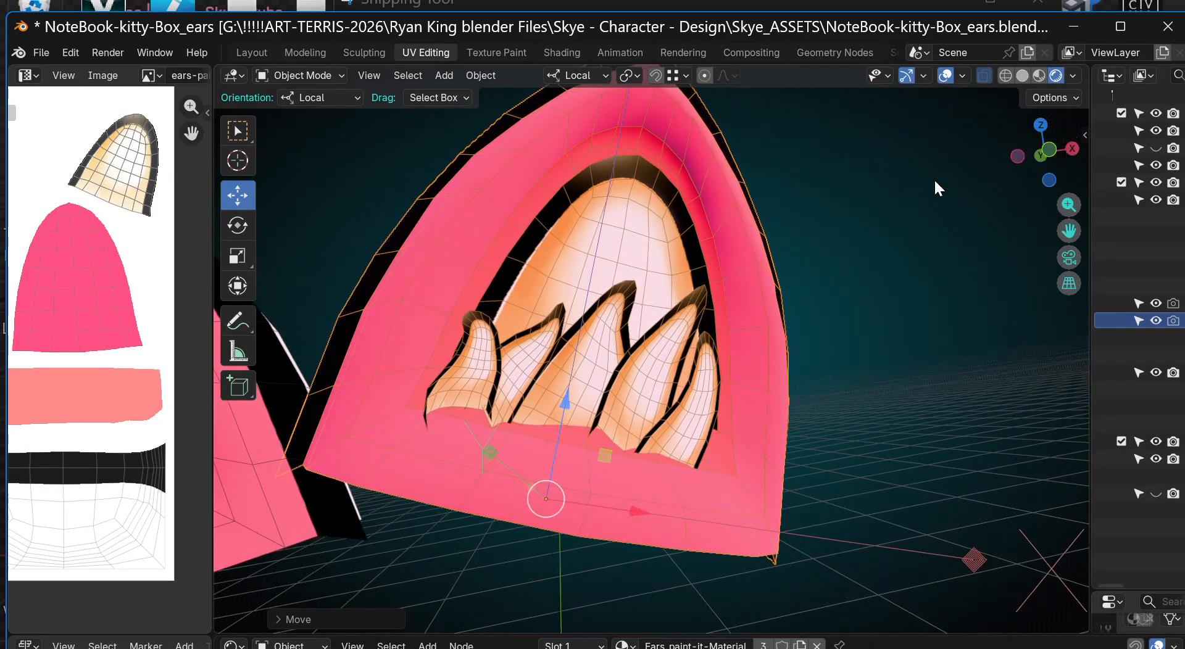
# Step: Keep the Move orientation at Local and turn off limiting transforms to Origins
pyautogui.scroll(-3, 939, 184)
pyautogui.moveTo(1069, 228); pyautogui.dragTo(635, 91)
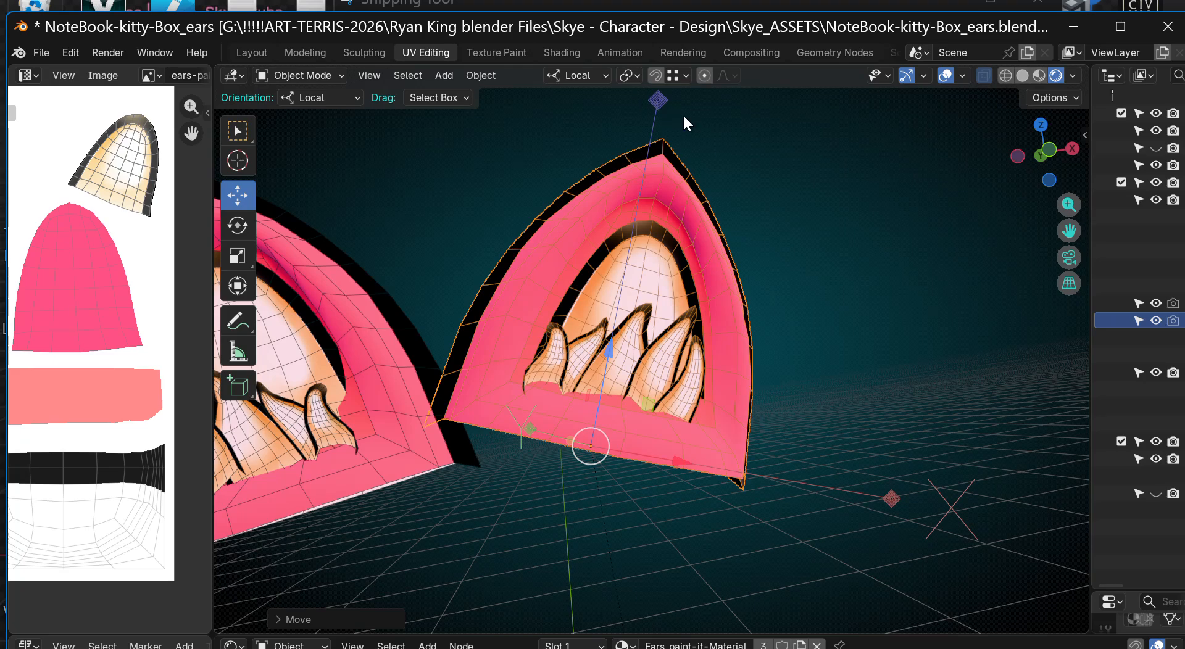
pyautogui.moveTo(1035, 160); pyautogui.dragTo(1040, 168)
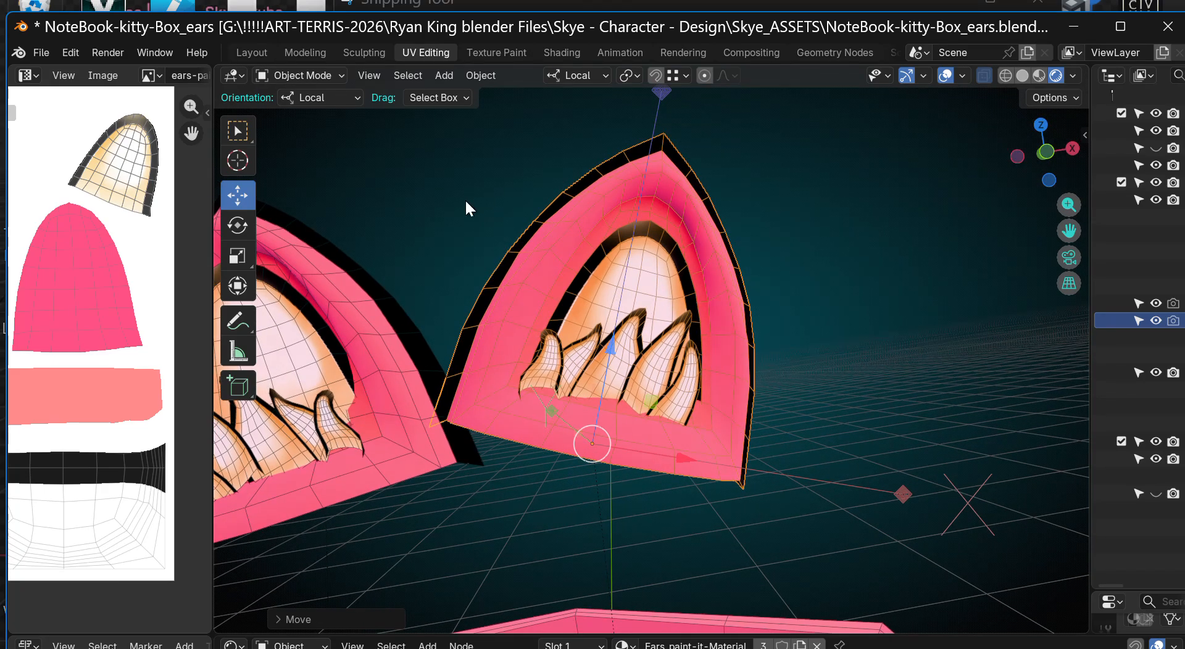
pyautogui.click(321, 97)
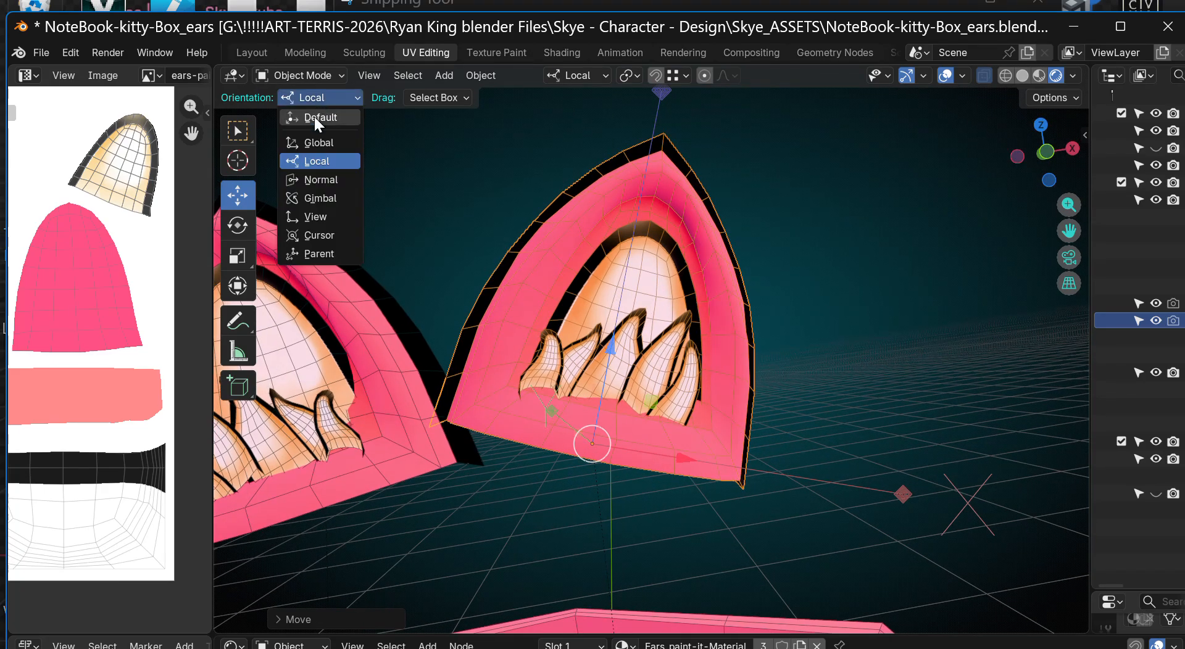
pyautogui.click(314, 161)
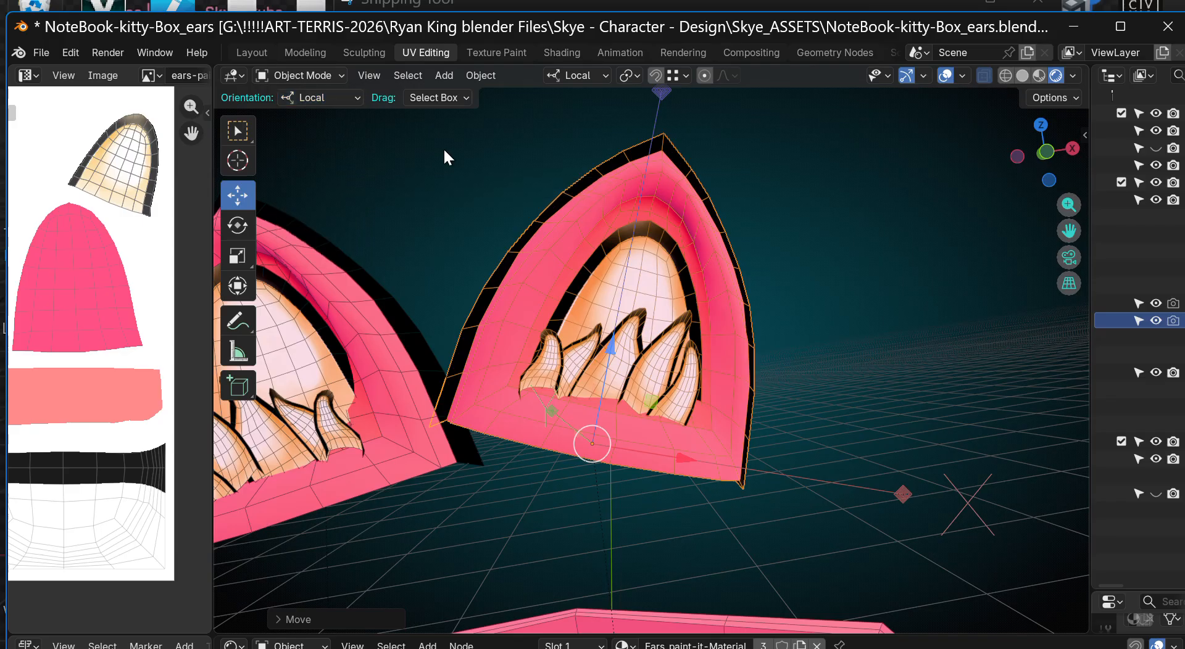
pyautogui.click(1075, 101)
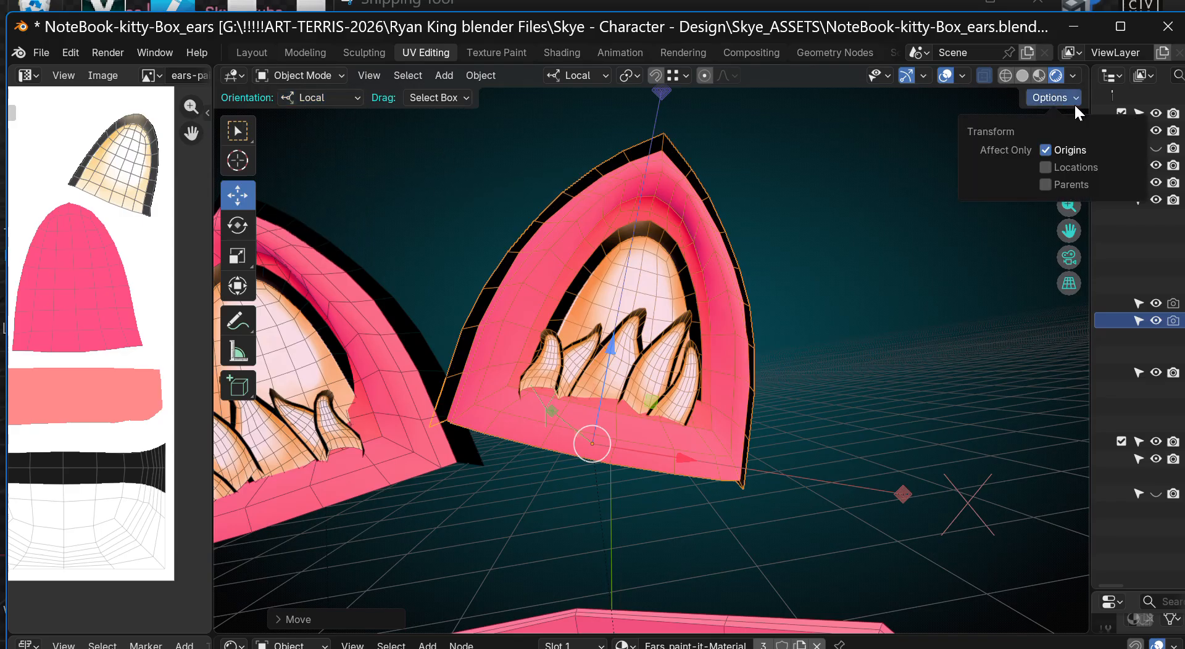
pyautogui.click(1068, 155)
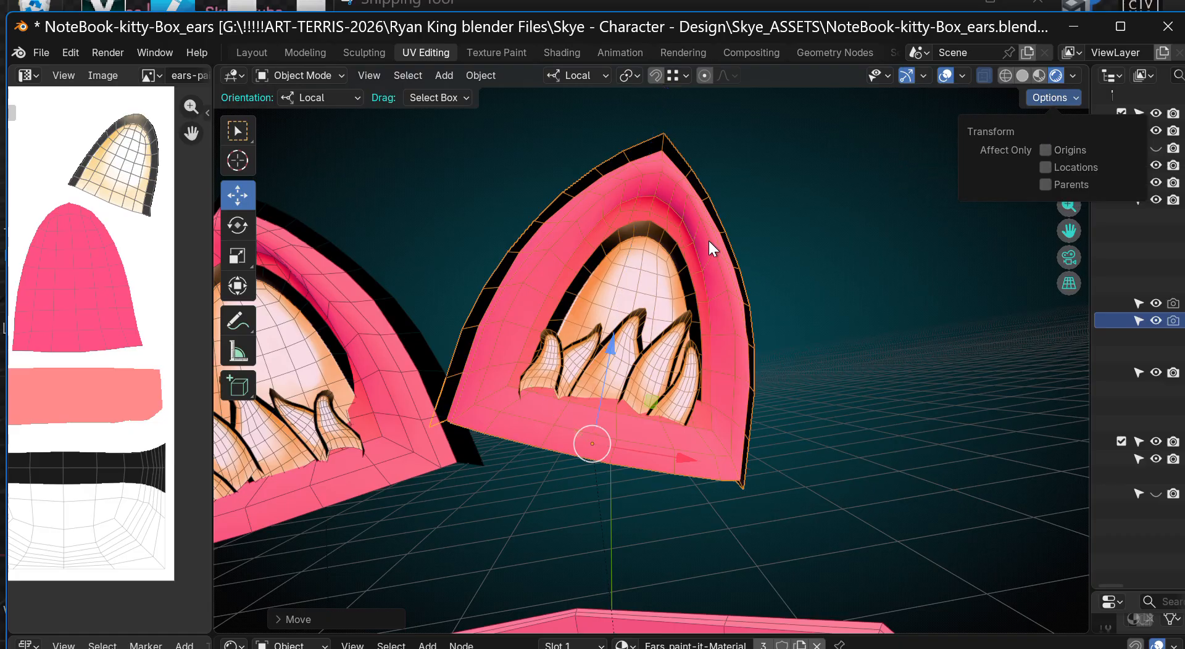
# Step: Deselect the ears and save the file
pyautogui.scroll(-5, 747, 249)
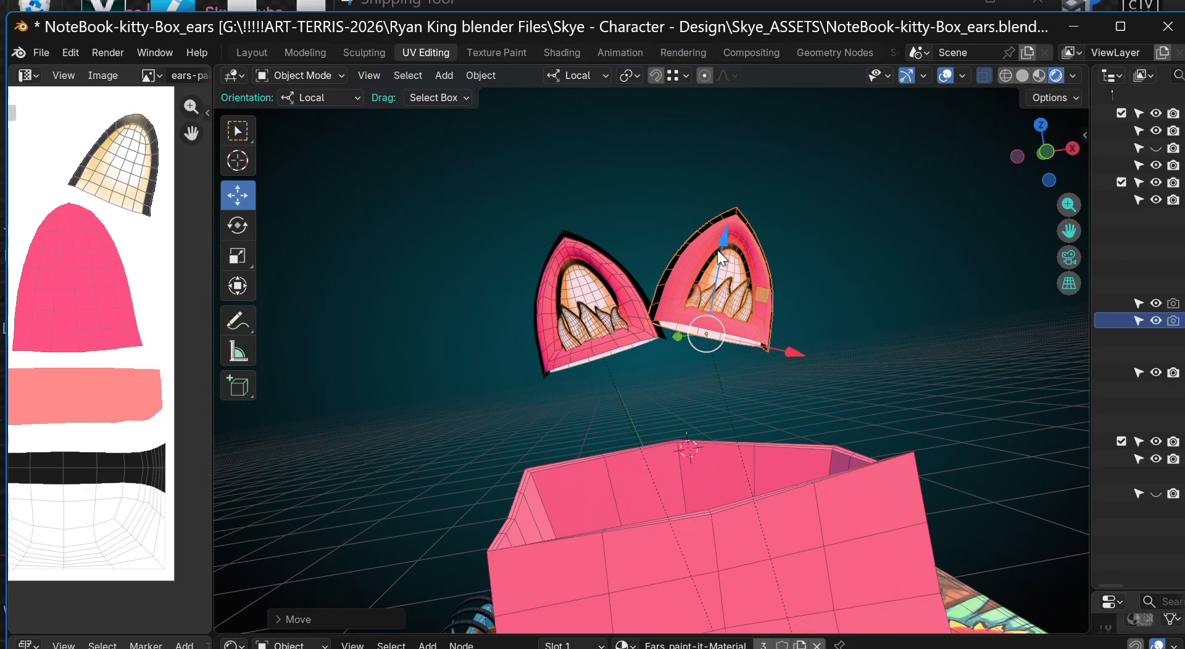
pyautogui.scroll(5, 621, 282)
pyautogui.click(666, 219)
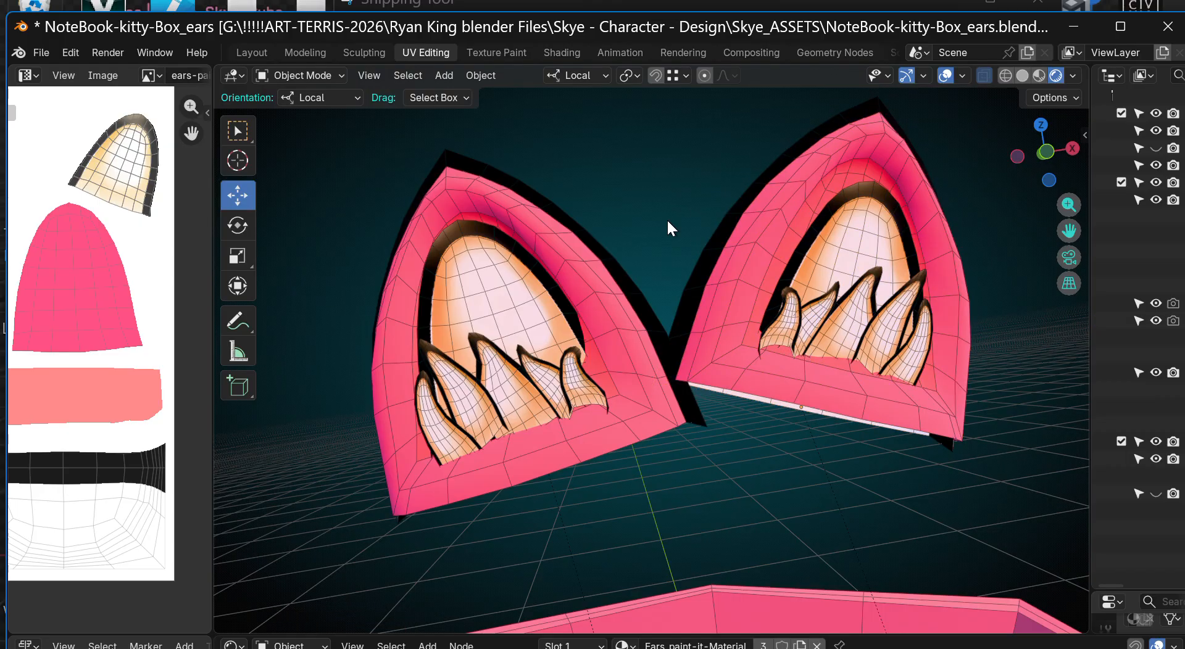
pyautogui.hotkey('ctrl', 's')
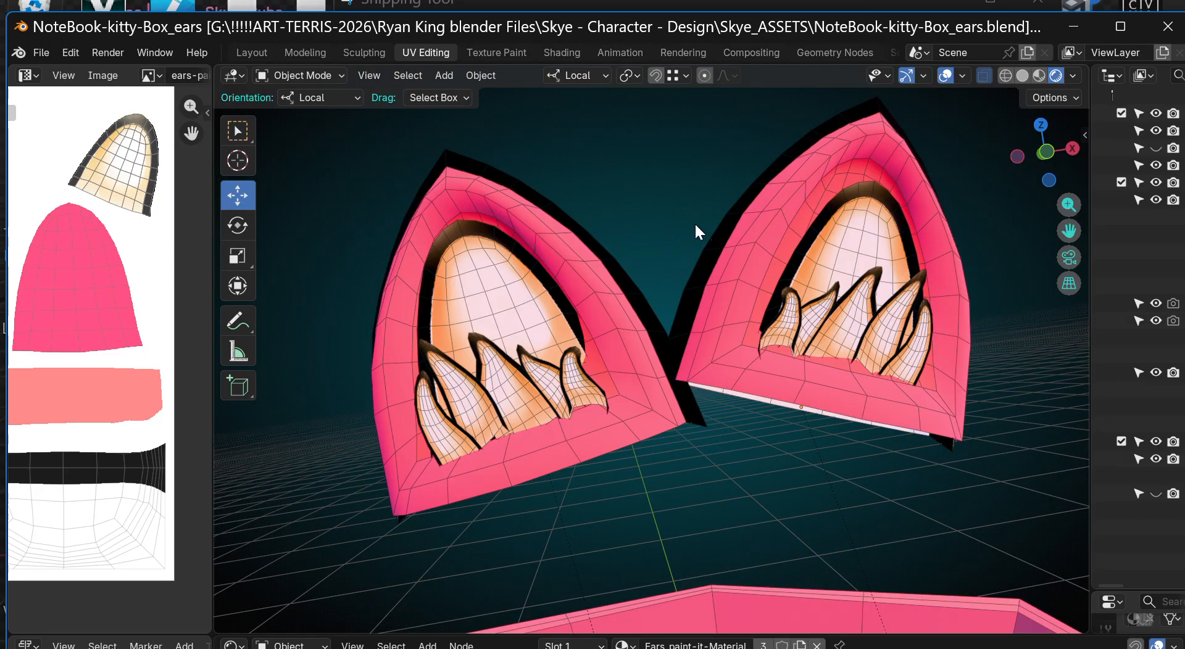
# Step: Maximize the window and spread the two ears apart by sliding each along its local X axis
pyautogui.click(1120, 25)
pyautogui.moveTo(1045, 116)
pyautogui.mouseDown()
pyautogui.moveTo(1016, 119)
pyautogui.moveTo(1038, 127)
pyautogui.mouseUp()
pyautogui.click(889, 221)
pyautogui.moveTo(1062, 196); pyautogui.dragTo(1048, 209)
pyautogui.moveTo(824, 418); pyautogui.dragTo(898, 429)
pyautogui.click(606, 420)
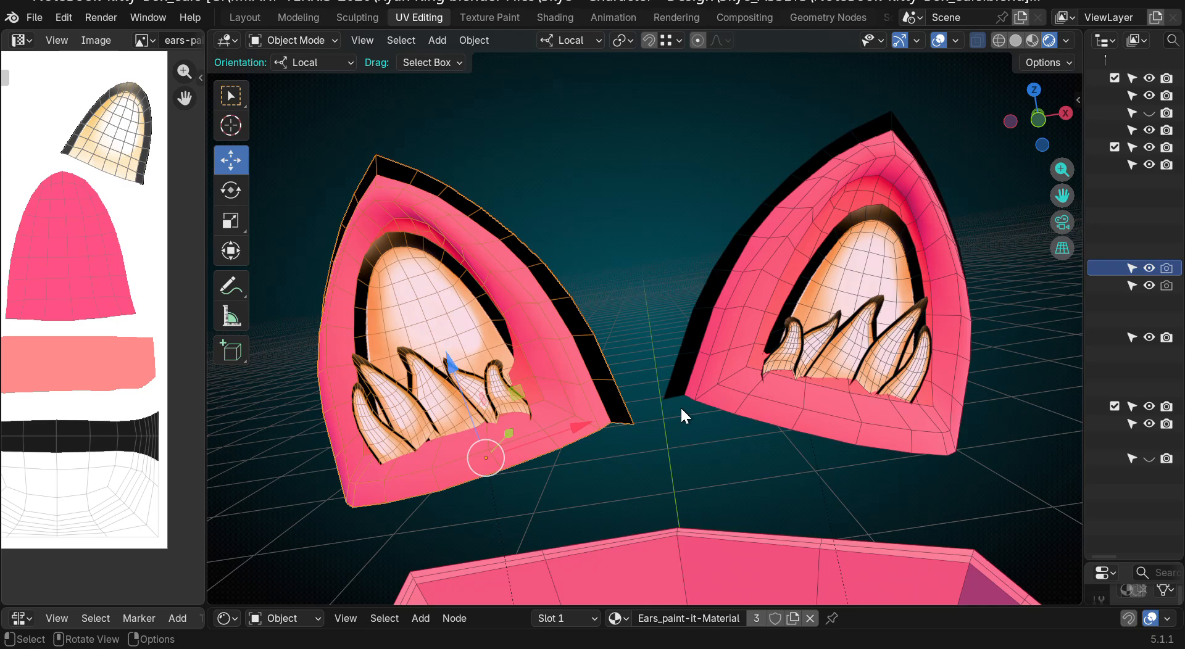
pyautogui.moveTo(590, 424); pyautogui.dragTo(661, 423)
# Step: Unhide the head sphere and slide the right ear inward along its local X axis to sit on the head
pyautogui.scroll(-5, 750, 424)
pyautogui.moveTo(1062, 196); pyautogui.dragTo(928, 111)
pyautogui.moveTo(1040, 127); pyautogui.dragTo(1042, 114)
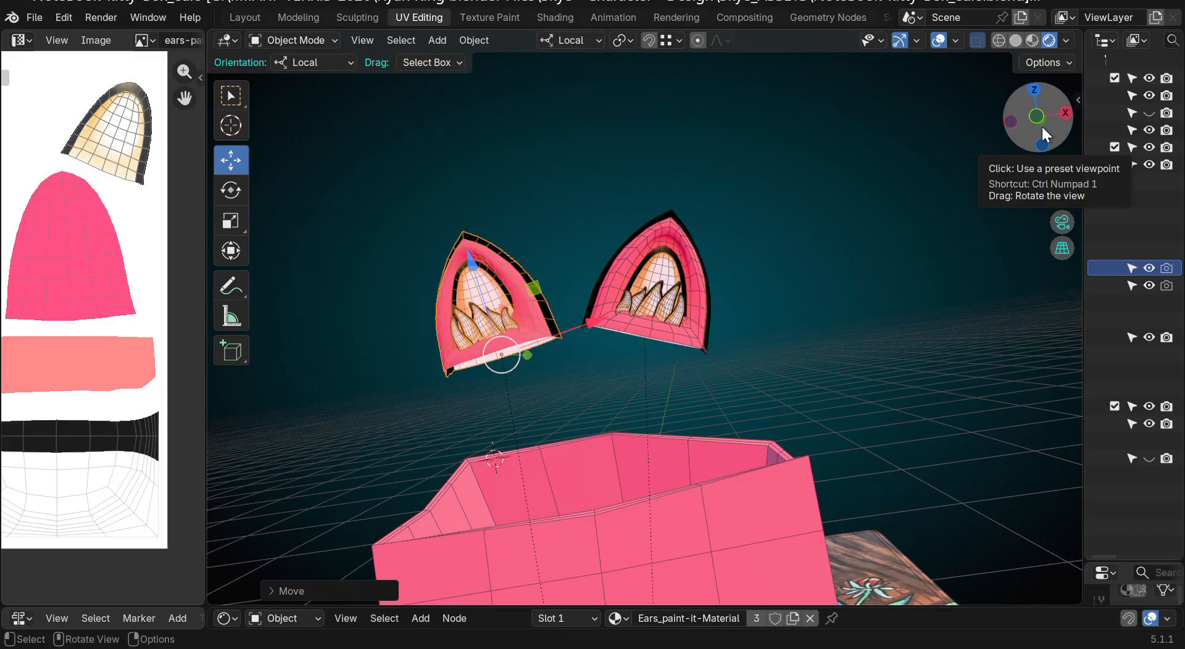
pyautogui.hotkey('alt', 'h')
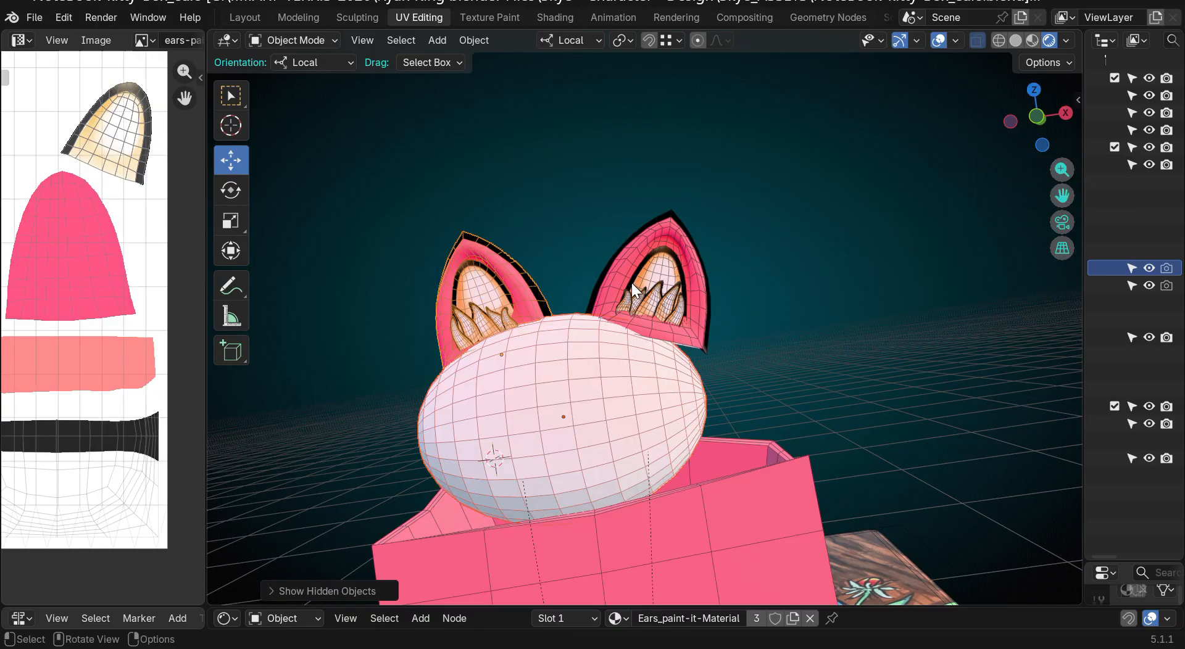
pyautogui.click(682, 270)
pyautogui.moveTo(1029, 118); pyautogui.dragTo(1063, 148)
pyautogui.moveTo(724, 285); pyautogui.dragTo(634, 267)
# Step: Lean the left ear outward and rotate it about 13° around its local X axis, then select the right ear
pyautogui.click(486, 225)
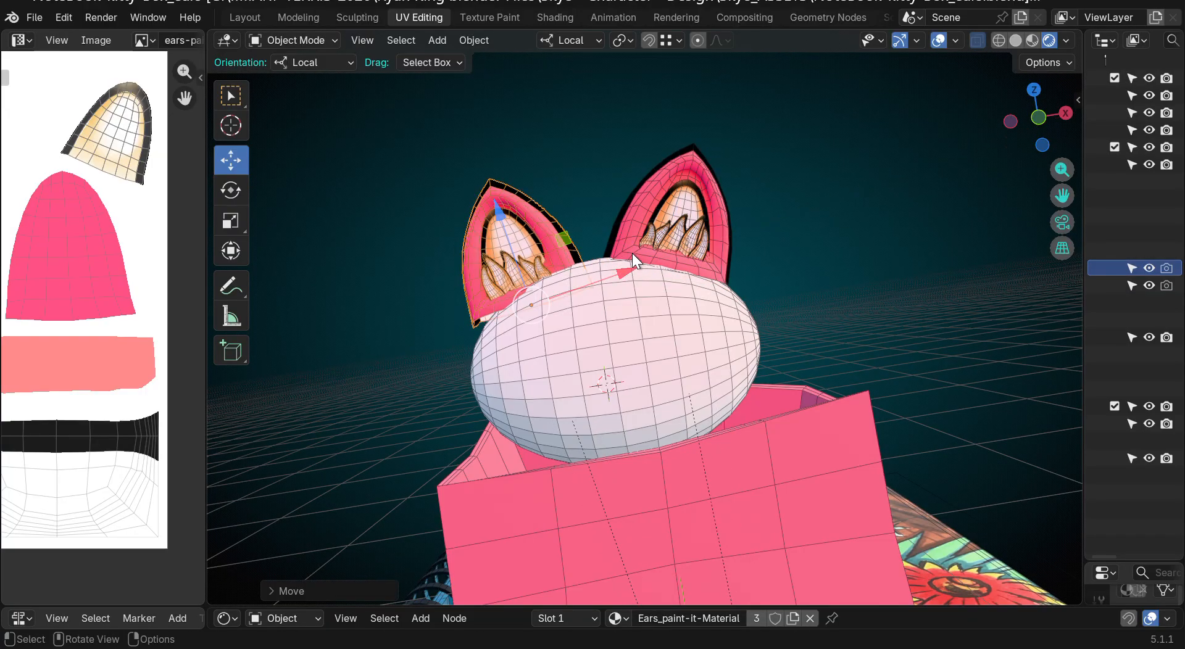
pyautogui.press('r')
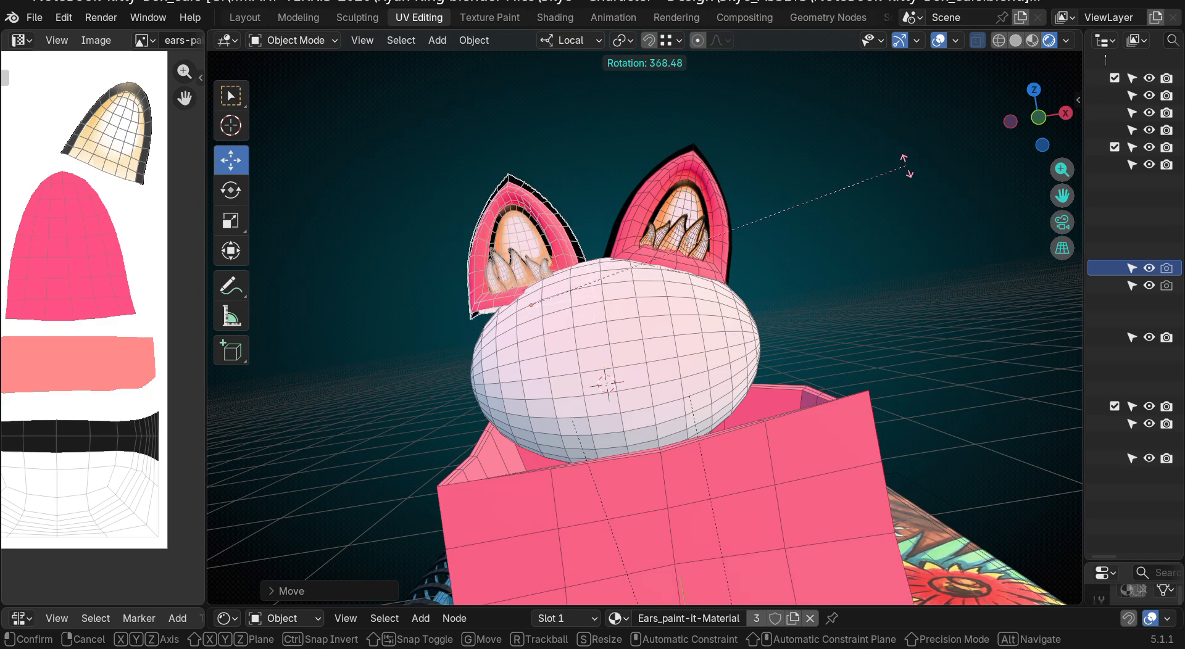
pyautogui.click(859, 38)
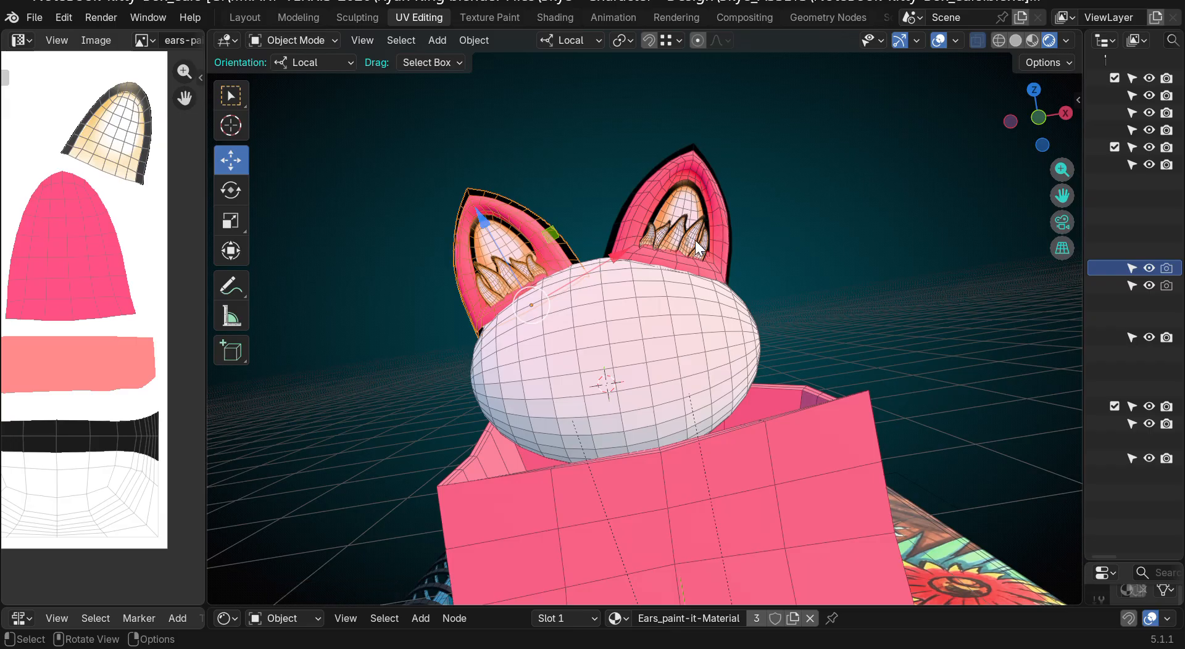
pyautogui.press('r')
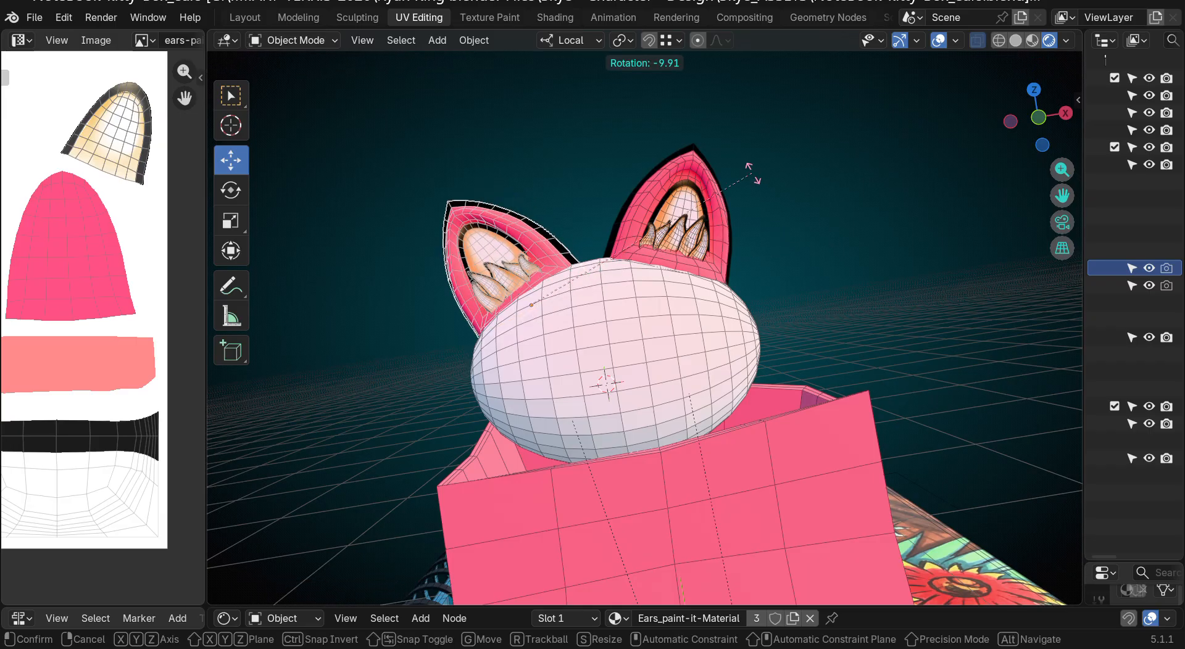
pyautogui.press('x')
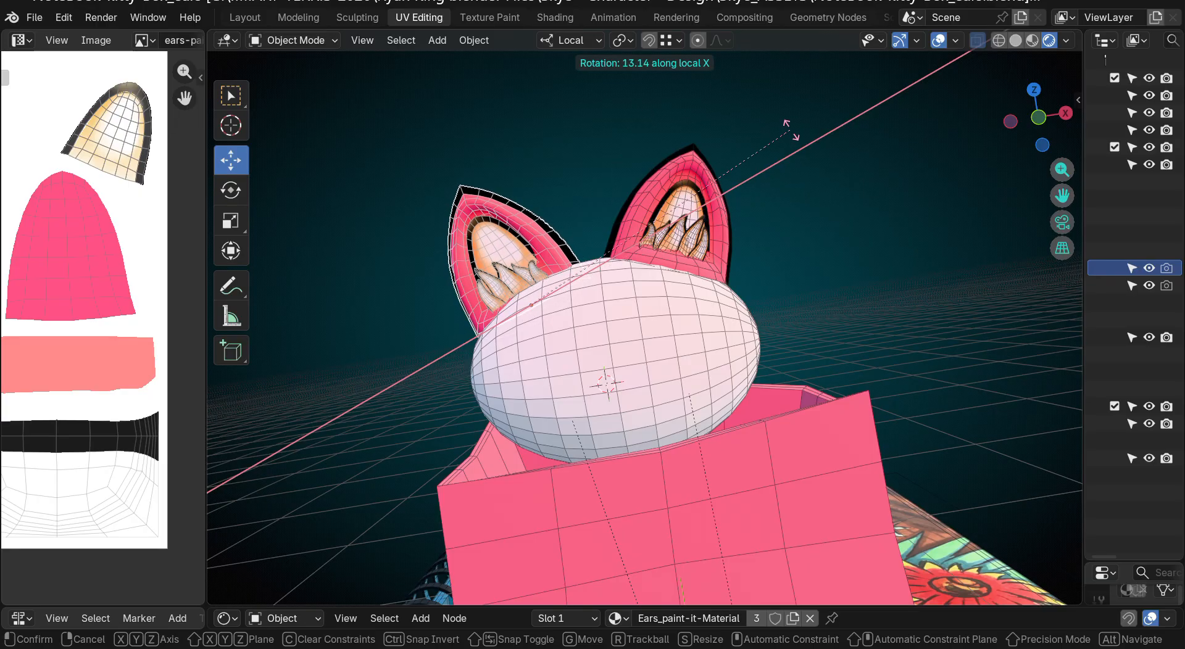
pyautogui.click(793, 132)
pyautogui.click(702, 206)
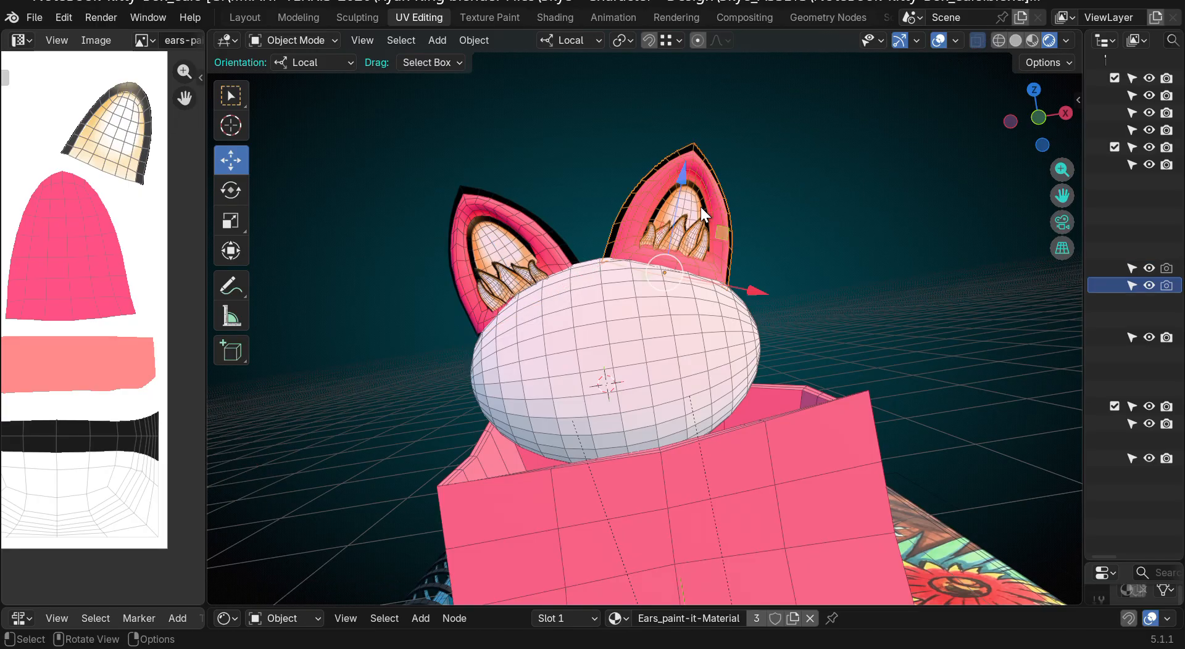
# Step: Shift the right ear slightly along its local X axis, tilt it outward, and lower it along its local Z axis
pyautogui.moveTo(758, 290); pyautogui.dragTo(765, 295)
pyautogui.press('r')
pyautogui.press('x')
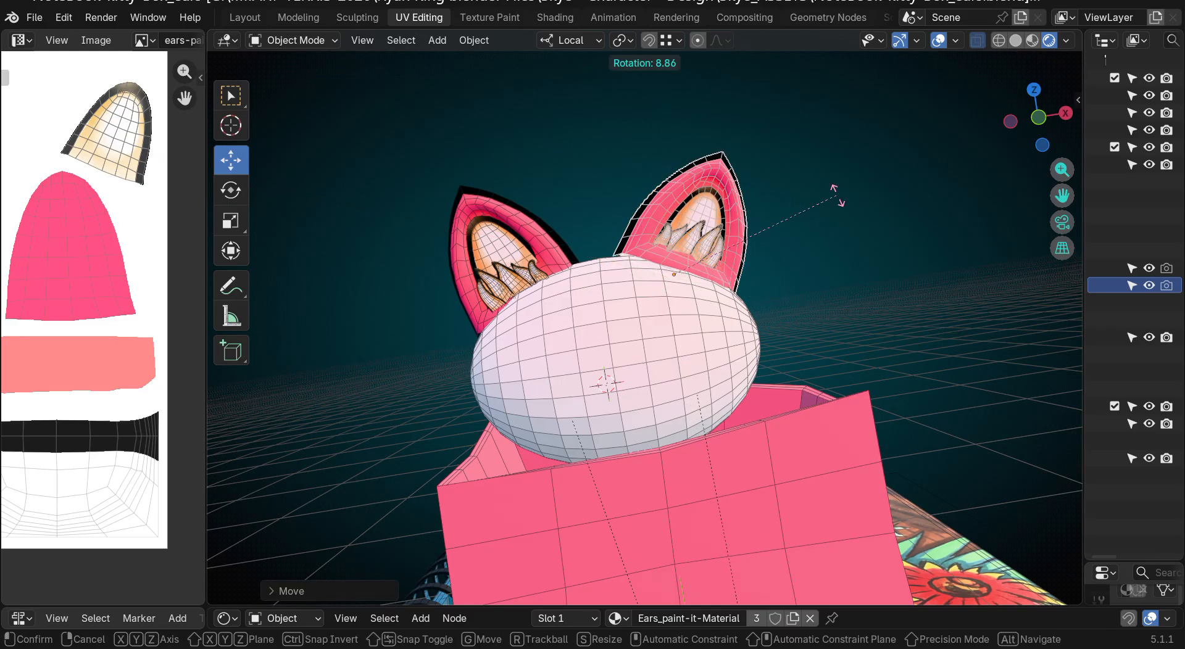
pyautogui.click(816, 193)
pyautogui.moveTo(712, 179); pyautogui.dragTo(695, 202)
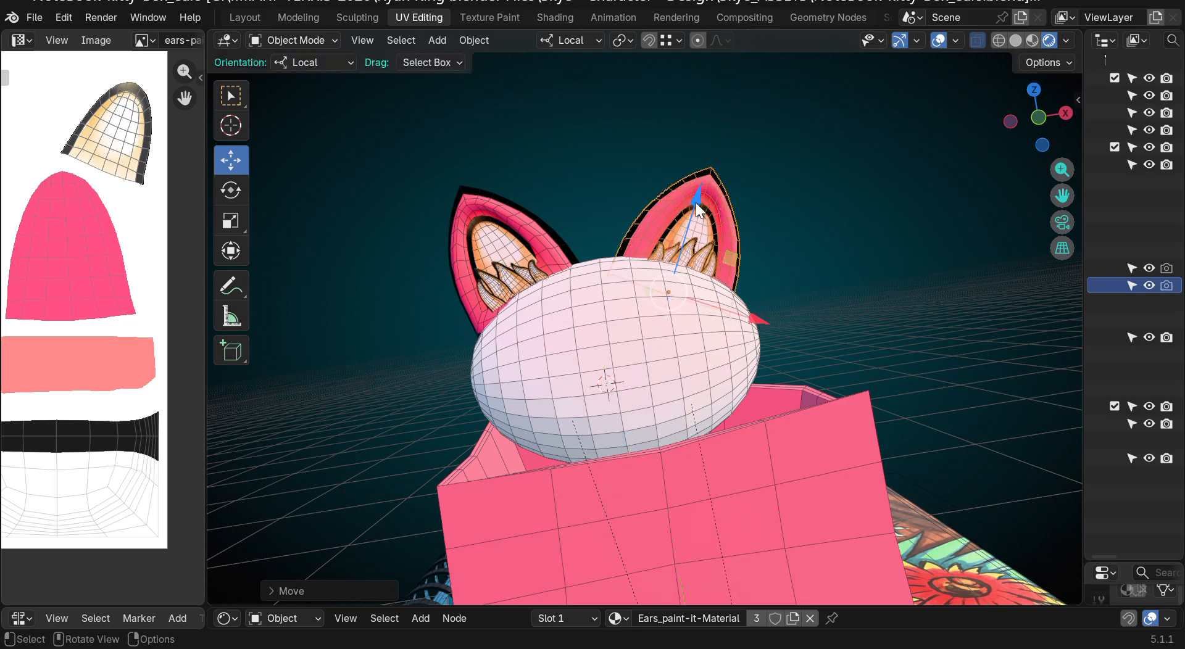
# Step: Reposition and rotate the left ear against the head, and scale it down to about 0.91
pyautogui.click(519, 233)
pyautogui.press('g')
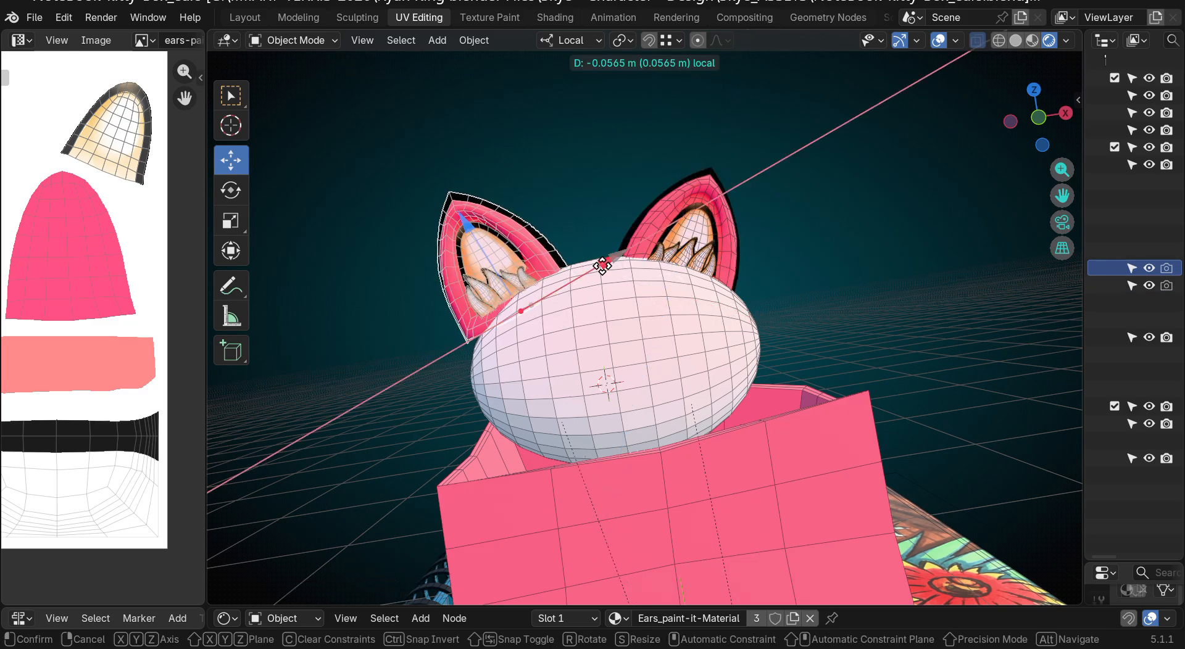
pyautogui.click(603, 220)
pyautogui.press('r')
pyautogui.click(587, 190)
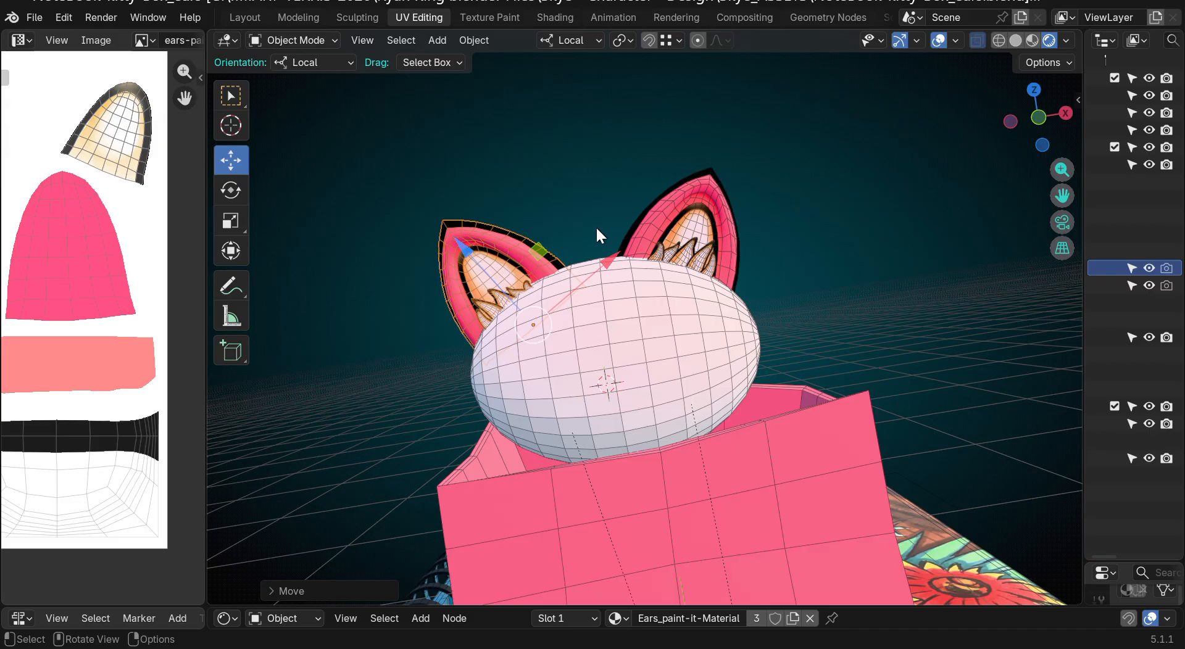
pyautogui.press('s')
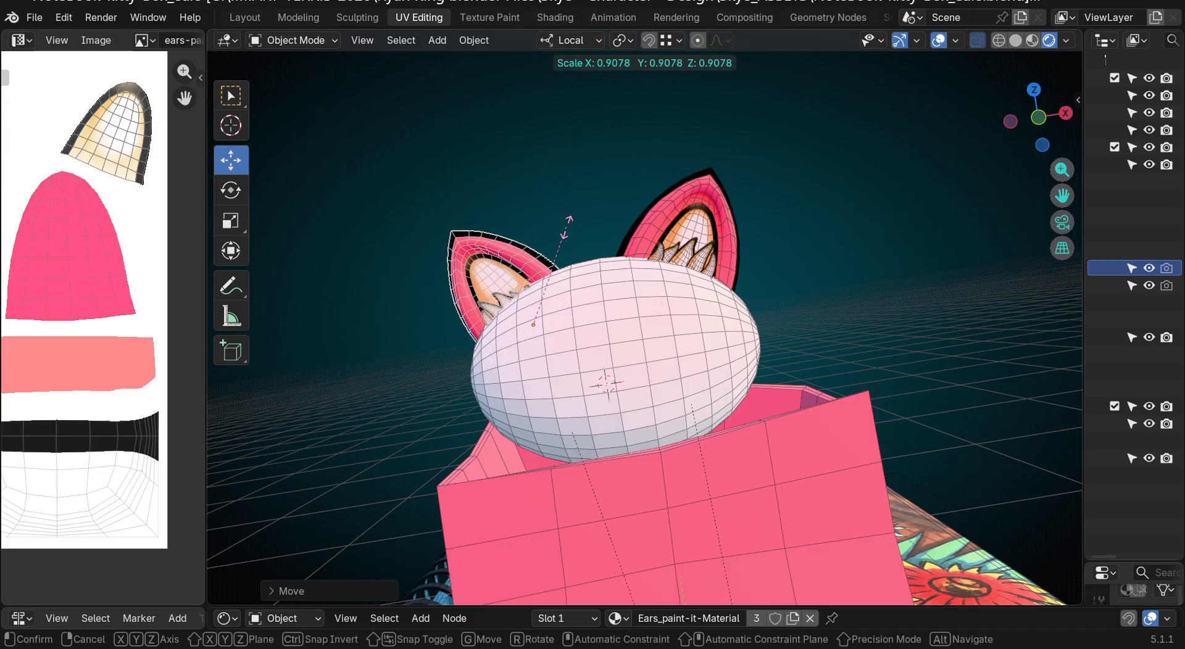
pyautogui.click(567, 234)
# Step: Scale down the right ear to resemble the left one and seat it on the head using local X and Z moves
pyautogui.click(684, 247)
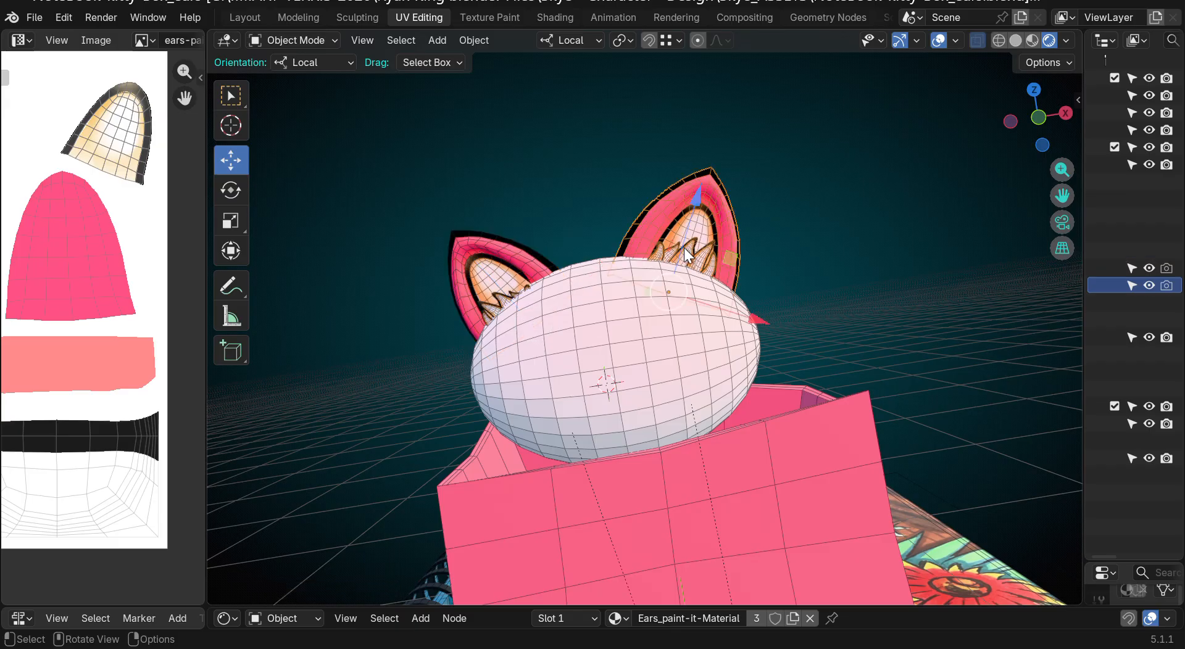
pyautogui.press('s')
pyautogui.click(746, 241)
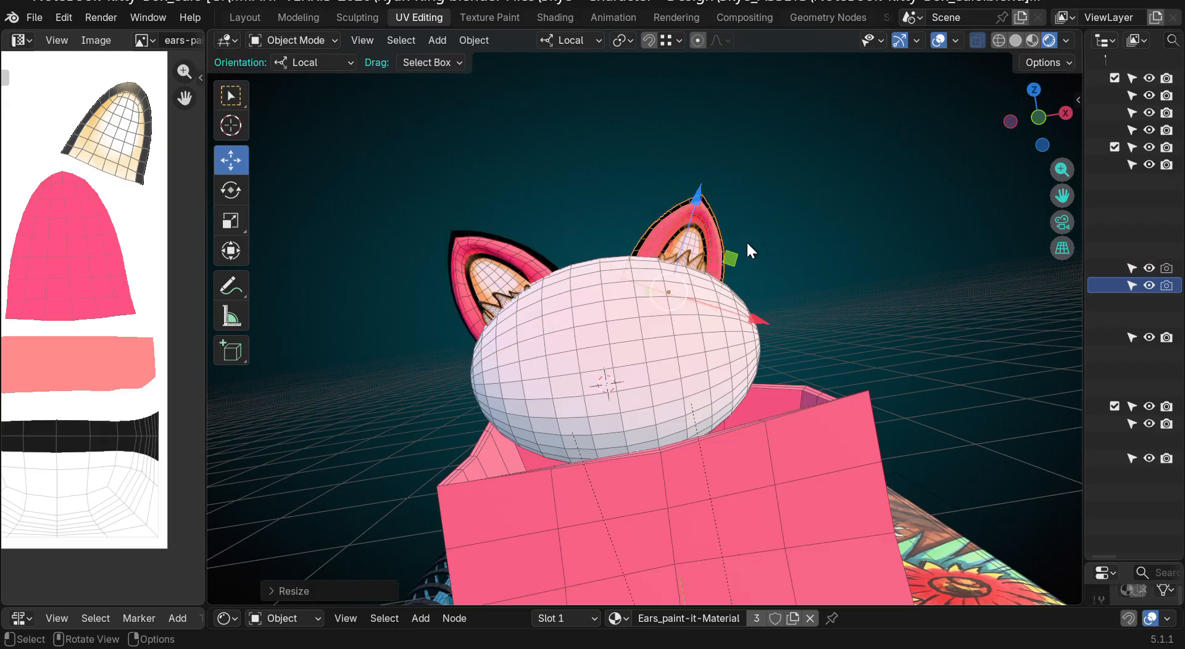
pyautogui.press('g')
pyautogui.press('x')
pyautogui.click(768, 327)
pyautogui.press('g')
pyautogui.press('z')
pyautogui.click(735, 210)
pyautogui.press('g')
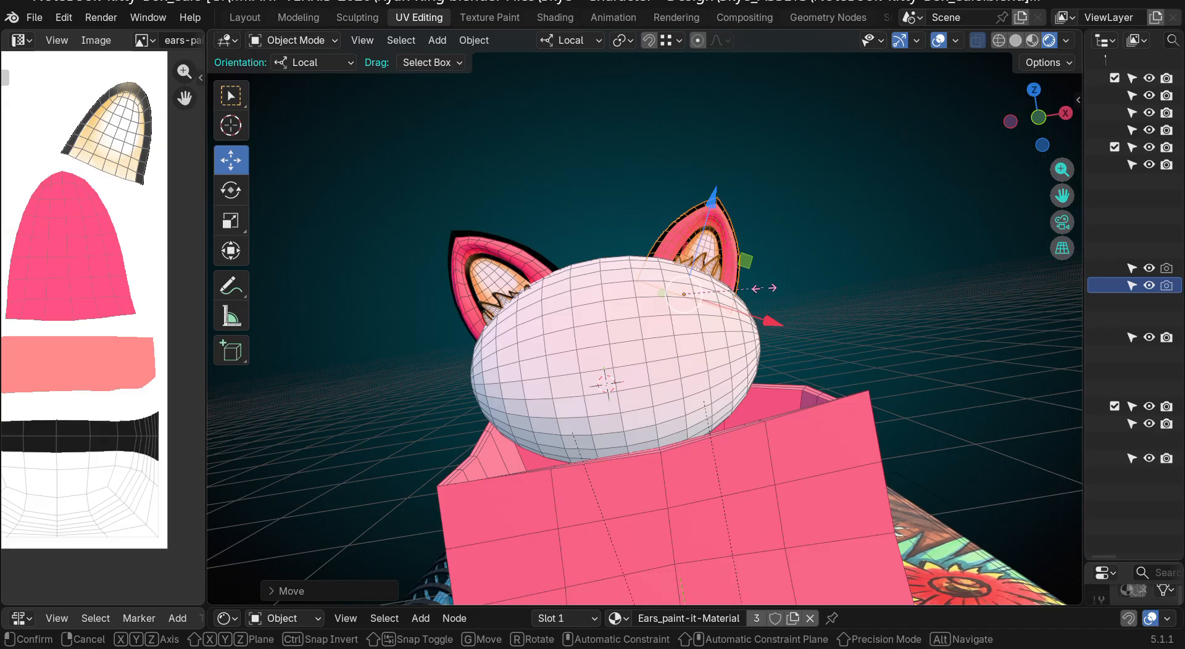
pyautogui.click(768, 287)
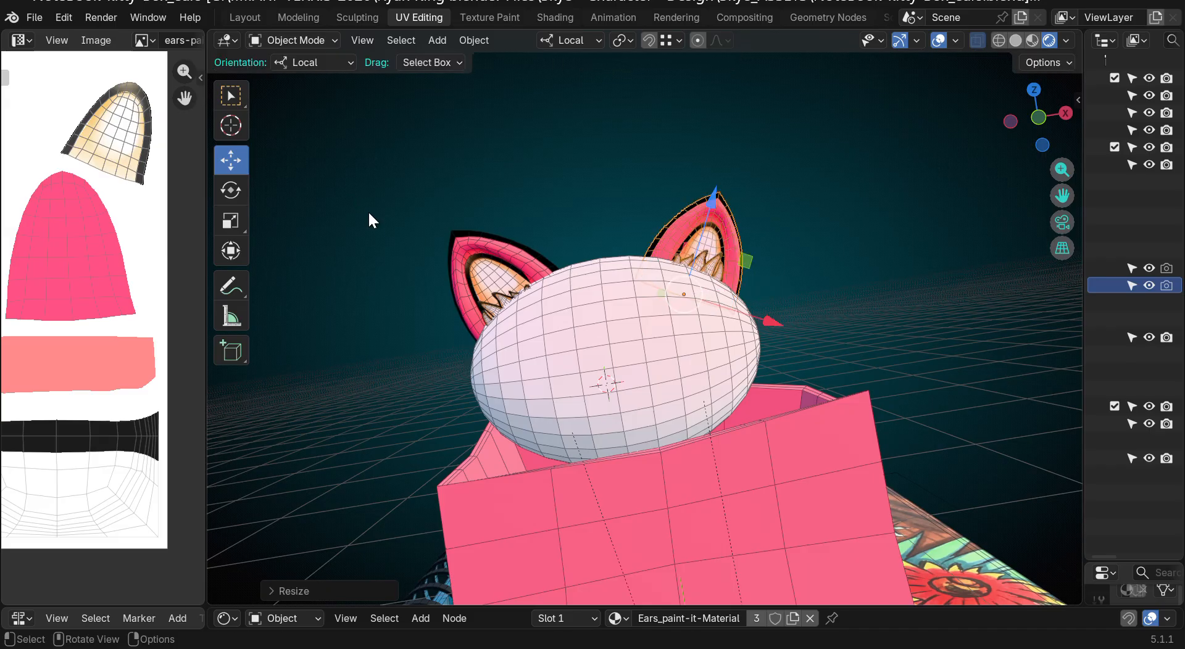
# Step: Try resizing the right ear with the Scale tool, undo it, and deselect the ear
pyautogui.click(226, 222)
pyautogui.moveTo(722, 204); pyautogui.dragTo(635, 135)
pyautogui.hotkey('ctrl', 'z')
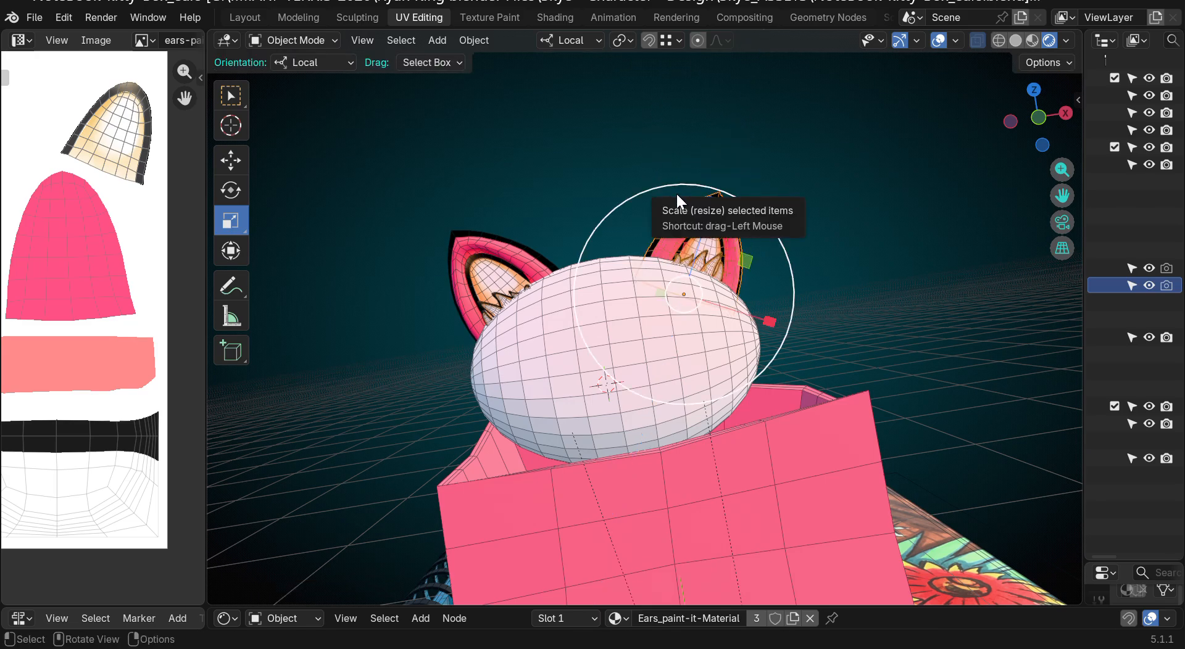
pyautogui.click(786, 173)
# Step: Select the head sphere and enter Edit Mode on its mesh
pyautogui.moveTo(1039, 117)
pyautogui.mouseDown()
pyautogui.moveTo(1077, 124)
pyautogui.moveTo(1043, 120)
pyautogui.mouseUp()
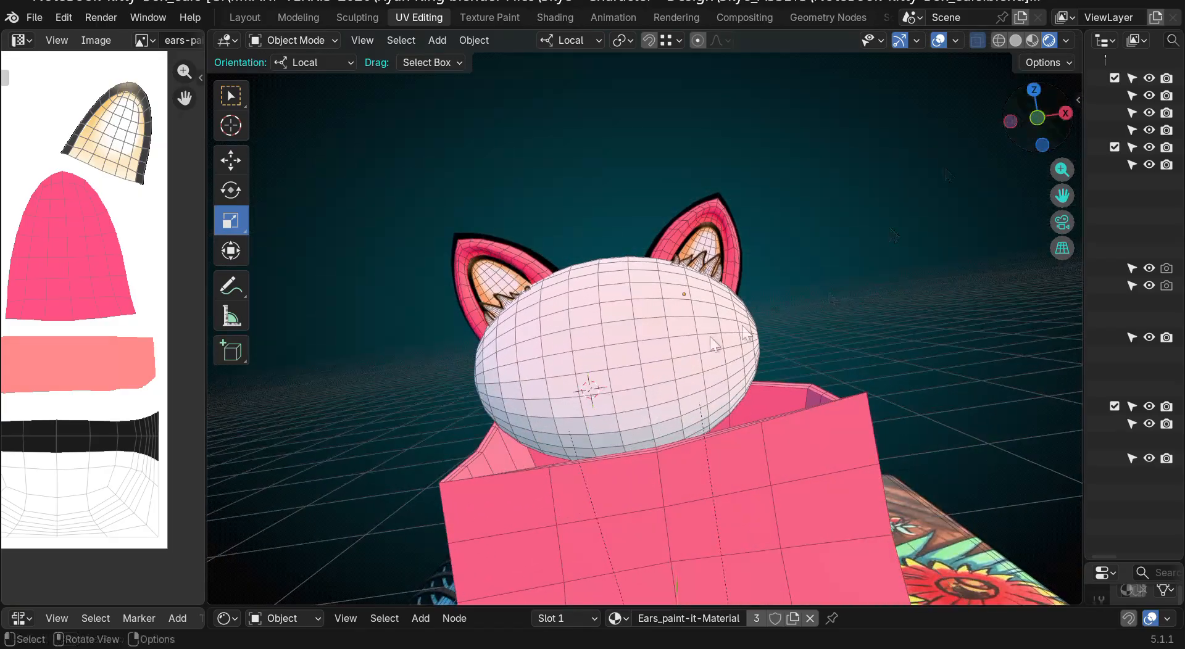
pyautogui.click(657, 358)
pyautogui.scroll(2, 599, 362)
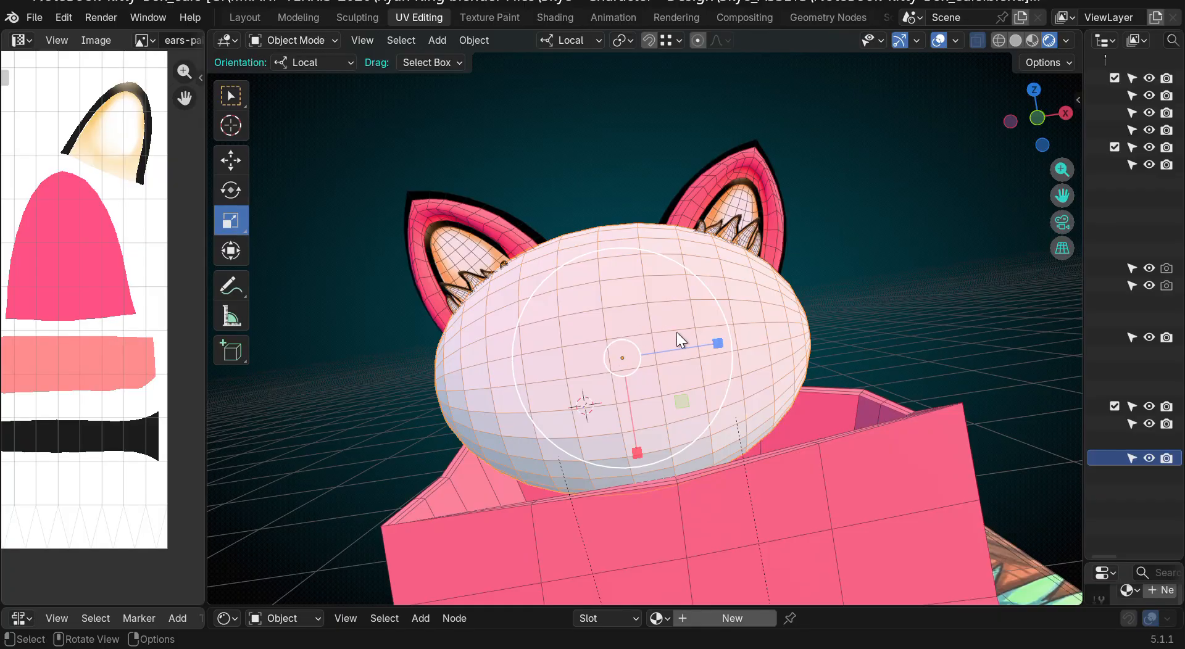
pyautogui.moveTo(1028, 124)
pyautogui.mouseDown()
pyautogui.moveTo(1056, 133)
pyautogui.moveTo(1031, 115)
pyautogui.moveTo(1083, 120)
pyautogui.moveTo(1032, 116)
pyautogui.mouseUp()
pyautogui.scroll(2, 571, 346)
pyautogui.scroll(-2, 572, 344)
pyautogui.click(579, 132)
pyautogui.click(603, 313)
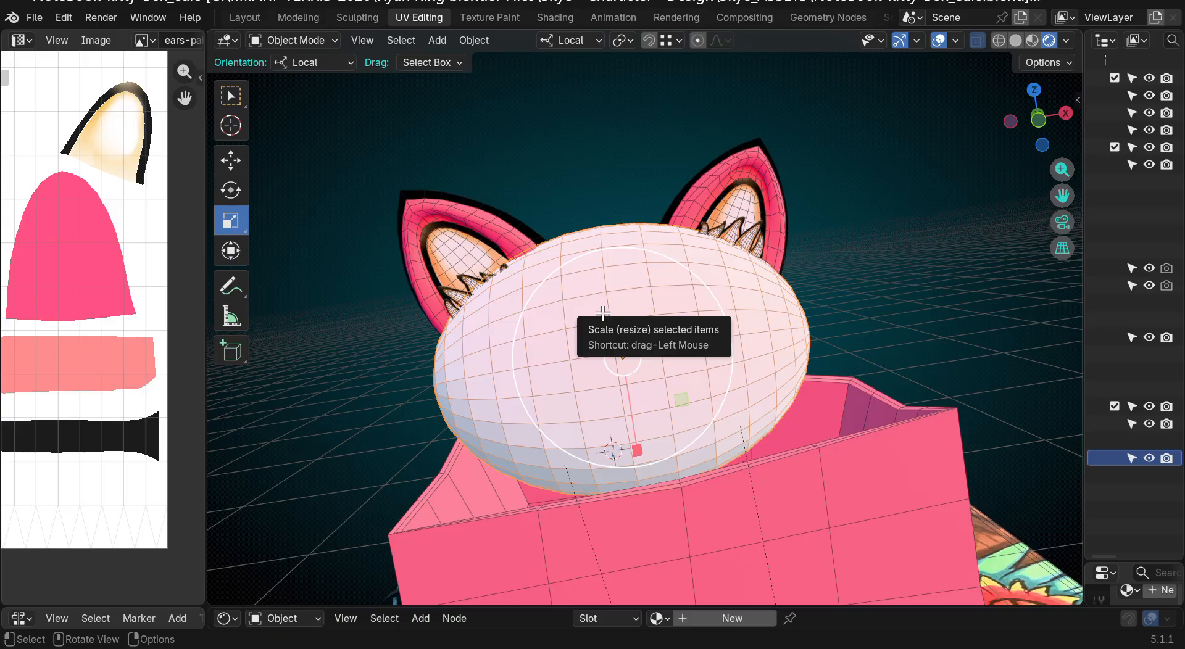
pyautogui.press('Tab')
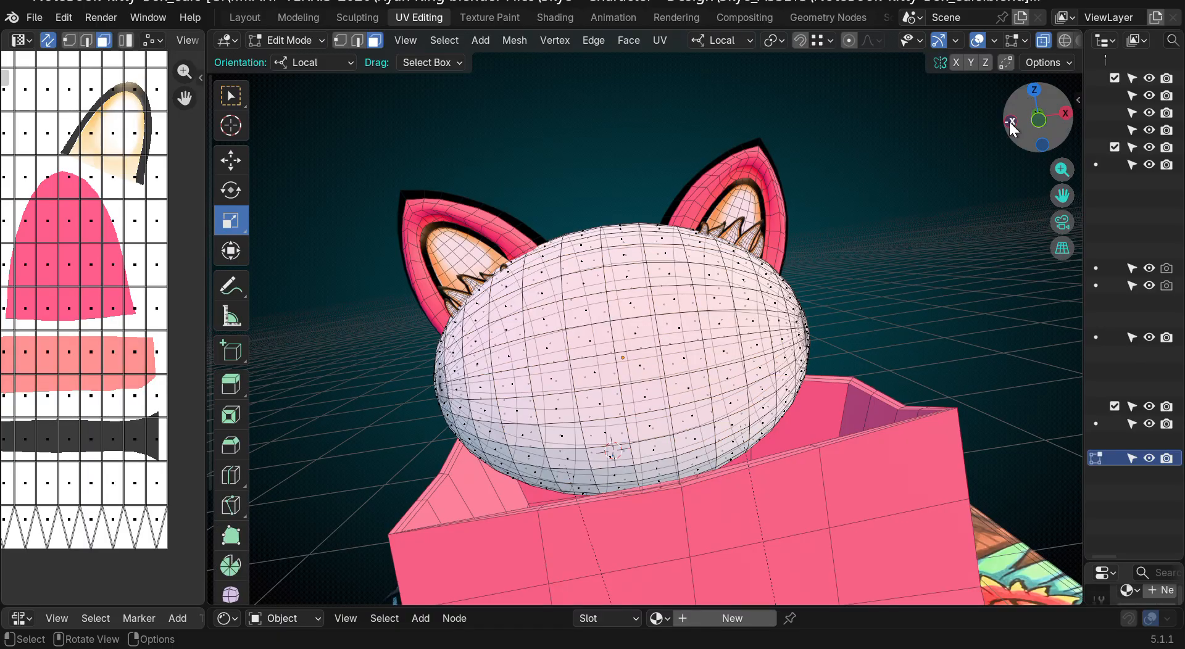
# Step: Select a face loop running lengthwise across the head sphere
pyautogui.moveTo(1005, 123)
pyautogui.mouseDown()
pyautogui.moveTo(1015, 121)
pyautogui.moveTo(1005, 124)
pyautogui.mouseUp()
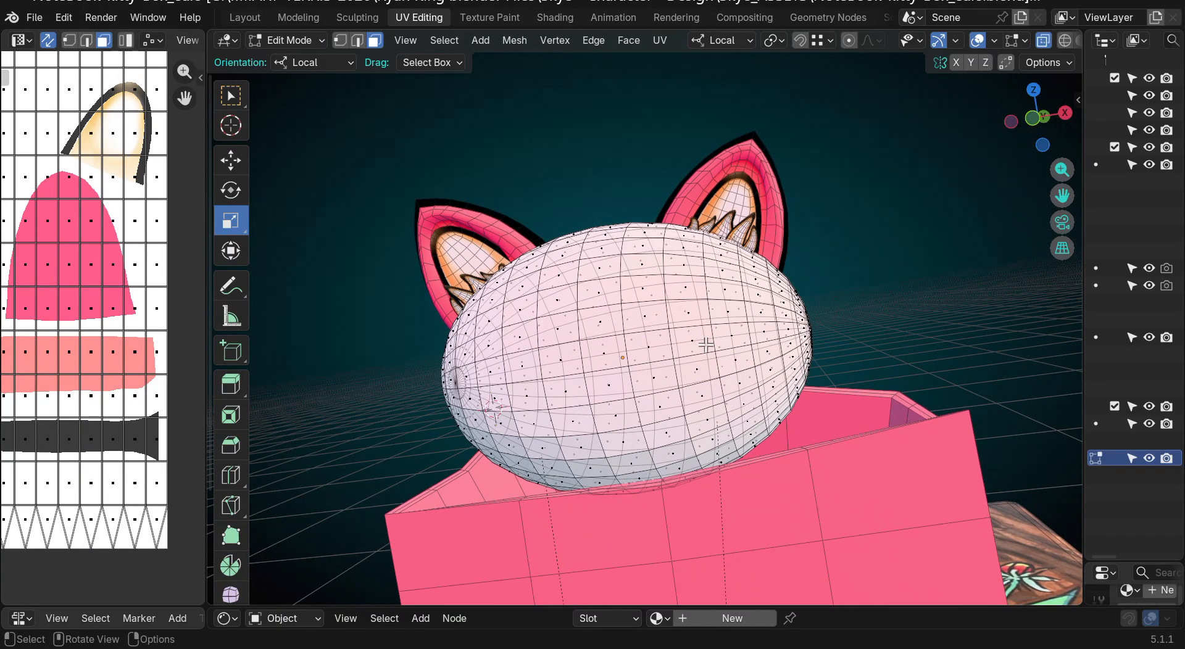
pyautogui.click(710, 310)
pyautogui.keyDown('alt'); pyautogui.click(710, 311); pyautogui.keyUp('alt')
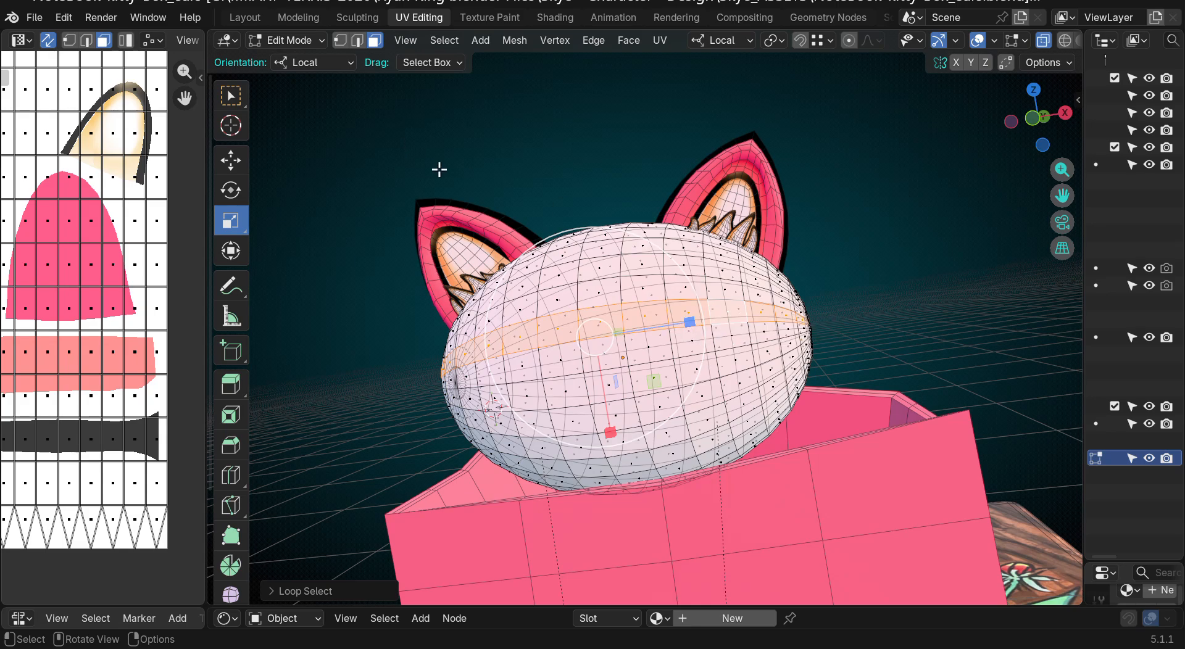
# Step: Switch to edge selection, clear the face selection, and select one ring edge loop near each end of the head sphere
pyautogui.click(357, 40)
pyautogui.click(900, 229)
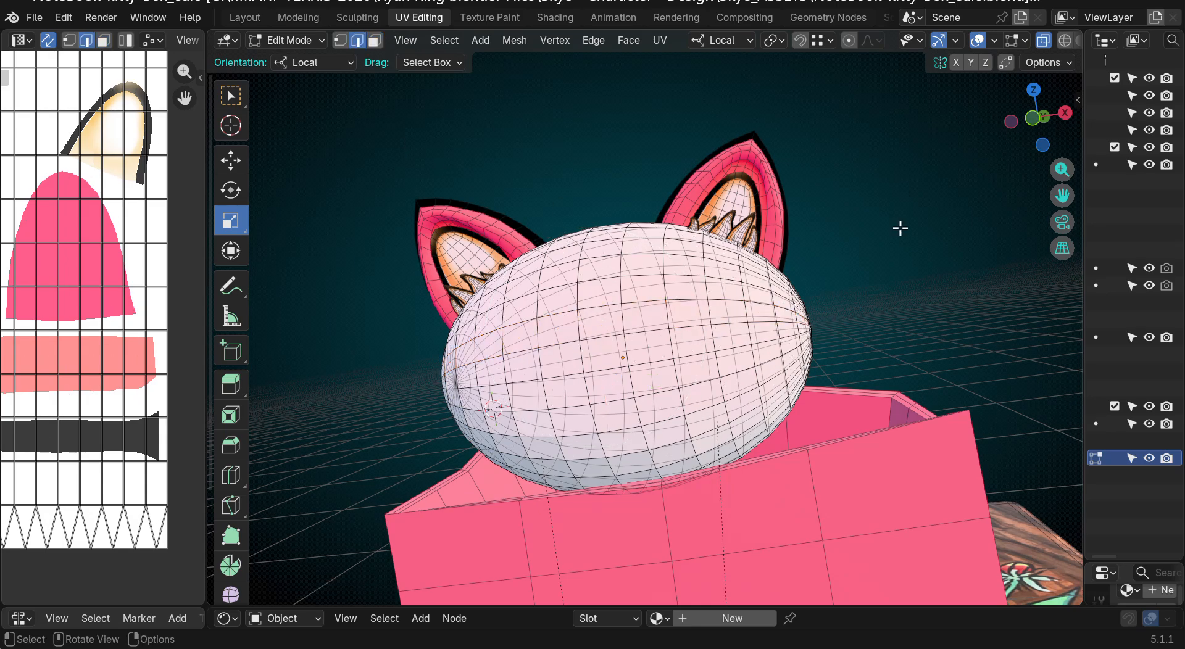
pyautogui.keyDown('alt'); pyautogui.click(742, 290); pyautogui.keyUp('alt')
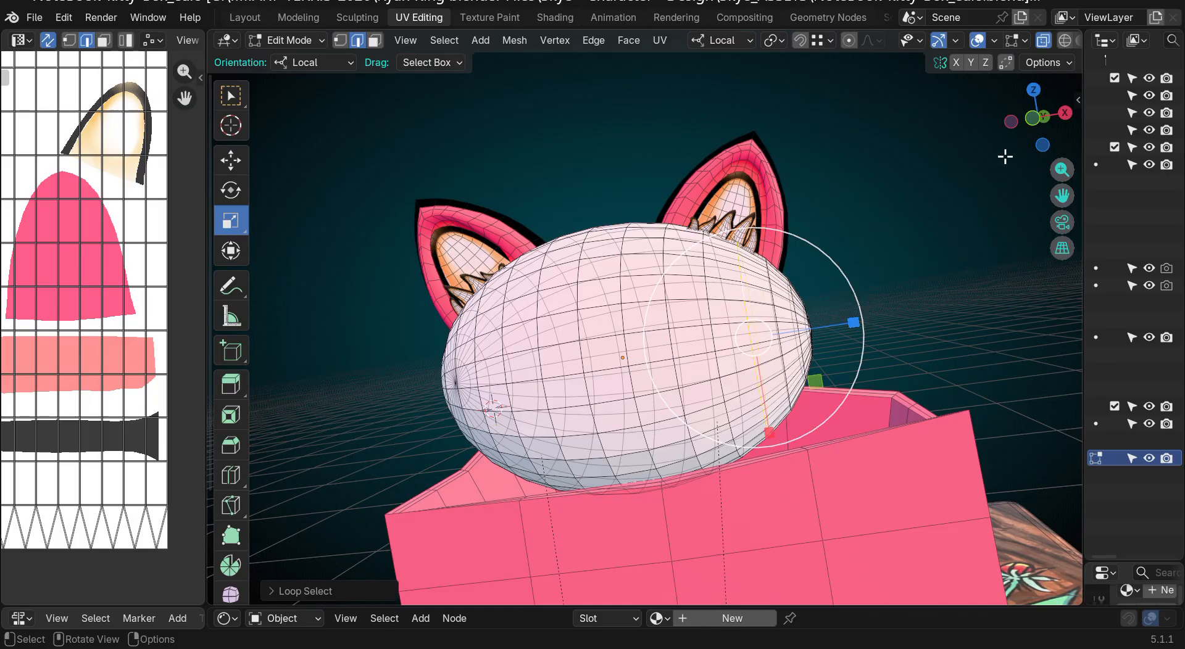
pyautogui.moveTo(1046, 108)
pyautogui.mouseDown()
pyautogui.moveTo(1068, 115)
pyautogui.moveTo(1014, 116)
pyautogui.moveTo(1030, 118)
pyautogui.mouseUp()
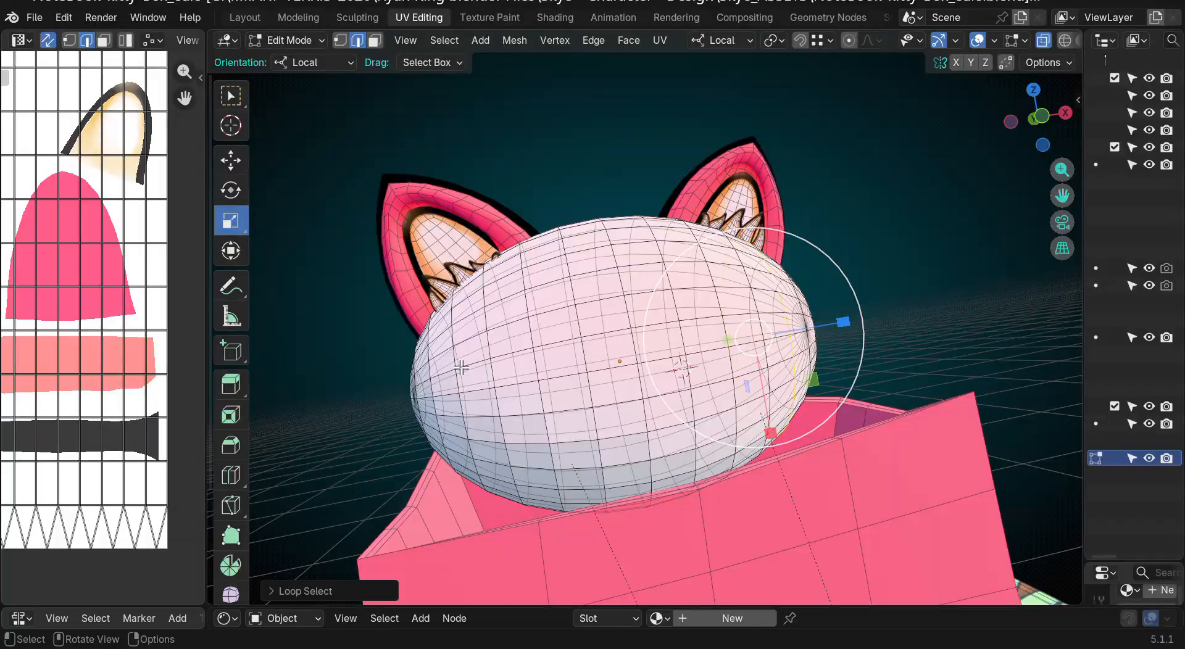
pyautogui.keyDown('shift'); pyautogui.click(458, 386); pyautogui.keyUp('shift')
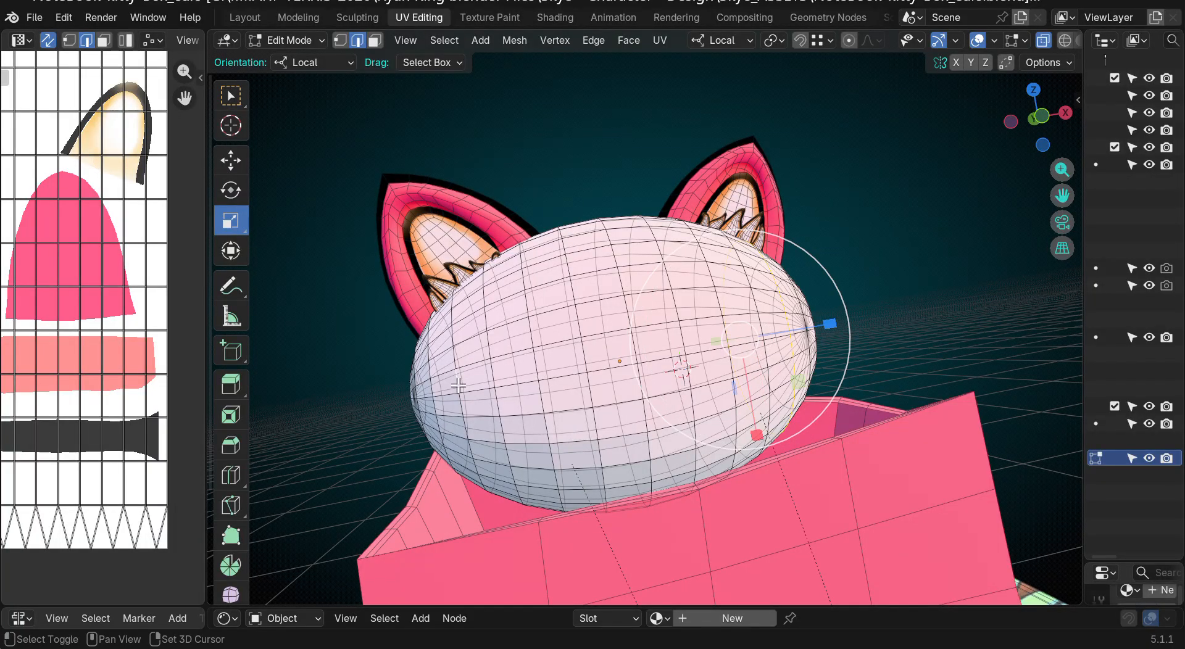
pyautogui.keyDown('shift'); pyautogui.click(456, 384); pyautogui.keyUp('shift')
pyautogui.keyDown('alt'); pyautogui.keyDown('shift'); pyautogui.click(455, 383); pyautogui.keyUp('shift'); pyautogui.keyUp('alt')
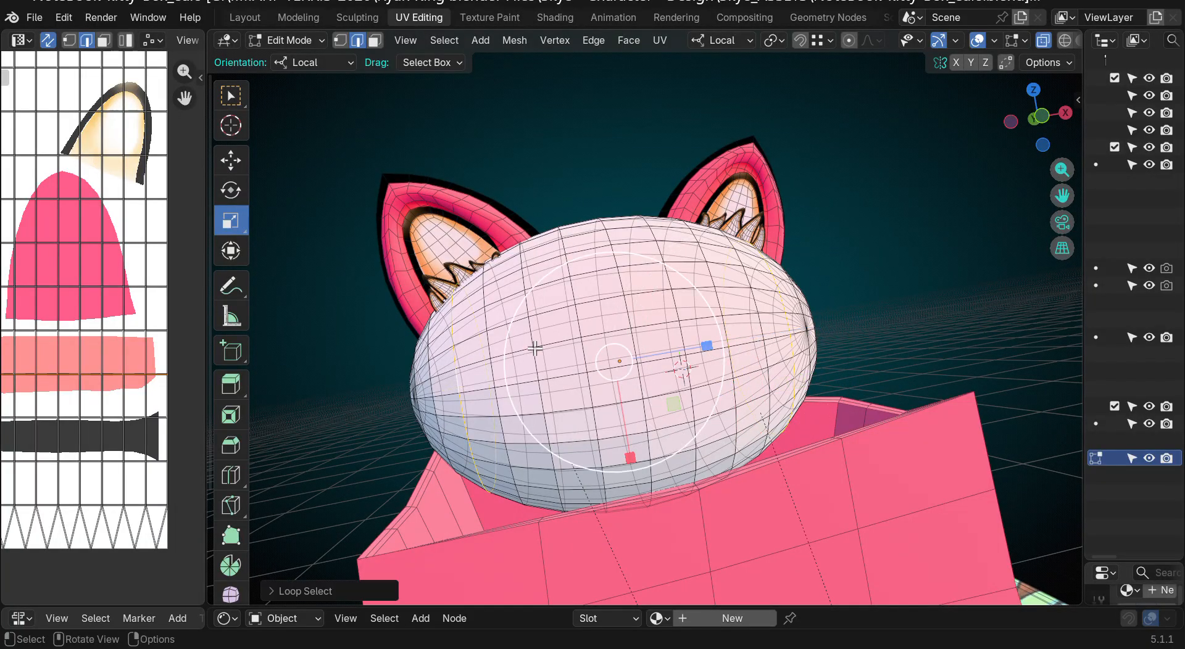
# Step: Set the wireframe overlay opacity to 0.538
pyautogui.moveTo(1047, 127)
pyautogui.mouseDown()
pyautogui.moveTo(1015, 131)
pyautogui.moveTo(1048, 178)
pyautogui.moveTo(1024, 133)
pyautogui.mouseUp()
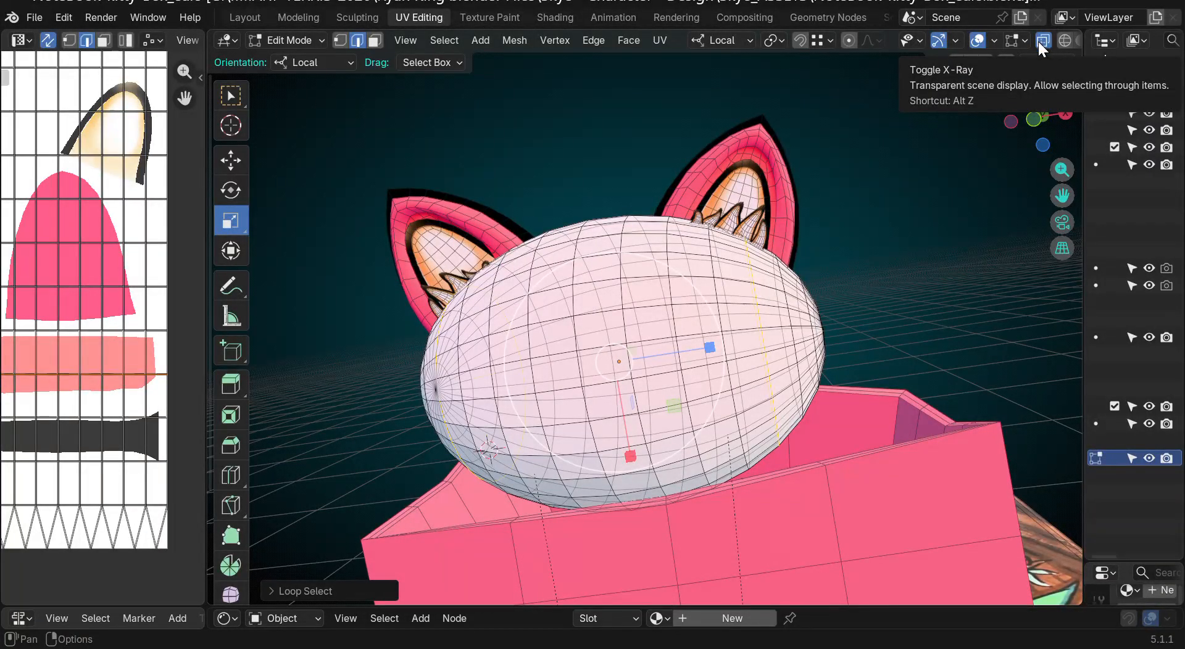
pyautogui.moveTo(1017, 120); pyautogui.dragTo(1034, 118)
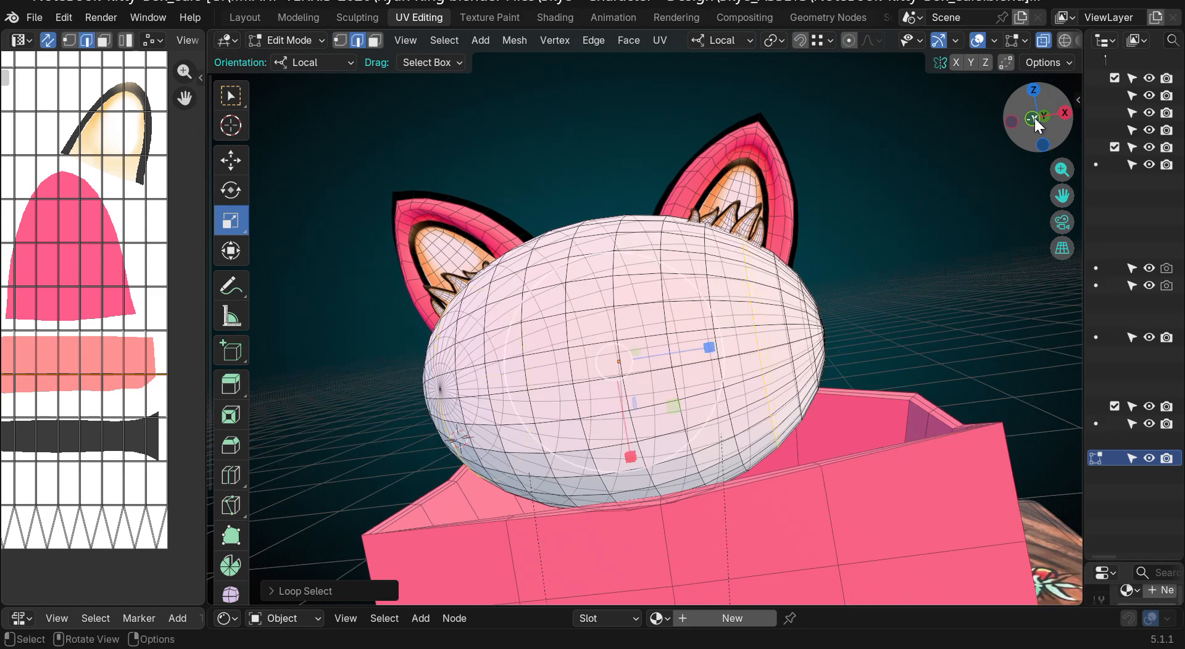
pyautogui.scroll(-2, 997, 46)
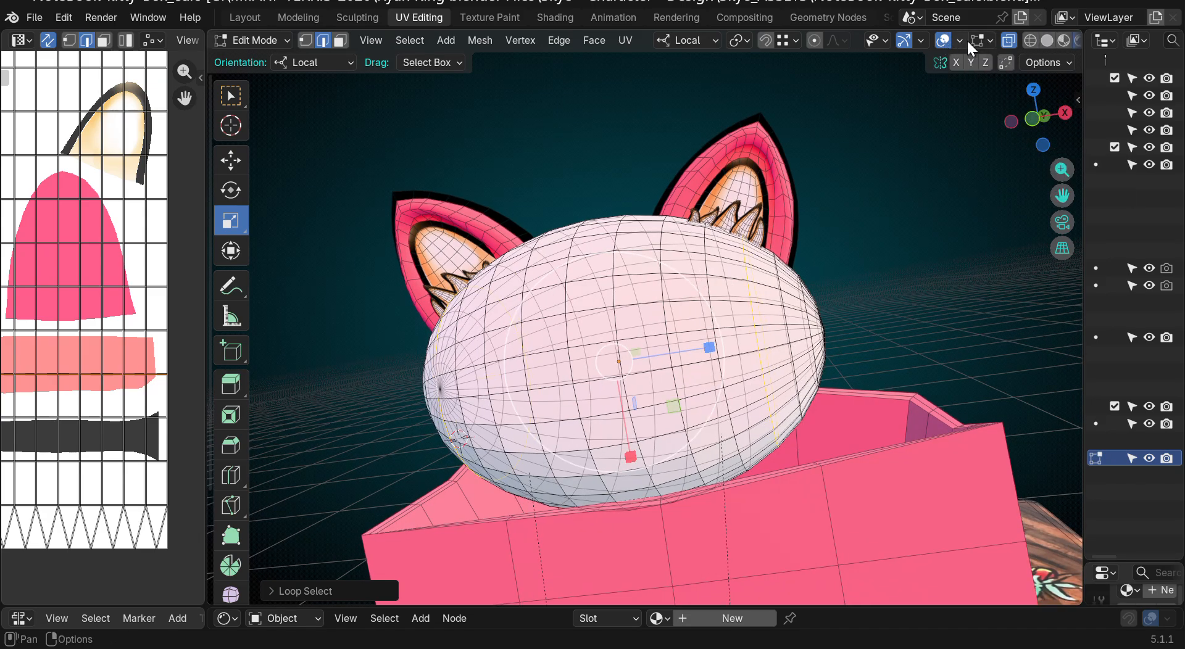
pyautogui.scroll(-2, 973, 40)
pyautogui.click(1070, 41)
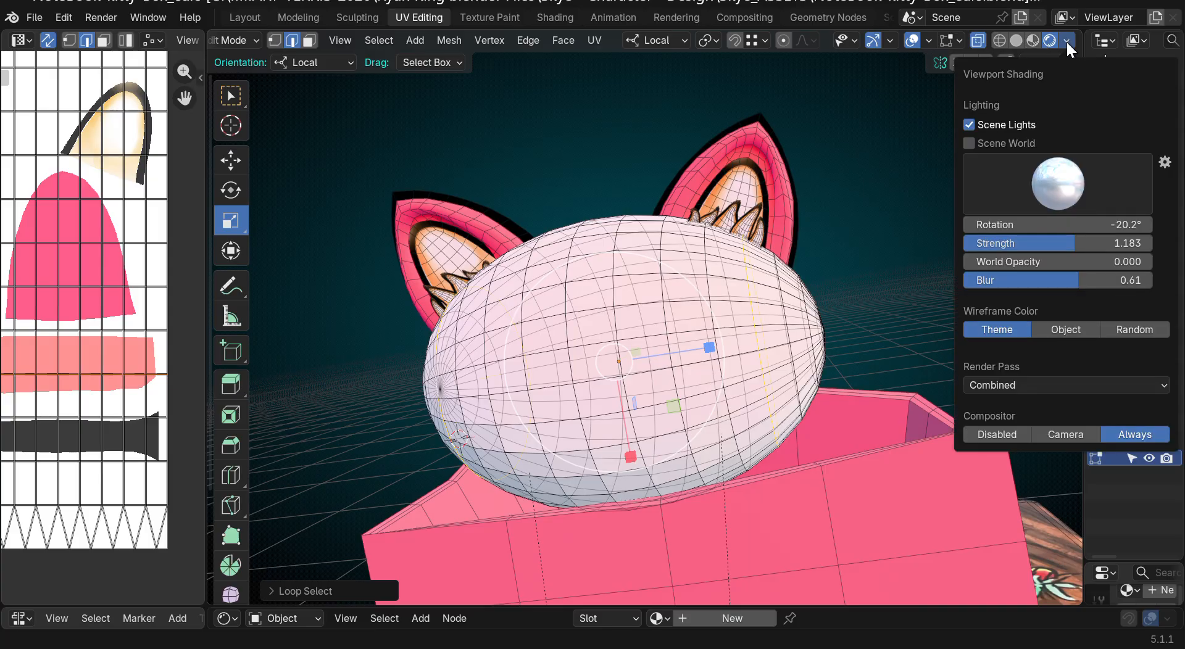
pyautogui.moveTo(912, 42)
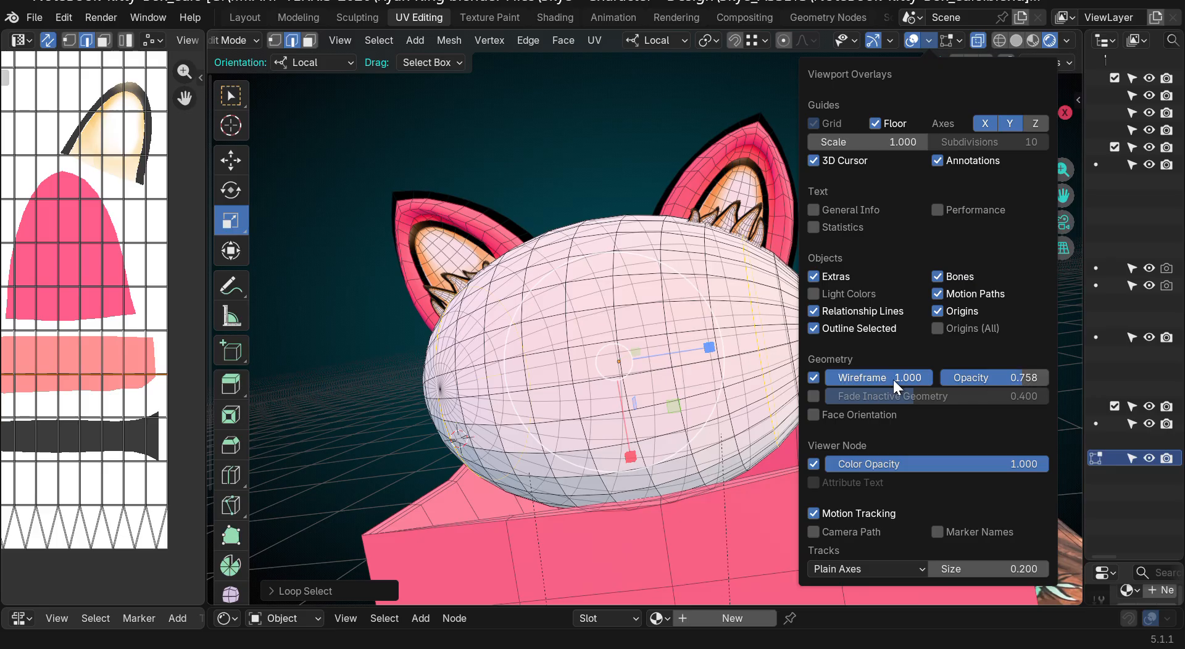
pyautogui.moveTo(995, 373)
pyautogui.mouseDown()
pyautogui.moveTo(976, 378)
pyautogui.moveTo(999, 378)
pyautogui.mouseUp()
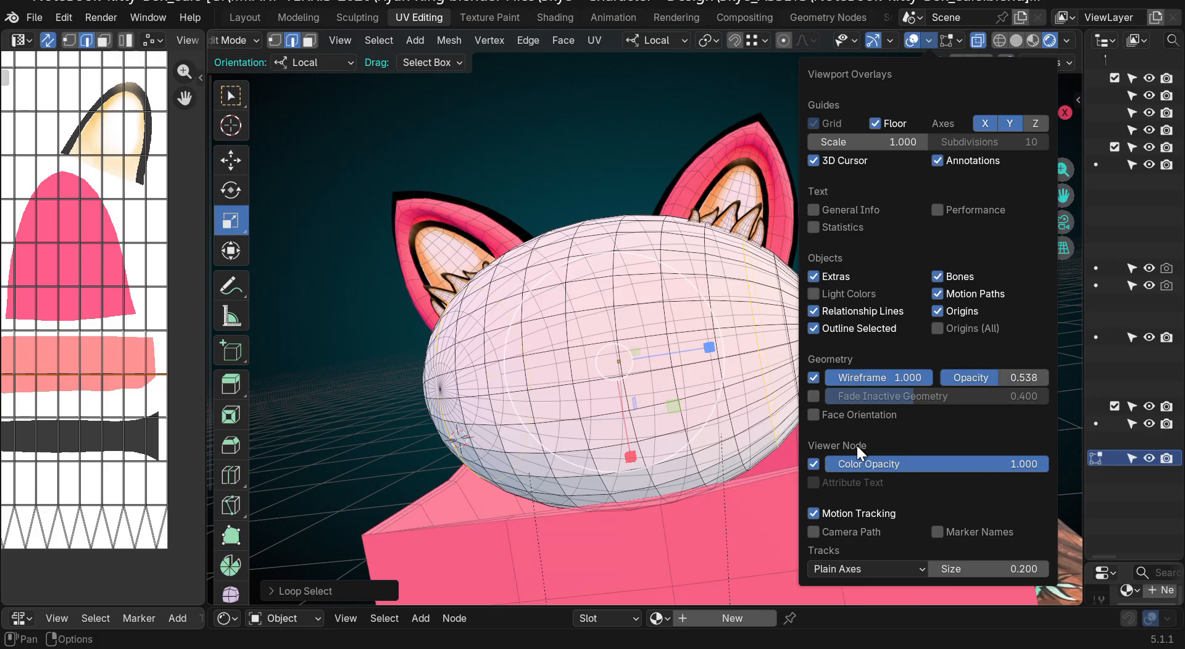
# Step: Try the Fade Inactive Geometry overlay at 0.645 and turn it off again
pyautogui.moveTo(961, 464); pyautogui.dragTo(1047, 466)
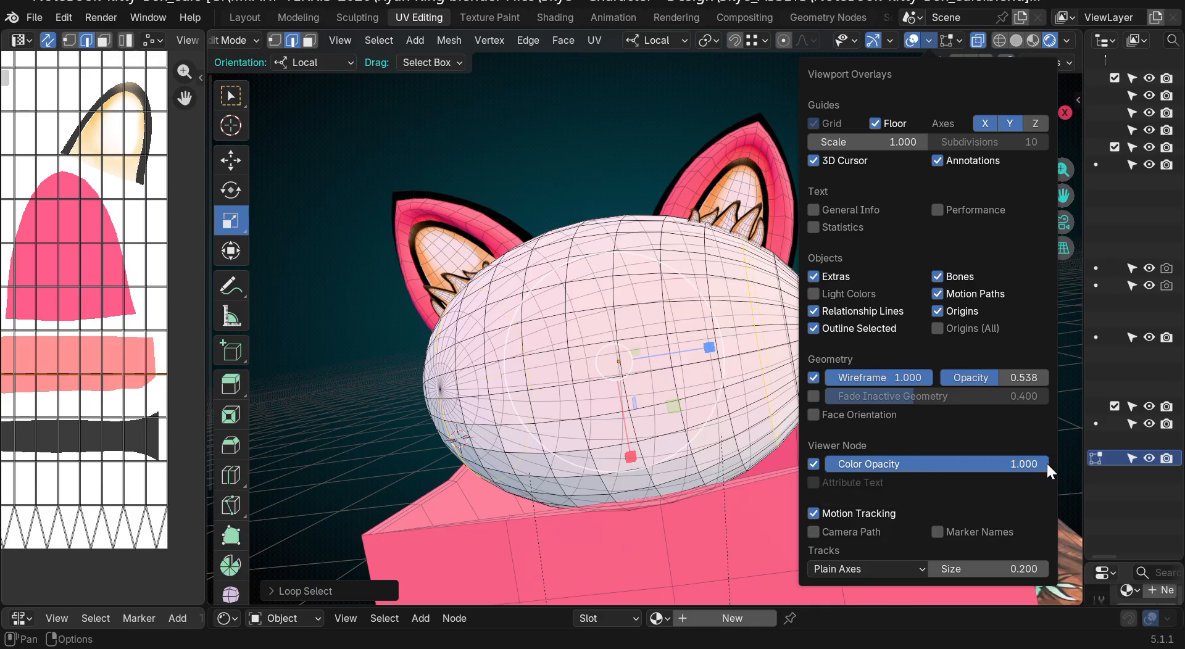
pyautogui.click(813, 395)
pyautogui.moveTo(866, 399); pyautogui.dragTo(969, 400)
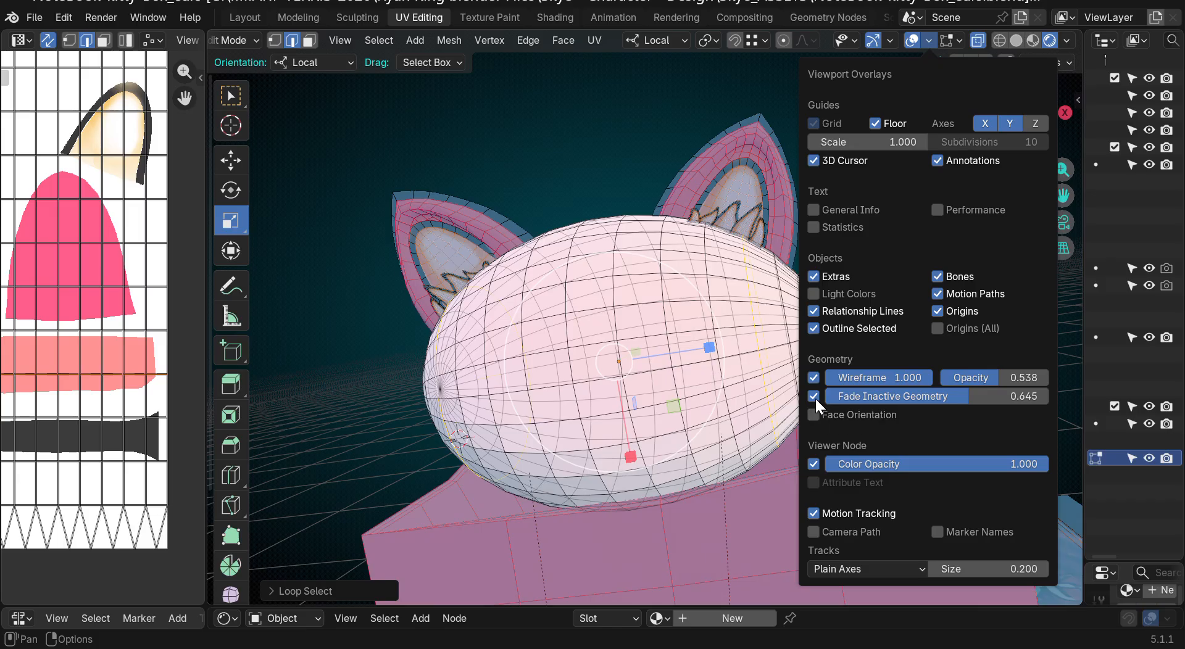
pyautogui.click(813, 396)
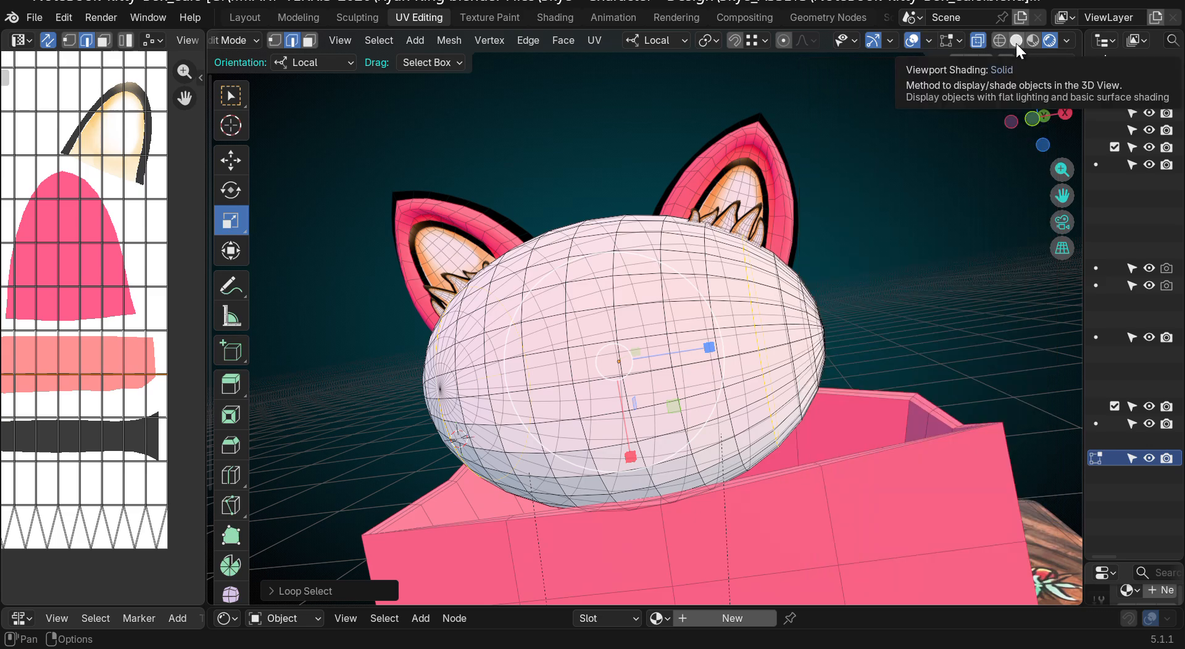
# Step: Switch the viewport to Solid shading, and set the overlay's wireframe opacity to 0.487 and viewer node color opacity to 0.547
pyautogui.click(1016, 42)
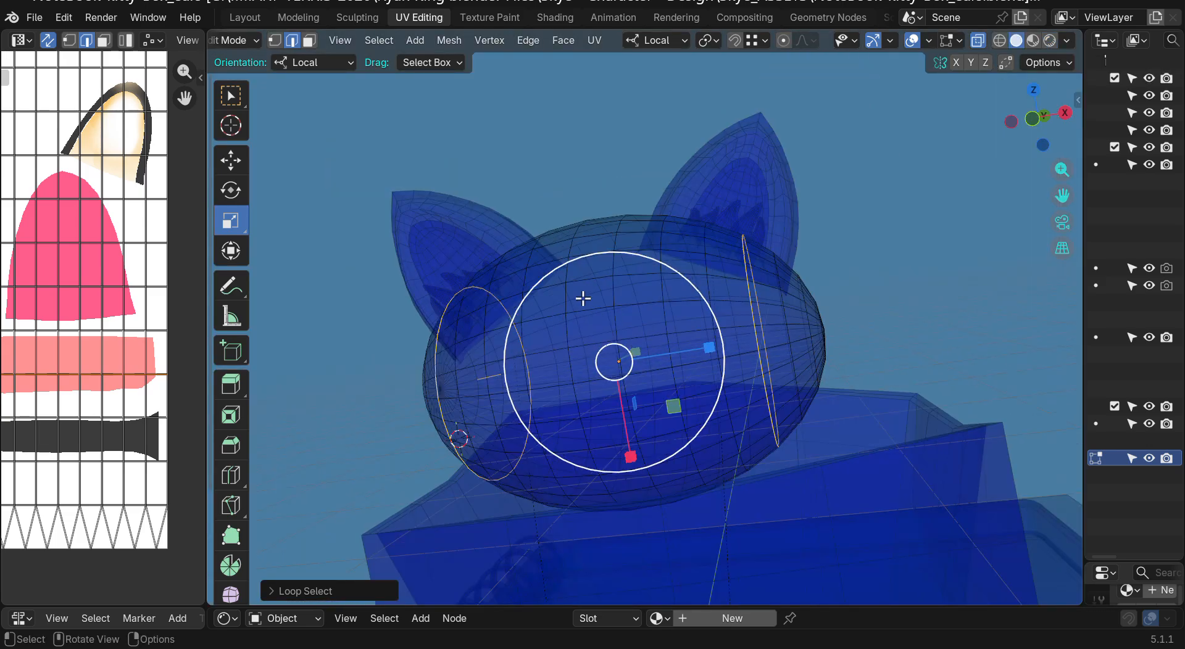
pyautogui.click(1067, 40)
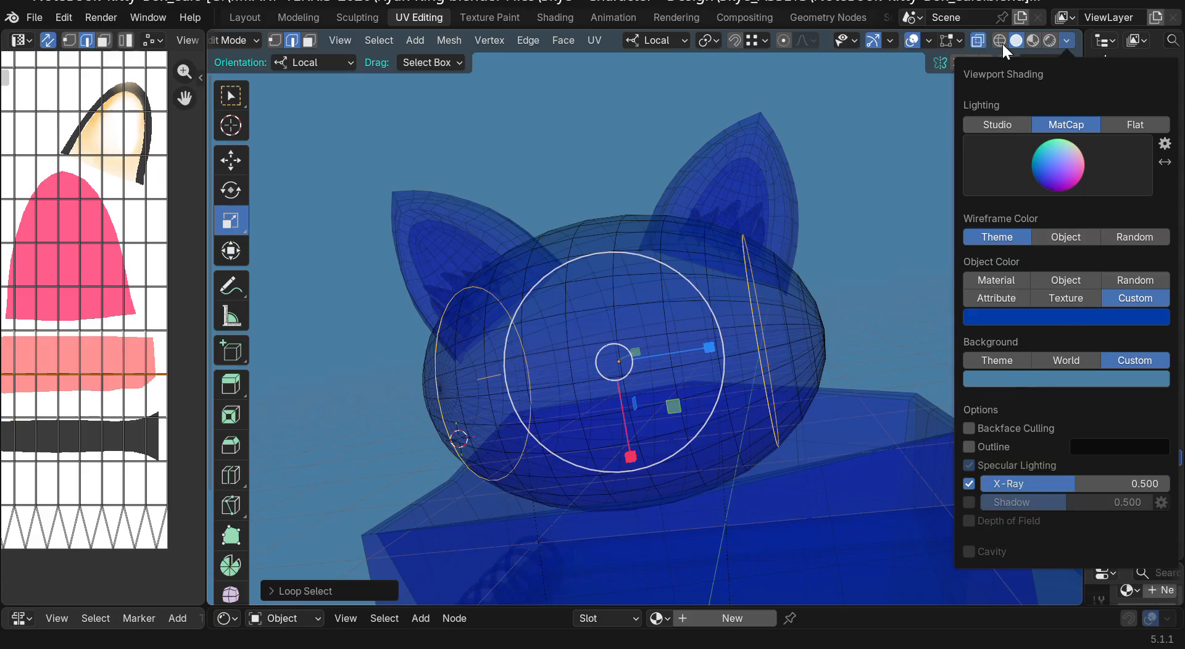
pyautogui.moveTo(910, 42)
pyautogui.moveTo(1015, 378)
pyautogui.mouseDown()
pyautogui.moveTo(967, 378)
pyautogui.moveTo(994, 378)
pyautogui.mouseUp()
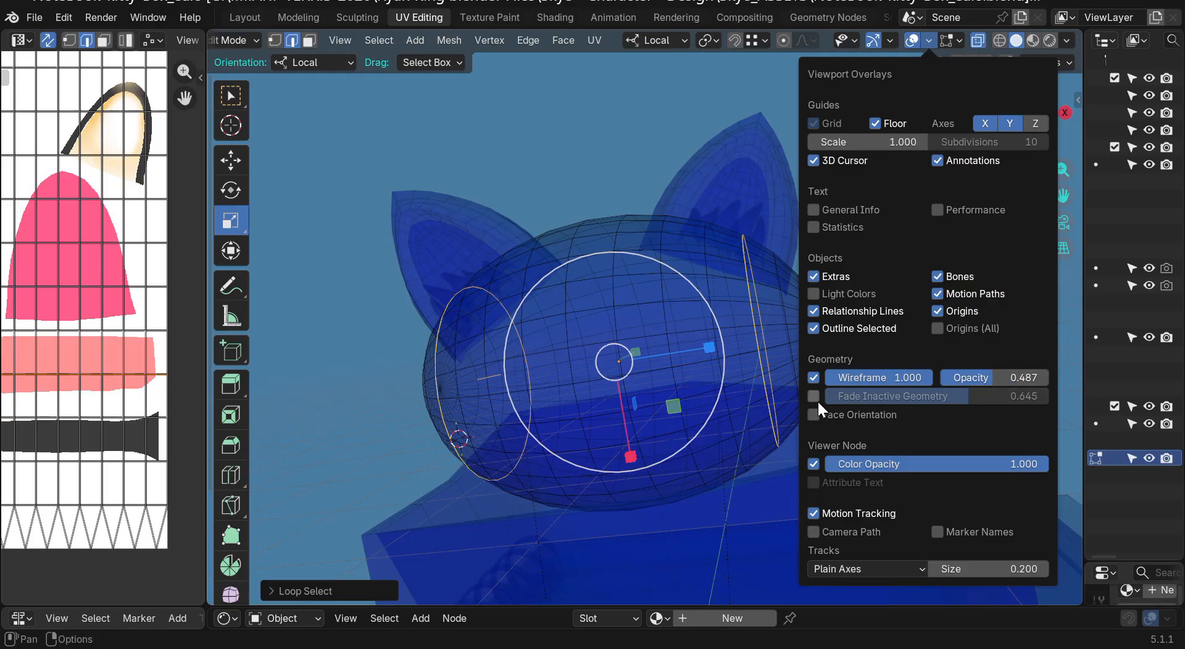
pyautogui.moveTo(858, 467); pyautogui.dragTo(758, 467)
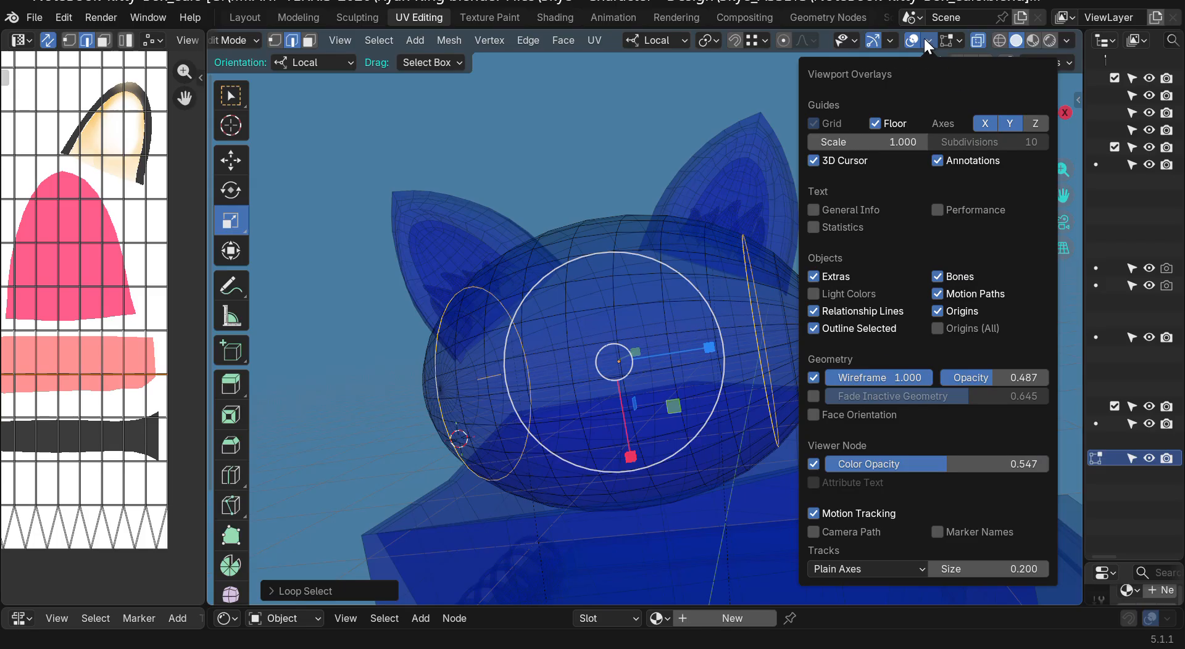
pyautogui.click(929, 40)
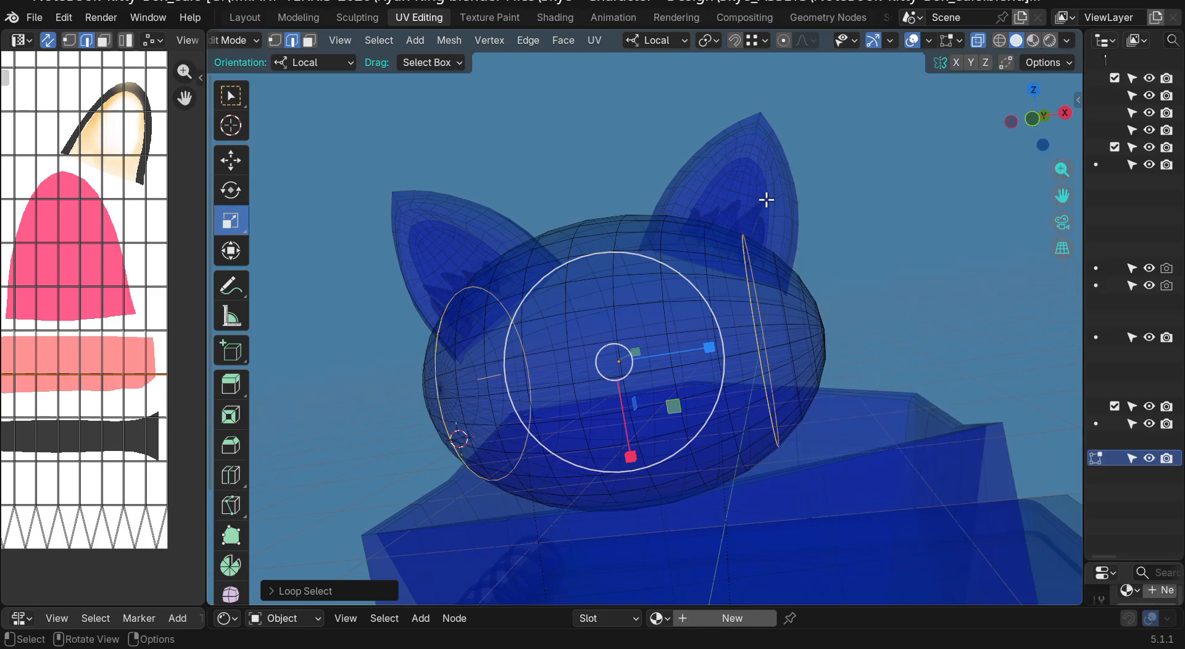
# Step: Switch the viewport to Material Preview shading
pyautogui.click(1032, 41)
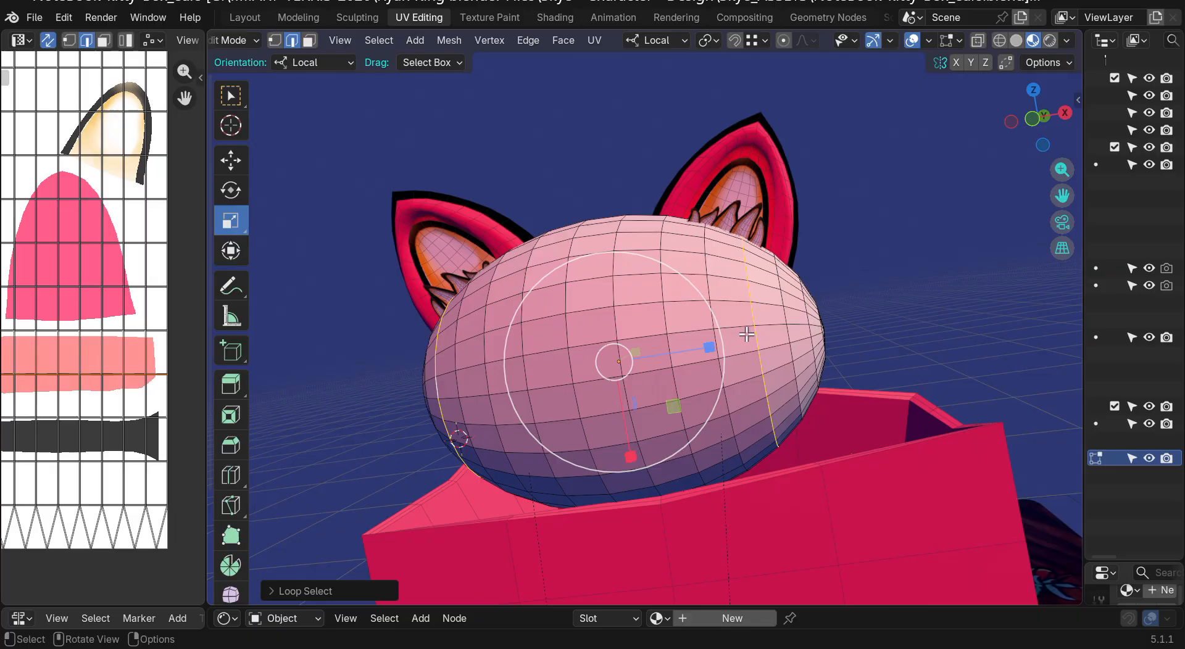
pyautogui.moveTo(1037, 113); pyautogui.dragTo(1030, 116)
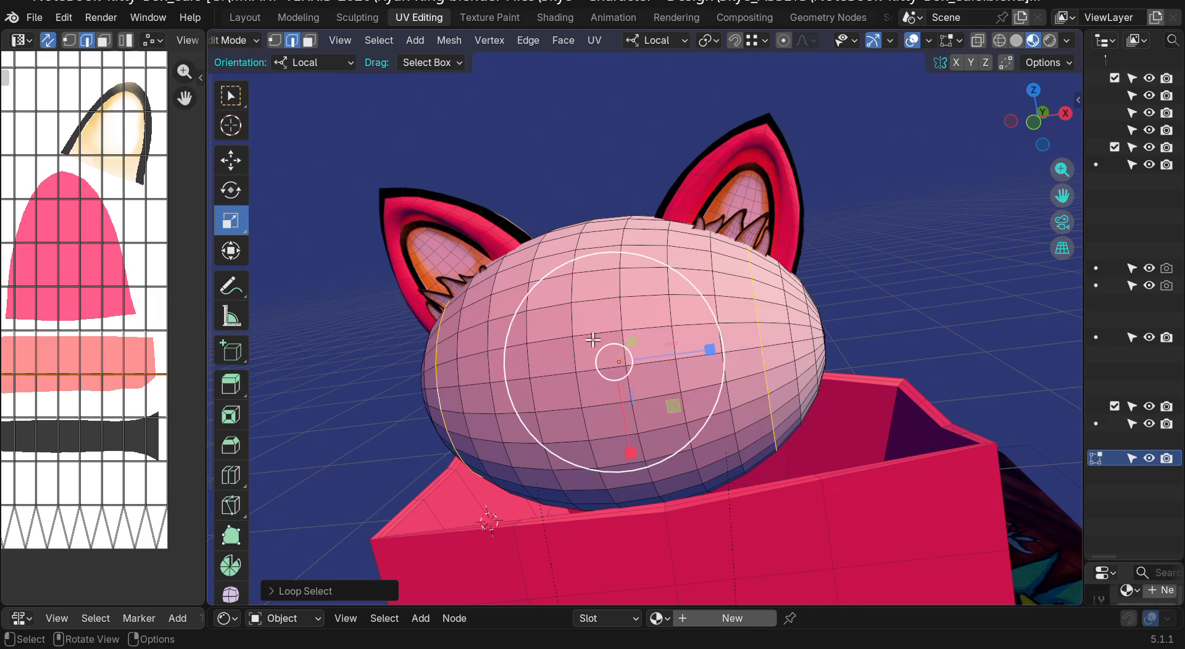
pyautogui.scroll(2, 606, 341)
pyautogui.moveTo(1046, 121)
pyautogui.mouseDown()
pyautogui.moveTo(1004, 124)
pyautogui.moveTo(1080, 109)
pyautogui.moveTo(1043, 114)
pyautogui.mouseUp()
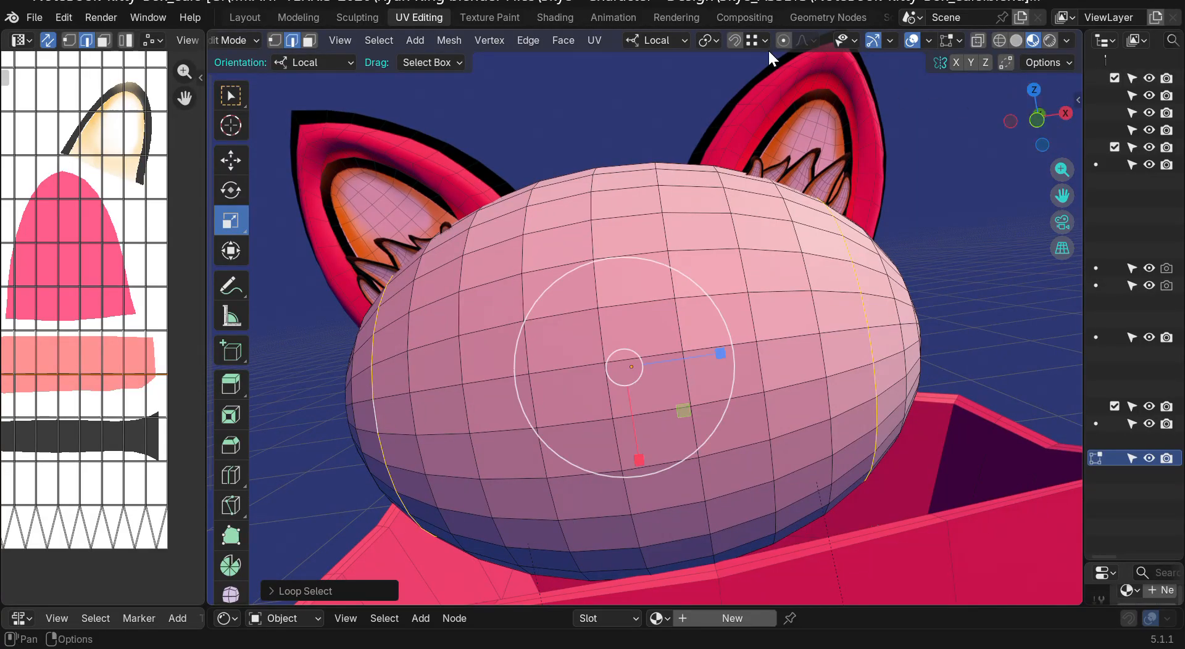
# Step: Turn on proportional editing with Smooth falloff and scale up the two selected head loops at a proportional size of 1.00
pyautogui.click(813, 42)
pyautogui.moveTo(806, 256); pyautogui.dragTo(753, 253)
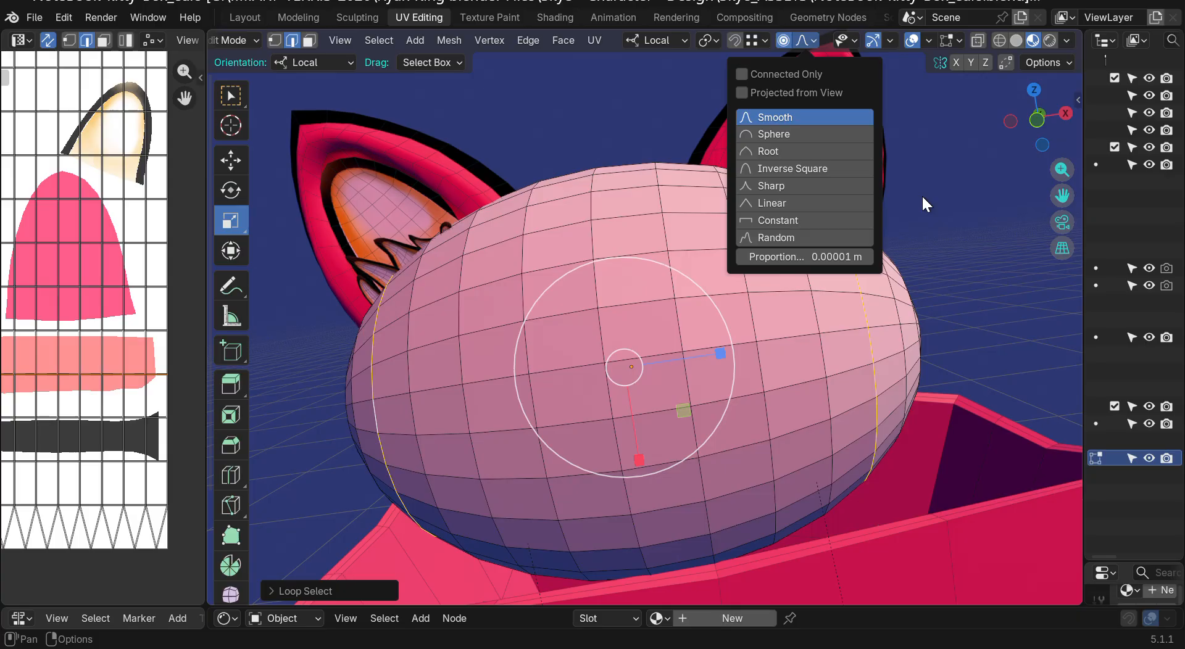
pyautogui.press('Escape')
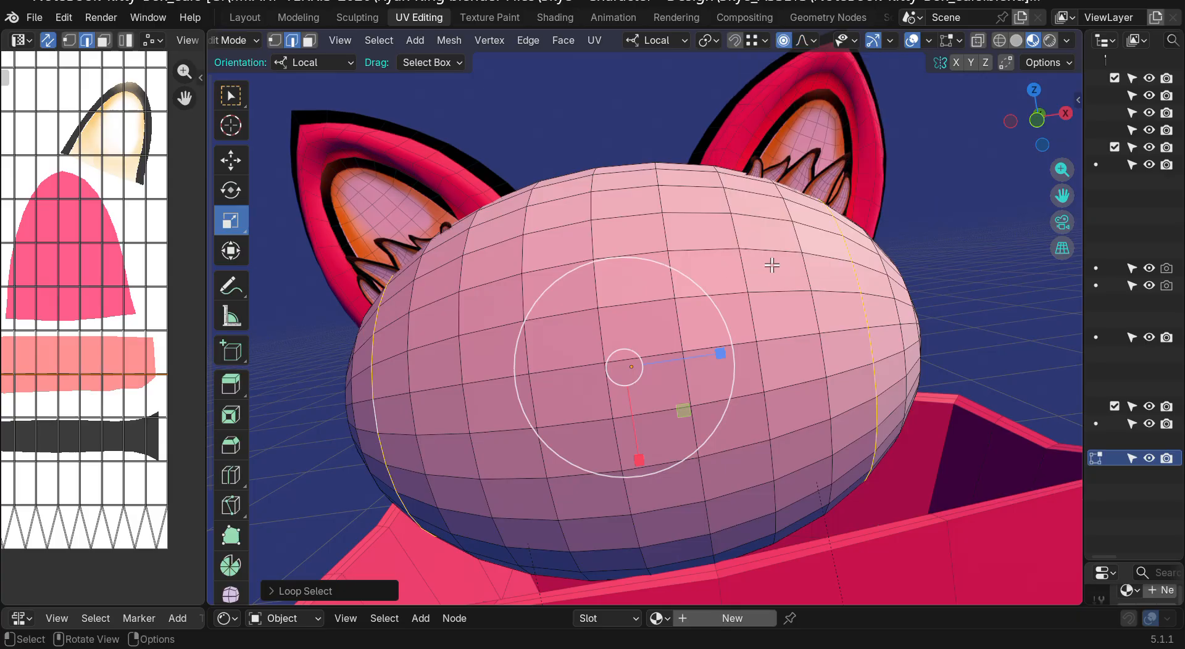
pyautogui.press('s')
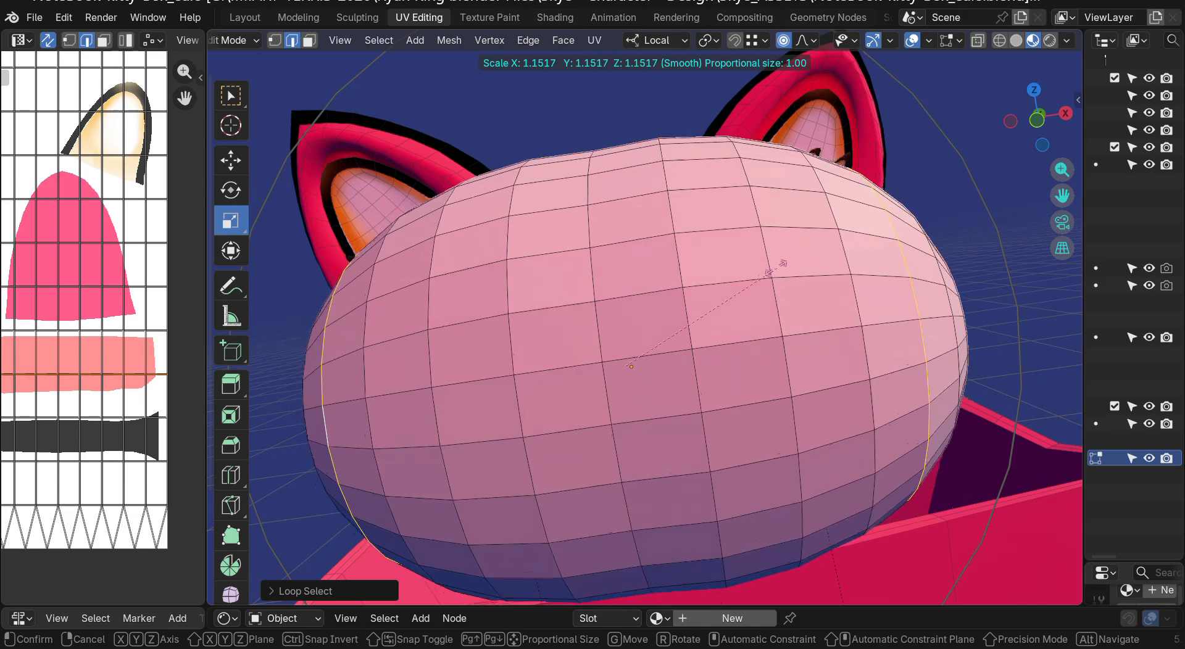
pyautogui.click(765, 270)
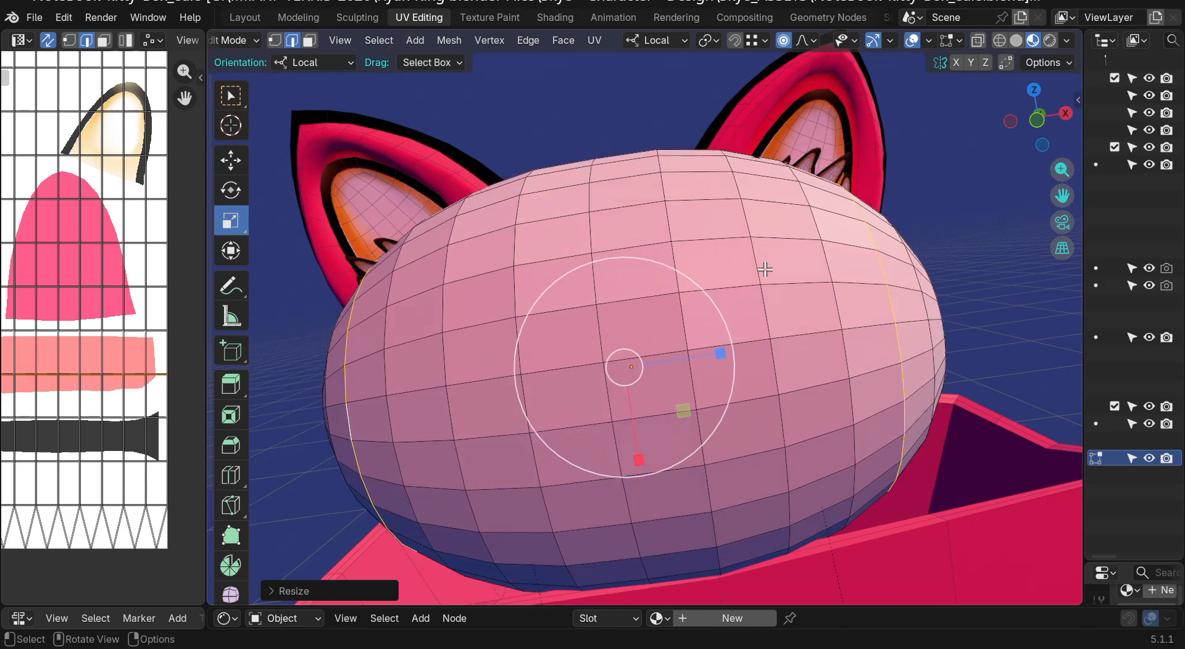
# Step: Set the proportional editing size to 0.1 m and scale the two head loops by 1.003
pyautogui.click(809, 40)
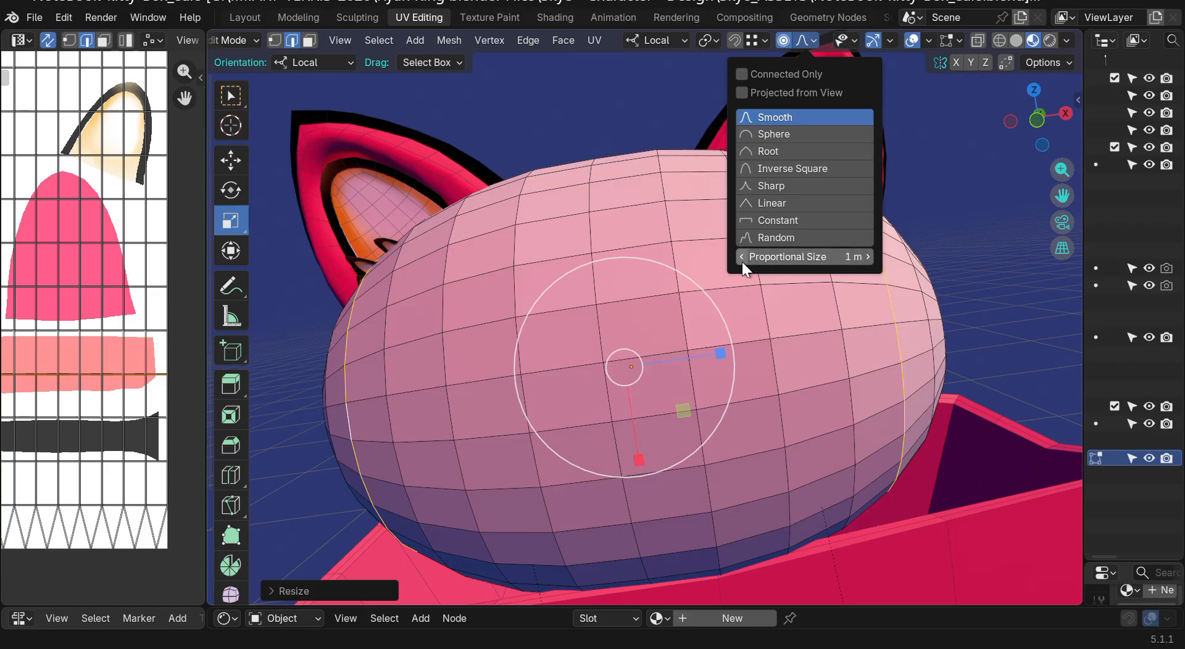
pyautogui.moveTo(778, 257); pyautogui.dragTo(821, 256)
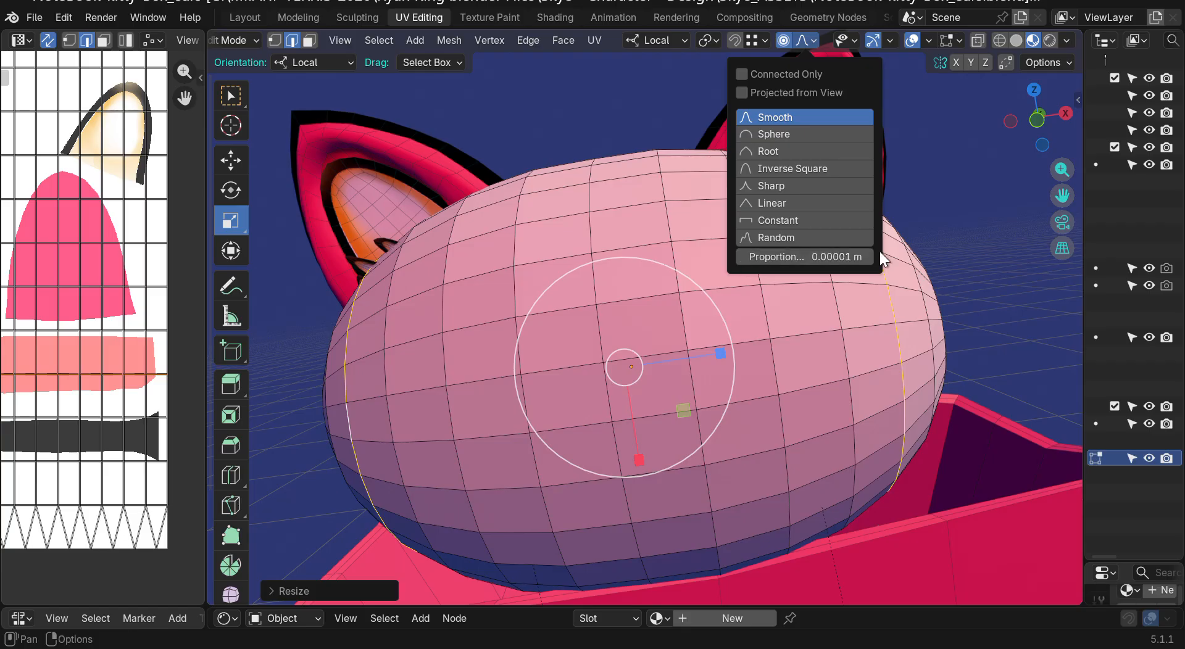
pyautogui.click(870, 255)
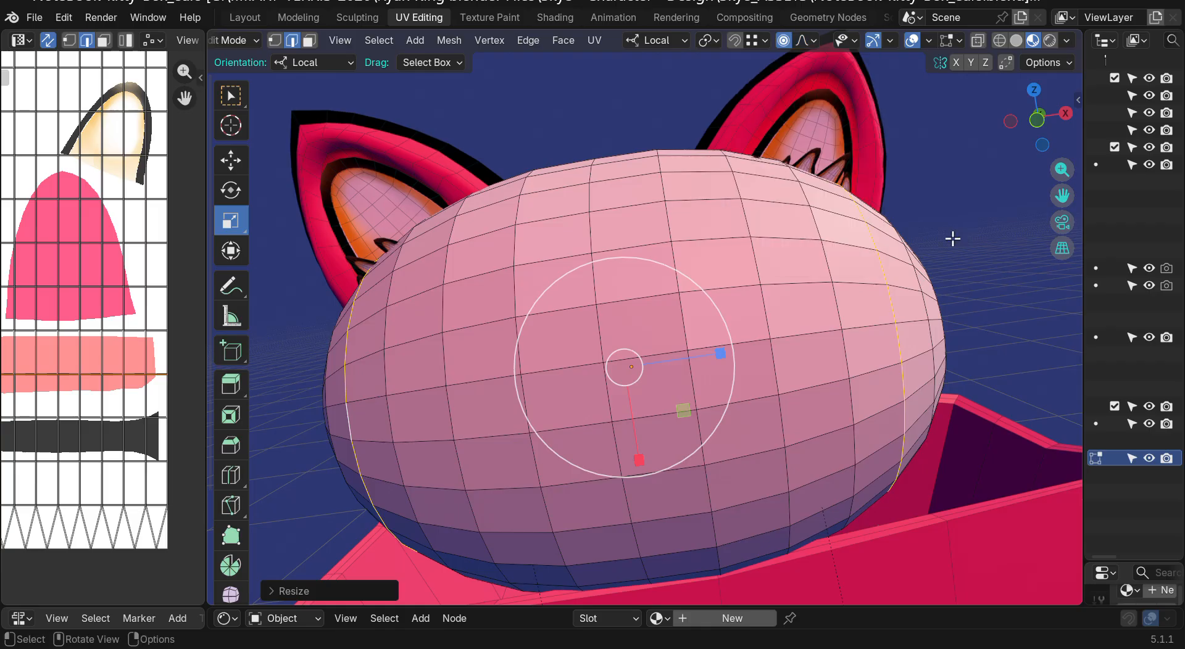
pyautogui.press('s')
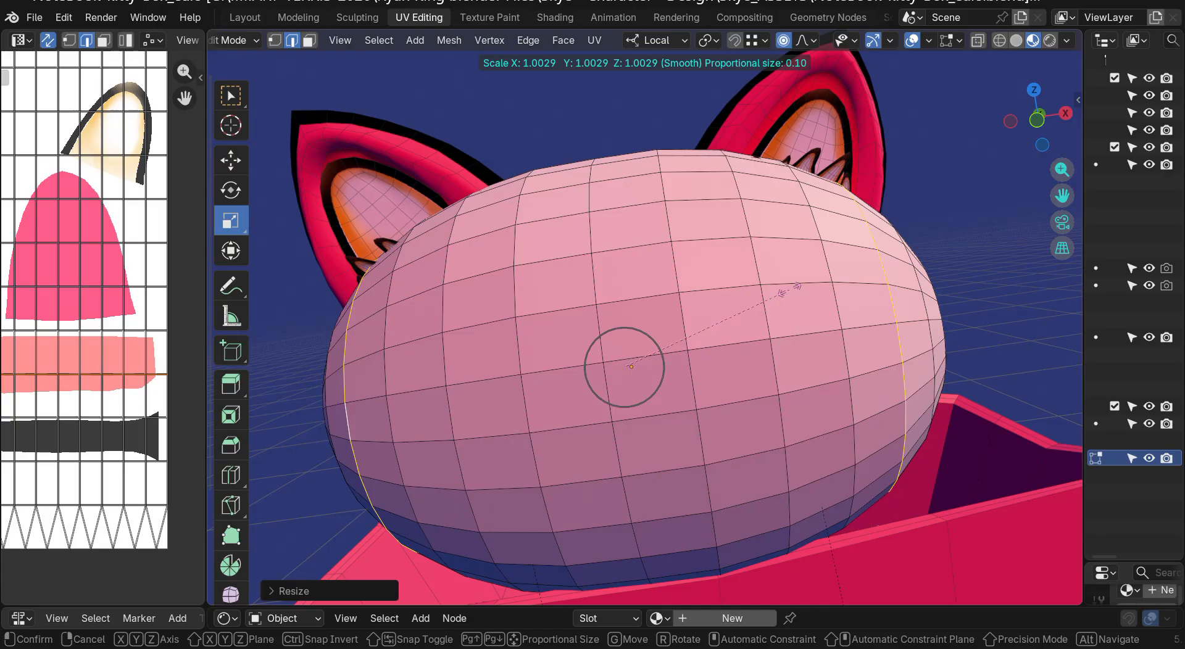
pyautogui.click(794, 288)
# Step: Try Sphere falloff, Connected and a proportional size of 4.160 on the last resize, and undo it
pyautogui.click(287, 591)
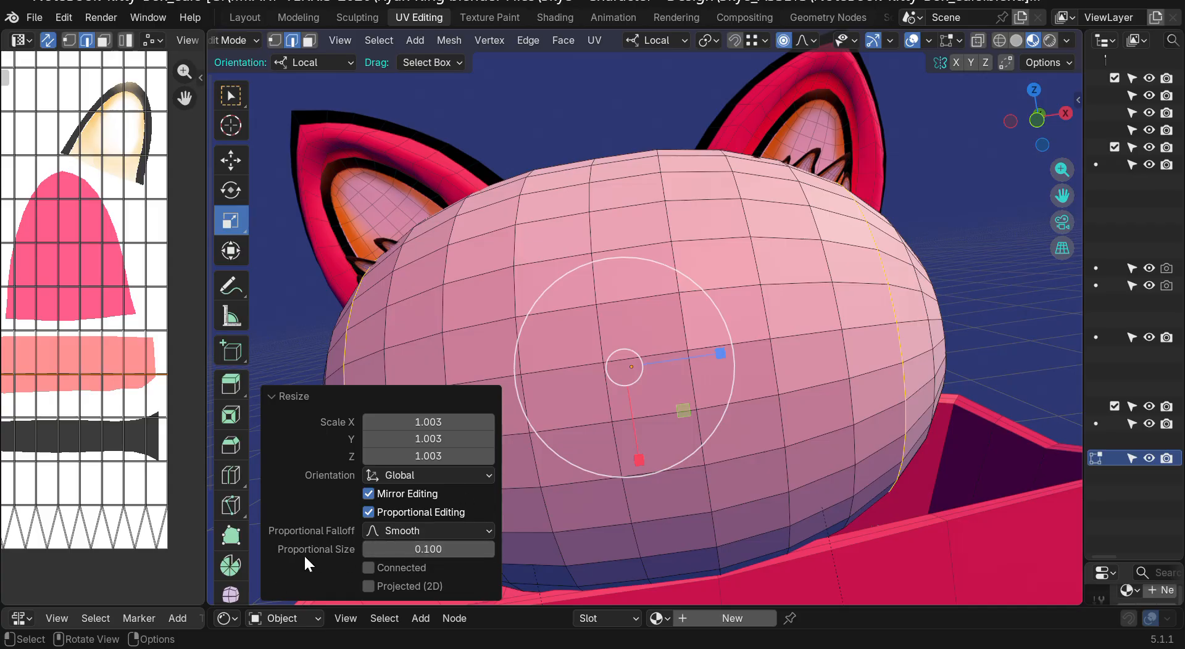
pyautogui.moveTo(401, 549); pyautogui.dragTo(432, 550)
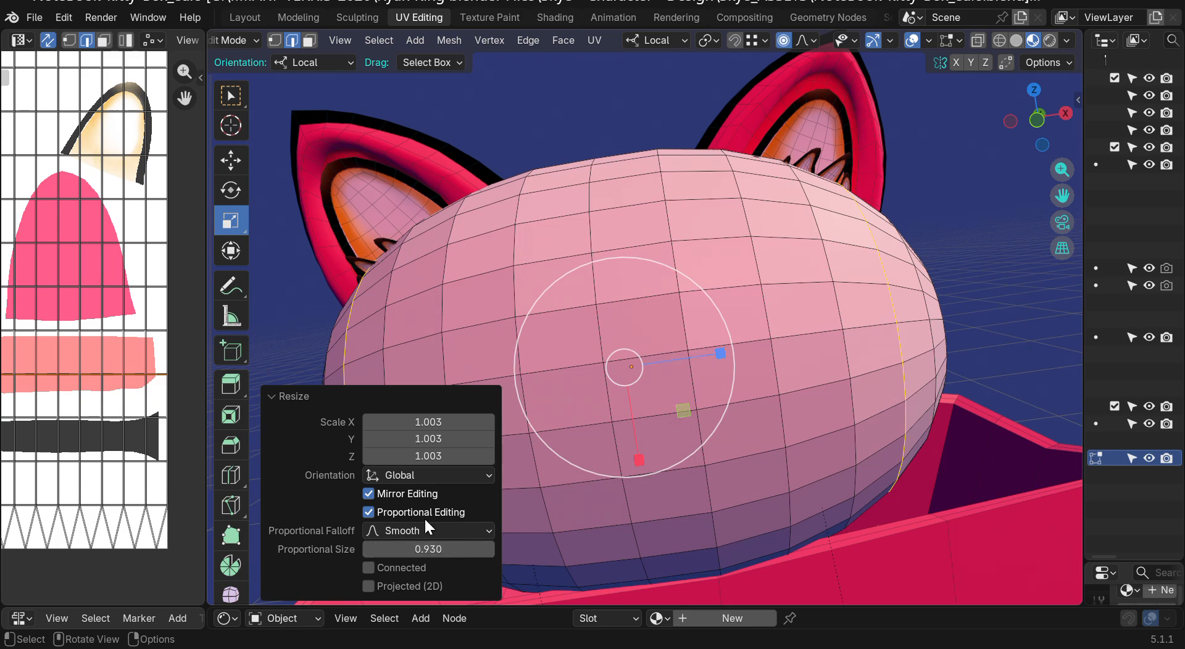
pyautogui.click(407, 530)
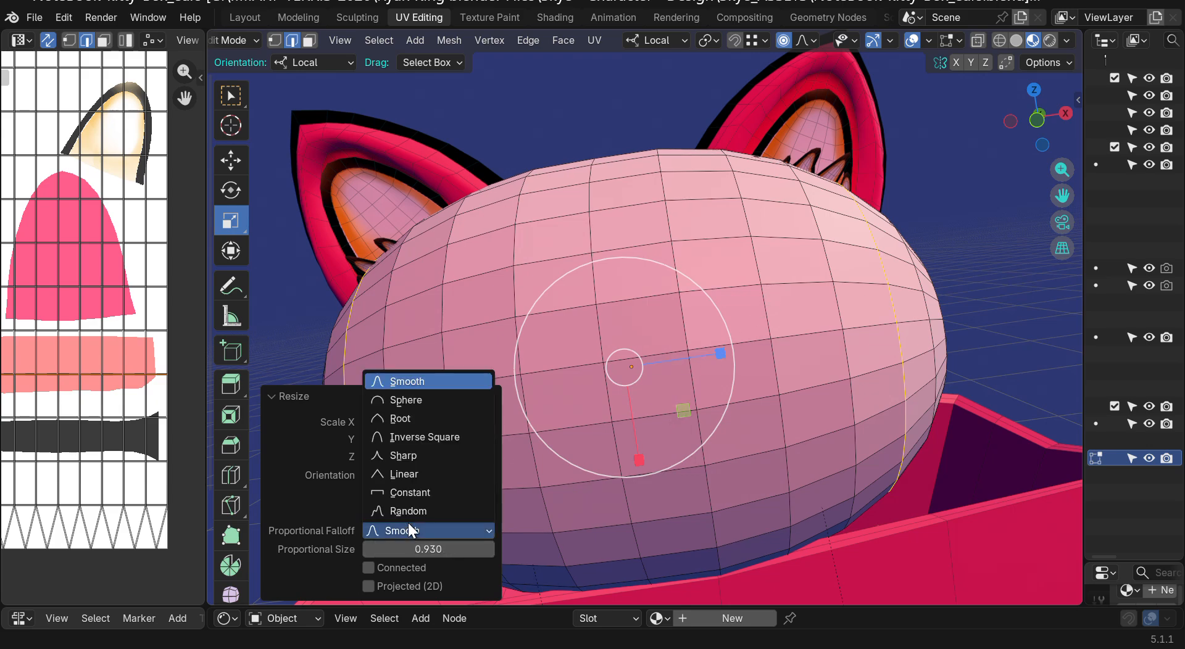
pyautogui.click(404, 401)
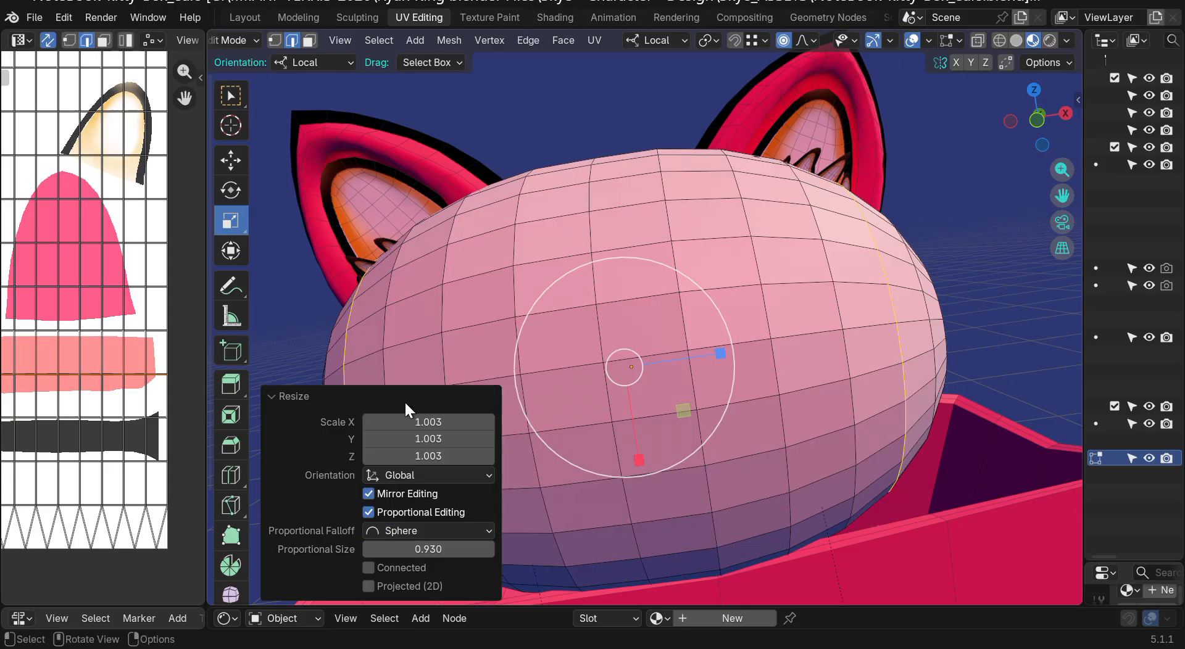
pyautogui.moveTo(426, 549); pyautogui.dragTo(469, 550)
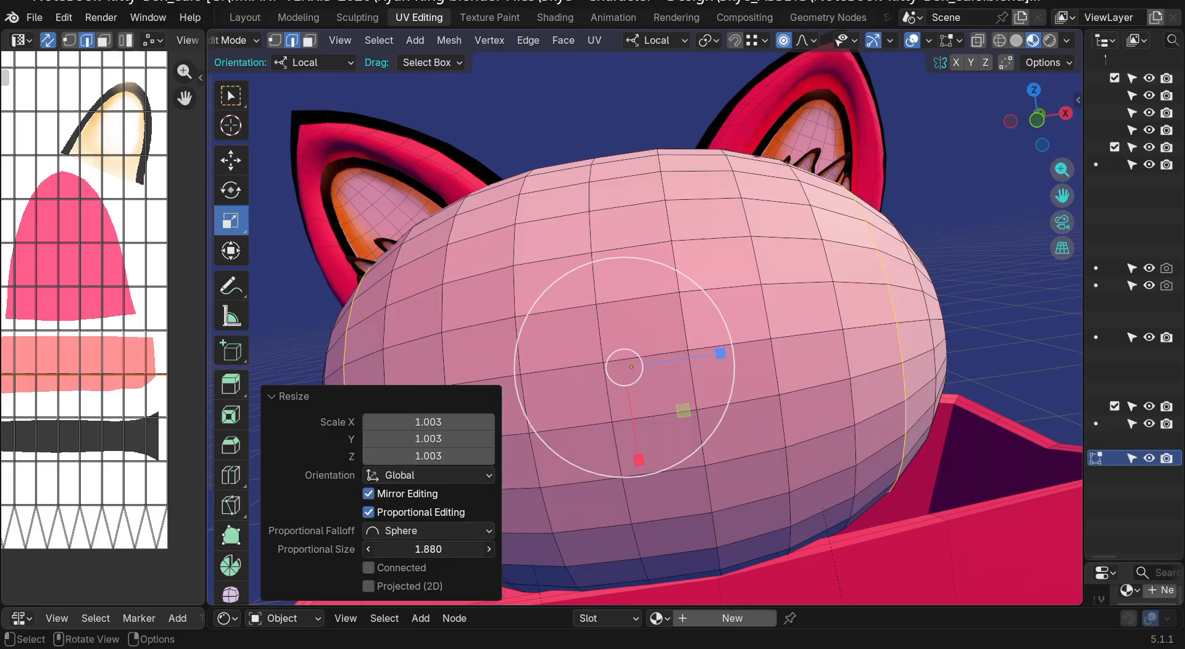
pyautogui.click(369, 567)
pyautogui.moveTo(381, 549); pyautogui.dragTo(358, 569)
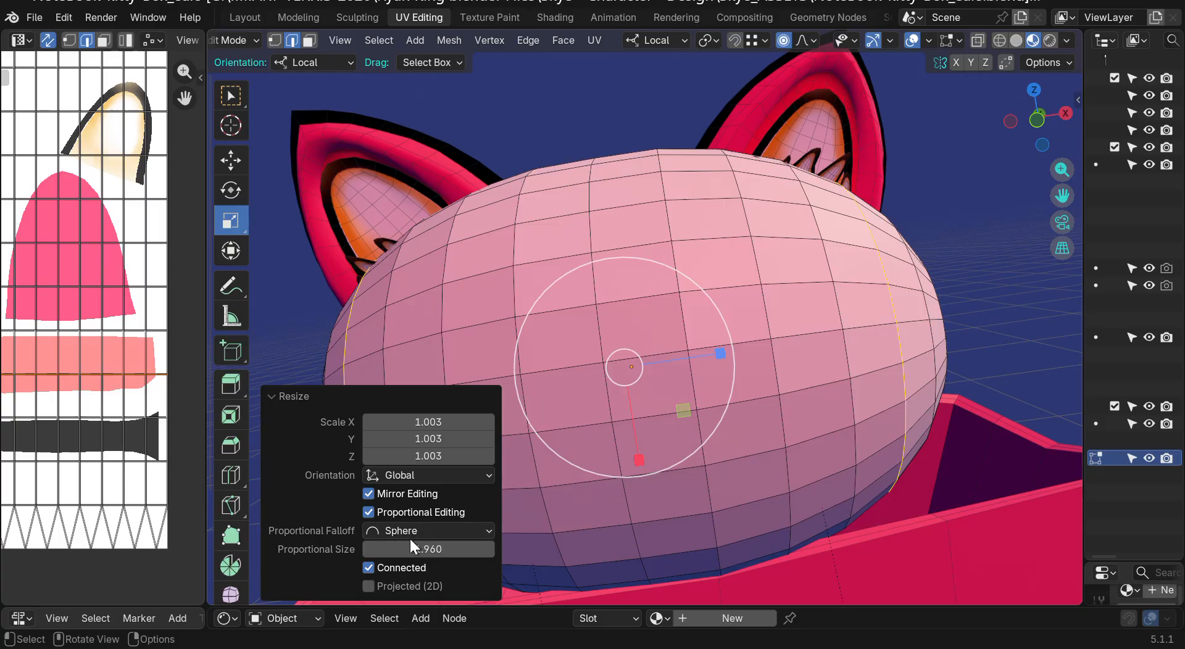
pyautogui.moveTo(389, 549); pyautogui.dragTo(405, 549)
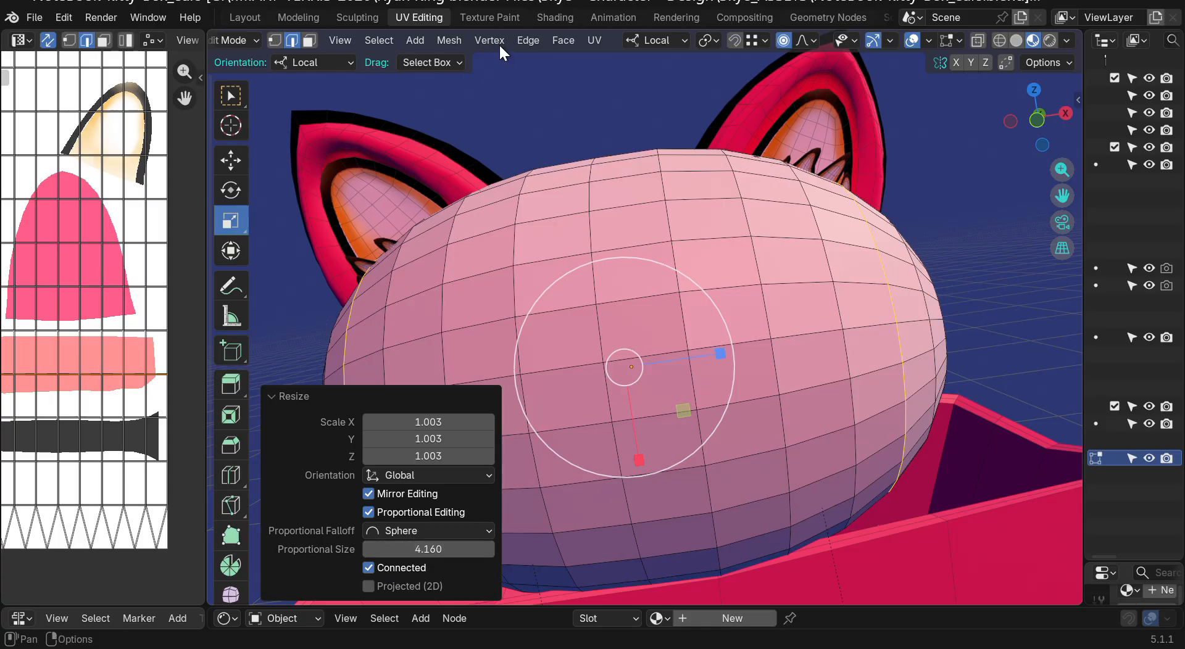
pyautogui.hotkey('ctrl', 'z')
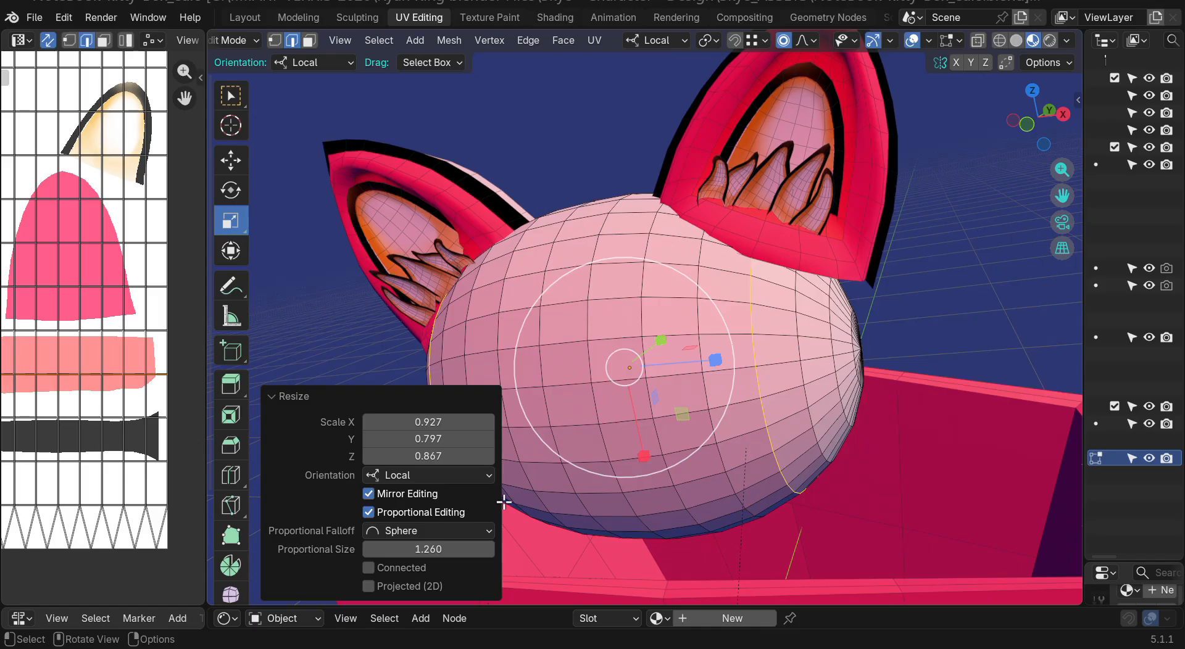
# Step: Adjust the head loops' resize to X scale 0.787 and Y scale 0.857 with a proportional size of 1.350
pyautogui.moveTo(453, 549)
pyautogui.mouseDown()
pyautogui.moveTo(432, 549)
pyautogui.moveTo(506, 549)
pyautogui.moveTo(448, 549)
pyautogui.mouseUp()
pyautogui.rightClick(399, 549)
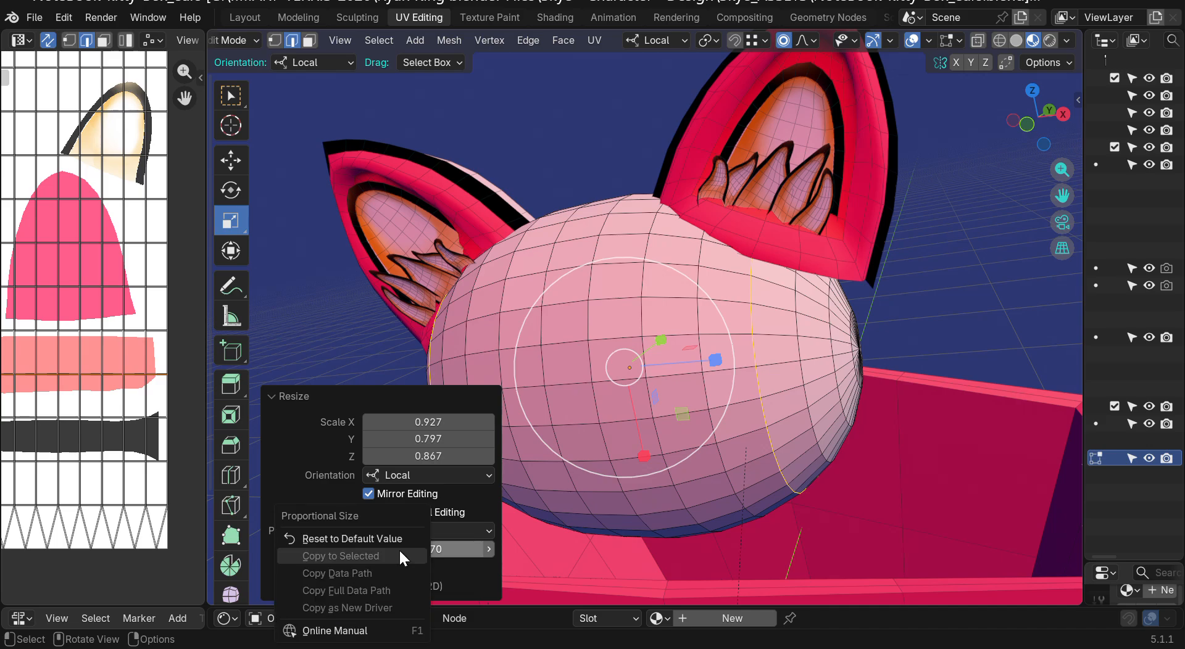
pyautogui.click(358, 541)
pyautogui.moveTo(411, 550)
pyautogui.mouseDown()
pyautogui.moveTo(435, 551)
pyautogui.moveTo(422, 550)
pyautogui.mouseUp()
pyautogui.moveTo(431, 423)
pyautogui.mouseDown()
pyautogui.moveTo(395, 424)
pyautogui.moveTo(459, 437)
pyautogui.moveTo(432, 437)
pyautogui.moveTo(442, 440)
pyautogui.mouseUp()
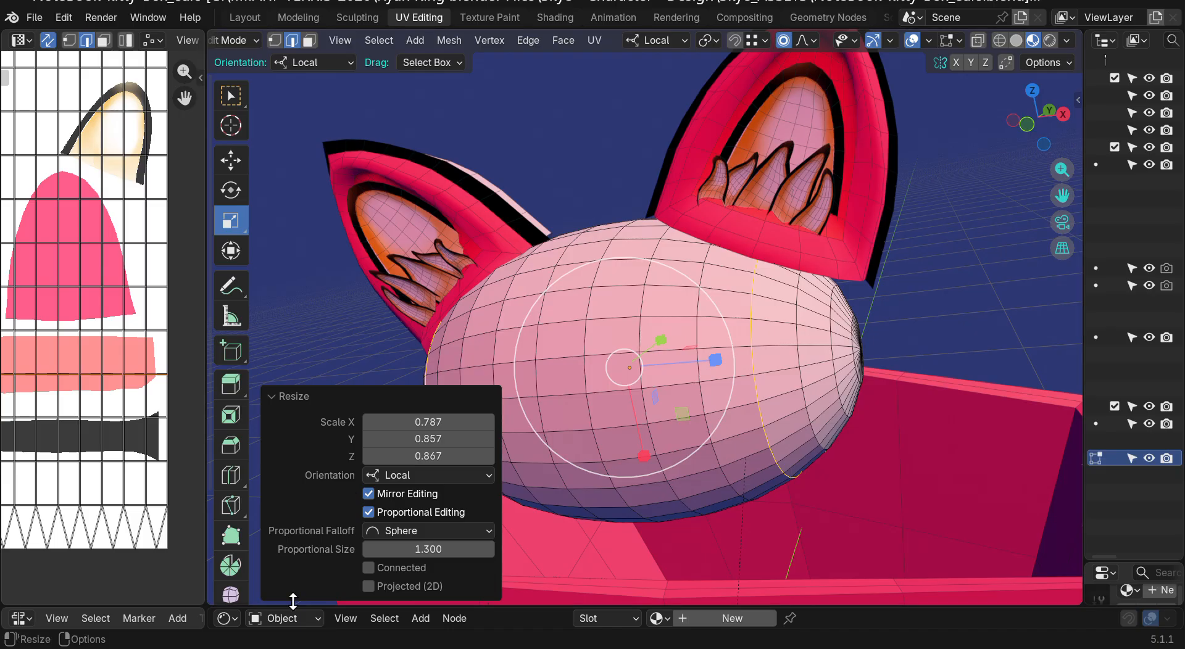
pyautogui.moveTo(405, 552); pyautogui.dragTo(421, 551)
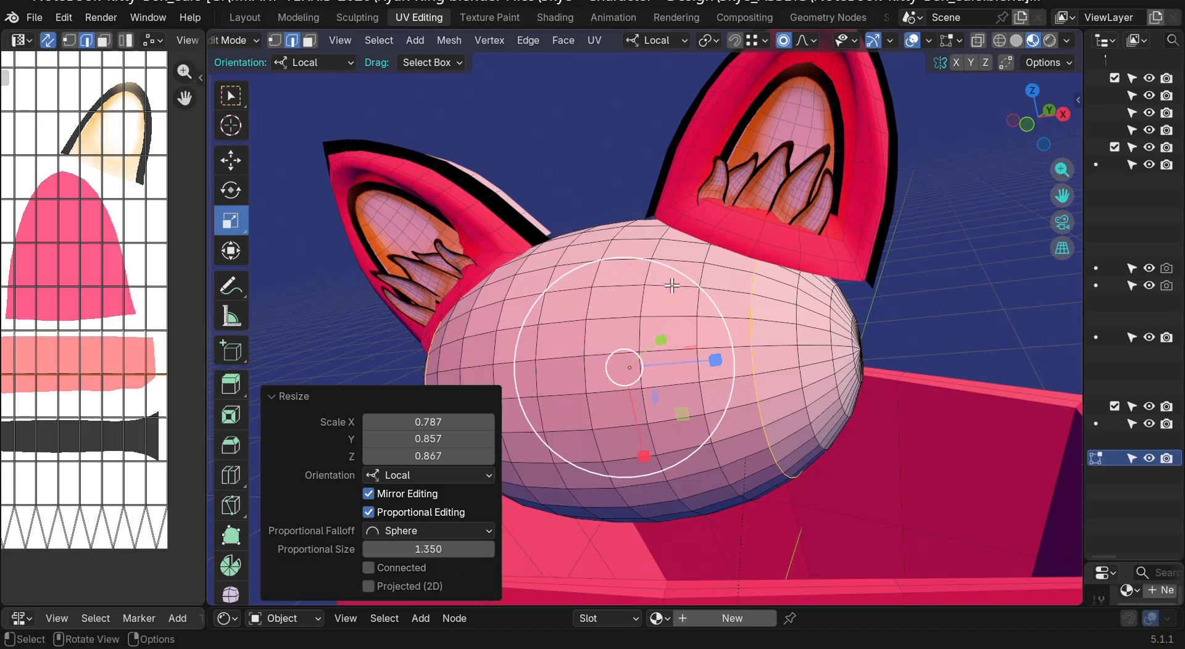
# Step: Scale the selected head loops uniformly by 1.052 with connected Smooth falloff, and clear the selection
pyautogui.moveTo(674, 374); pyautogui.dragTo(676, 374)
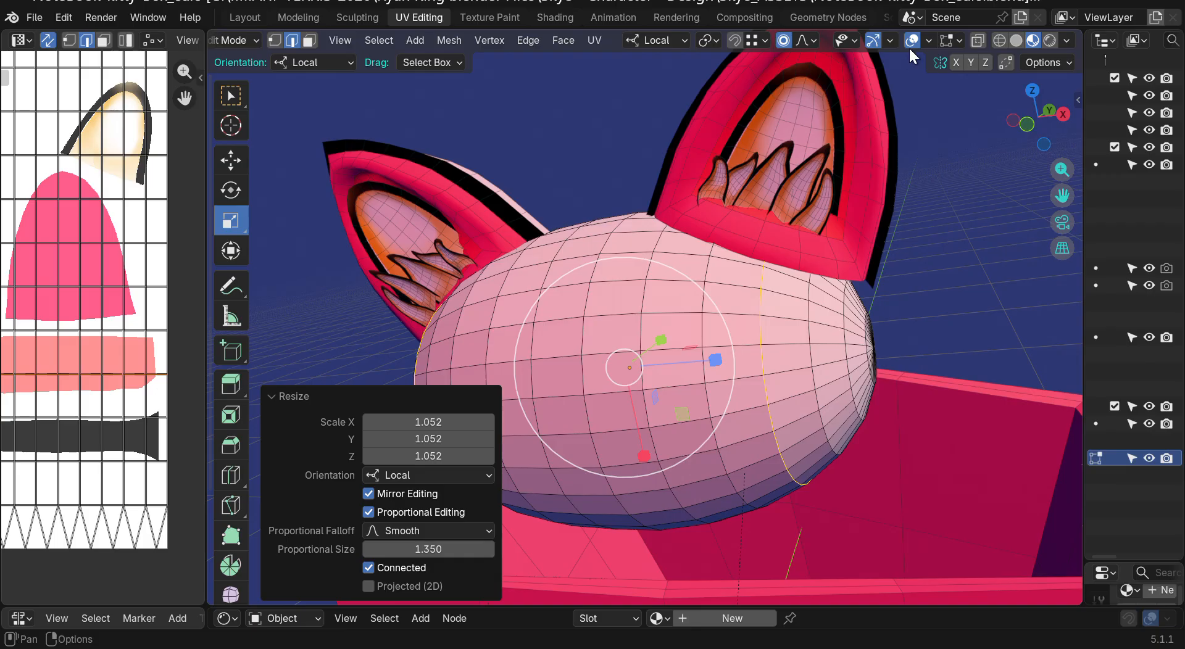
pyautogui.click(611, 117)
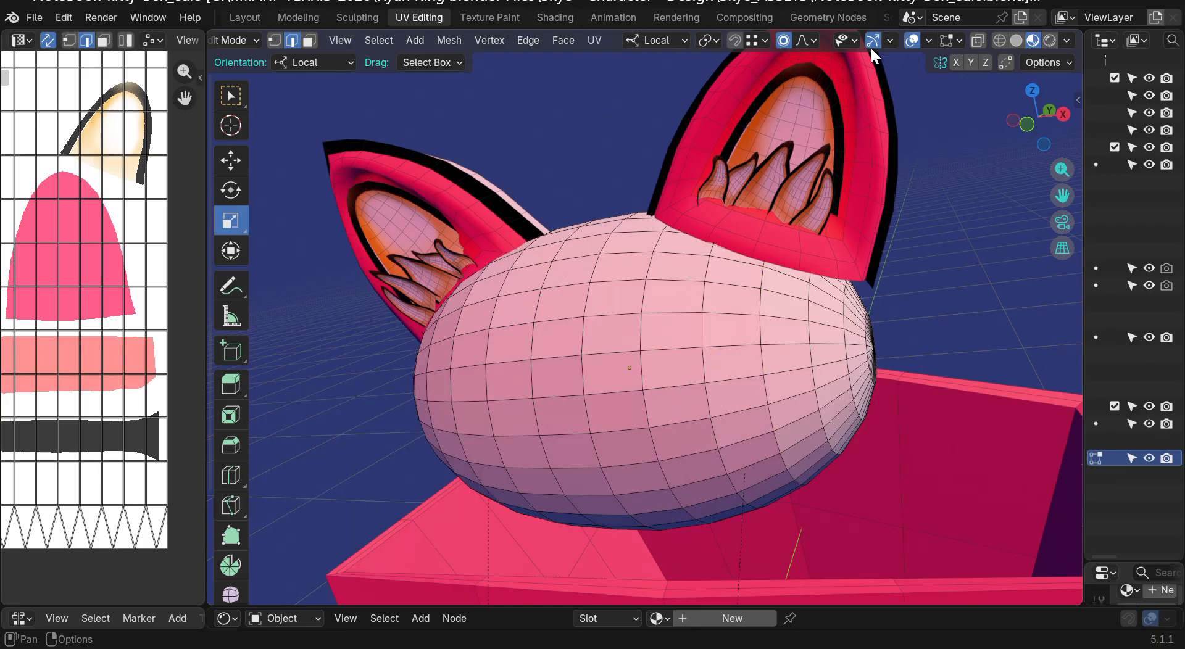
# Step: Set the proportional editing size to 1.25 m
pyautogui.click(802, 40)
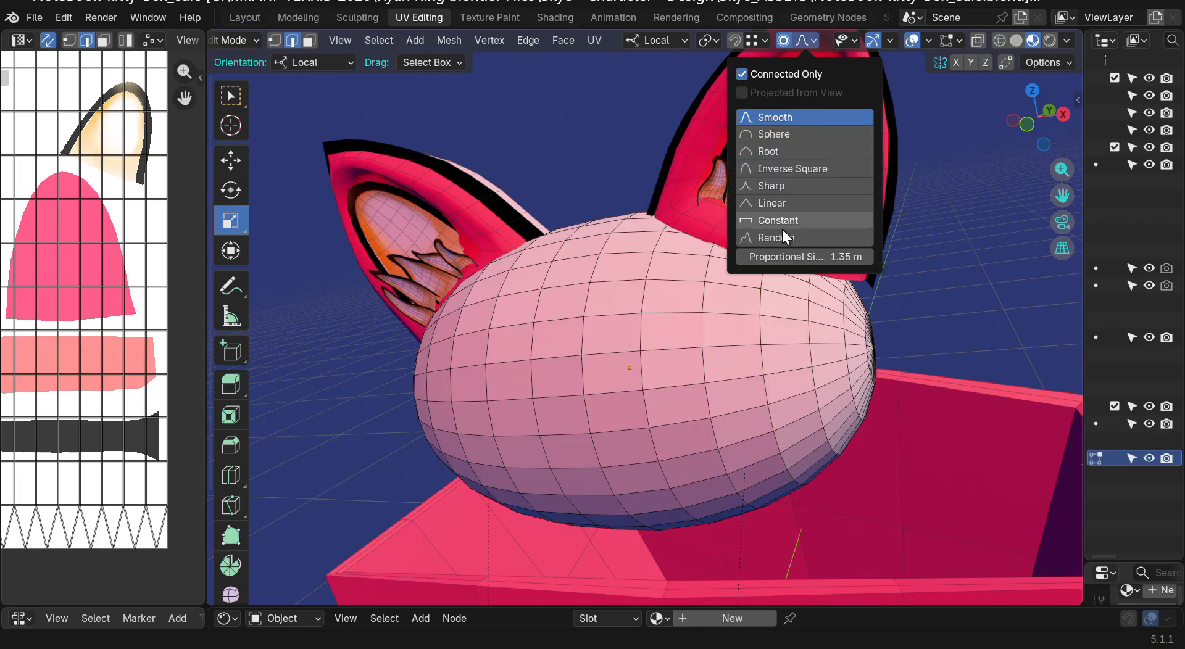
pyautogui.moveTo(803, 257); pyautogui.dragTo(802, 256)
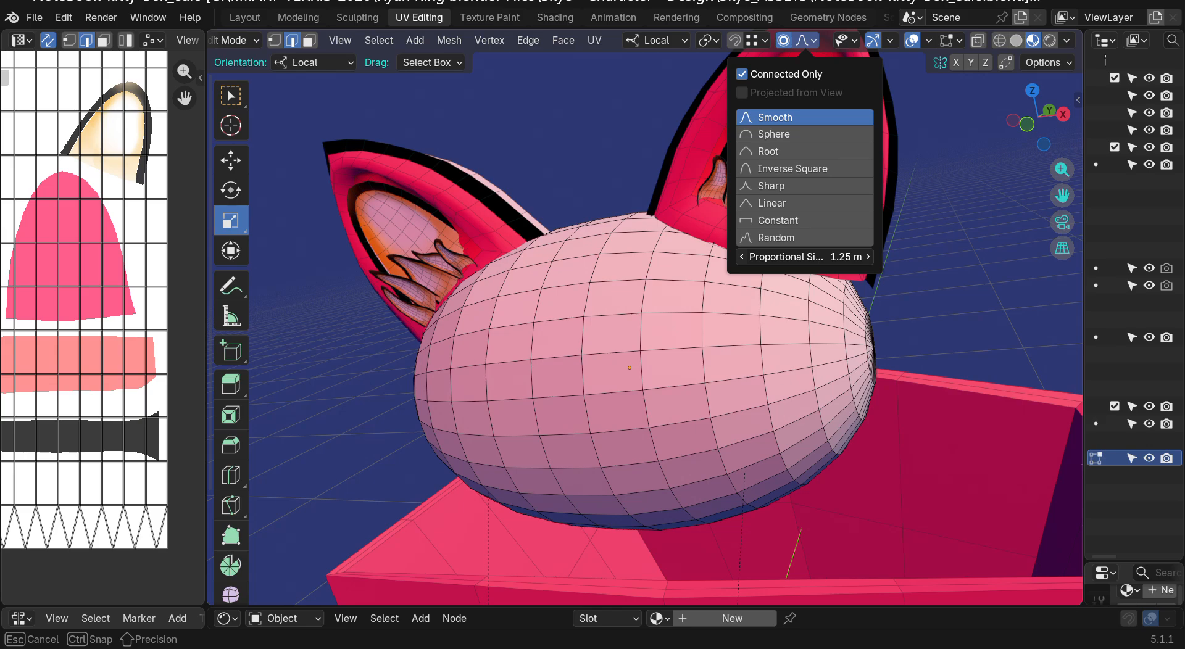
pyautogui.click(739, 257)
pyautogui.click(861, 256)
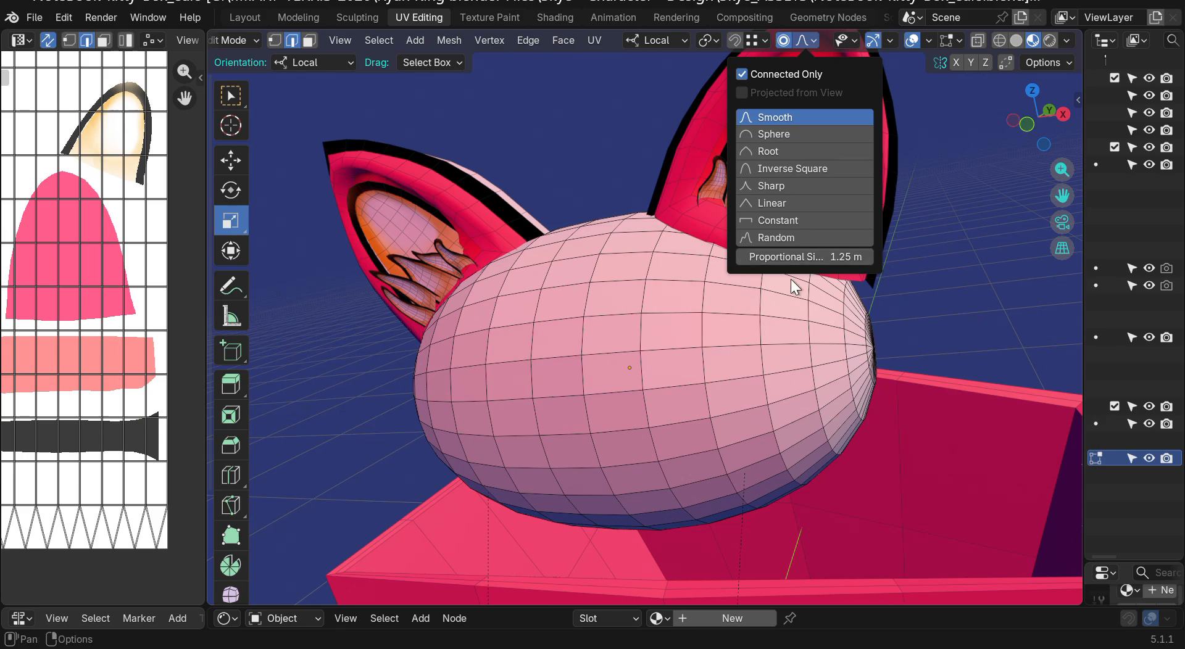
# Step: Select one ring edge loop on each side of the head sphere, roughly below the ears
pyautogui.moveTo(1064, 104); pyautogui.dragTo(1047, 108)
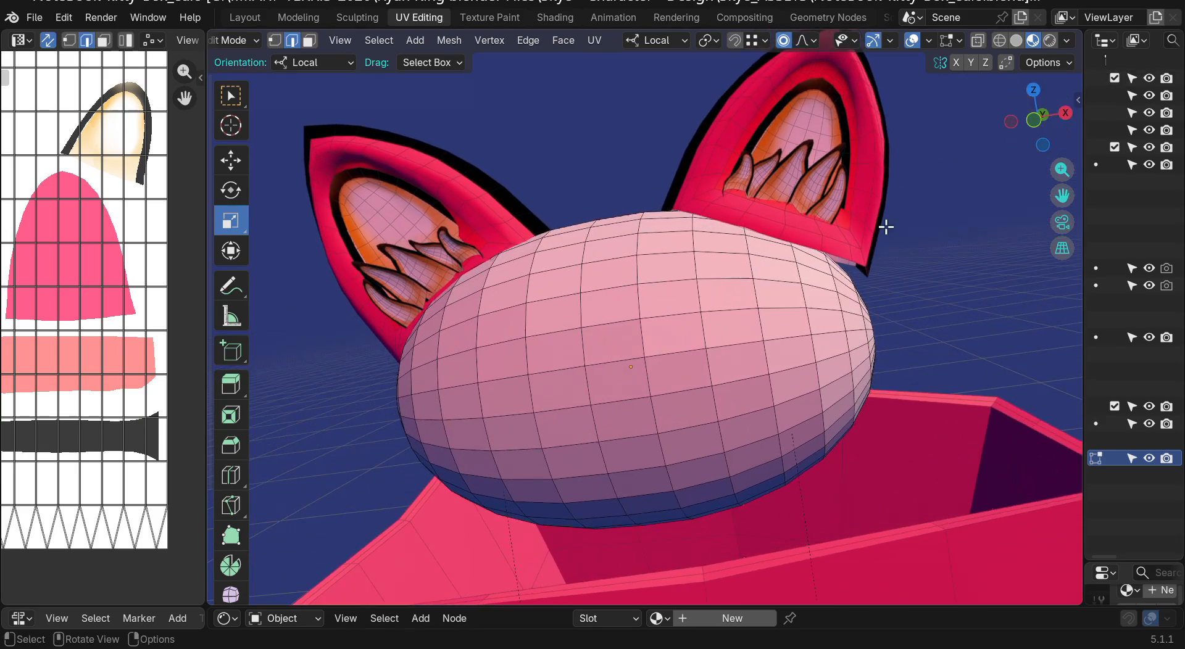
pyautogui.keyDown('alt'); pyautogui.click(759, 301); pyautogui.keyUp('alt')
pyautogui.keyDown('alt'); pyautogui.keyDown('shift'); pyautogui.click(440, 375); pyautogui.keyUp('shift'); pyautogui.keyUp('alt')
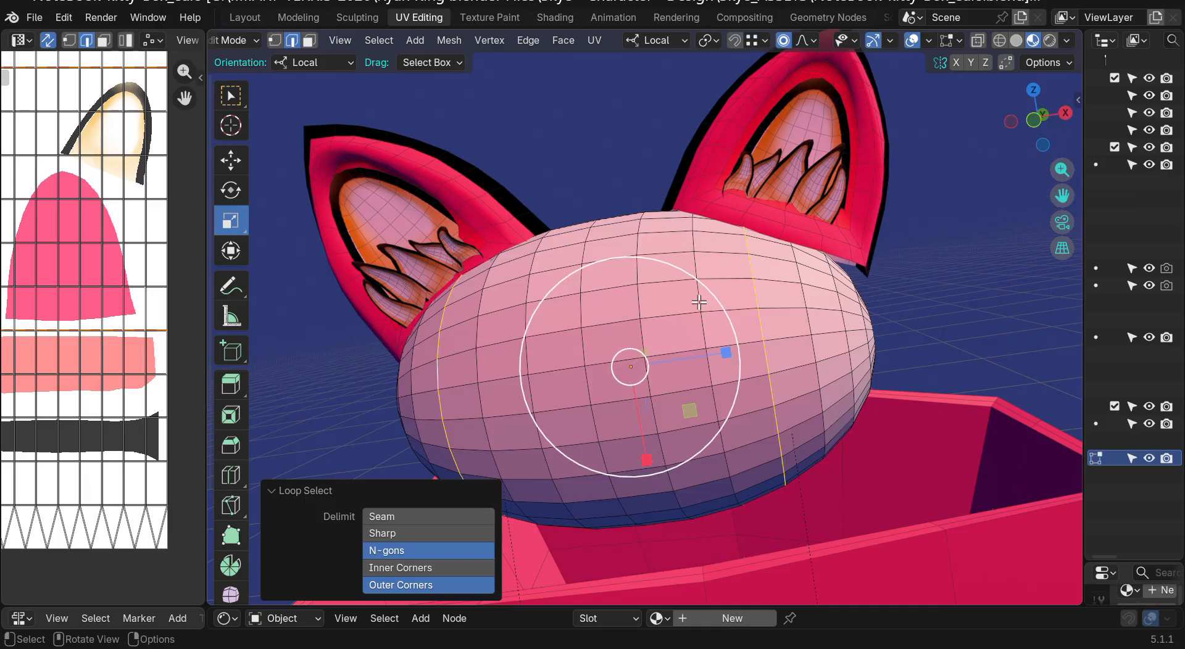
pyautogui.moveTo(1032, 123); pyautogui.dragTo(1040, 116)
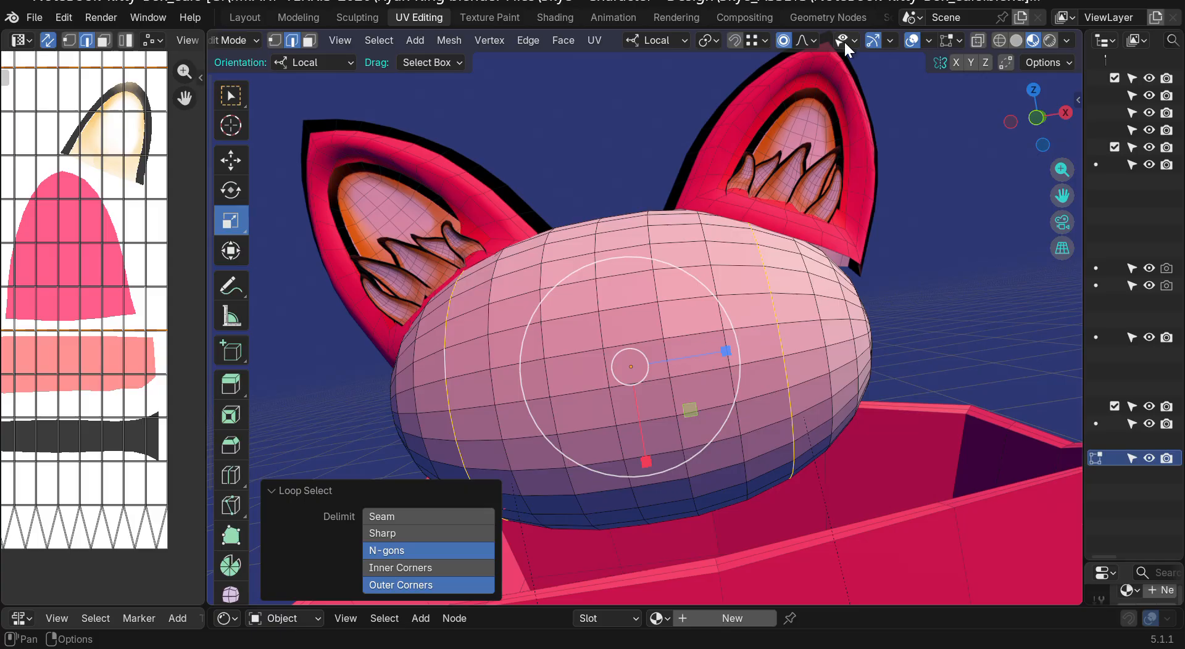
# Step: Change the proportional falloff to Inverse Square and set the proportional size to 1.55 m
pyautogui.click(813, 41)
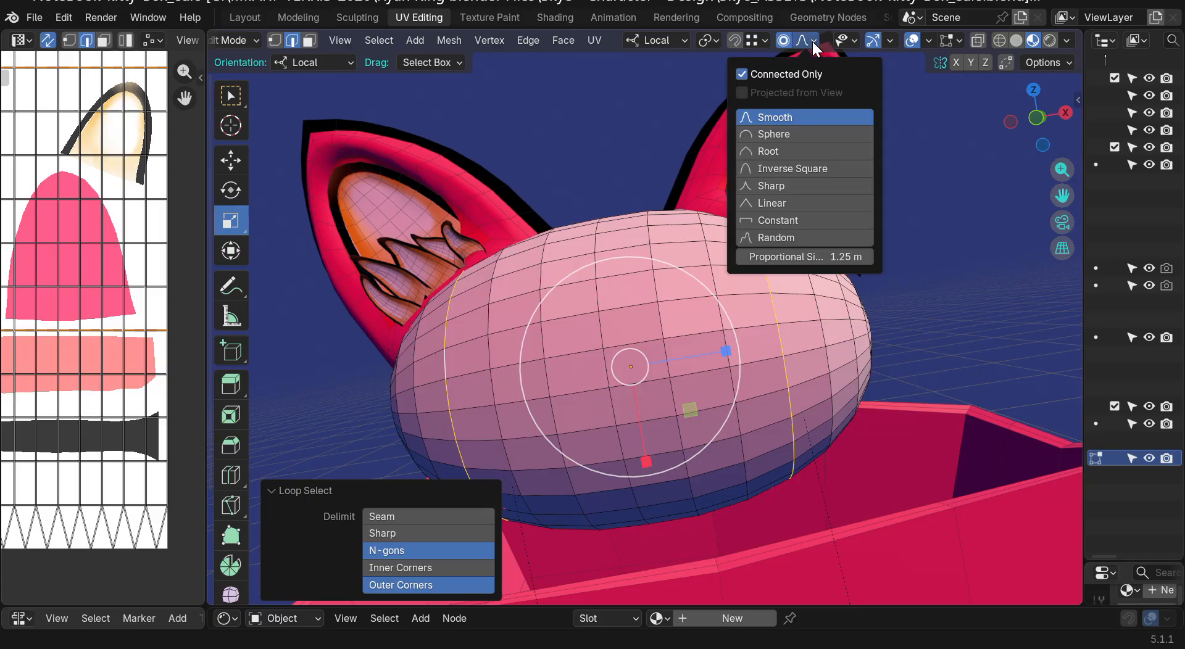
pyautogui.click(758, 197)
pyautogui.click(759, 187)
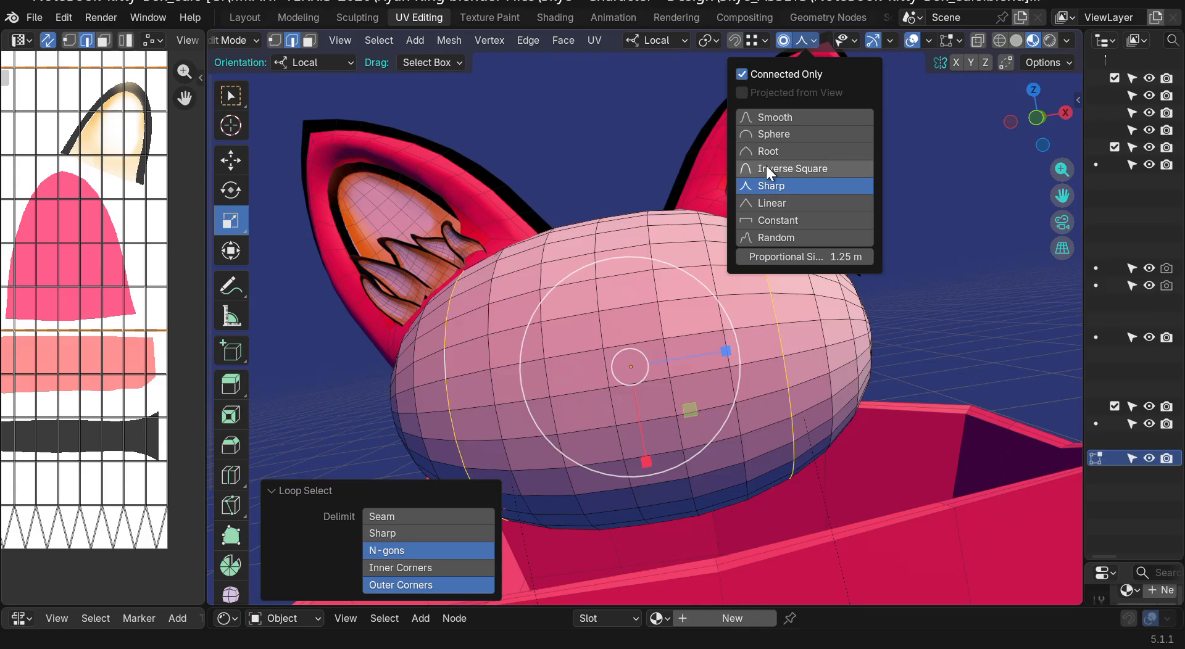
pyautogui.click(765, 170)
pyautogui.click(868, 257)
pyautogui.click(869, 258)
pyautogui.click(869, 257)
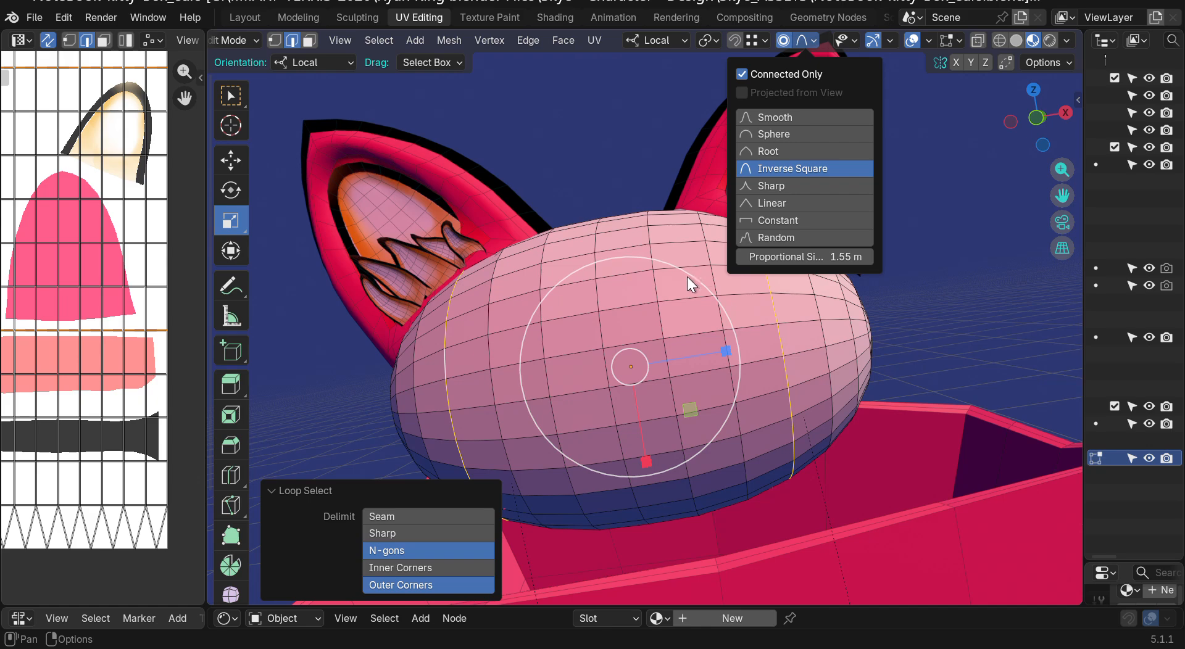
# Step: Scale the two head loops uniformly by 1.092 and narrow that resize's proportional size to 0.310
pyautogui.moveTo(661, 260); pyautogui.dragTo(683, 254)
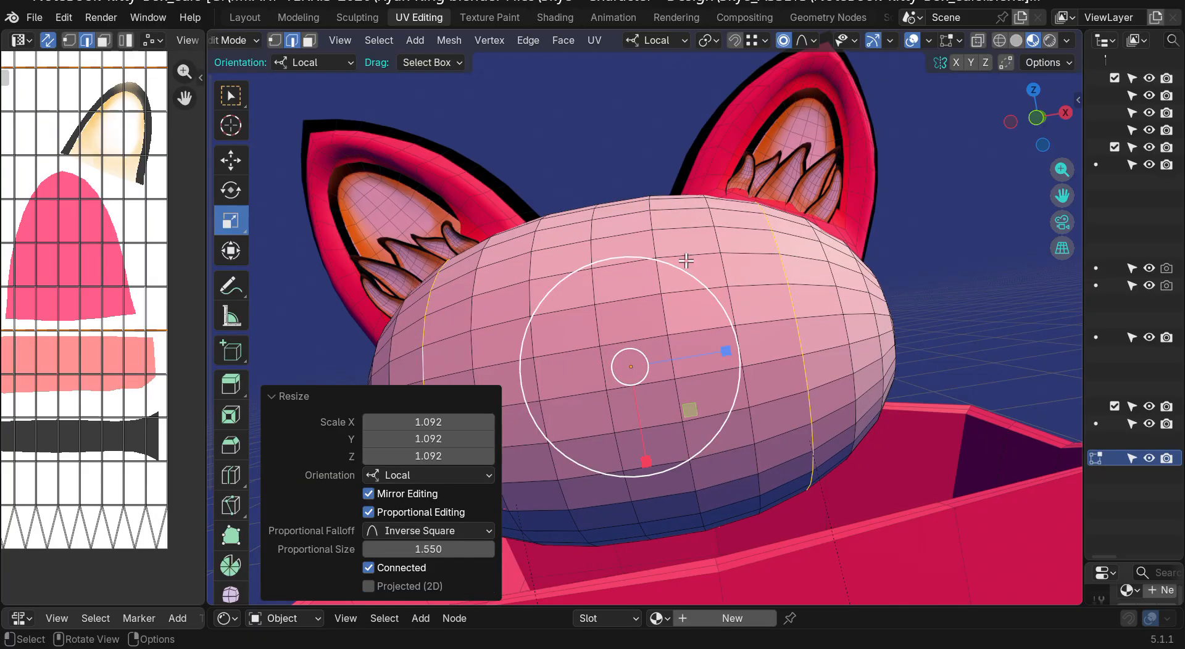
pyautogui.click(370, 554)
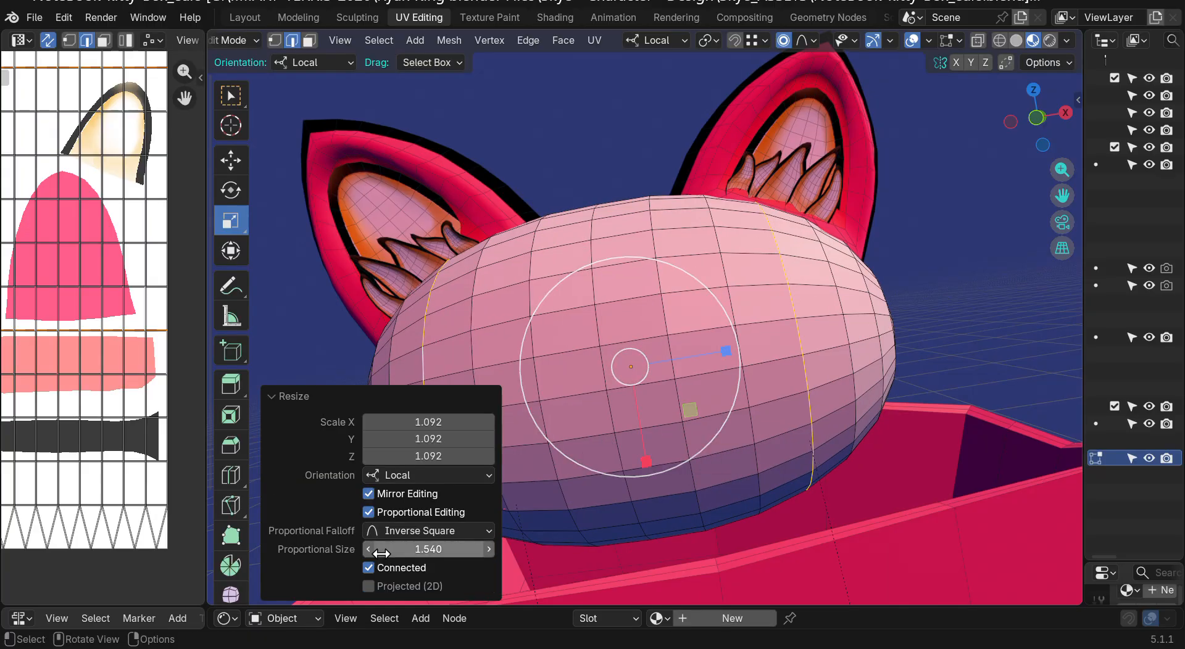
pyautogui.moveTo(381, 554); pyautogui.dragTo(343, 554)
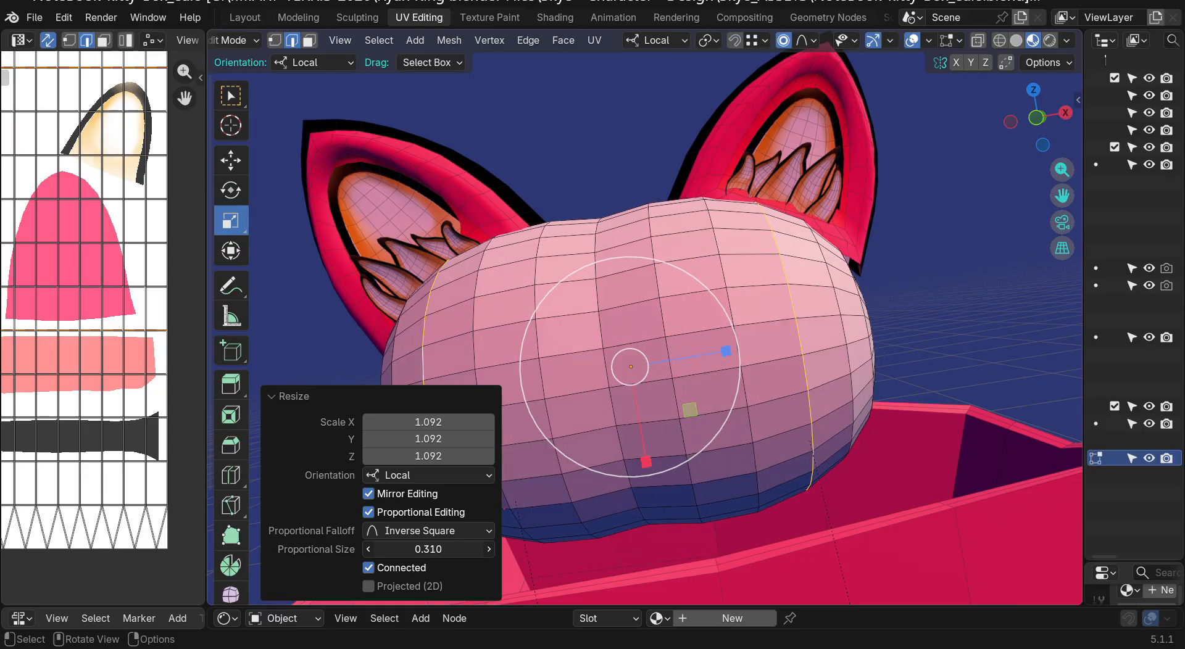
# Step: Clear the selection and select the ring edge loop in the dip at the middle of the head
pyautogui.click(619, 100)
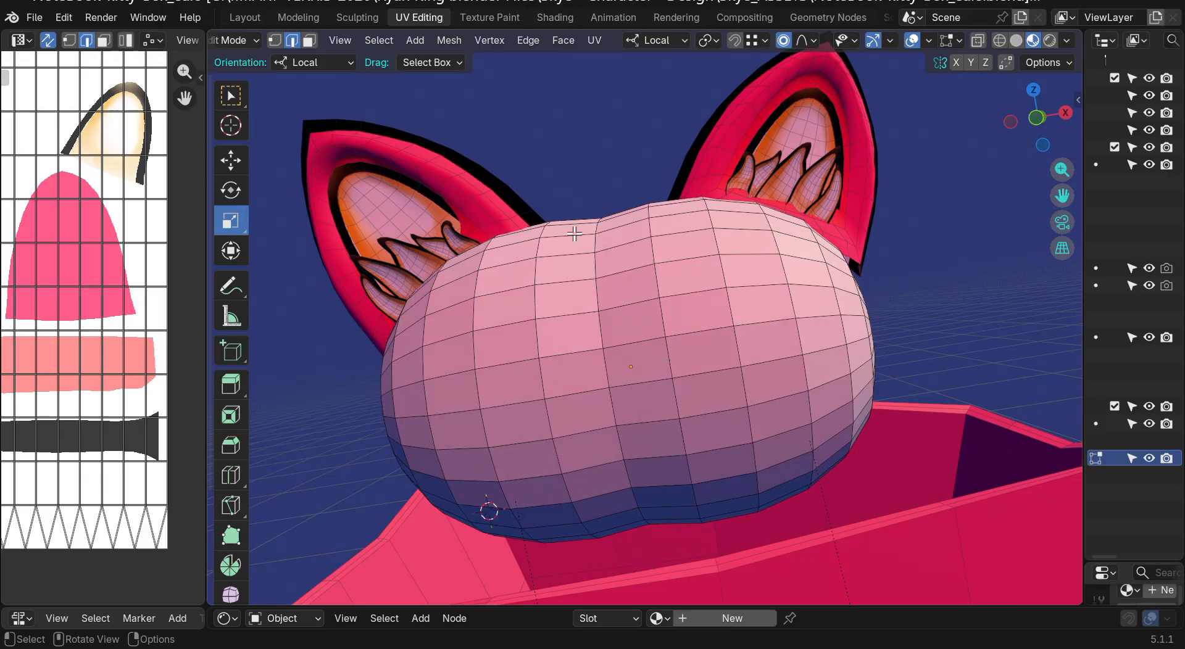
pyautogui.keyDown('alt'); pyautogui.click(596, 270); pyautogui.keyUp('alt')
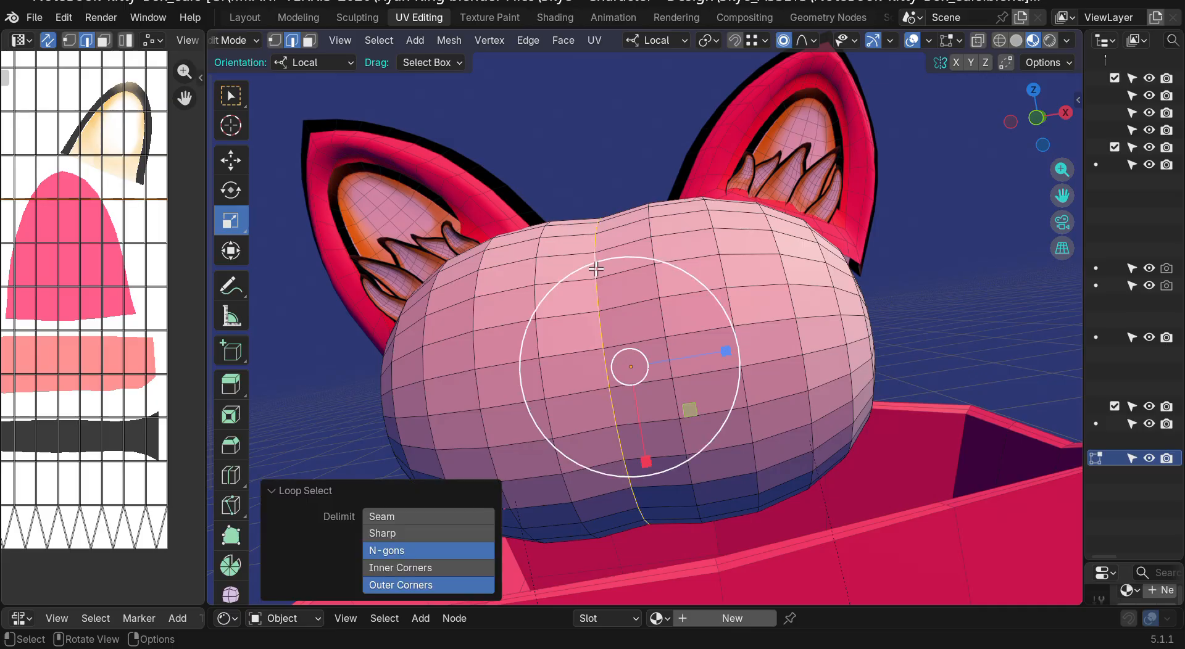
# Step: Turn off proportional editing and scale the head's middle edge loop up by about 1.035
pyautogui.moveTo(607, 251)
pyautogui.mouseDown(button='middle')
pyautogui.moveTo(660, 235)
pyautogui.moveTo(610, 250)
pyautogui.moveTo(623, 247)
pyautogui.mouseUp(button='middle')
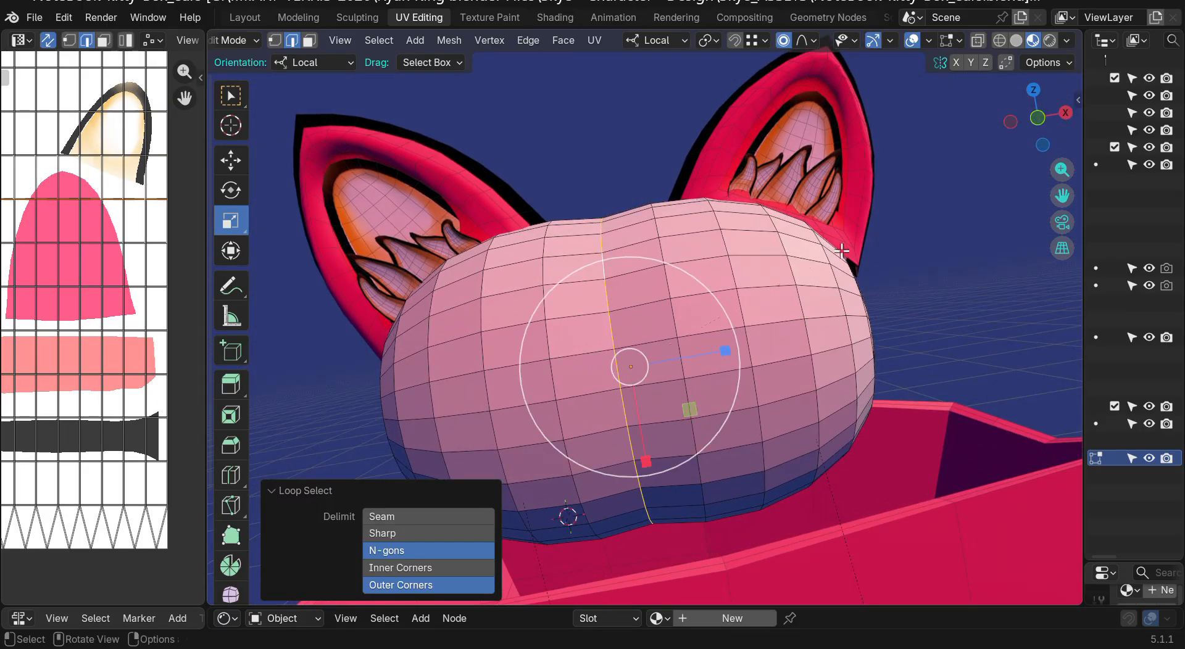
pyautogui.press('s')
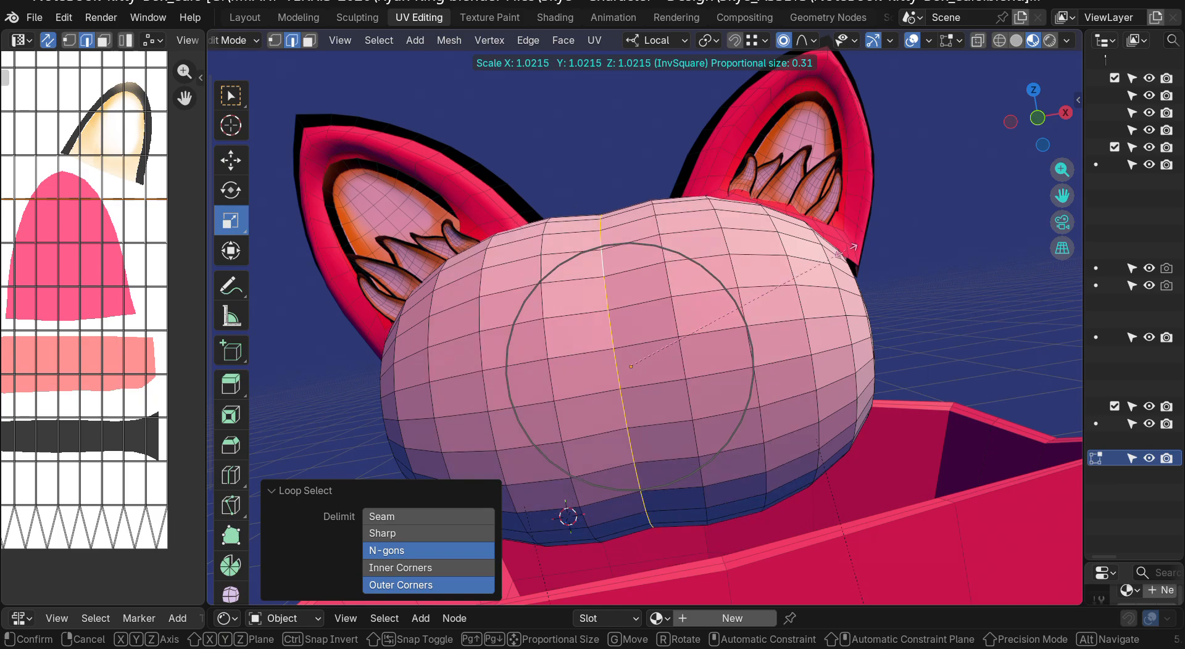
pyautogui.click(844, 253)
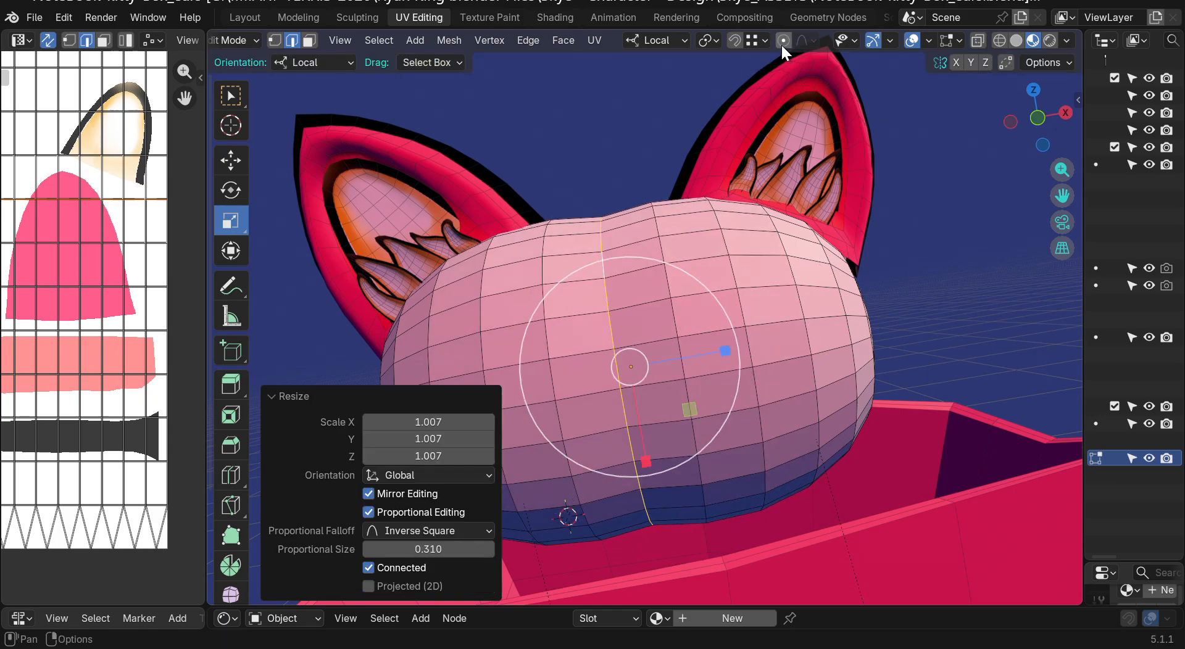
pyautogui.press('s')
pyautogui.click(679, 206)
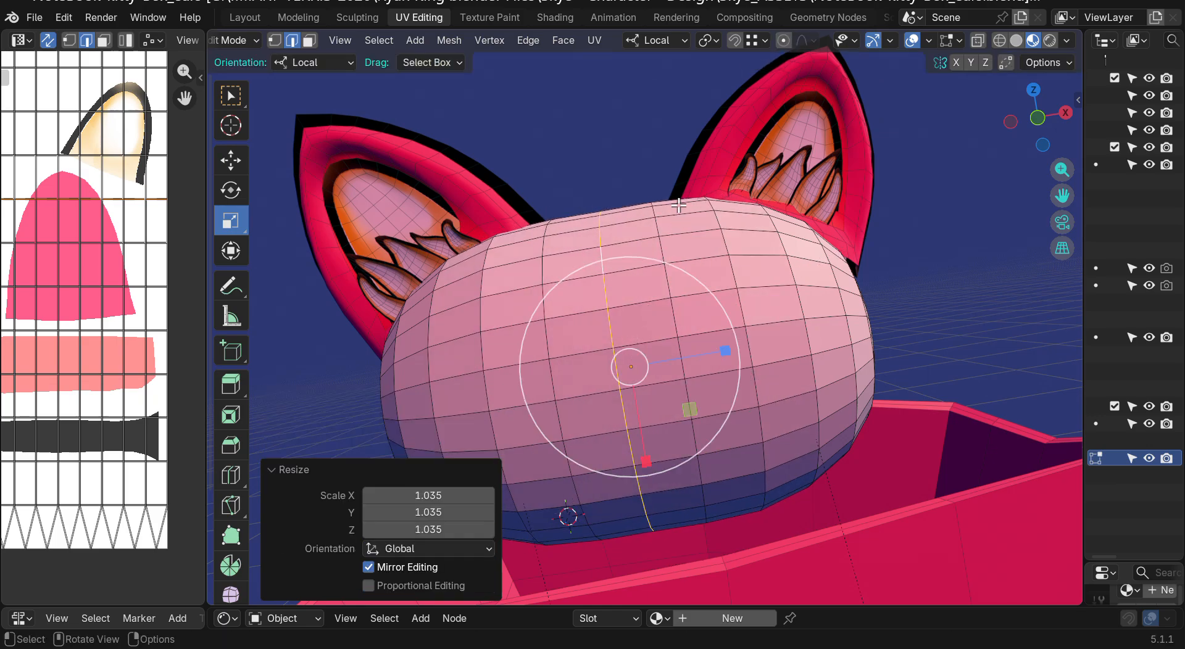
pyautogui.moveTo(1037, 127)
pyautogui.mouseDown()
pyautogui.moveTo(929, 127)
pyautogui.moveTo(1089, 128)
pyautogui.moveTo(1029, 130)
pyautogui.mouseUp()
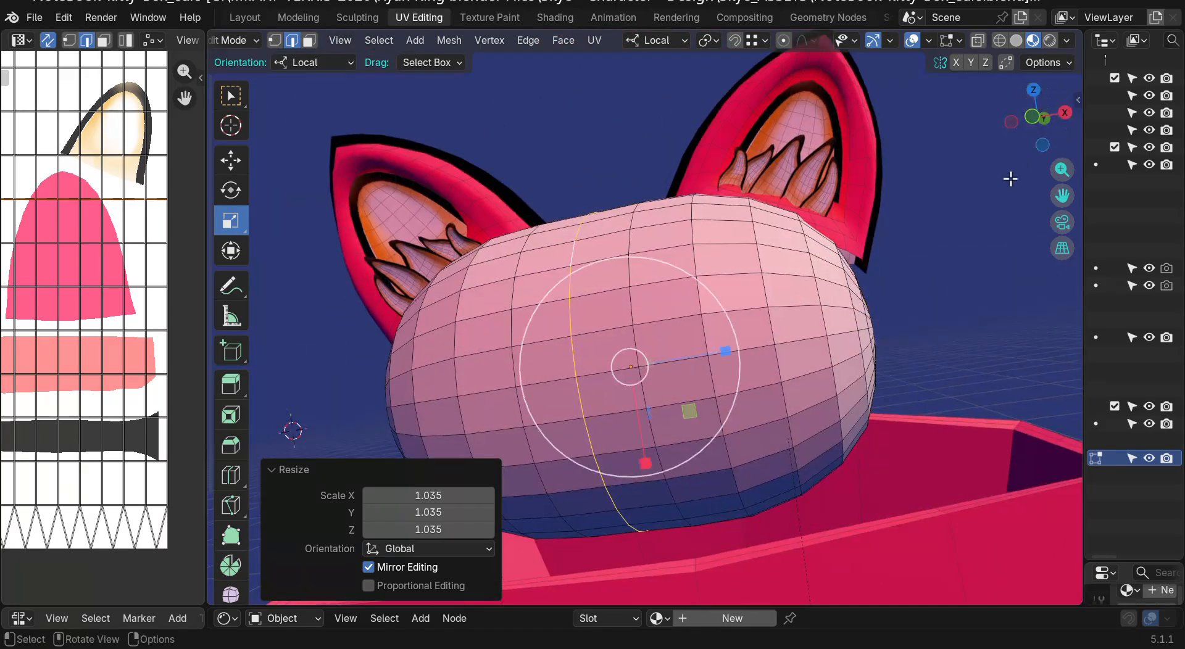
pyautogui.scroll(-2, 999, 186)
pyautogui.scroll(2, 821, 162)
pyautogui.click(699, 175)
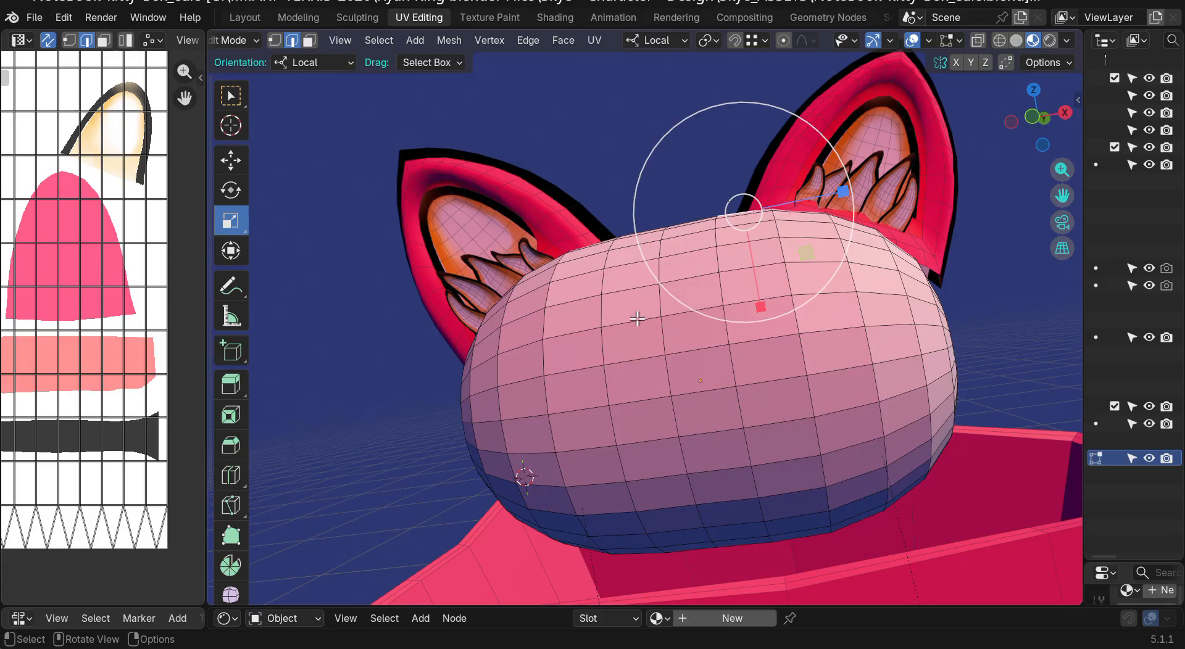
# Step: Return the head to Object Mode and shade it smooth
pyautogui.press('Tab')
pyautogui.moveTo(1021, 114); pyautogui.dragTo(1045, 119)
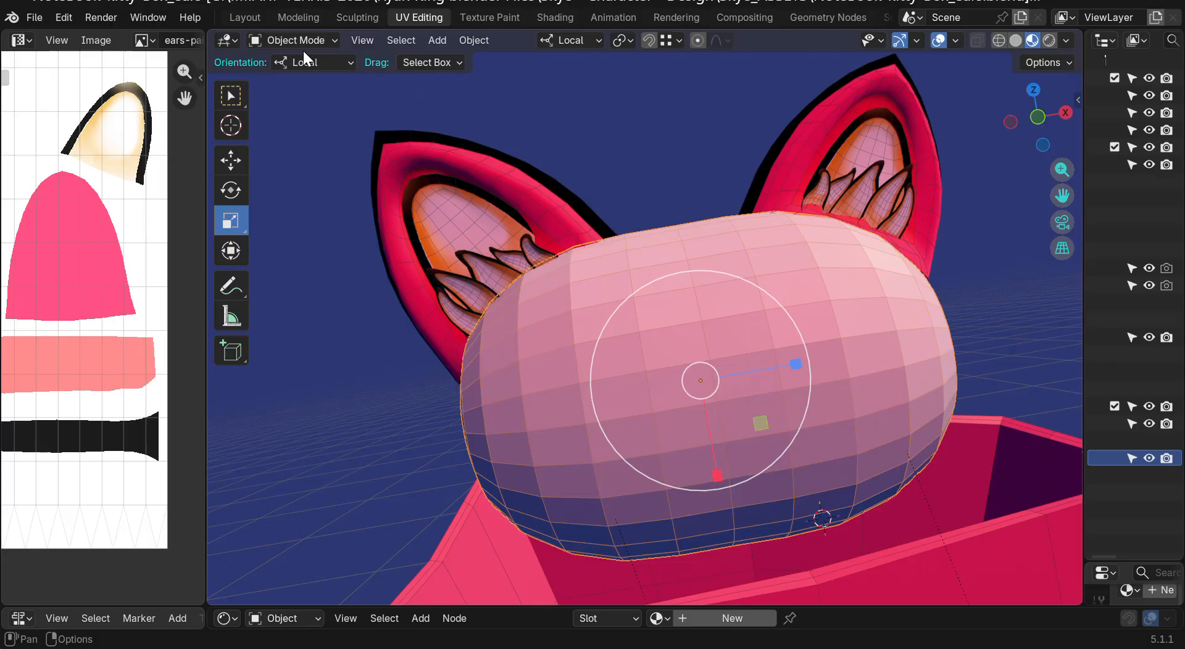
pyautogui.rightClick(748, 414)
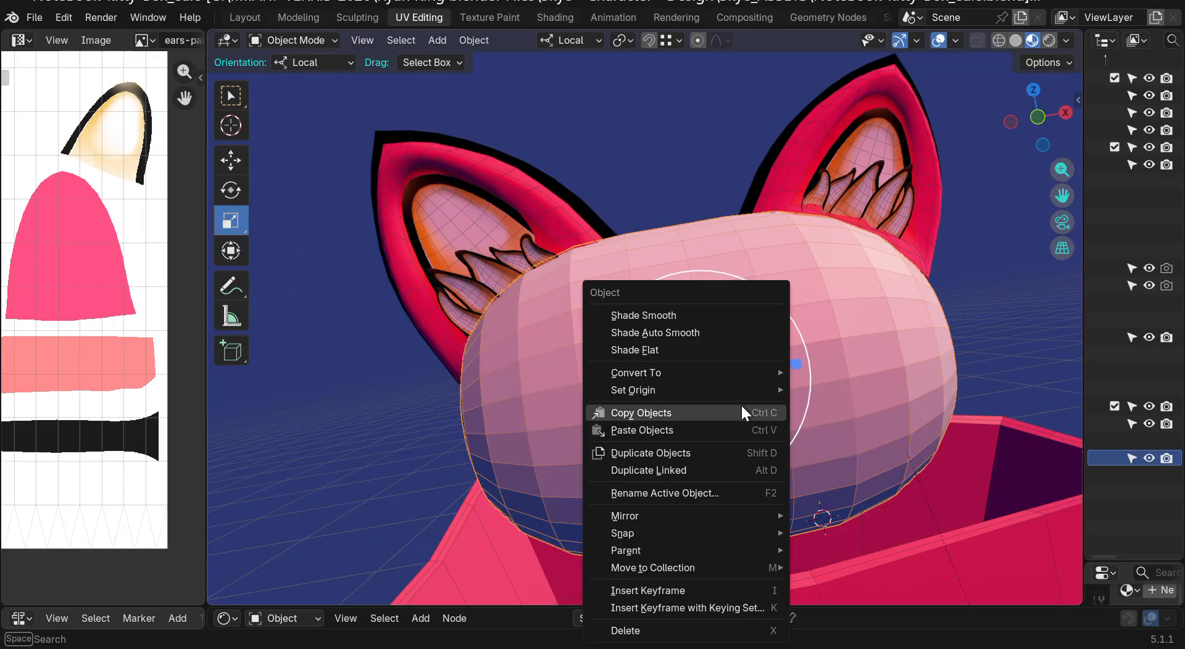
pyautogui.click(663, 311)
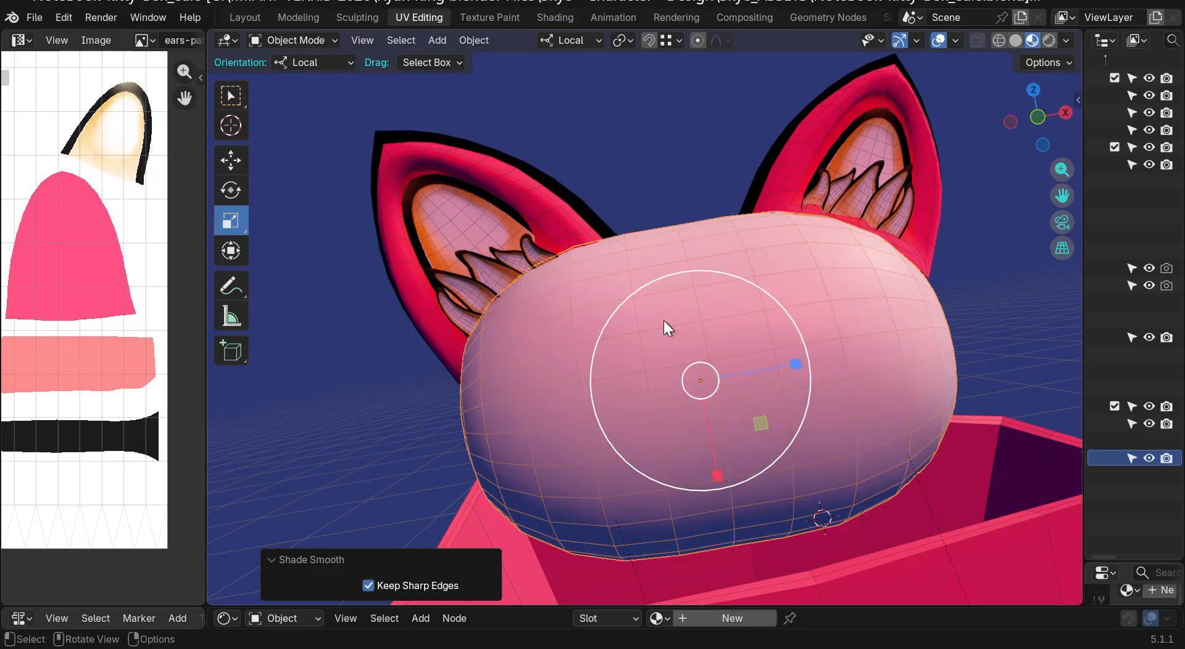
# Step: Move the ears inward by about -0.053 m in X, -0.006 m in Y and 0.018 m in Z, and deselect them
pyautogui.moveTo(1071, 95); pyautogui.dragTo(1061, 133)
pyautogui.click(879, 194)
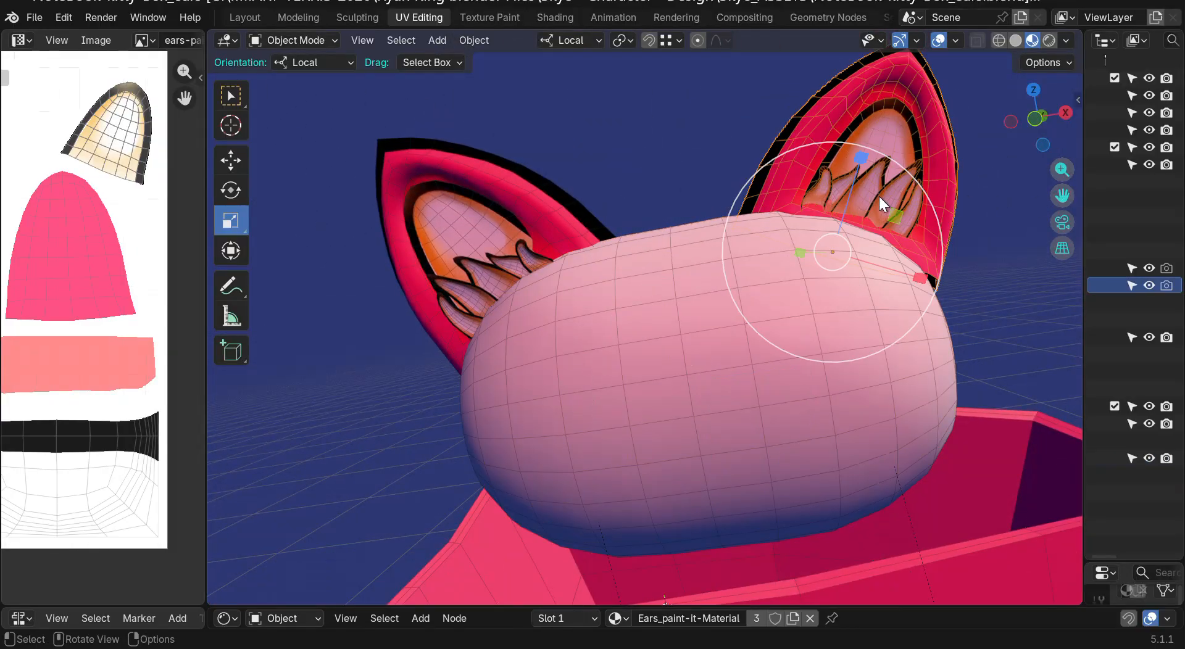
pyautogui.press('g')
pyautogui.click(614, 230)
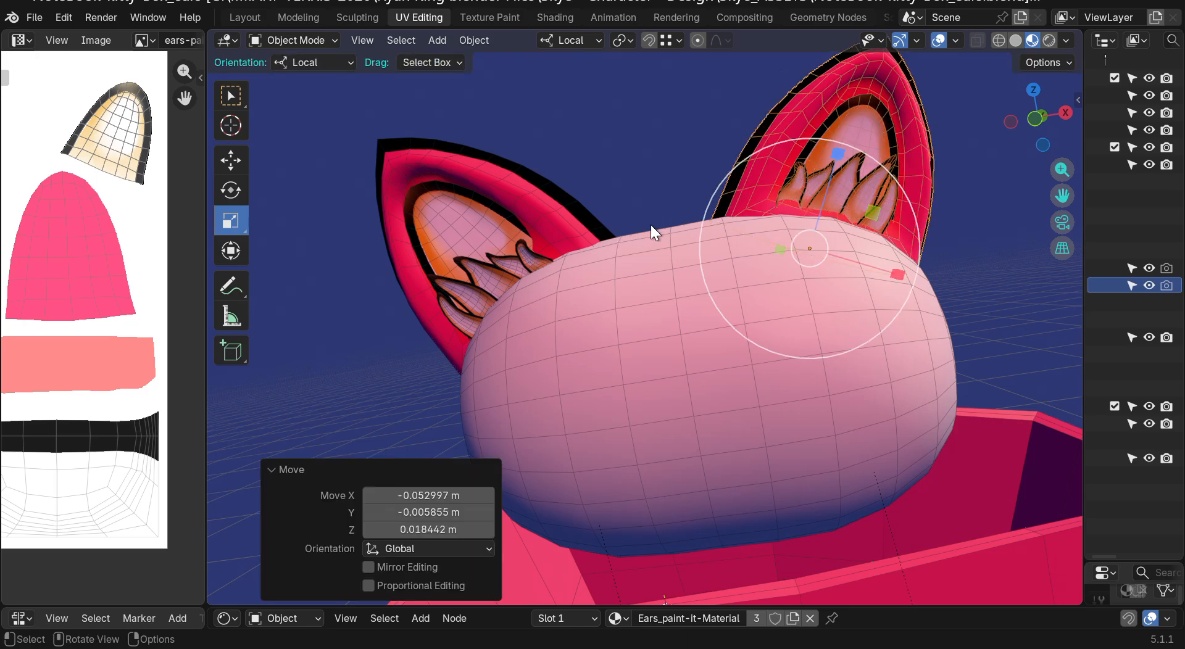
pyautogui.scroll(-3, 697, 250)
pyautogui.moveTo(1063, 195); pyautogui.dragTo(958, 153)
pyautogui.moveTo(1039, 124); pyautogui.dragTo(1033, 118)
pyautogui.click(1033, 118)
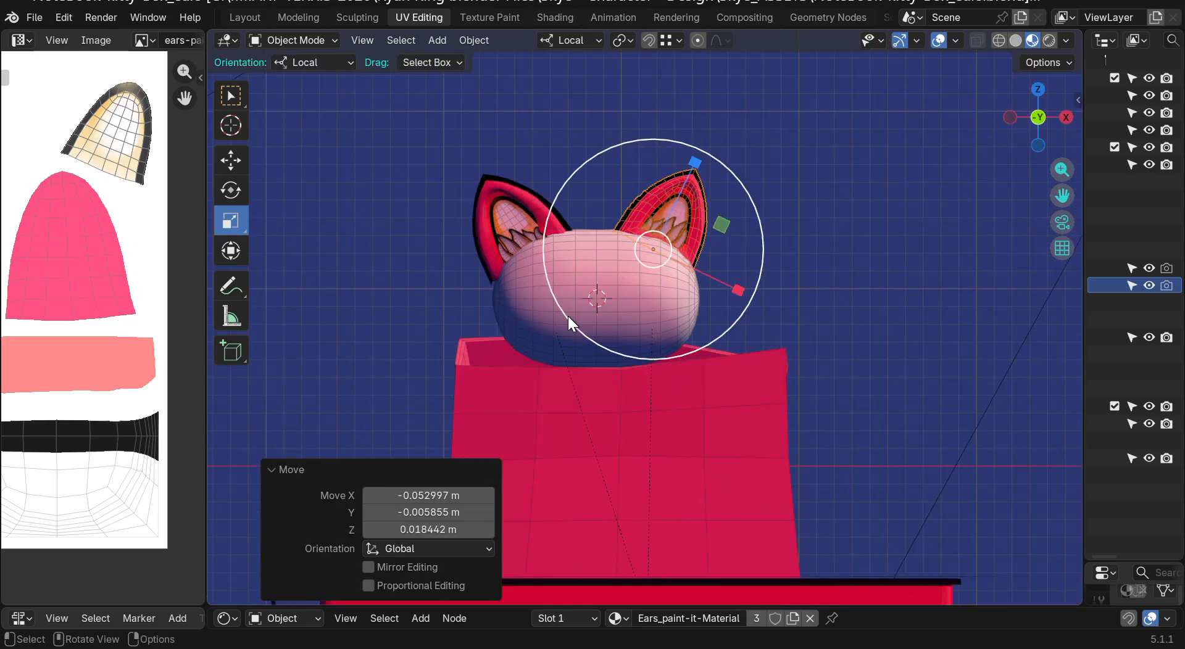
pyautogui.click(791, 308)
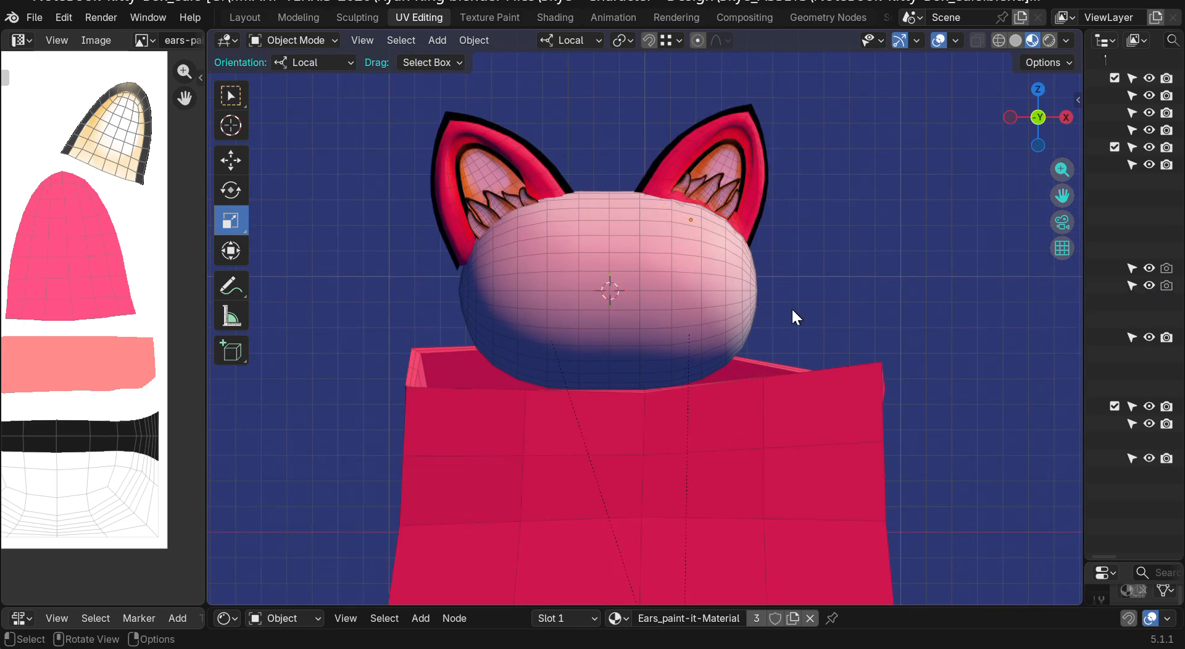
# Step: Select the head and enlarge the Outliner and Properties editors beside the 3D viewport
pyautogui.click(605, 273)
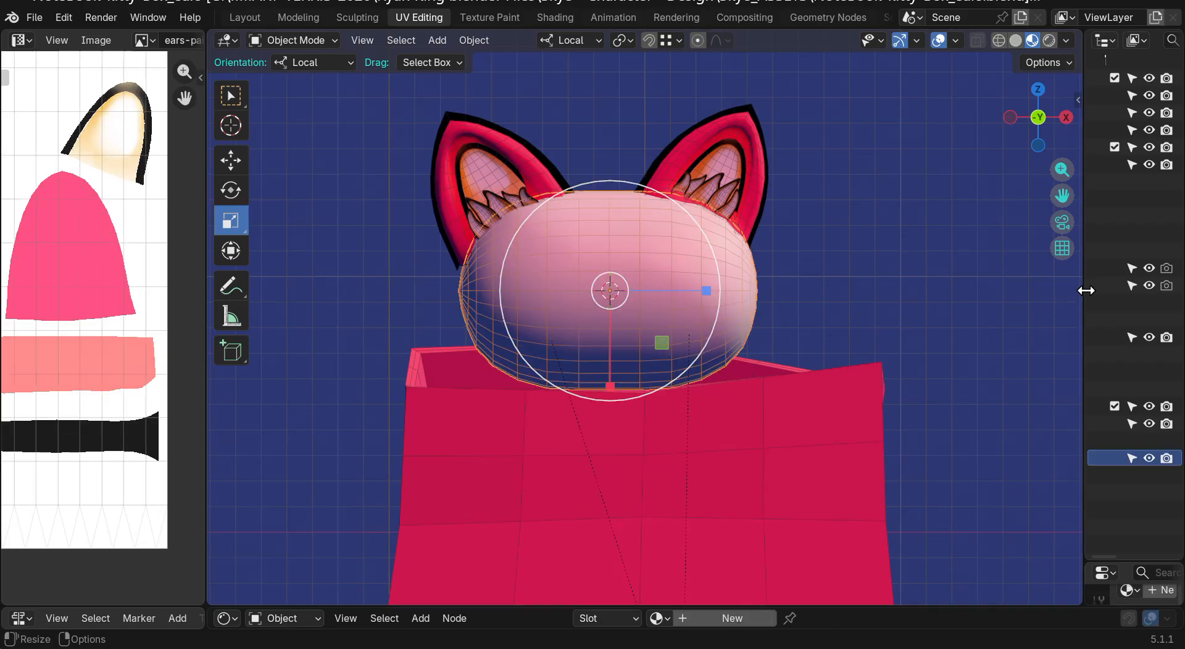
pyautogui.moveTo(1086, 291); pyautogui.dragTo(879, 291)
pyautogui.moveTo(1020, 553); pyautogui.dragTo(1019, 245)
pyautogui.scroll(4, 468, 245)
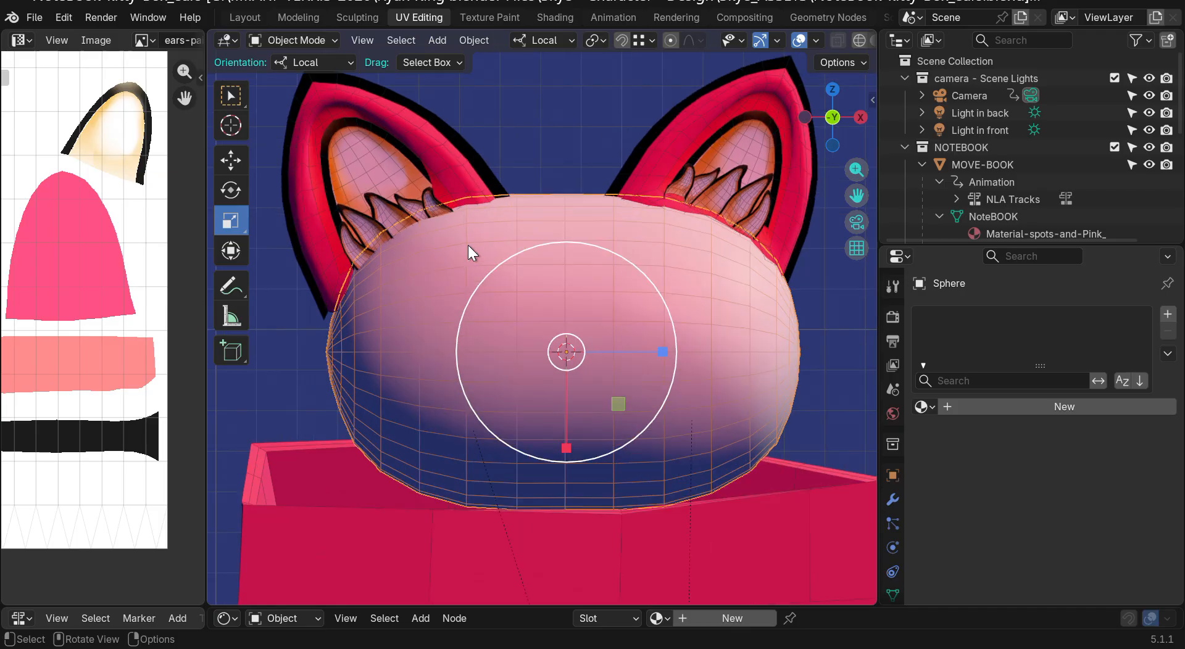
pyautogui.scroll(-1, 468, 246)
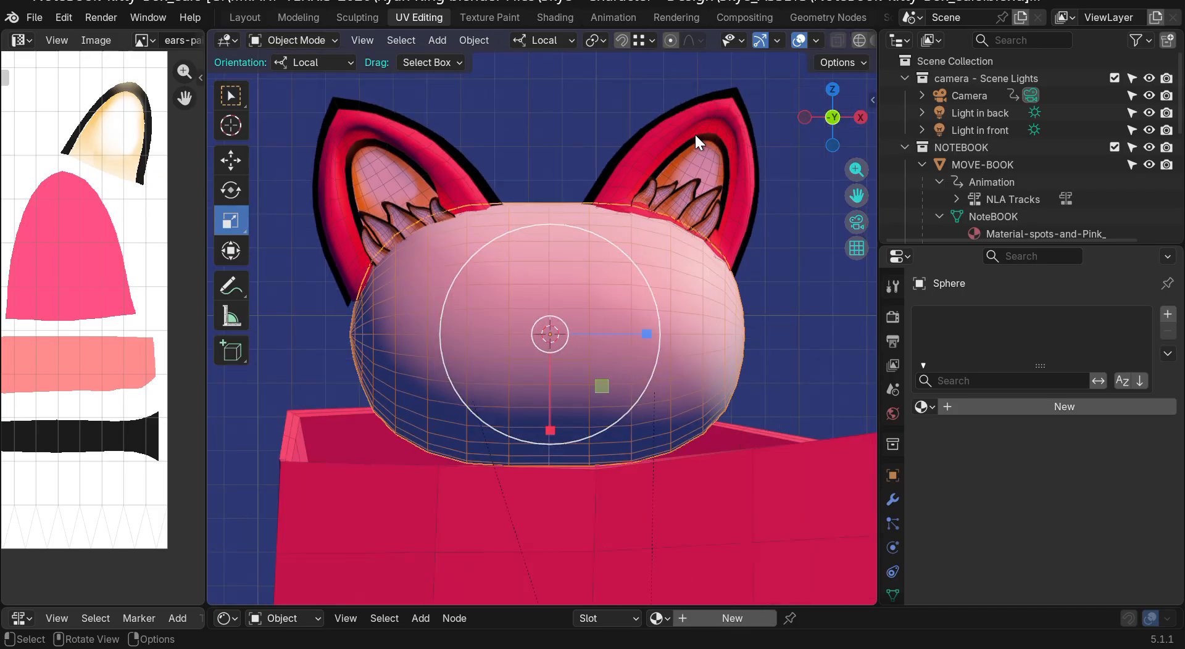
pyautogui.moveTo(830, 113); pyautogui.dragTo(814, 127)
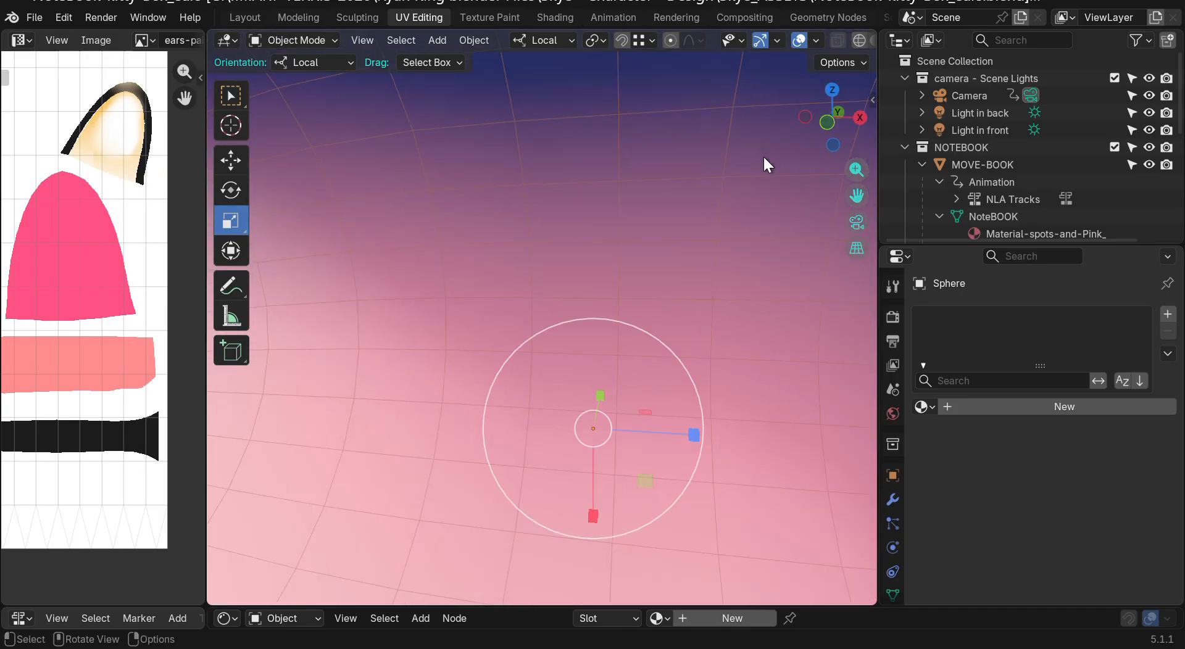
pyautogui.scroll(-5, 764, 158)
pyautogui.moveTo(856, 196); pyautogui.dragTo(651, 286)
pyautogui.moveTo(847, 119); pyautogui.dragTo(860, 123)
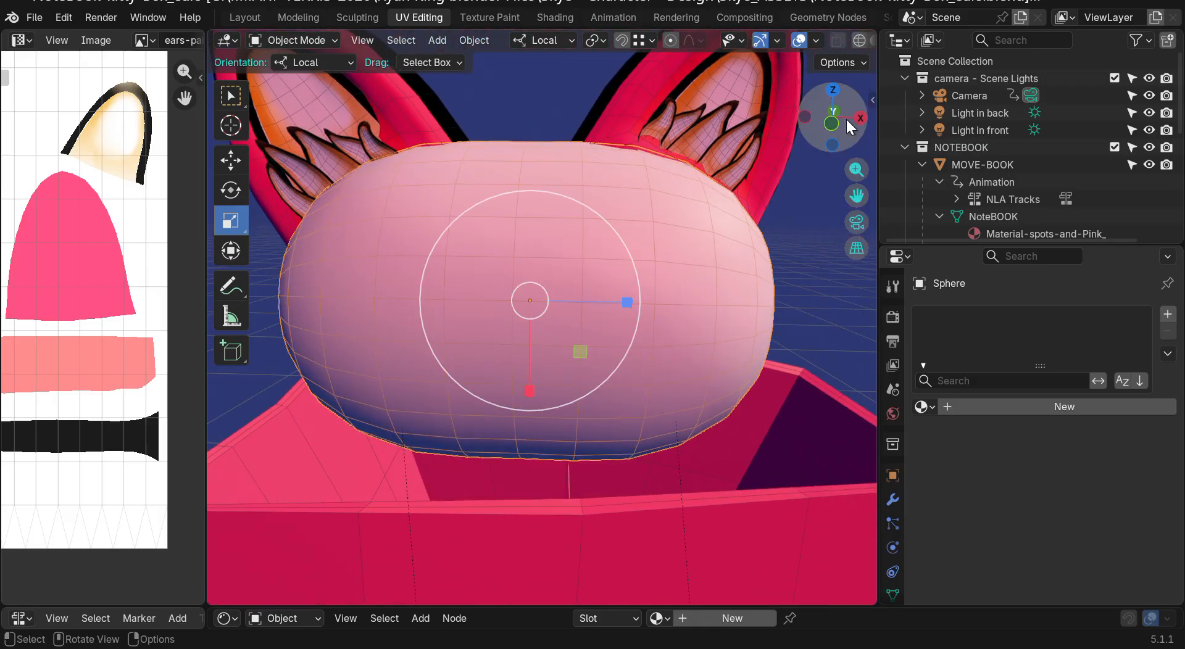
pyautogui.moveTo(864, 128)
pyautogui.mouseDown()
pyautogui.moveTo(868, 204)
pyautogui.moveTo(866, 131)
pyautogui.moveTo(883, 131)
pyautogui.mouseUp()
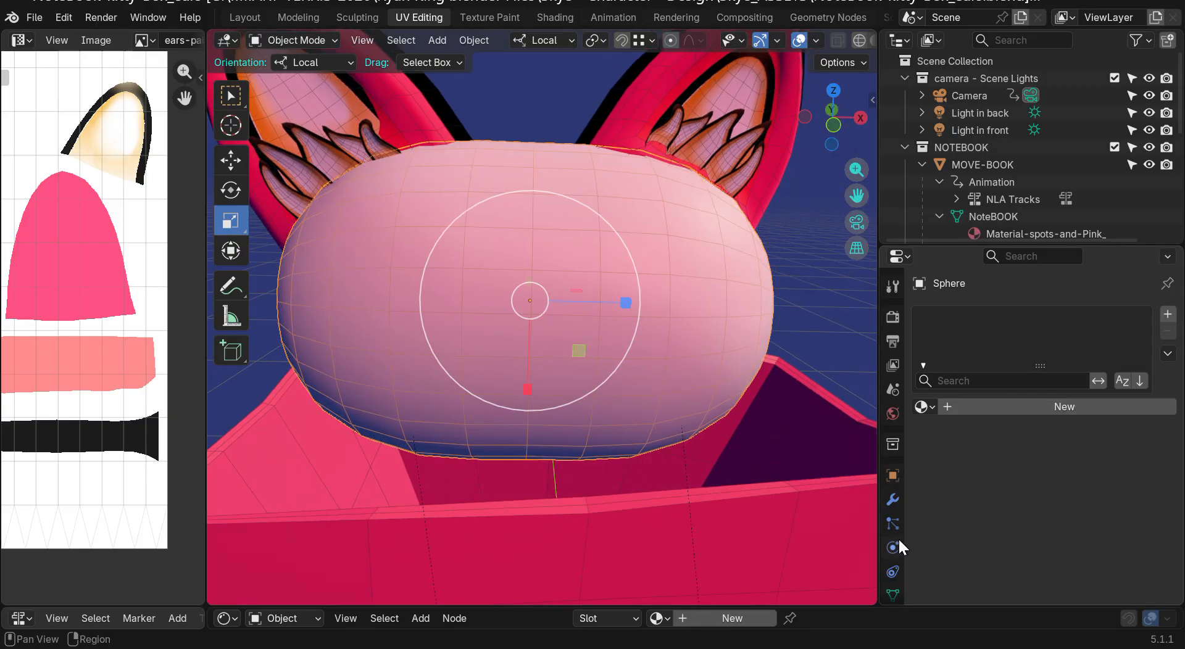
# Step: Add a Subdivision Surface modifier to the head sphere
pyautogui.click(892, 500)
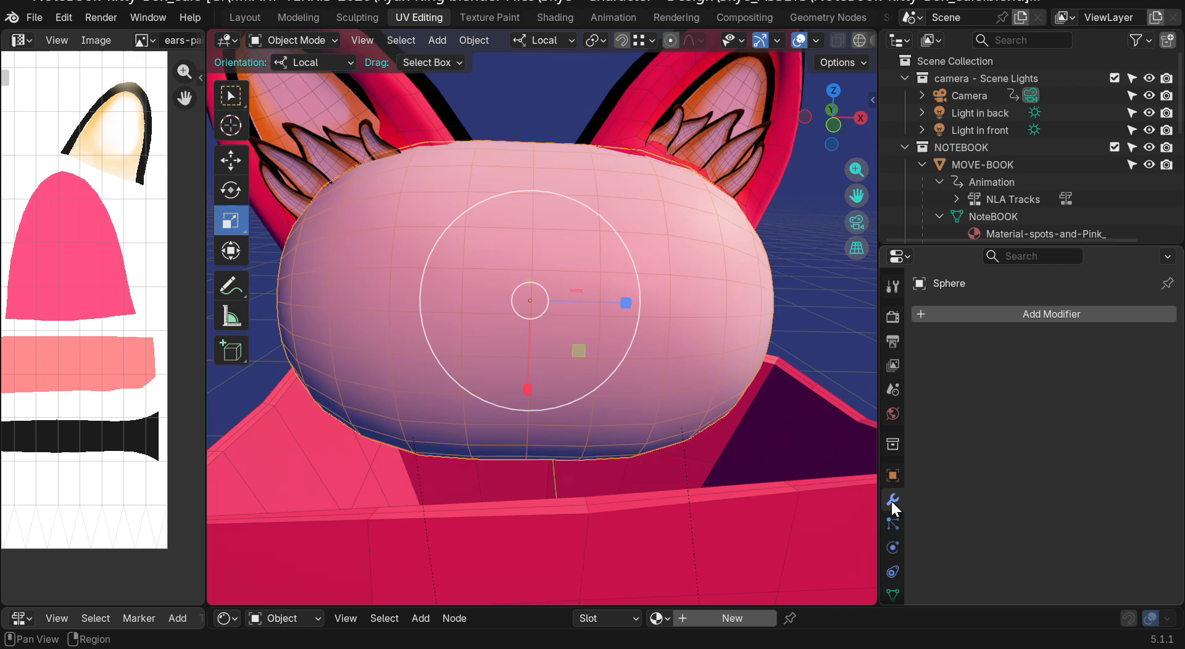
pyautogui.click(1042, 314)
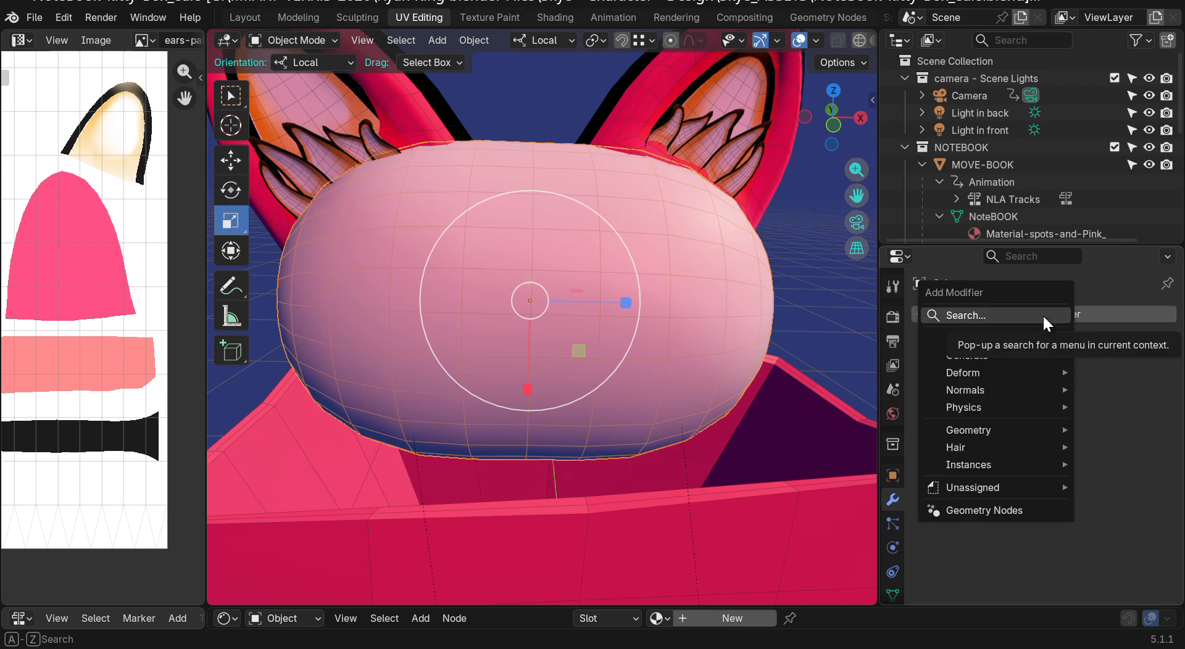
pyautogui.moveTo(965, 365)
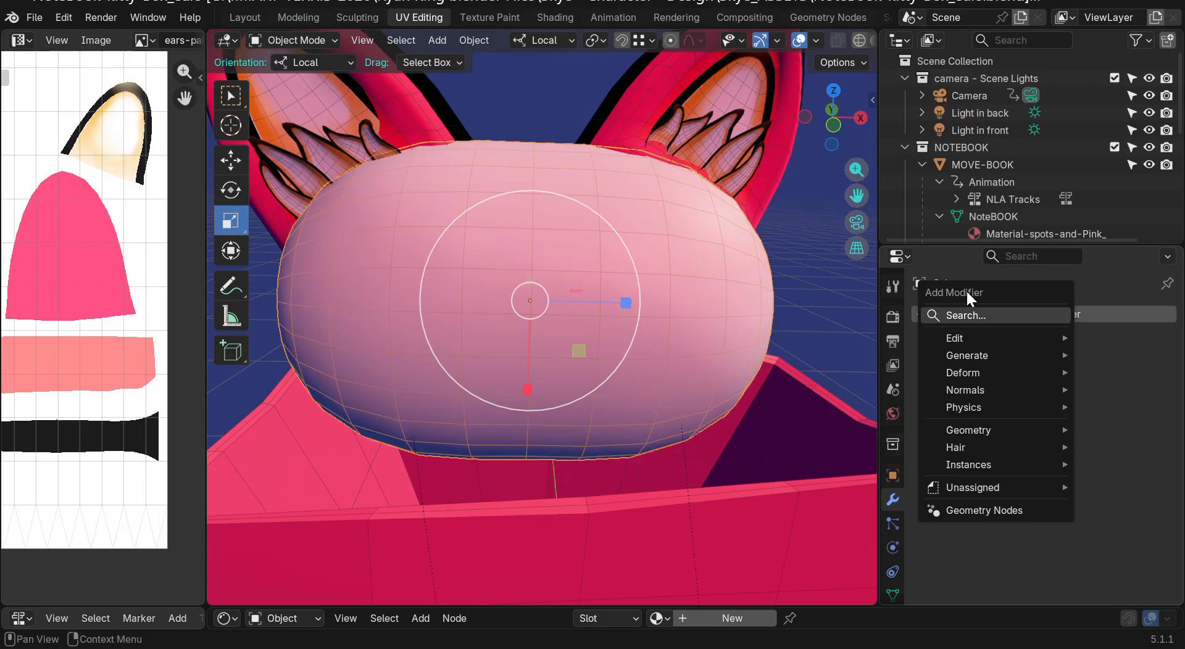
pyautogui.click(960, 315)
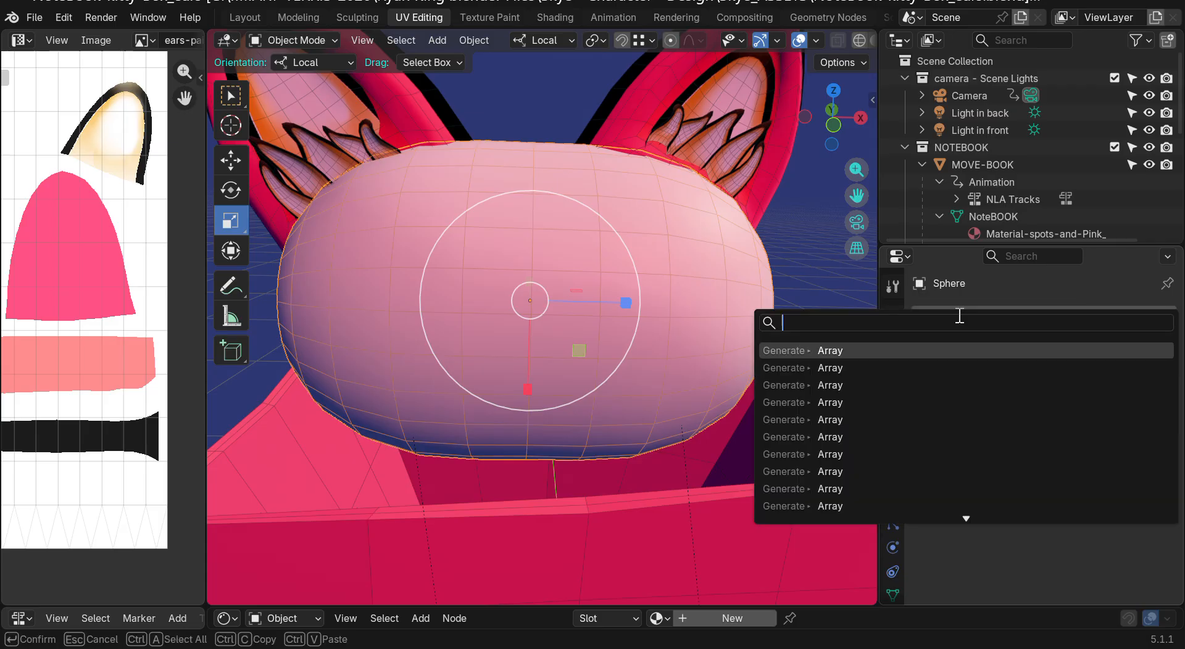
pyautogui.write('su')
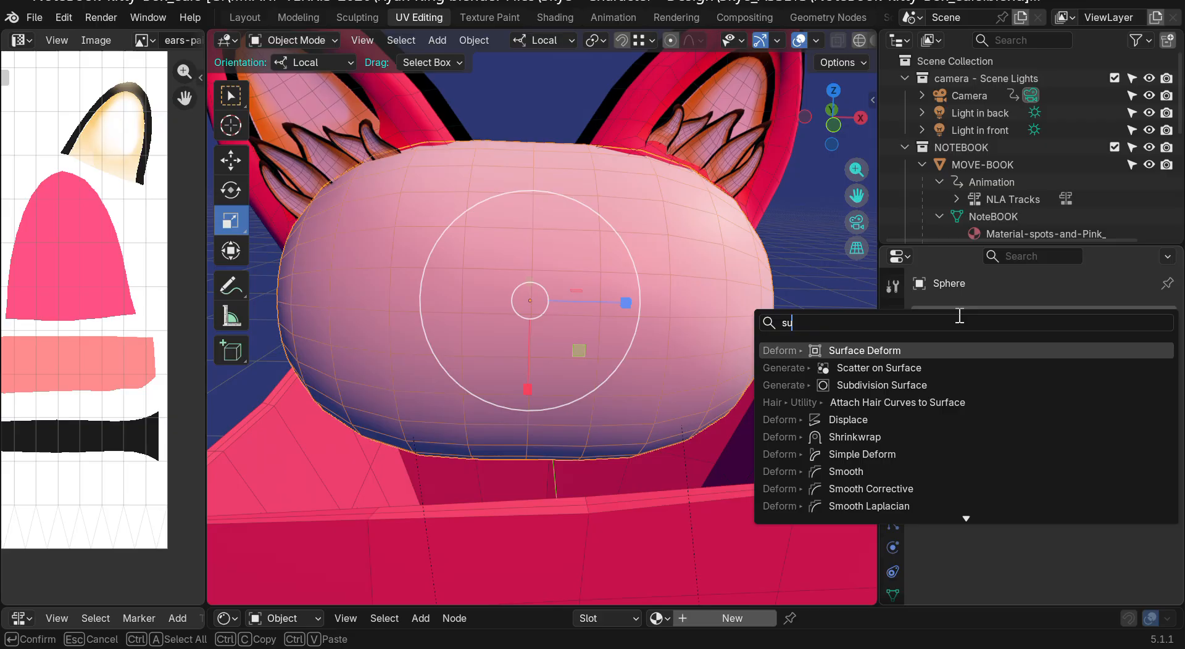
pyautogui.click(911, 384)
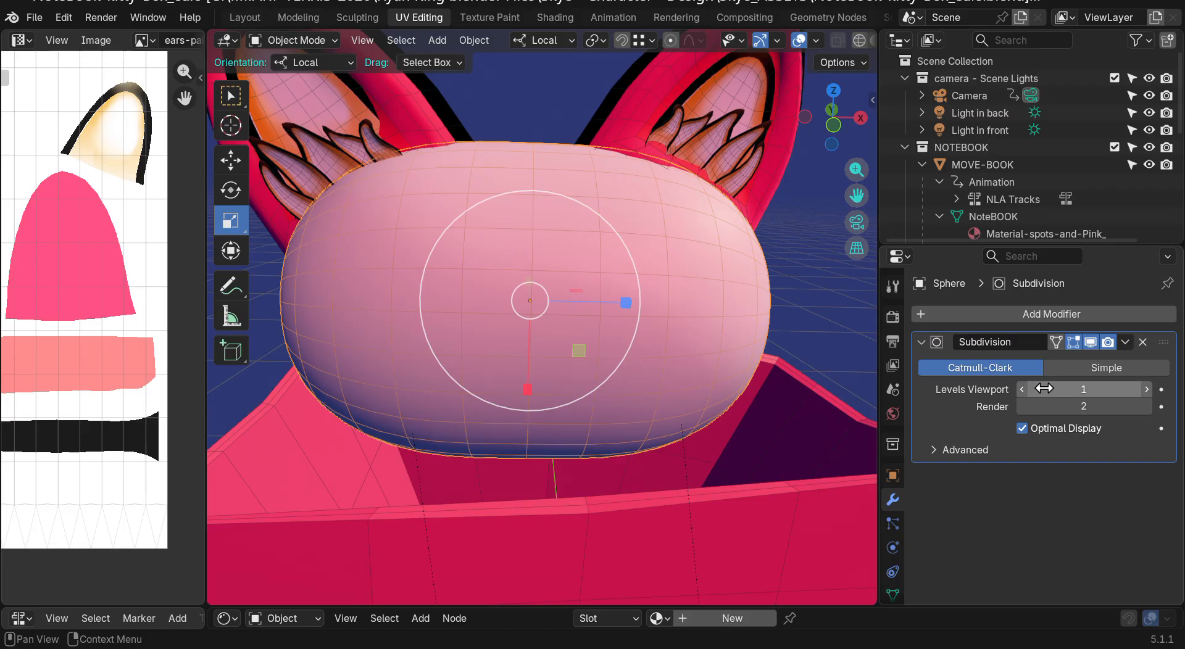
# Step: Disable Optimal Display on the head's Subdivision modifier and turn off the modifier's viewport display
pyautogui.click(1022, 428)
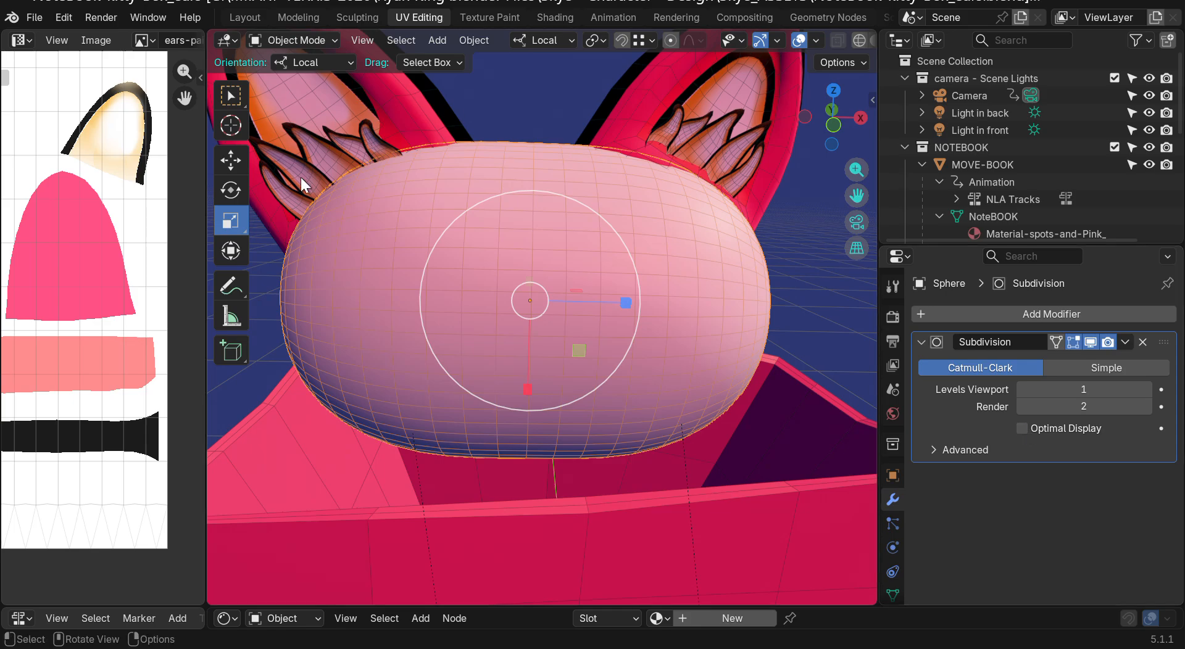
pyautogui.moveTo(845, 136)
pyautogui.mouseDown()
pyautogui.moveTo(848, 186)
pyautogui.moveTo(843, 117)
pyautogui.mouseUp()
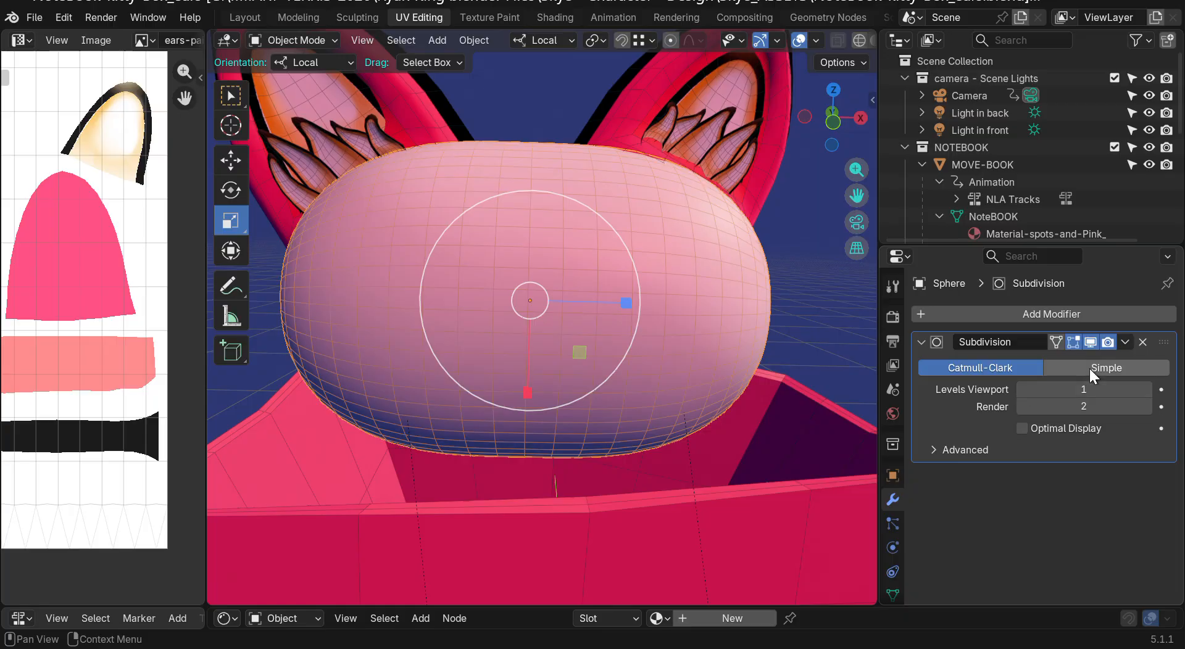
pyautogui.click(1090, 342)
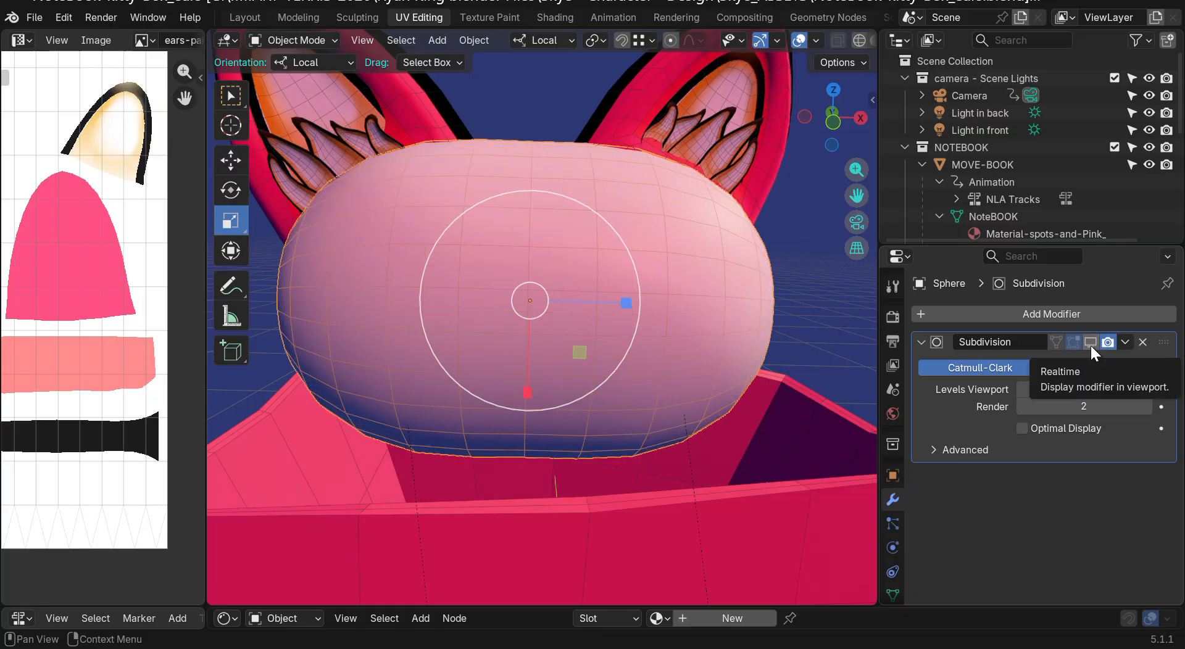
pyautogui.click(1091, 343)
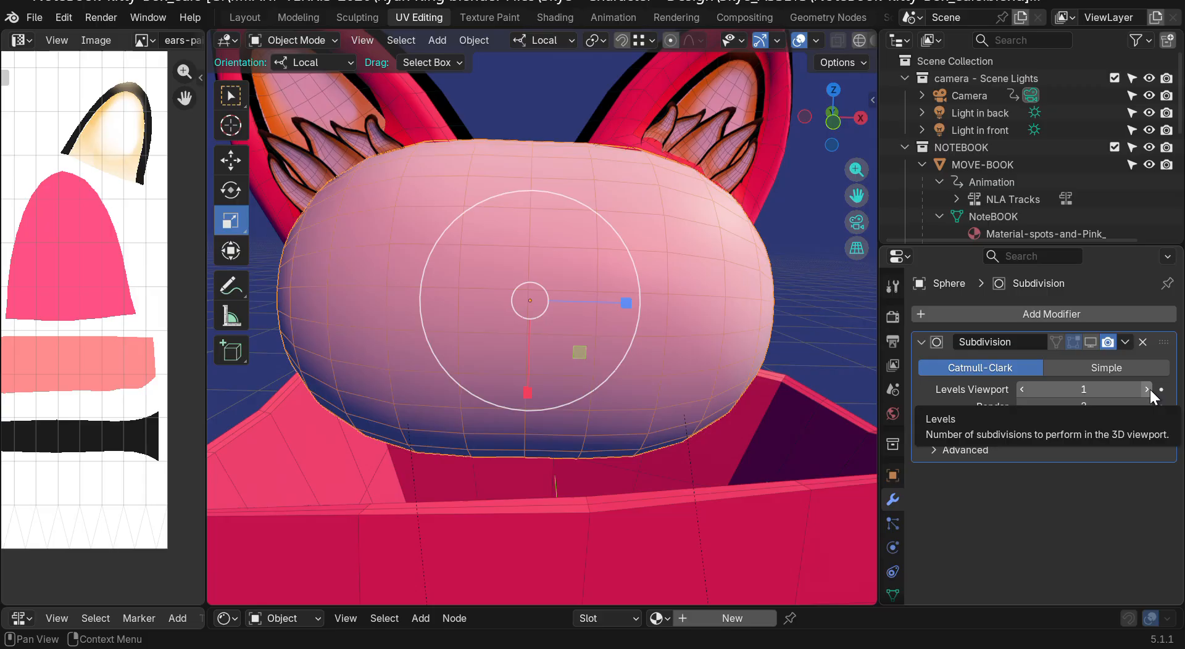
pyautogui.moveTo(817, 120); pyautogui.dragTo(817, 120)
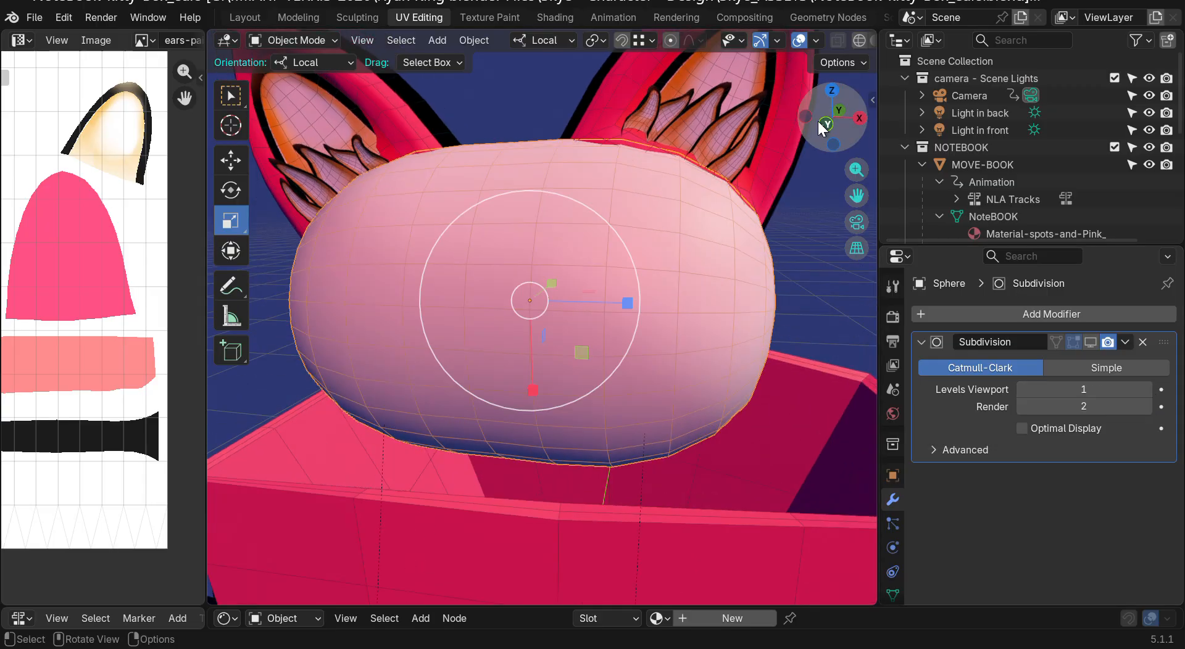
pyautogui.scroll(3, 445, 311)
pyautogui.scroll(-3, 443, 308)
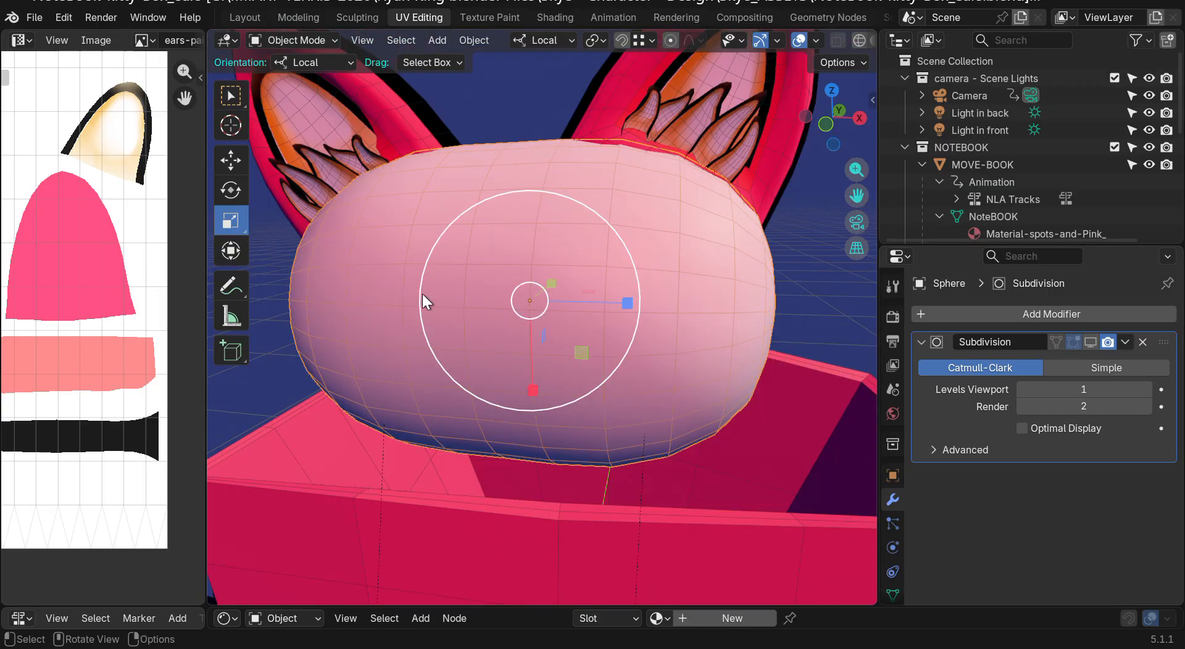
# Step: Switch the head to Sculpt Mode and widen the 3D viewport for sculpting
pyautogui.click(296, 41)
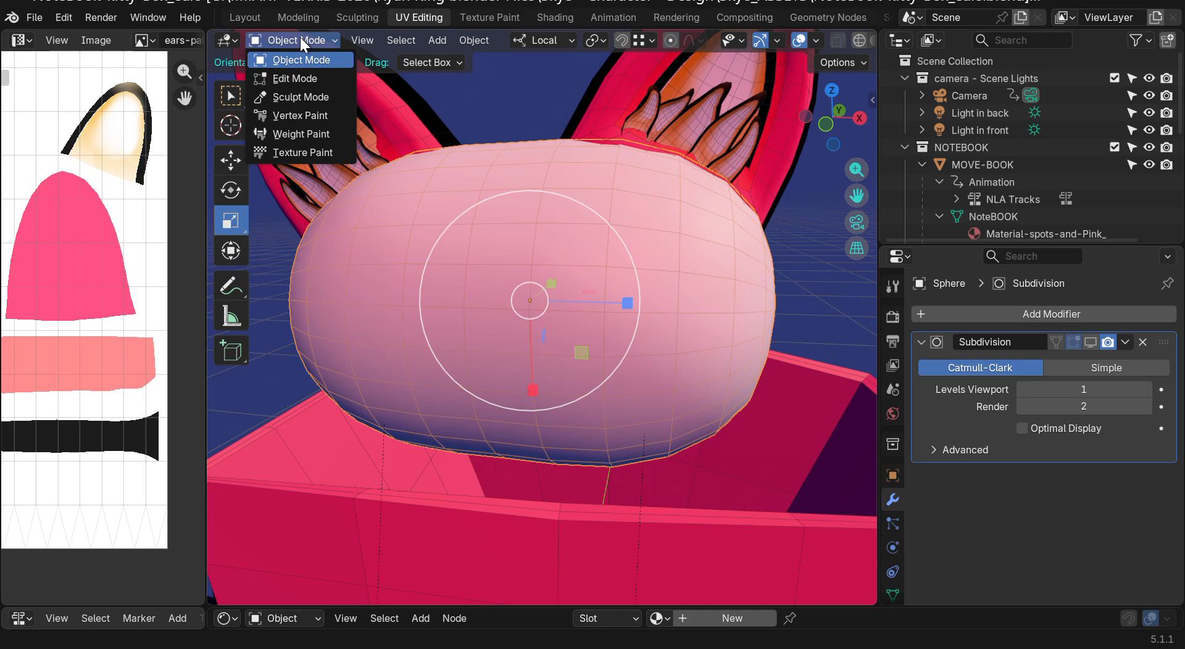
pyautogui.click(288, 96)
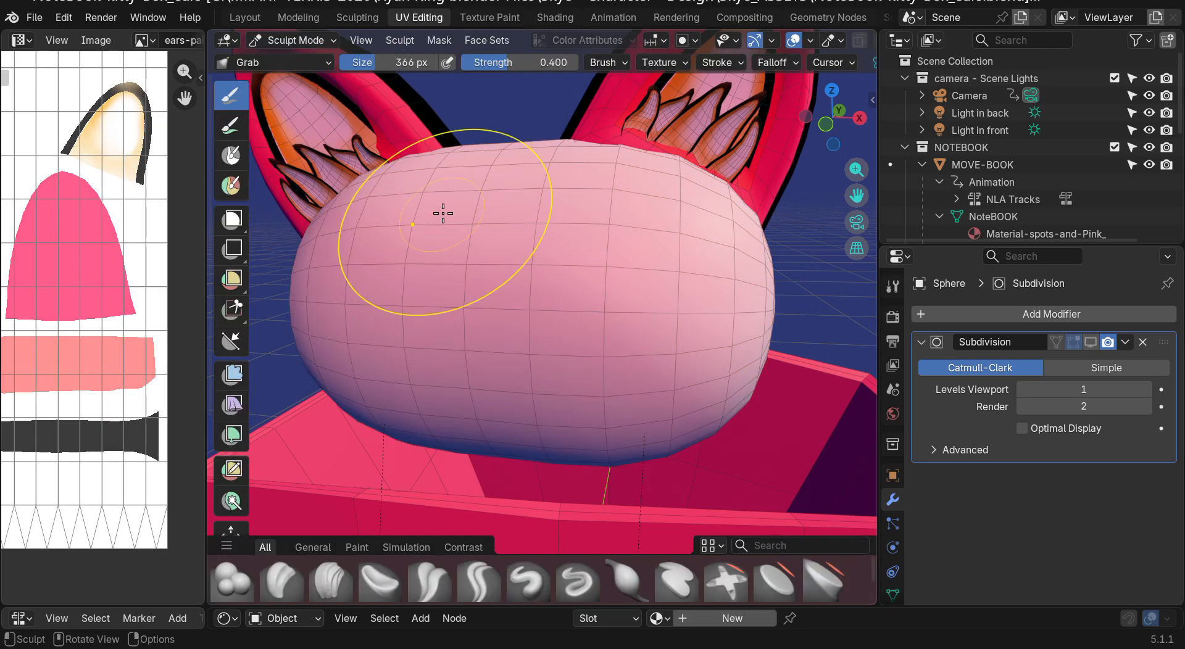
pyautogui.scroll(3, 796, 130)
pyautogui.scroll(-2, 833, 138)
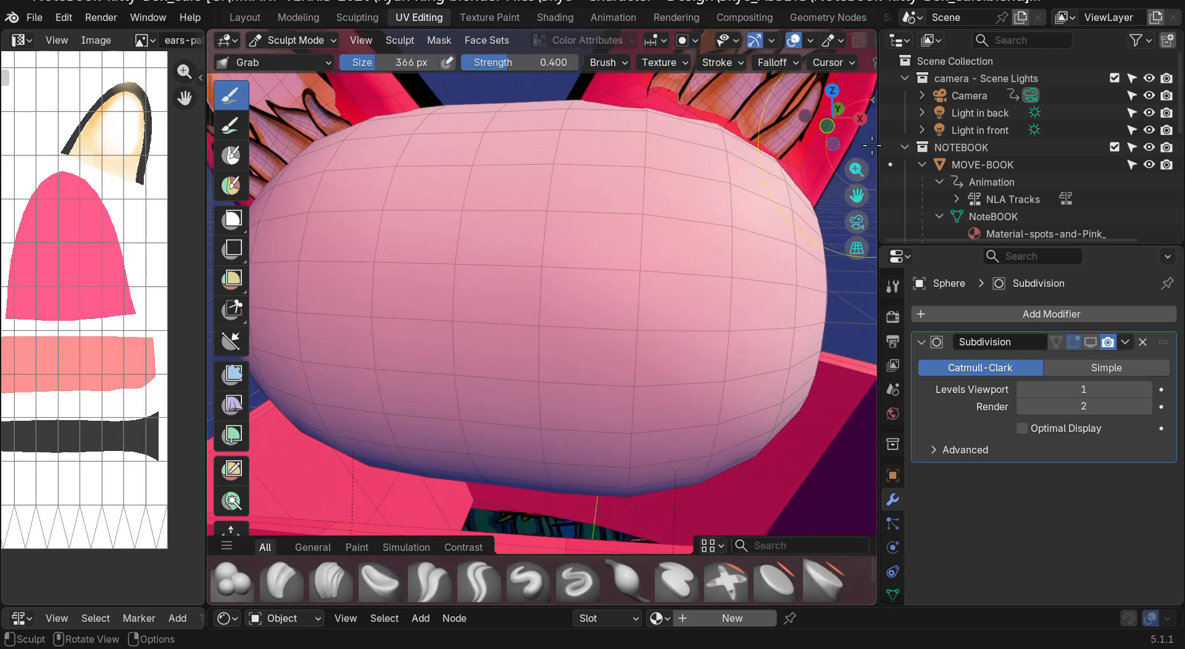
pyautogui.moveTo(879, 148); pyautogui.dragTo(1156, 154)
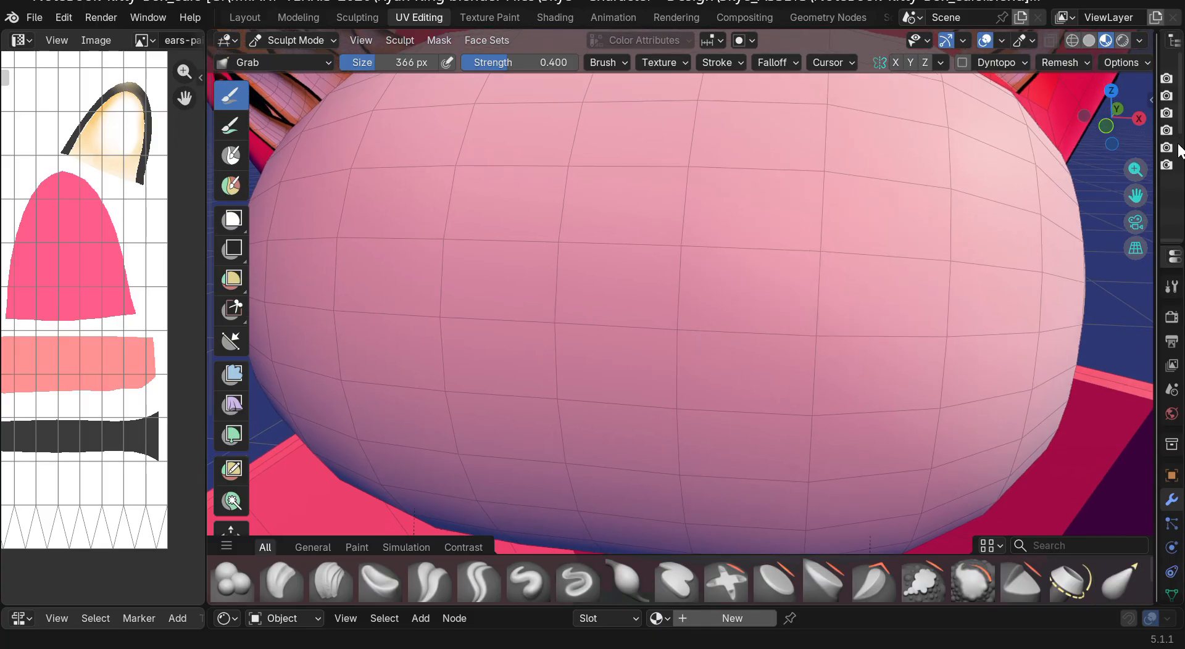
# Step: Enlarge the sculpt brush to 670 px and switch from Grab to the Grab 2D brush
pyautogui.moveTo(1136, 195); pyautogui.dragTo(938, 250)
pyautogui.moveTo(1109, 127); pyautogui.dragTo(1114, 123)
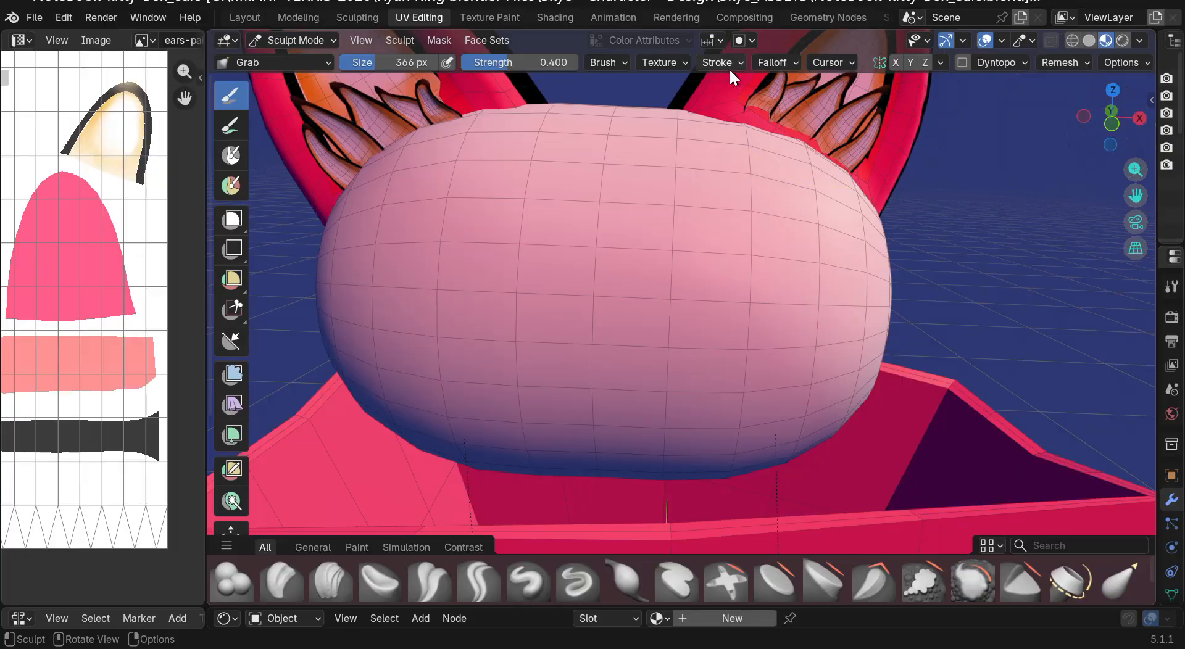
pyautogui.moveTo(635, 198)
pyautogui.mouseDown()
pyautogui.moveTo(632, 164)
pyautogui.moveTo(630, 185)
pyautogui.mouseUp()
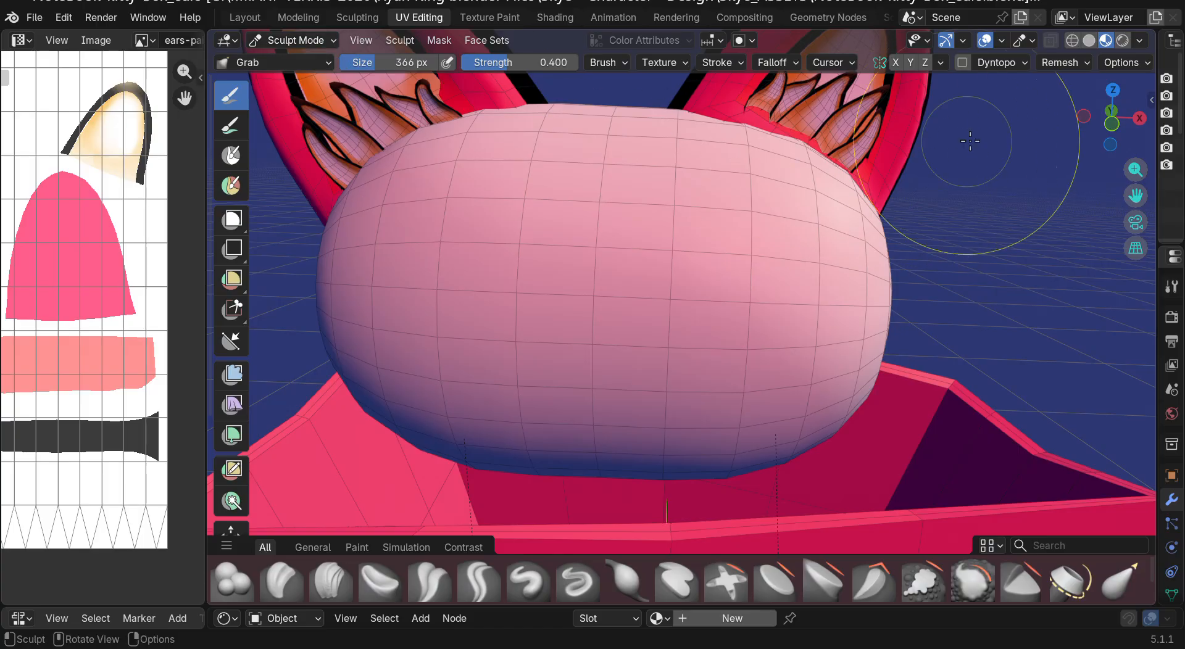
pyautogui.moveTo(1101, 111); pyautogui.dragTo(1089, 102)
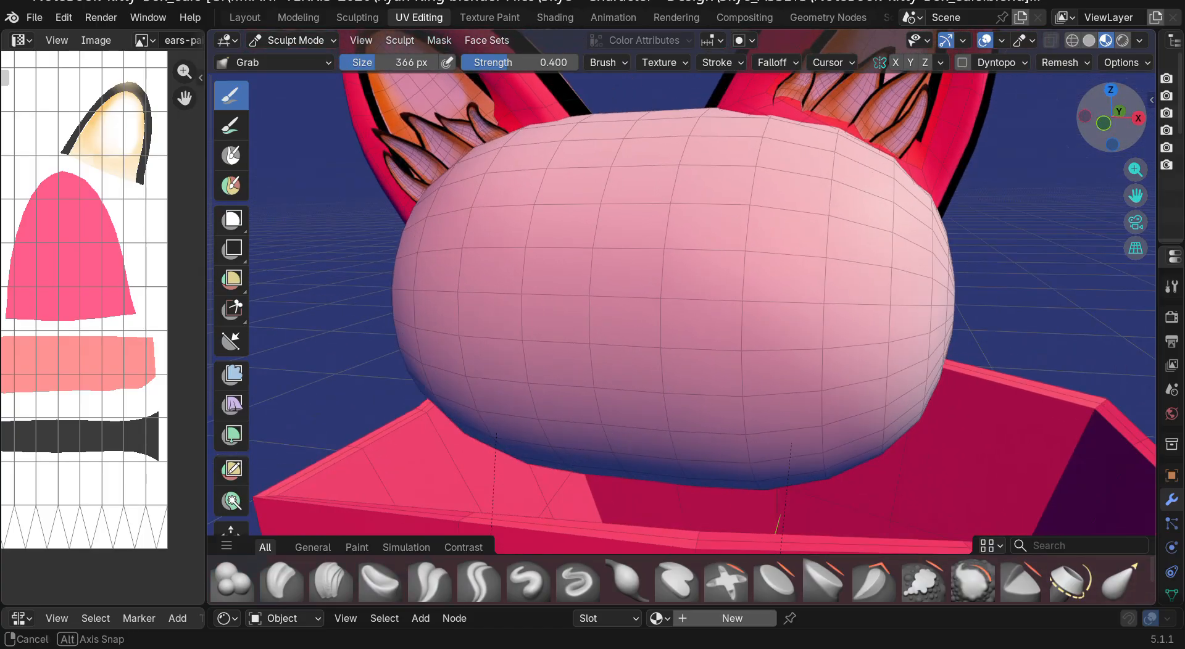
pyautogui.press('f')
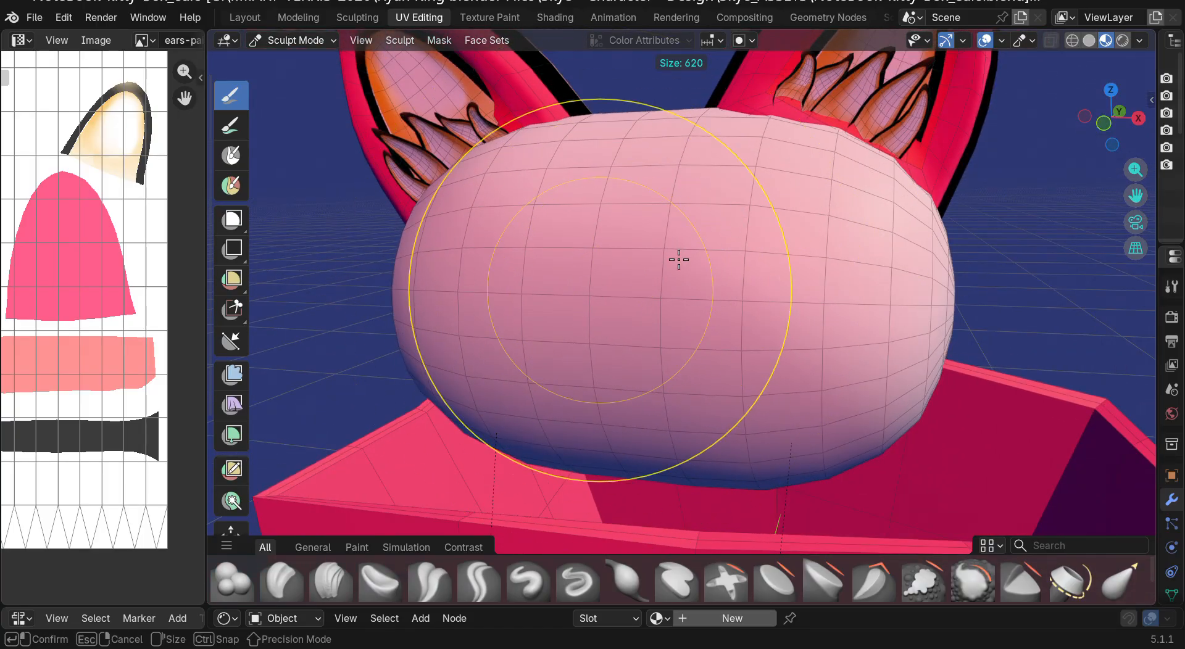
pyautogui.click(689, 266)
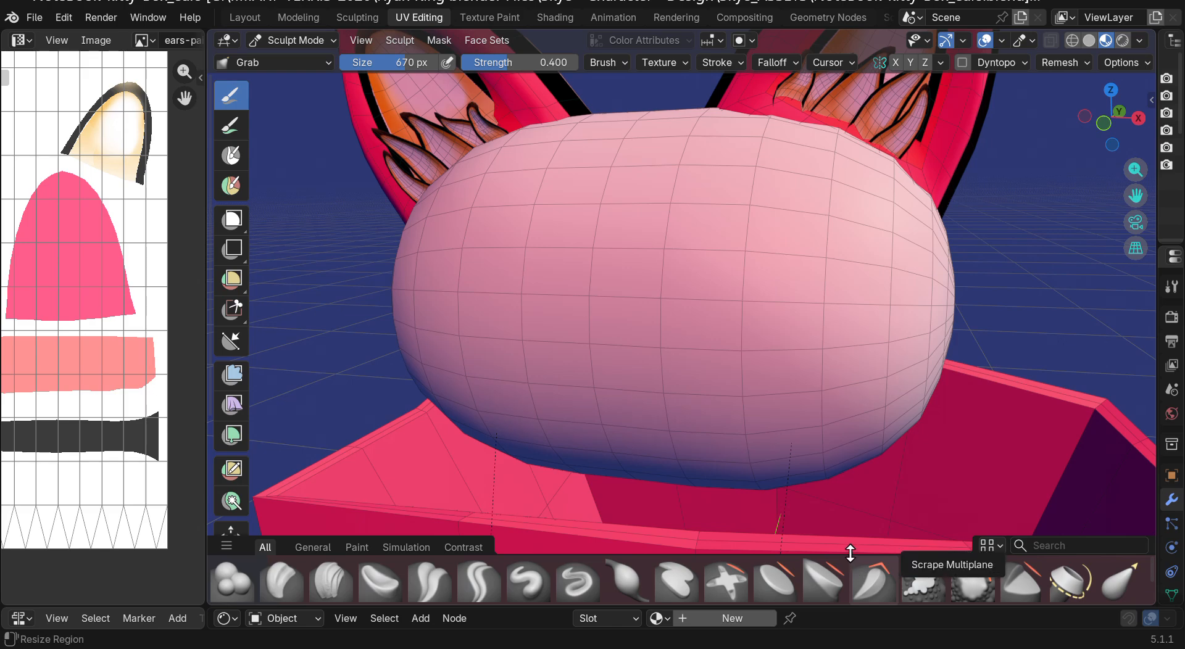
pyautogui.moveTo(853, 537); pyautogui.dragTo(858, 427)
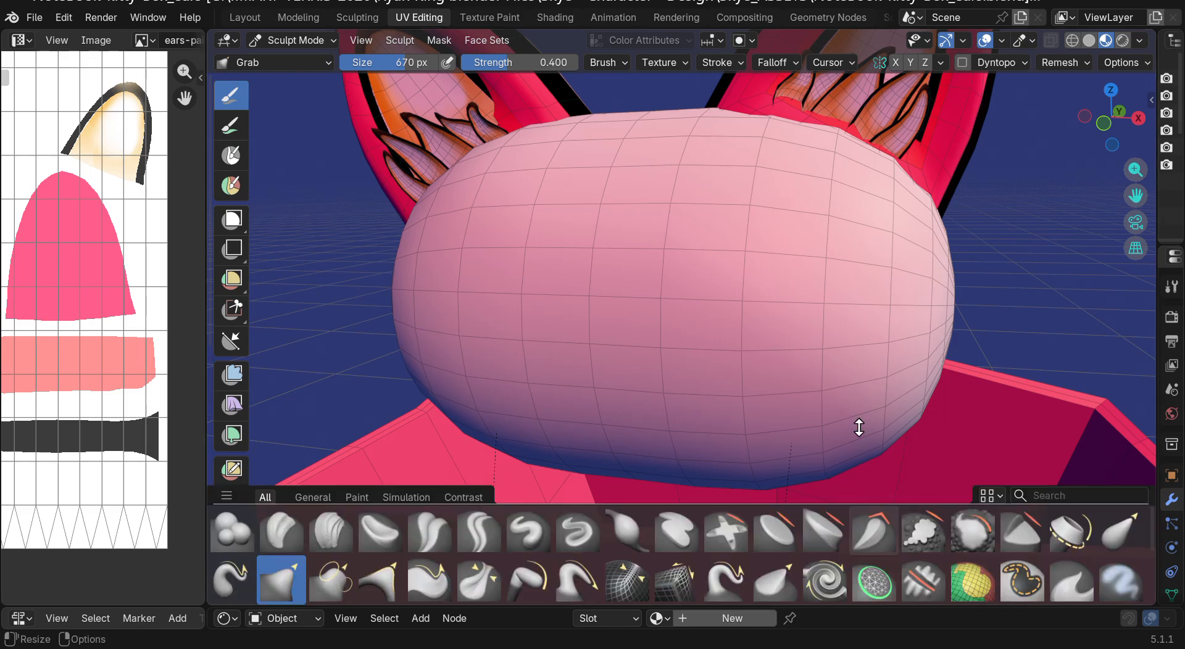
pyautogui.click(338, 587)
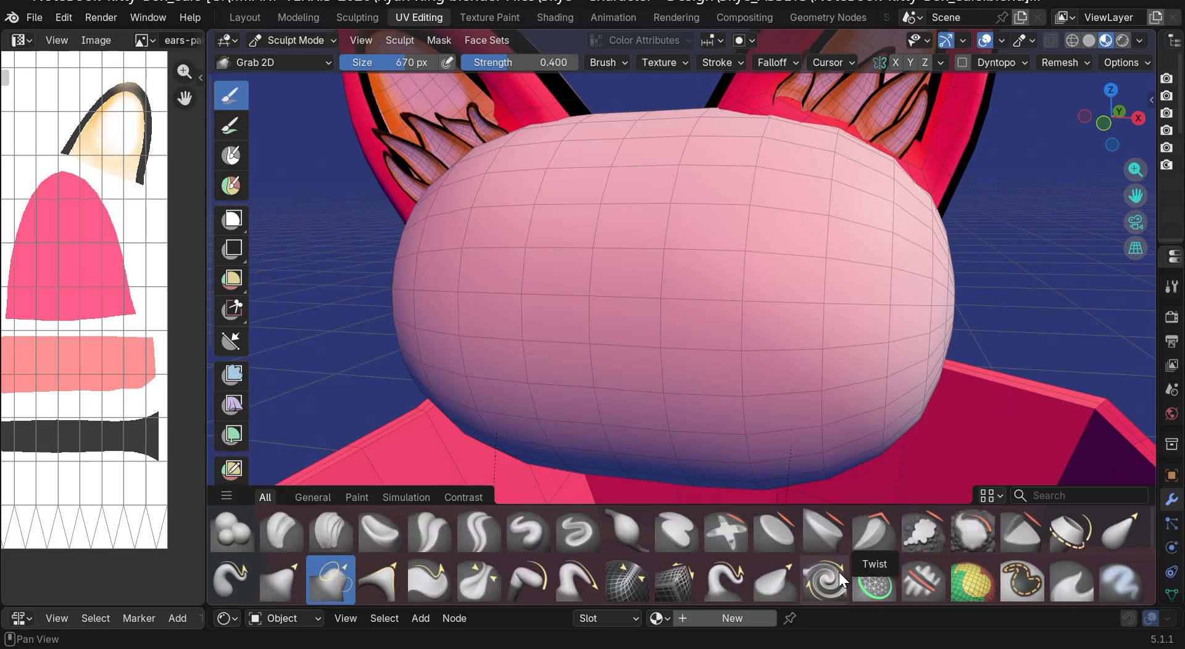
# Step: Try to pull one side of the head outward with the Grab 2D brush, and undo it
pyautogui.moveTo(1111, 117)
pyautogui.mouseDown()
pyautogui.moveTo(1092, 123)
pyautogui.moveTo(1172, 128)
pyautogui.mouseUp()
pyautogui.moveTo(1136, 196); pyautogui.dragTo(1045, 204)
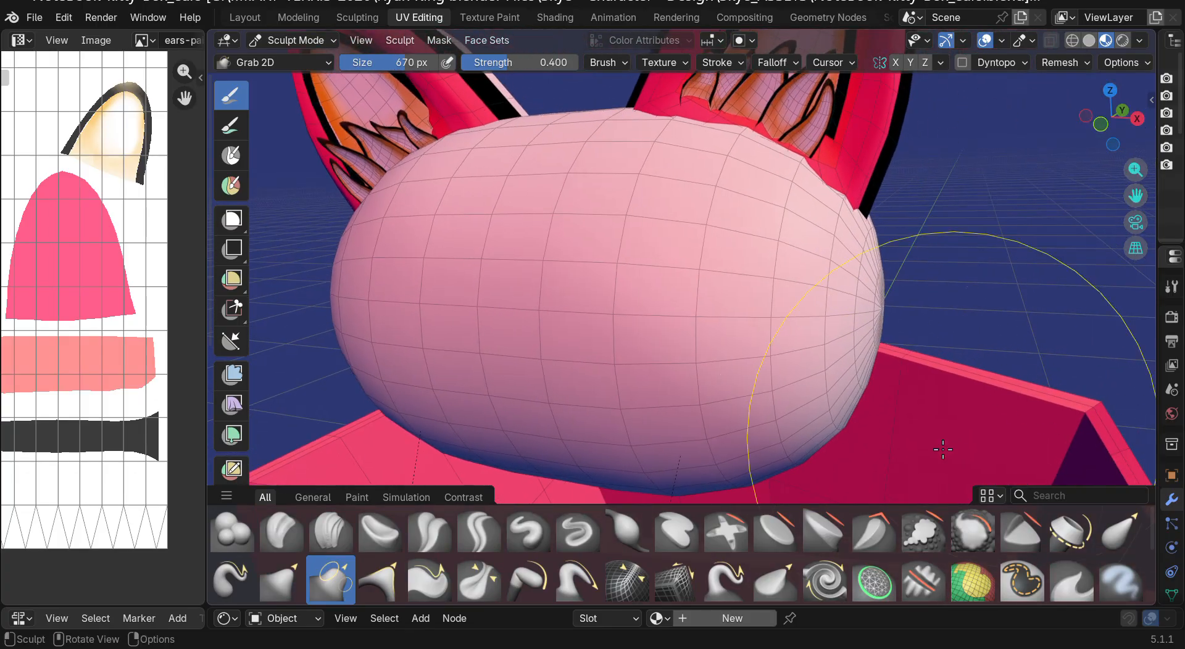
pyautogui.scroll(-2, 998, 206)
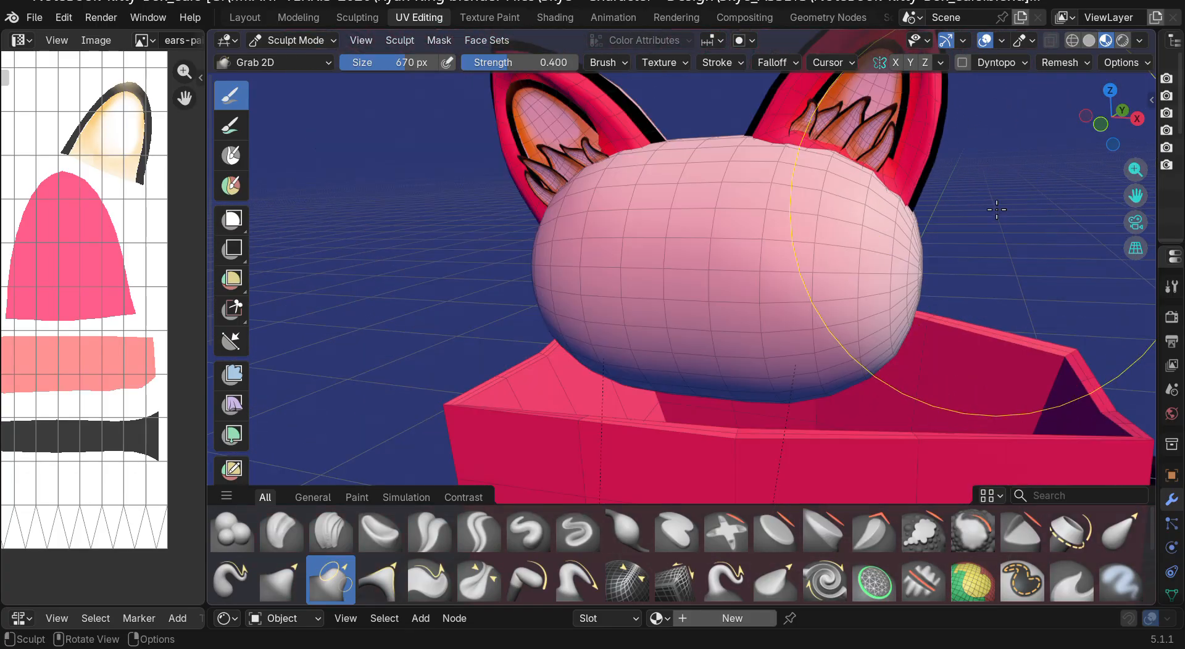
pyautogui.moveTo(1136, 196); pyautogui.dragTo(1037, 241)
pyautogui.moveTo(1111, 126)
pyautogui.mouseDown()
pyautogui.moveTo(1044, 127)
pyautogui.moveTo(1122, 124)
pyautogui.mouseUp()
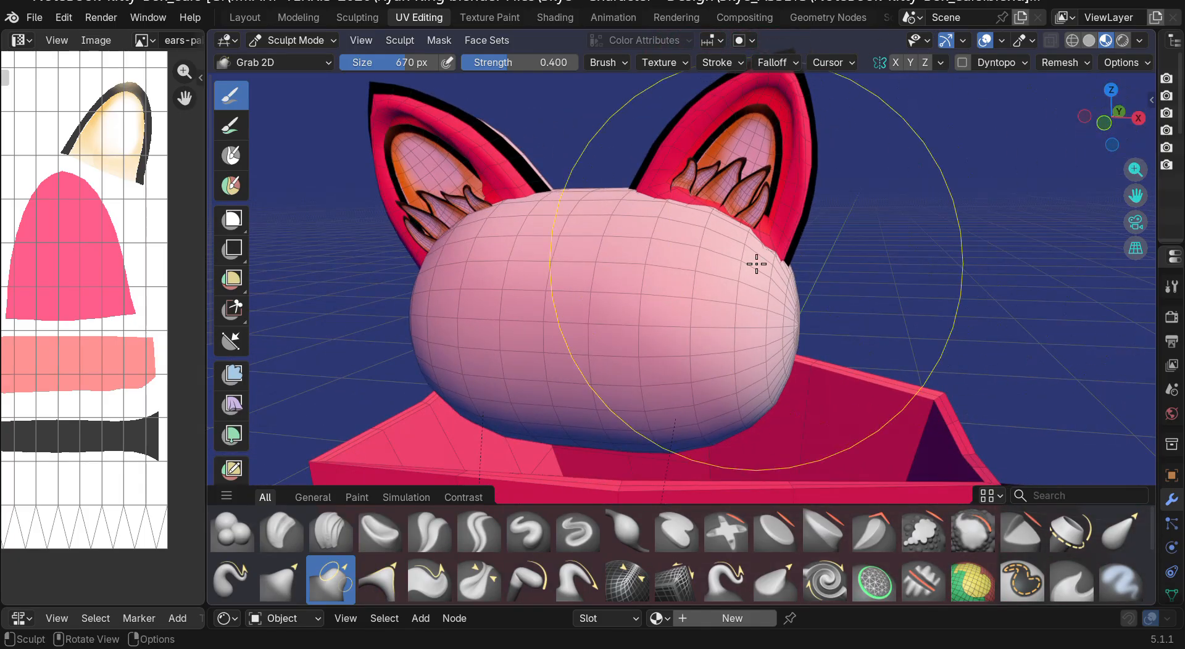
pyautogui.moveTo(719, 292)
pyautogui.mouseDown()
pyautogui.moveTo(791, 283)
pyautogui.moveTo(918, 221)
pyautogui.moveTo(846, 272)
pyautogui.mouseUp()
pyautogui.hotkey('ctrl', 'z')
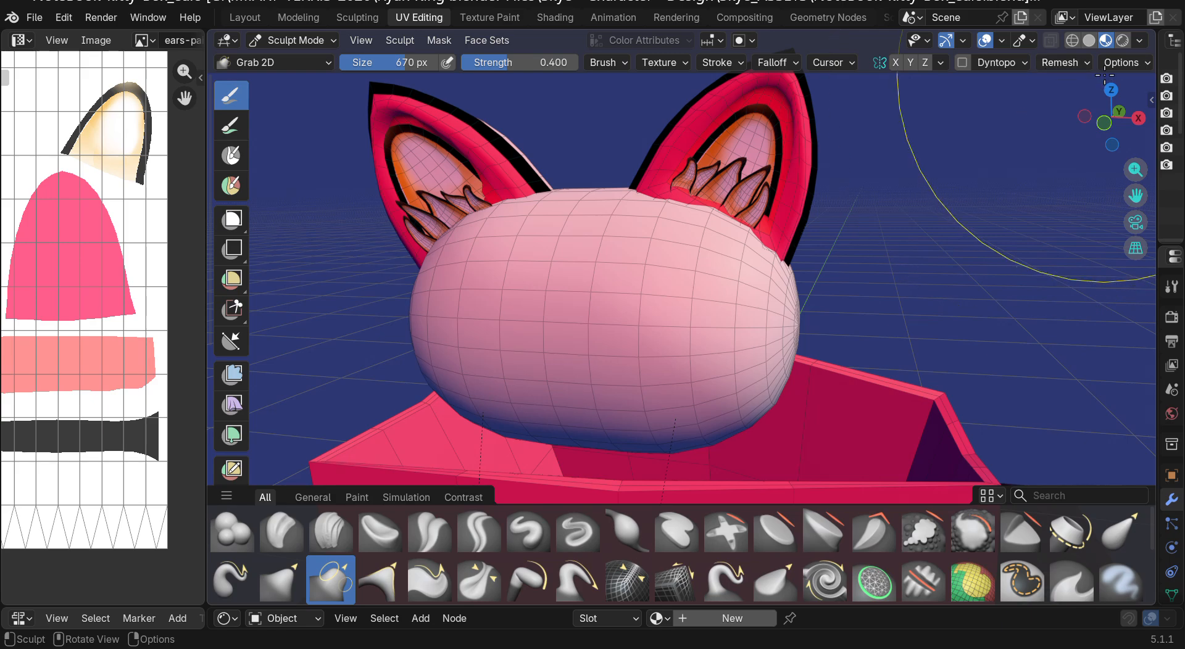
# Step: Turn on X symmetry and try pulling the head's side outward and its centre upward
pyautogui.click(890, 62)
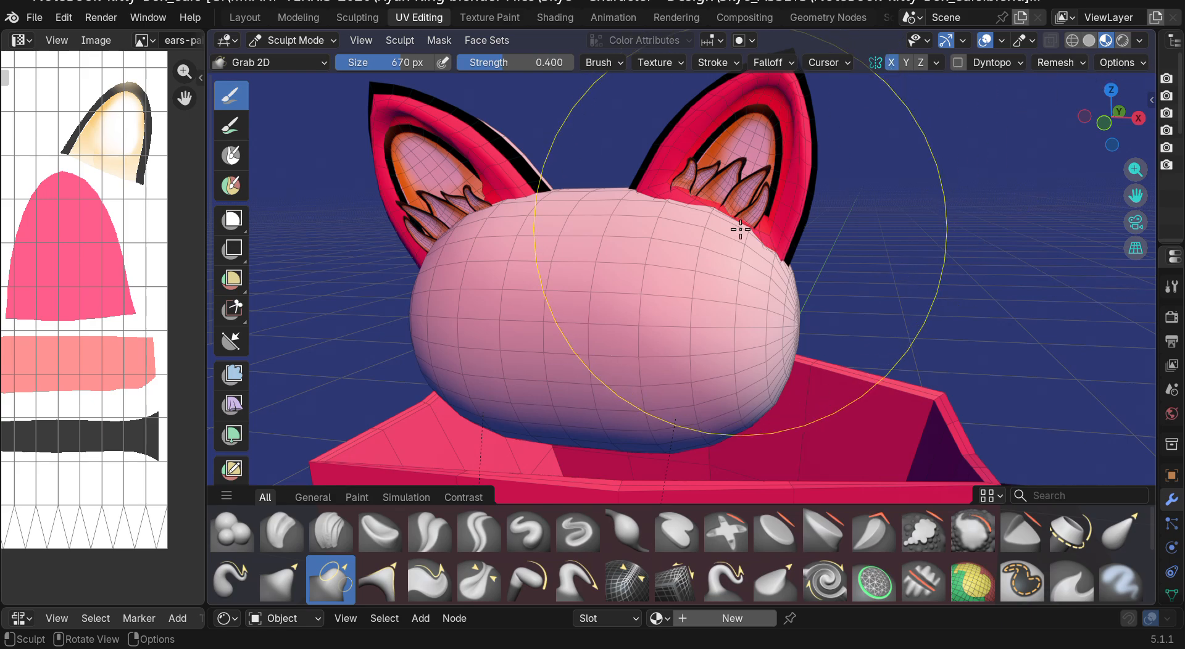
pyautogui.moveTo(1102, 131); pyautogui.dragTo(1139, 130)
pyautogui.moveTo(753, 287)
pyautogui.mouseDown()
pyautogui.moveTo(661, 290)
pyautogui.moveTo(838, 279)
pyautogui.mouseUp()
pyautogui.hotkey('ctrl', 'z')
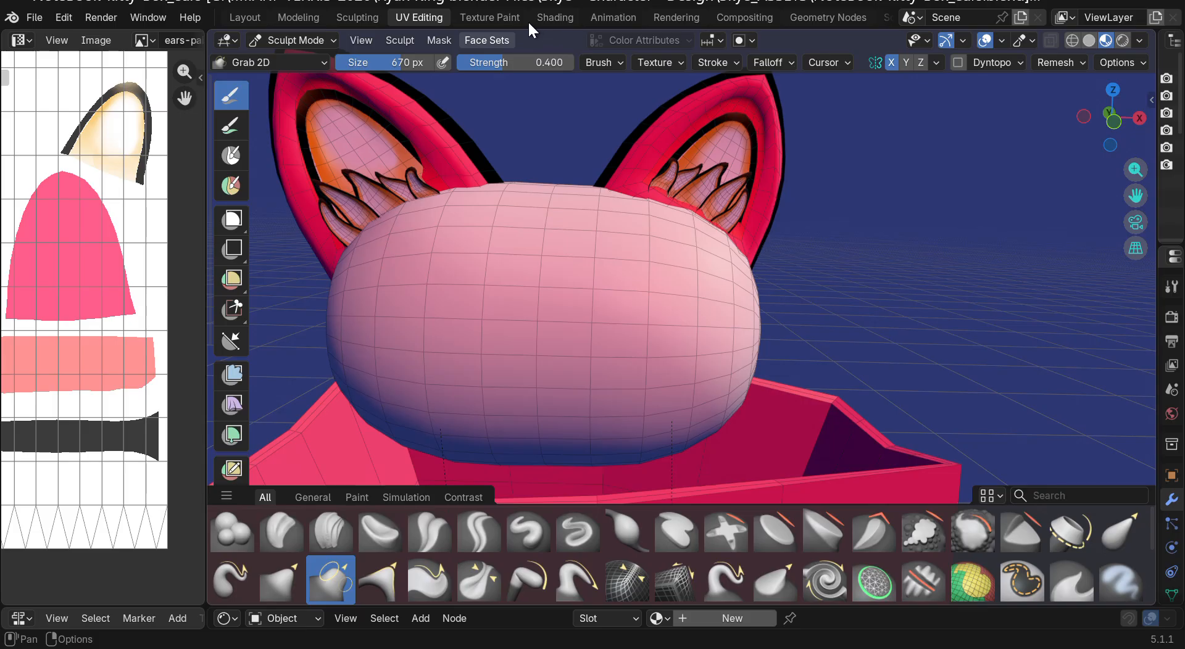
pyautogui.moveTo(574, 243)
pyautogui.mouseDown()
pyautogui.moveTo(543, 223)
pyautogui.moveTo(552, 54)
pyautogui.moveTo(556, 80)
pyautogui.moveTo(567, 69)
pyautogui.mouseUp()
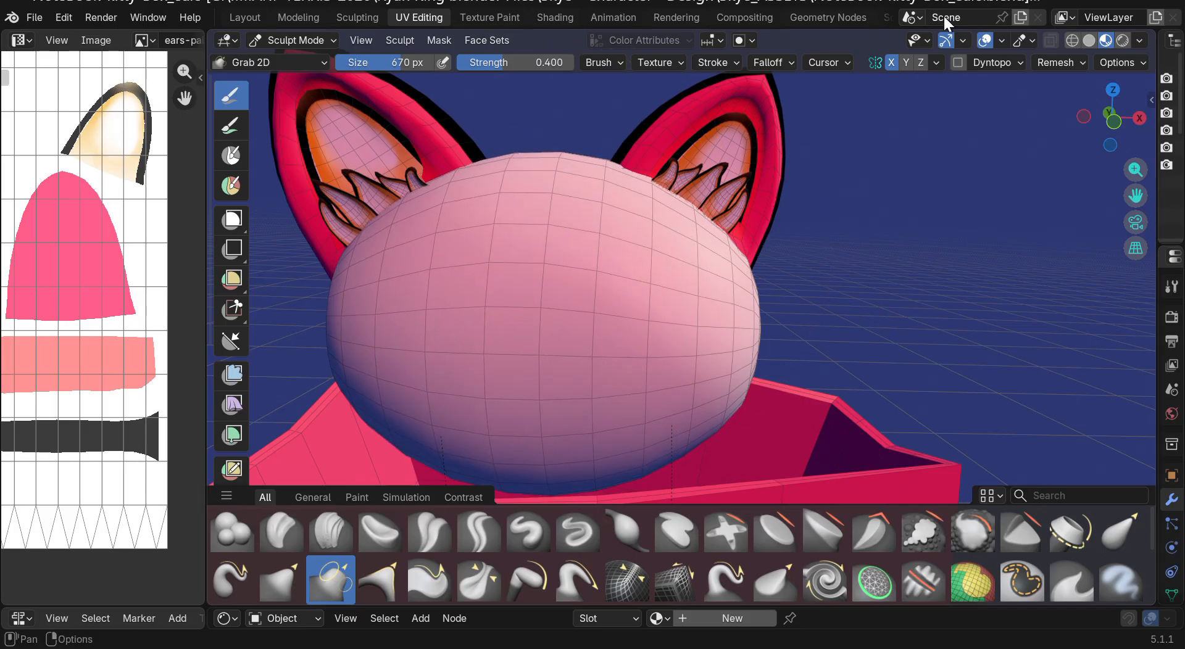
# Step: Add Y symmetry and try a long sideways Grab 2D stroke on the head, and undo it
pyautogui.click(905, 63)
pyautogui.moveTo(725, 304)
pyautogui.mouseDown()
pyautogui.moveTo(839, 322)
pyautogui.moveTo(613, 307)
pyautogui.moveTo(484, 344)
pyautogui.moveTo(266, 301)
pyautogui.mouseUp()
pyautogui.scroll(-4, 654, 286)
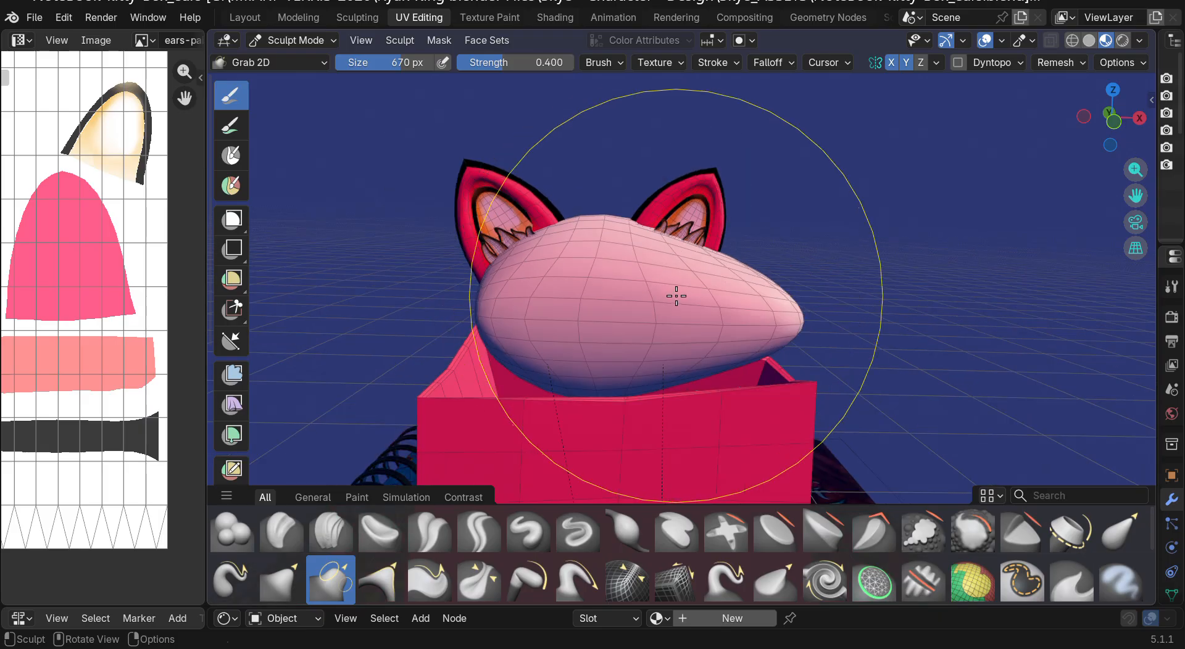
pyautogui.hotkey('ctrl', 'z')
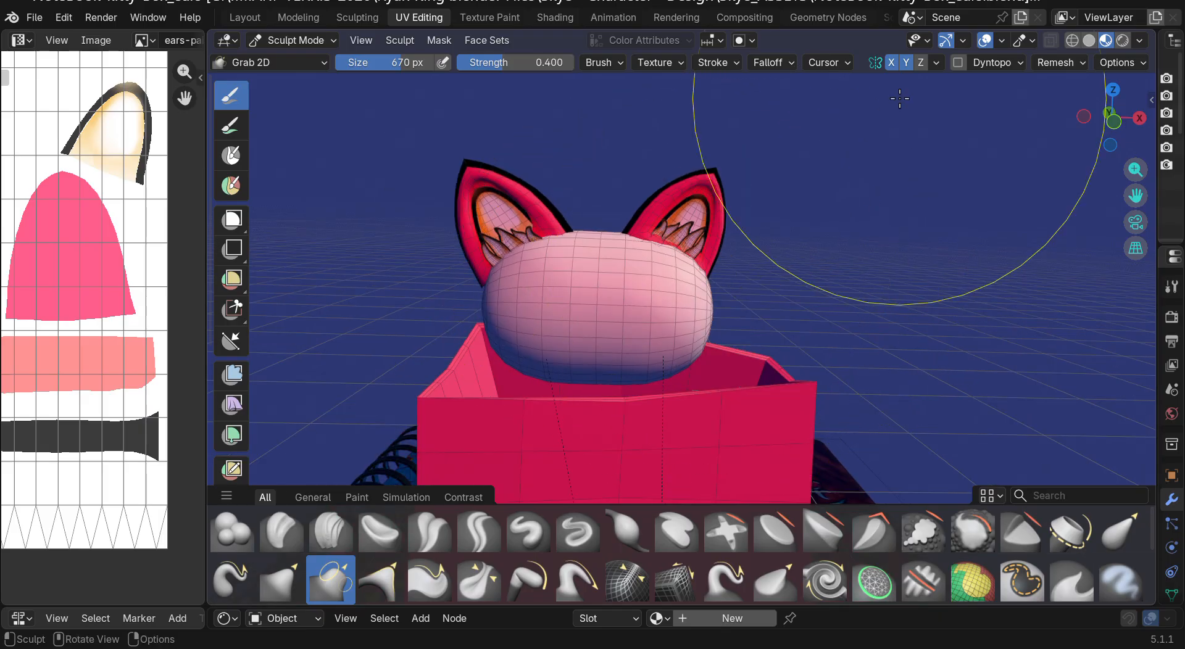
# Step: Try stretching the head's side with Grab 2D from an angled view, using X and Y symmetry
pyautogui.moveTo(1108, 124); pyautogui.dragTo(1114, 158)
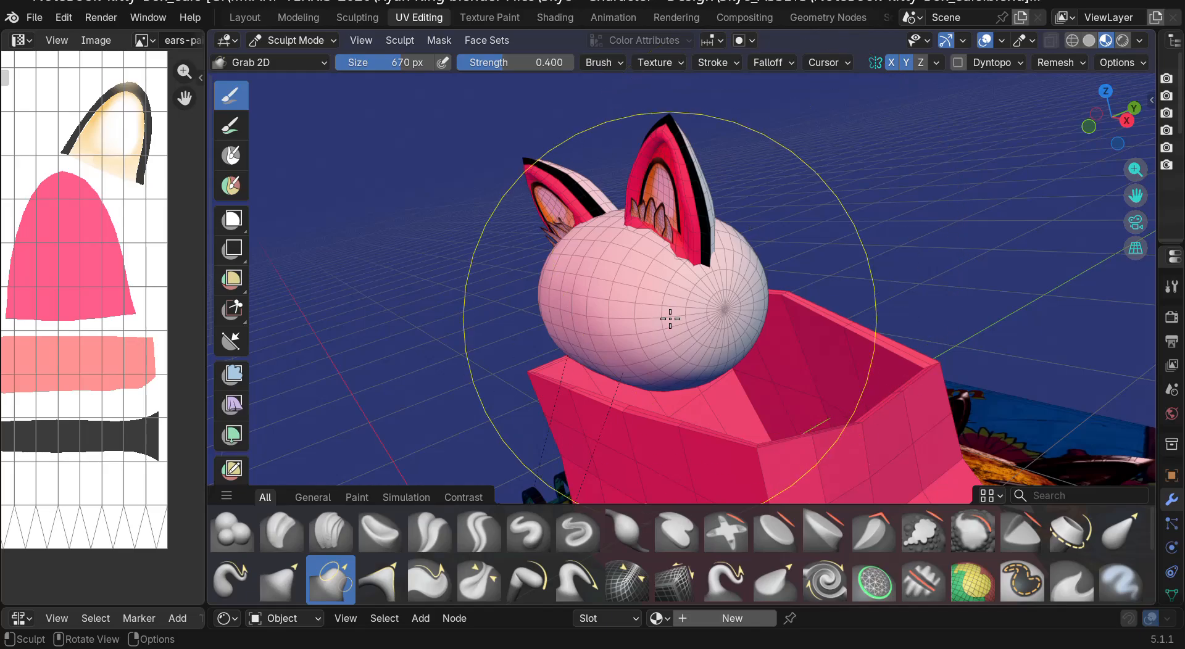
pyautogui.moveTo(717, 302)
pyautogui.keyDown('ctrl'); pyautogui.mouseDown(button='middle')
pyautogui.moveTo(703, 301)
pyautogui.moveTo(713, 321)
pyautogui.moveTo(765, 320)
pyautogui.moveTo(760, 242)
pyautogui.mouseUp(button='middle'); pyautogui.keyUp('ctrl')
pyautogui.moveTo(760, 242)
pyautogui.mouseDown()
pyautogui.moveTo(632, 321)
pyautogui.moveTo(1116, 284)
pyautogui.moveTo(1167, 224)
pyautogui.mouseUp()
pyautogui.moveTo(1106, 121); pyautogui.dragTo(1139, 87)
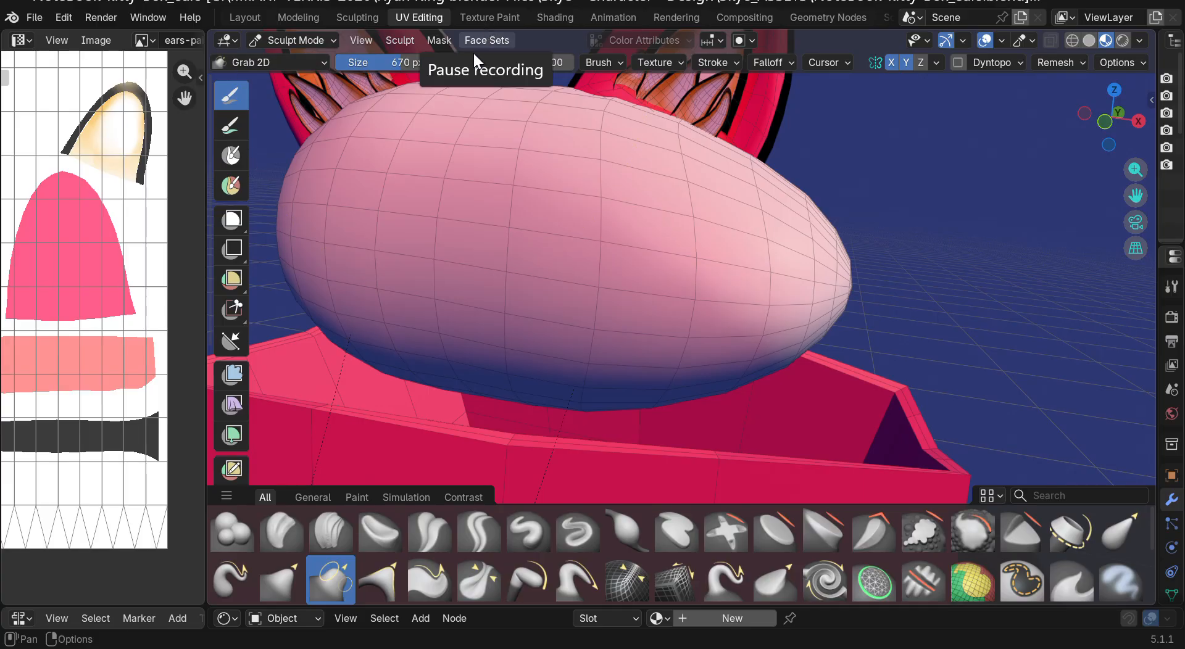
# Step: Reduce the brush size to 417 px and undo the sideways stretch of the head
pyautogui.moveTo(398, 64); pyautogui.dragTo(374, 64)
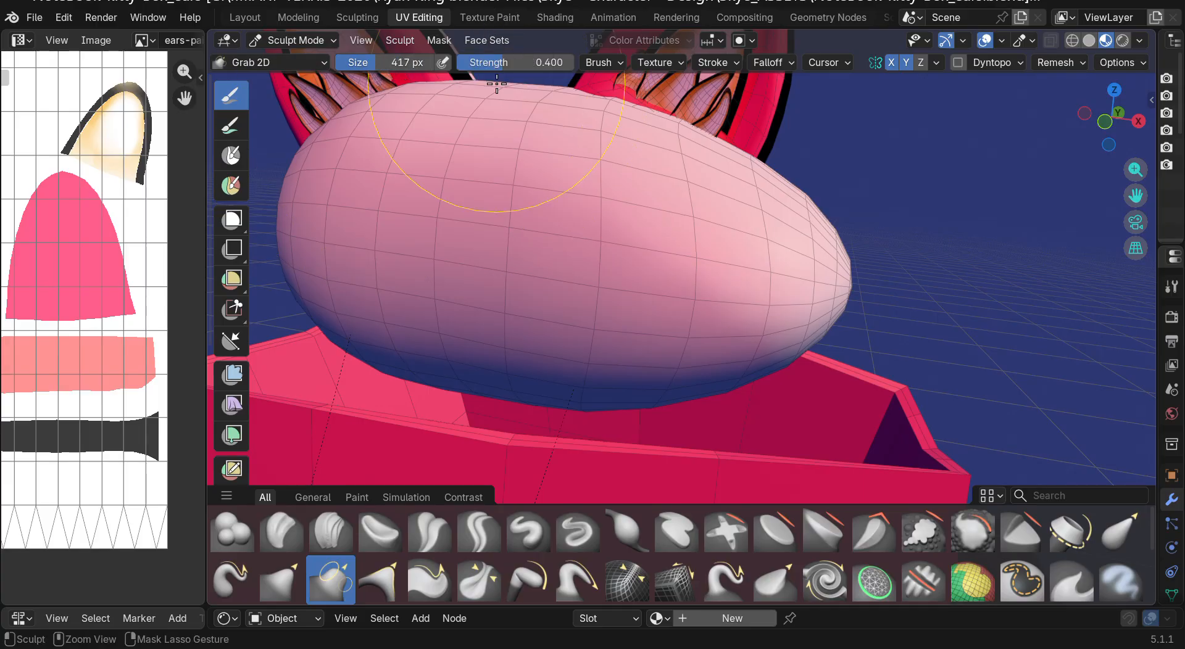
pyautogui.hotkey('ctrl', 'z')
pyautogui.hotkey('ctrl', 'z')
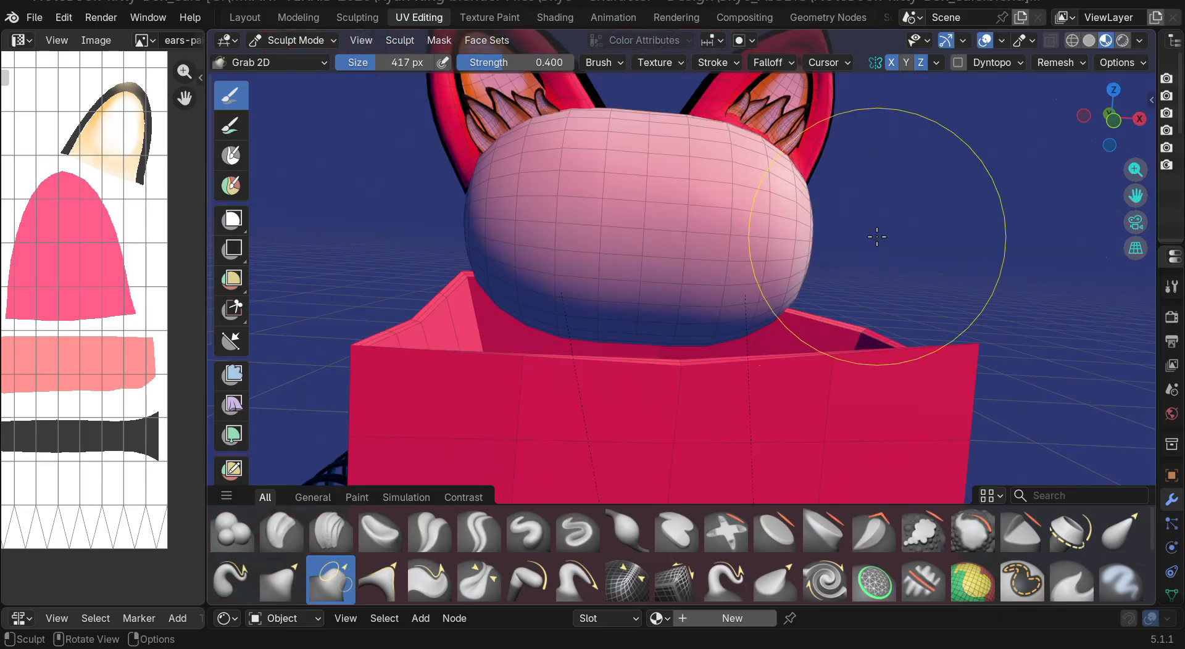
pyautogui.hotkey('ctrl', 'z')
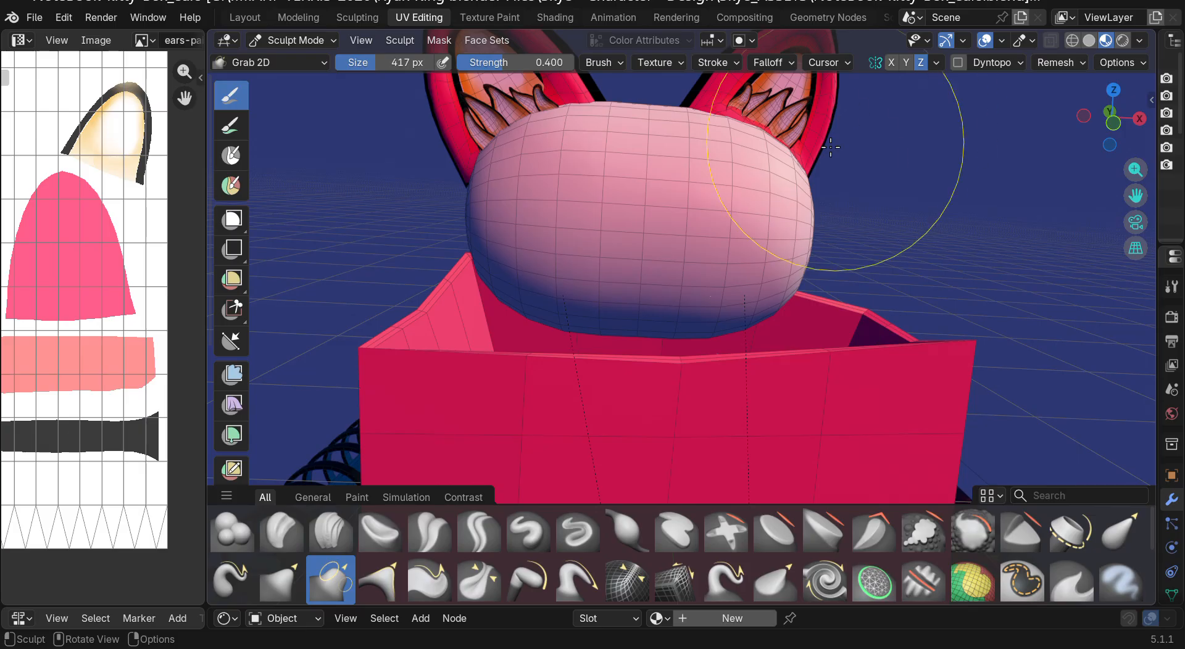
# Step: Try Grab 2D strokes across the head while changing the symmetry axes, and undo strokes
pyautogui.moveTo(760, 217)
pyautogui.mouseDown()
pyautogui.moveTo(792, 216)
pyautogui.moveTo(807, 190)
pyautogui.moveTo(799, 231)
pyautogui.moveTo(696, 322)
pyautogui.moveTo(670, 259)
pyautogui.mouseUp()
pyautogui.moveTo(654, 217)
pyautogui.mouseDown()
pyautogui.moveTo(651, 243)
pyautogui.moveTo(669, 259)
pyautogui.mouseUp()
pyautogui.click(918, 65)
pyautogui.moveTo(761, 187)
pyautogui.mouseDown()
pyautogui.moveTo(795, 197)
pyautogui.moveTo(683, 145)
pyautogui.moveTo(657, 92)
pyautogui.moveTo(664, 83)
pyautogui.moveTo(664, 105)
pyautogui.moveTo(664, 80)
pyautogui.moveTo(709, 72)
pyautogui.mouseUp()
pyautogui.moveTo(706, 56); pyautogui.dragTo(717, 96)
pyautogui.hotkey('ctrl', 'z')
pyautogui.hotkey('ctrl', 'z')
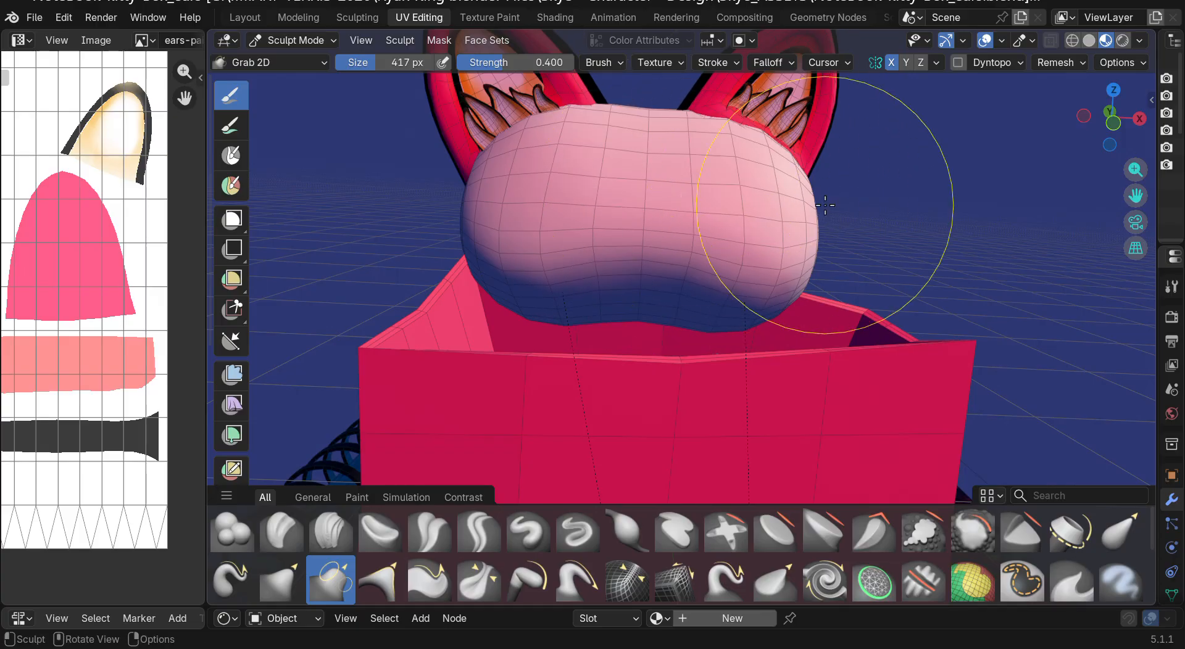
# Step: Restore the head's rounded shape and leave only Z symmetry turned on
pyautogui.moveTo(1111, 117); pyautogui.dragTo(1038, 122)
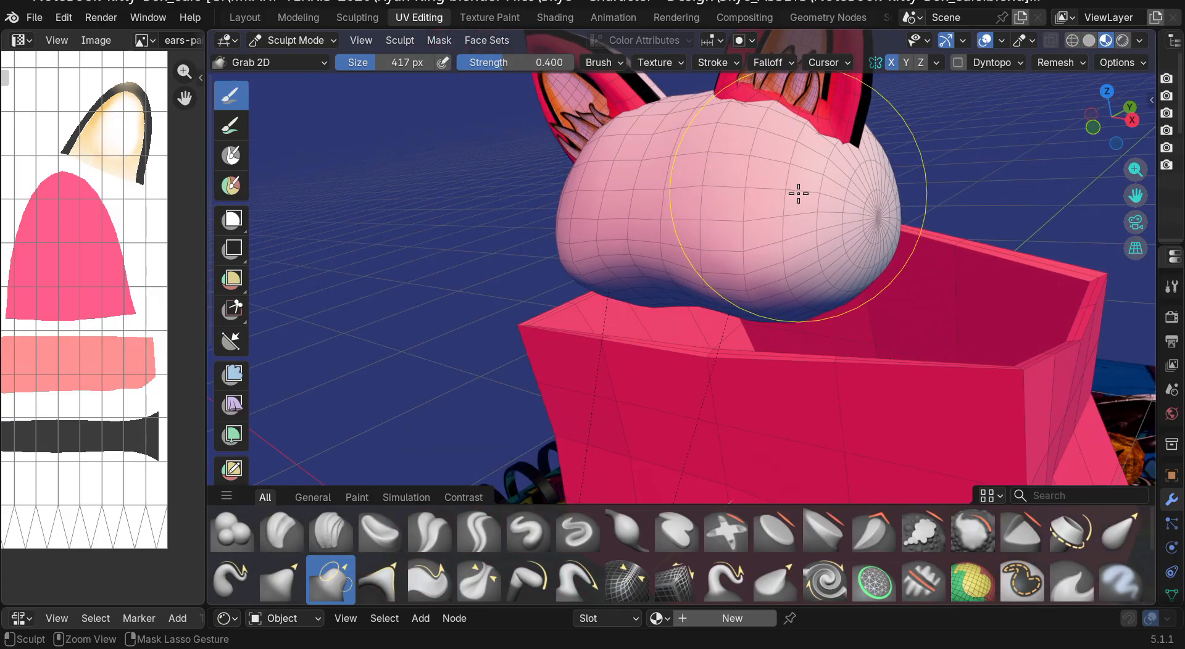
pyautogui.hotkey('ctrl', 'shift', 'z')
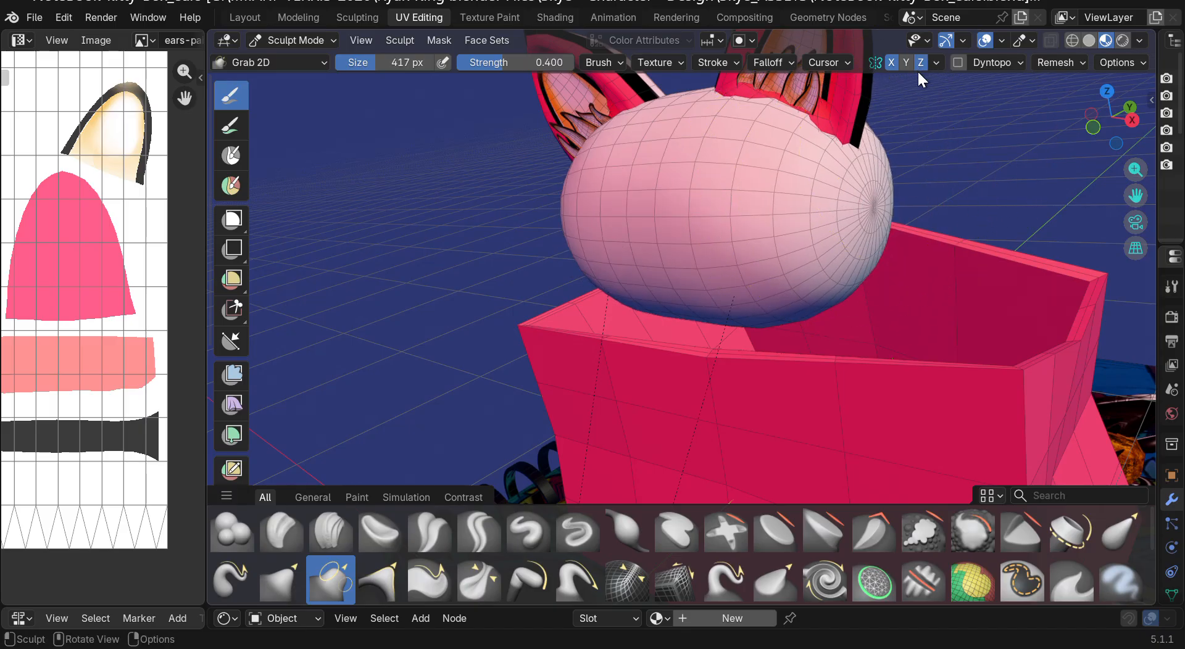
pyautogui.click(890, 62)
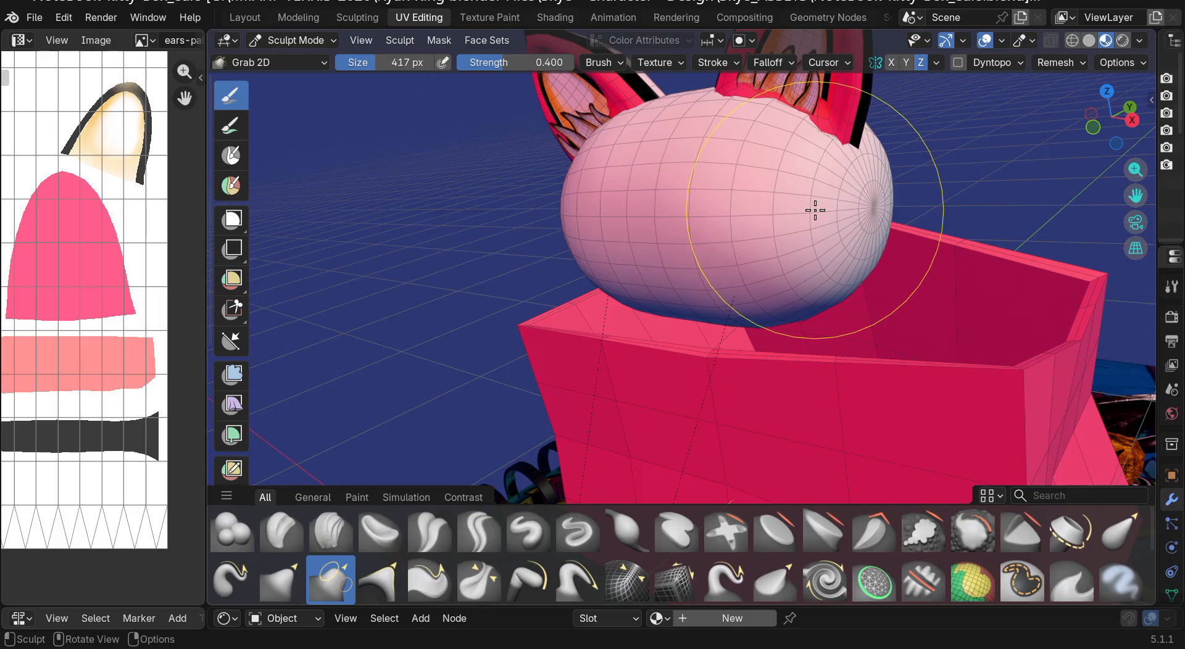
# Step: Switch to the Smooth brush and undo the last change to the head
pyautogui.press('s')
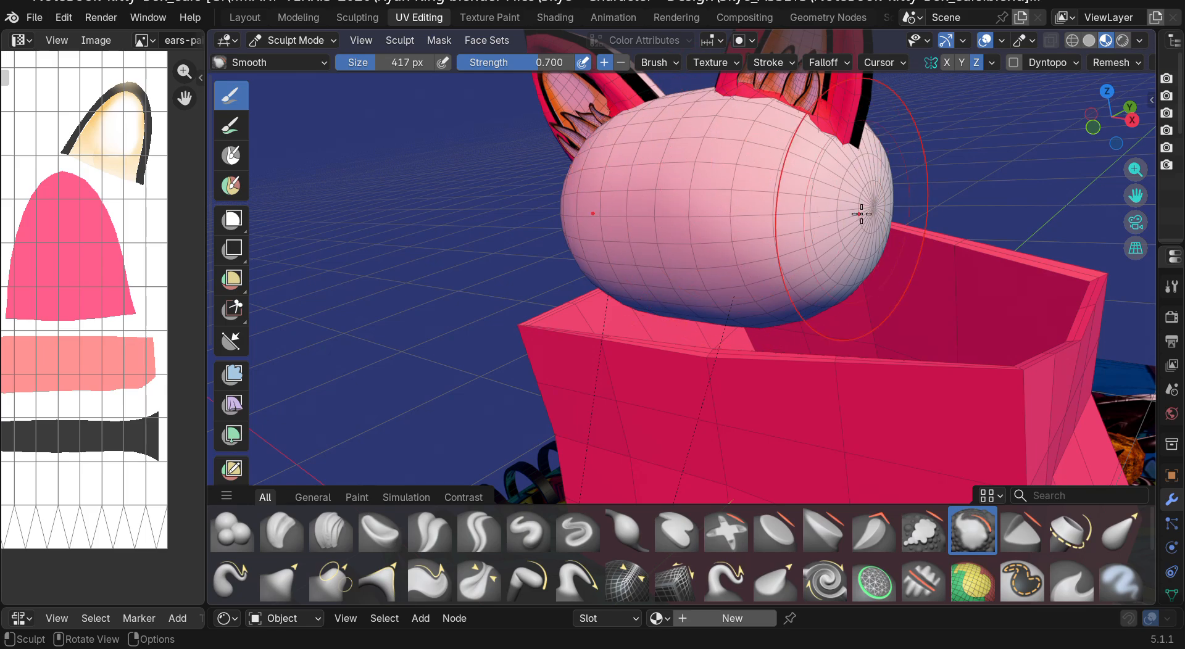
pyautogui.moveTo(877, 207); pyautogui.dragTo(1043, 183, button='middle')
pyautogui.moveTo(1109, 121); pyautogui.dragTo(984, 147)
pyautogui.hotkey('ctrl', 'z')
# Step: Widen the Properties editor and set the Subdivision modifier's viewport level to 0
pyautogui.scroll(-4, 971, 225)
pyautogui.moveTo(1158, 172); pyautogui.dragTo(1016, 168)
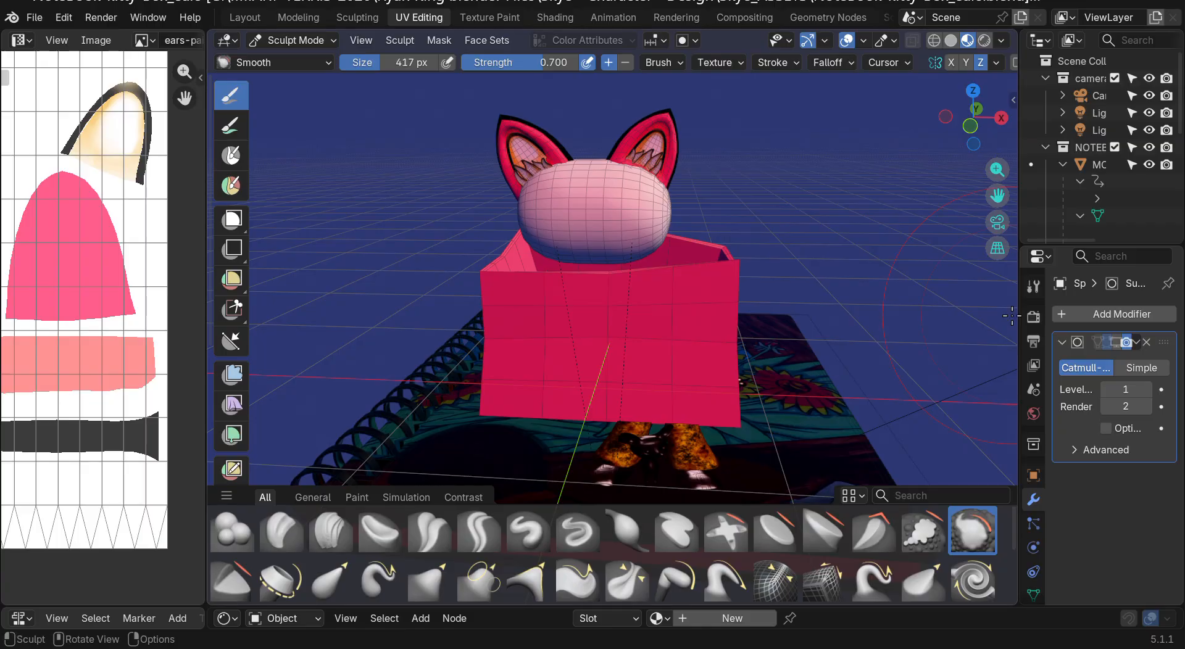
pyautogui.moveTo(1013, 316); pyautogui.dragTo(872, 316)
pyautogui.click(1019, 389)
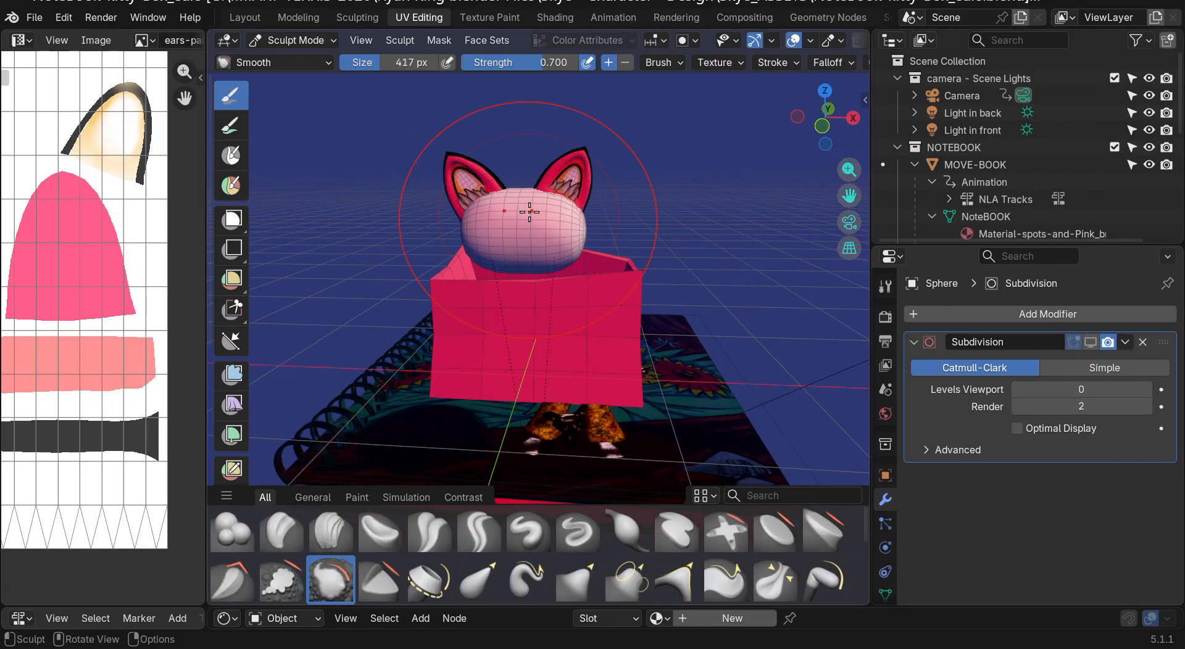
# Step: Smooth the front, lower side and upper part of the head with the Smooth brush at strength 0.700
pyautogui.scroll(5, 530, 212)
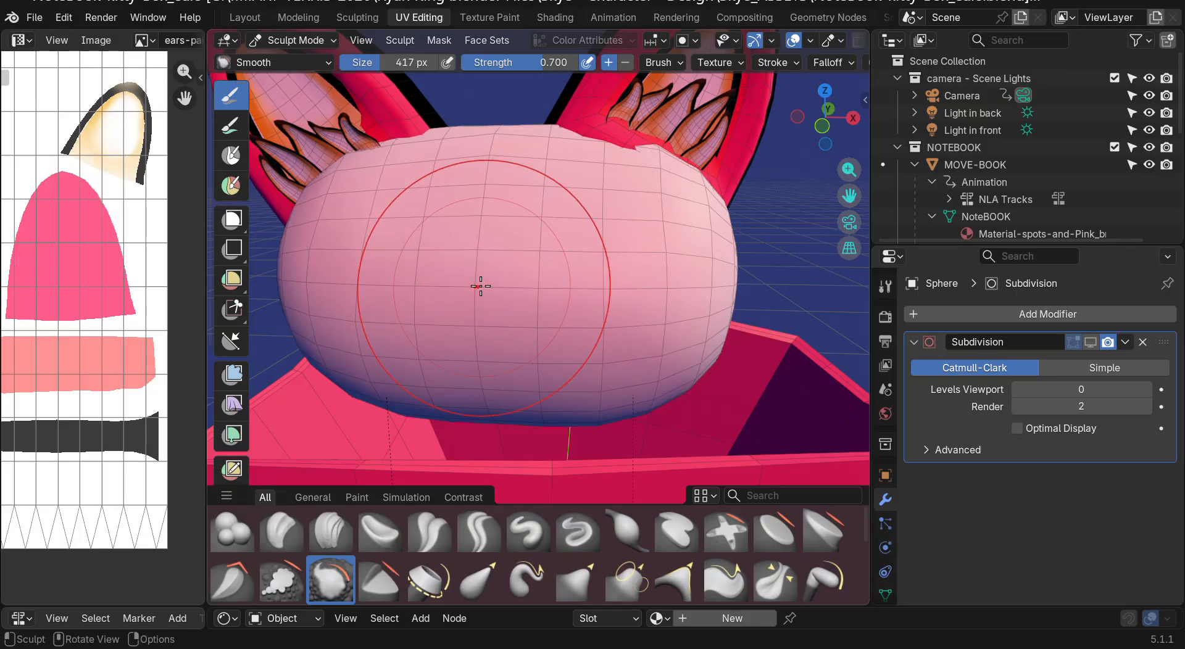
pyautogui.moveTo(482, 282); pyautogui.dragTo(552, 302)
pyautogui.moveTo(477, 285)
pyautogui.mouseDown()
pyautogui.moveTo(519, 283)
pyautogui.moveTo(638, 331)
pyautogui.moveTo(660, 312)
pyautogui.mouseUp()
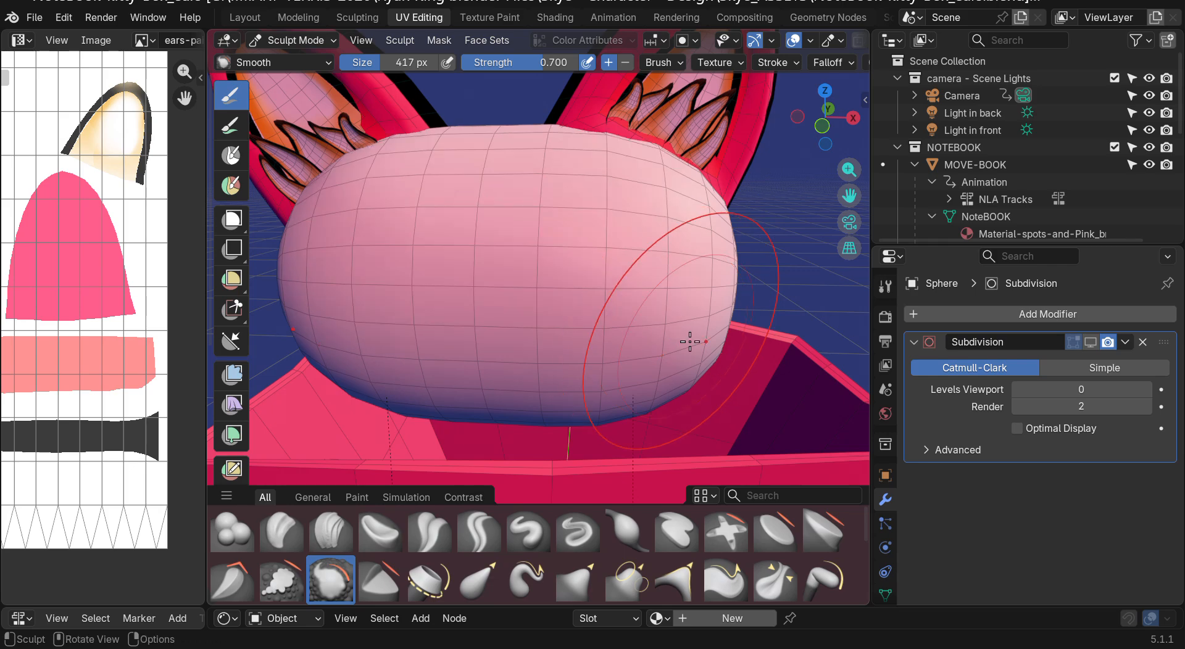
pyautogui.moveTo(511, 183)
pyautogui.mouseDown()
pyautogui.moveTo(392, 159)
pyautogui.moveTo(605, 204)
pyautogui.moveTo(704, 275)
pyautogui.moveTo(743, 269)
pyautogui.moveTo(629, 316)
pyautogui.moveTo(598, 393)
pyautogui.moveTo(432, 370)
pyautogui.moveTo(520, 387)
pyautogui.moveTo(721, 195)
pyautogui.mouseUp()
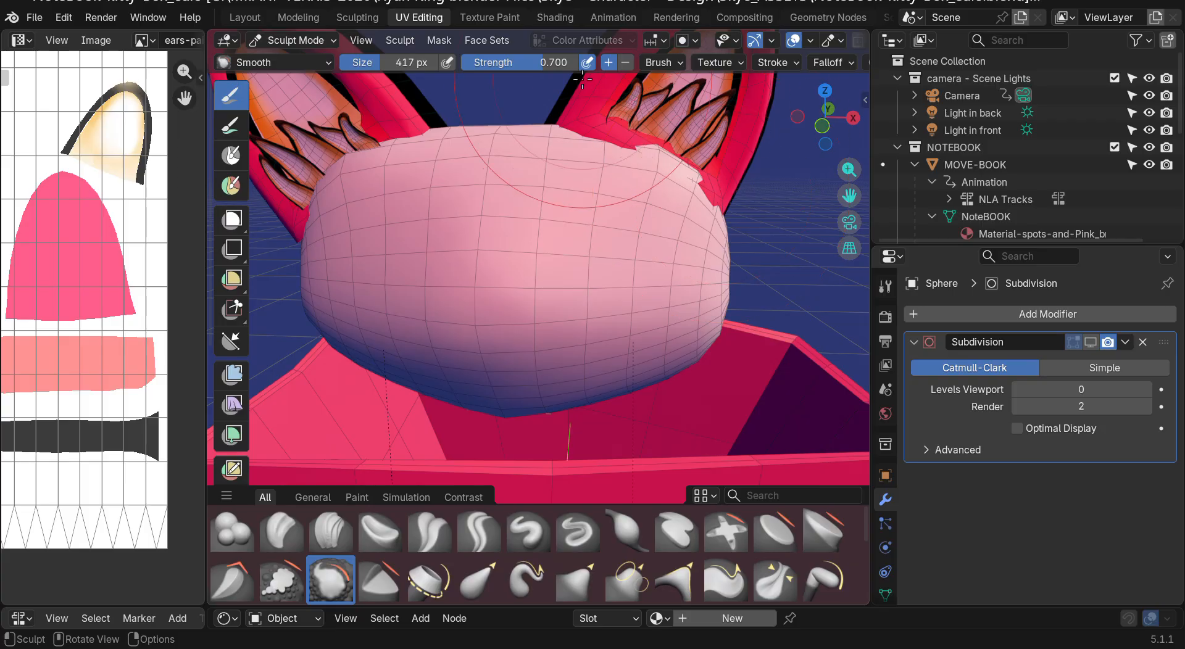
# Step: Lower the Smooth brush strength to 0.273 and smooth the head's outer side up to the ear
pyautogui.moveTo(543, 62); pyautogui.dragTo(458, 62)
pyautogui.moveTo(694, 357); pyautogui.dragTo(707, 288)
pyautogui.moveTo(707, 288)
pyautogui.mouseDown()
pyautogui.moveTo(717, 299)
pyautogui.moveTo(665, 357)
pyautogui.mouseUp()
pyautogui.moveTo(692, 316)
pyautogui.mouseDown()
pyautogui.moveTo(540, 165)
pyautogui.moveTo(486, 143)
pyautogui.moveTo(741, 202)
pyautogui.mouseUp()
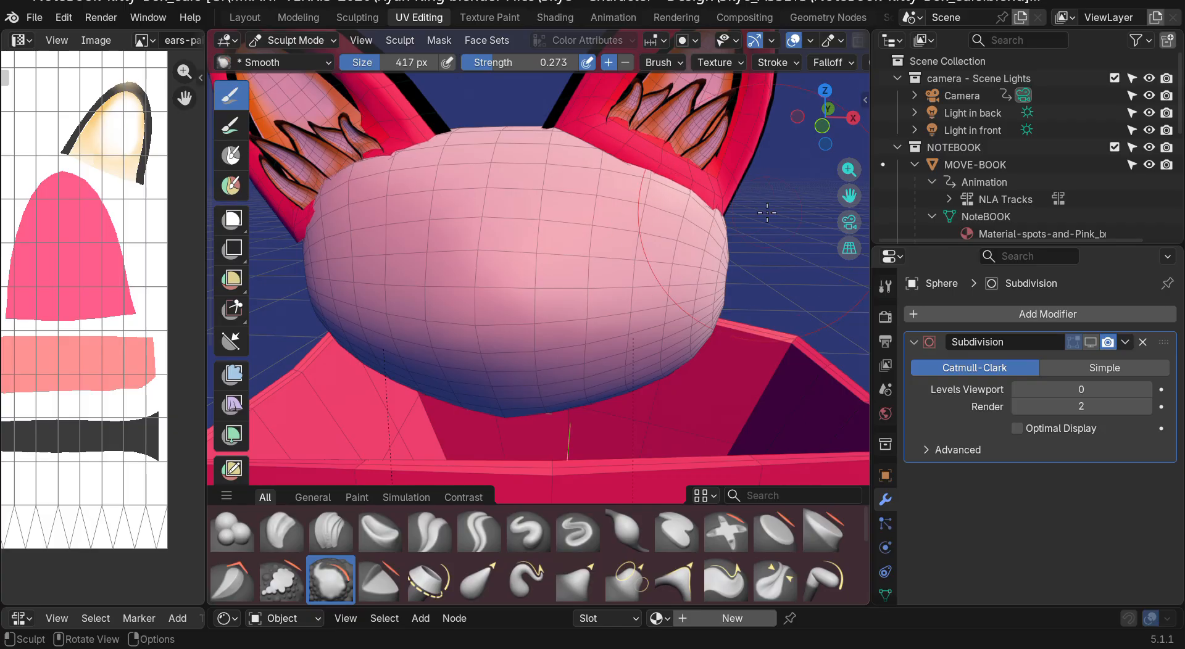
pyautogui.scroll(-4, 778, 183)
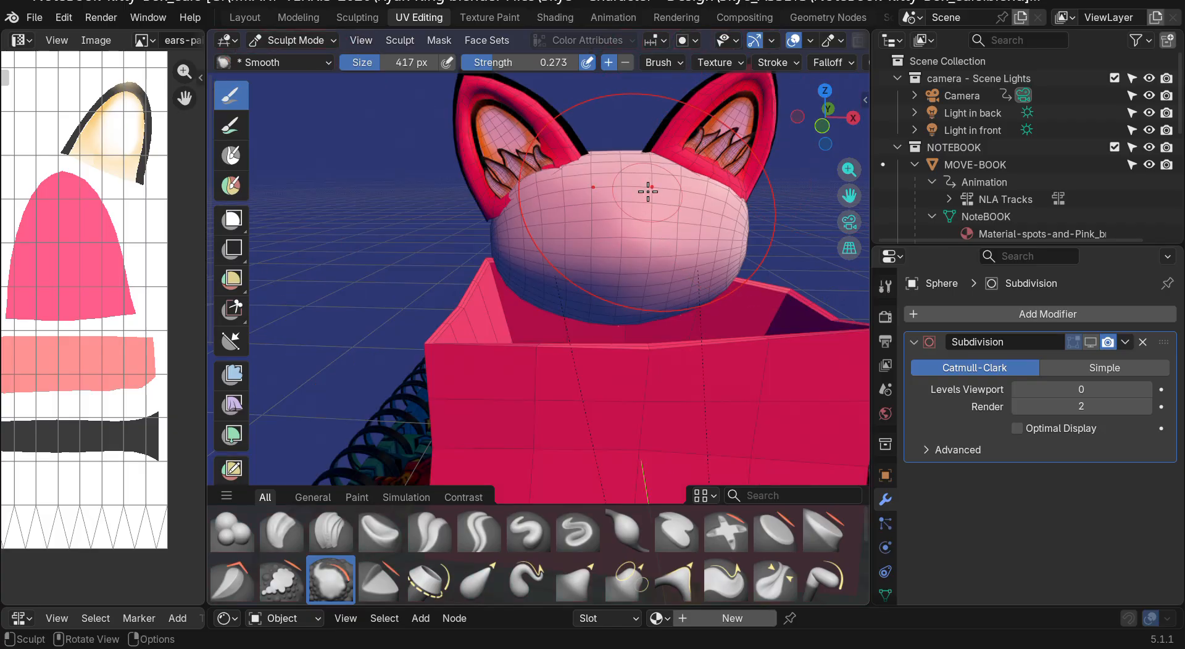
pyautogui.moveTo(825, 124)
pyautogui.mouseDown()
pyautogui.moveTo(799, 133)
pyautogui.moveTo(830, 126)
pyautogui.mouseUp()
pyautogui.scroll(3, 645, 135)
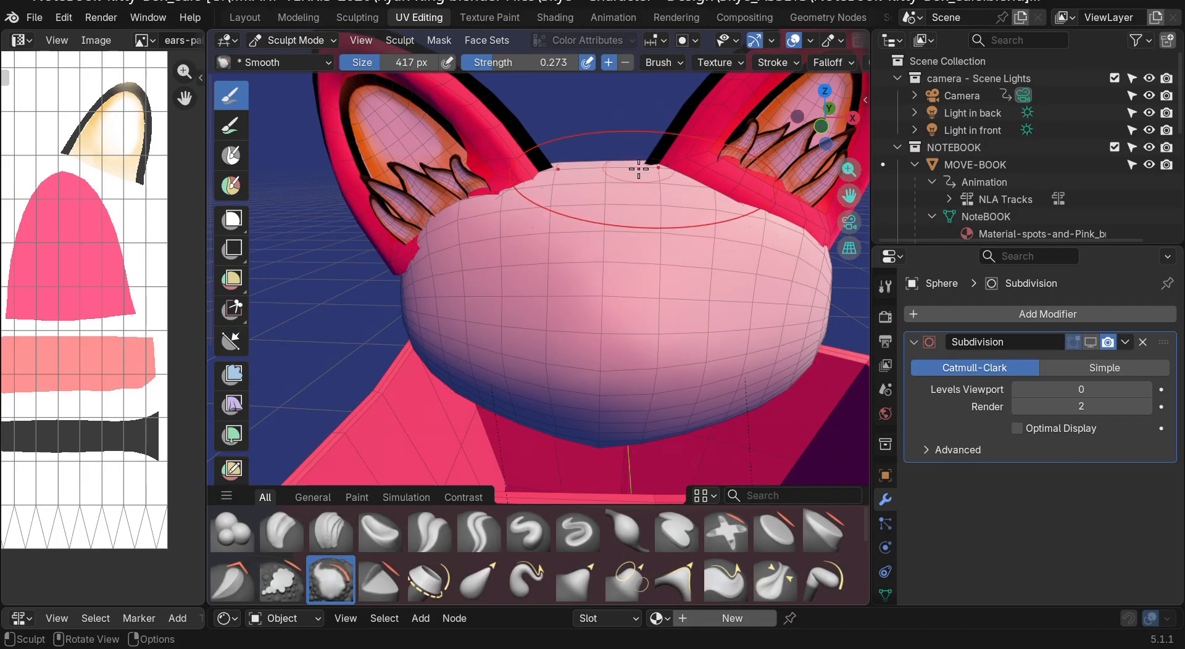
pyautogui.moveTo(826, 120)
pyautogui.mouseDown()
pyautogui.moveTo(816, 126)
pyautogui.moveTo(864, 124)
pyautogui.moveTo(810, 140)
pyautogui.moveTo(819, 124)
pyautogui.mouseUp()
pyautogui.scroll(-3, 750, 218)
pyautogui.scroll(3, 750, 221)
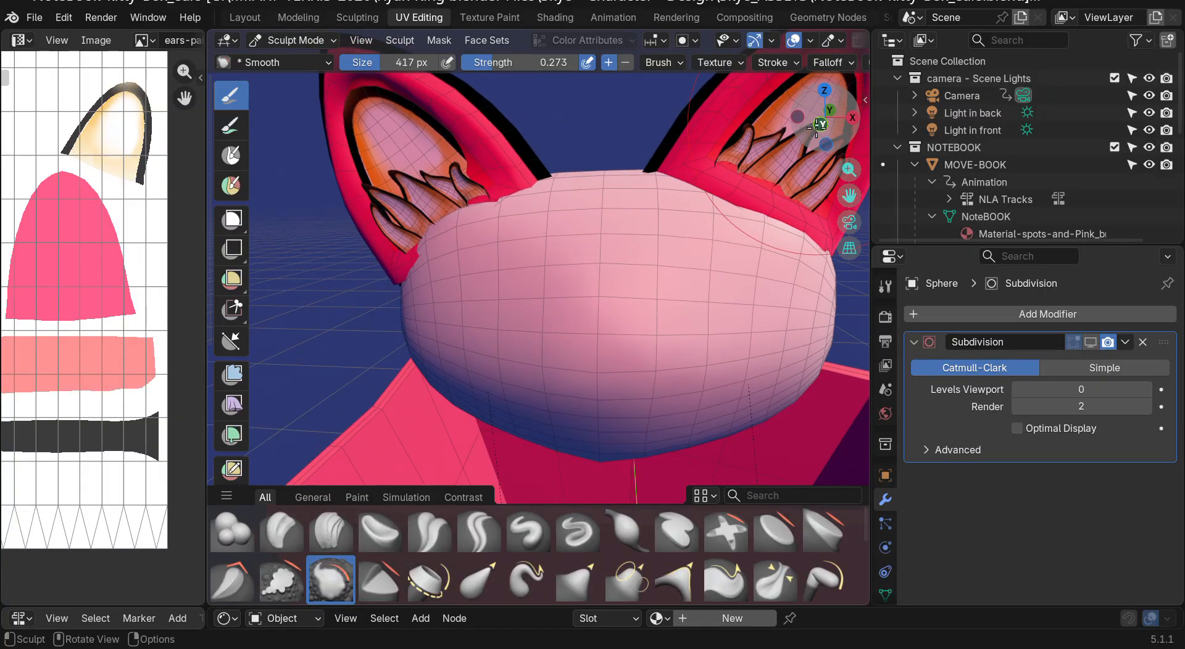
# Step: Examine the smoothed head and its fit against both ears from several angles in a wider 3D viewport
pyautogui.hotkey('alt', 'z')
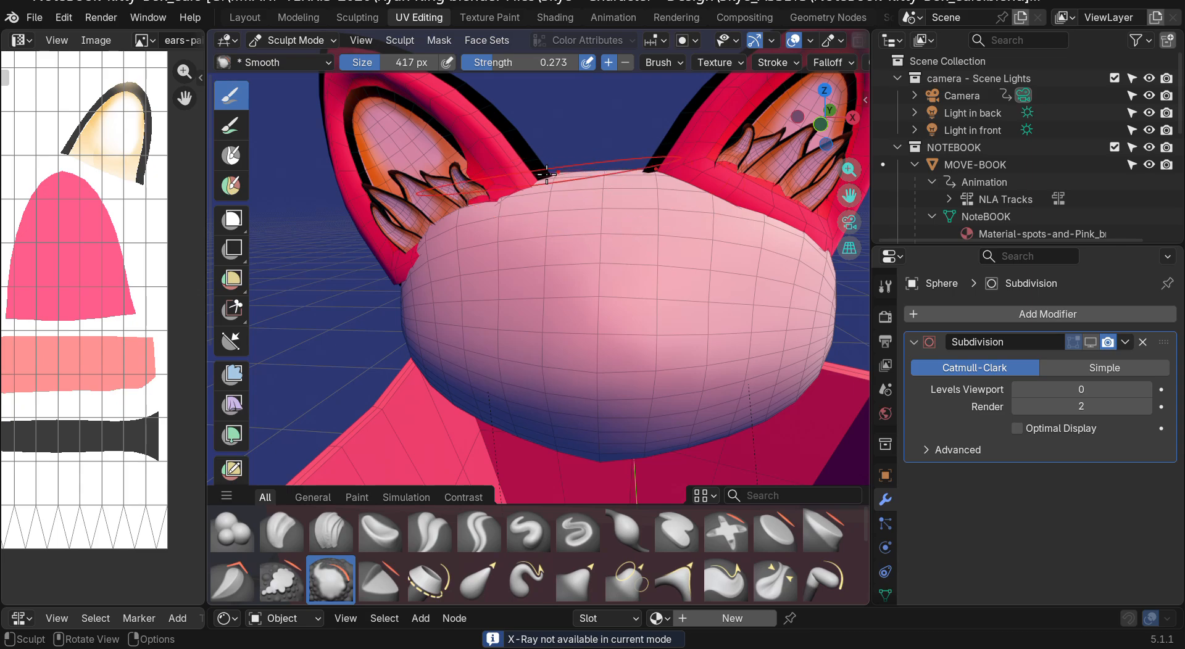
pyautogui.moveTo(829, 109)
pyautogui.mouseDown()
pyautogui.moveTo(778, 179)
pyautogui.moveTo(814, 130)
pyautogui.moveTo(838, 179)
pyautogui.moveTo(724, 165)
pyautogui.mouseUp()
pyautogui.moveTo(850, 170); pyautogui.dragTo(849, 253)
pyautogui.moveTo(835, 117)
pyautogui.mouseDown()
pyautogui.moveTo(811, 121)
pyautogui.moveTo(825, 154)
pyautogui.mouseUp()
pyautogui.moveTo(691, 363); pyautogui.dragTo(661, 350)
pyautogui.moveTo(820, 123); pyautogui.dragTo(917, 115)
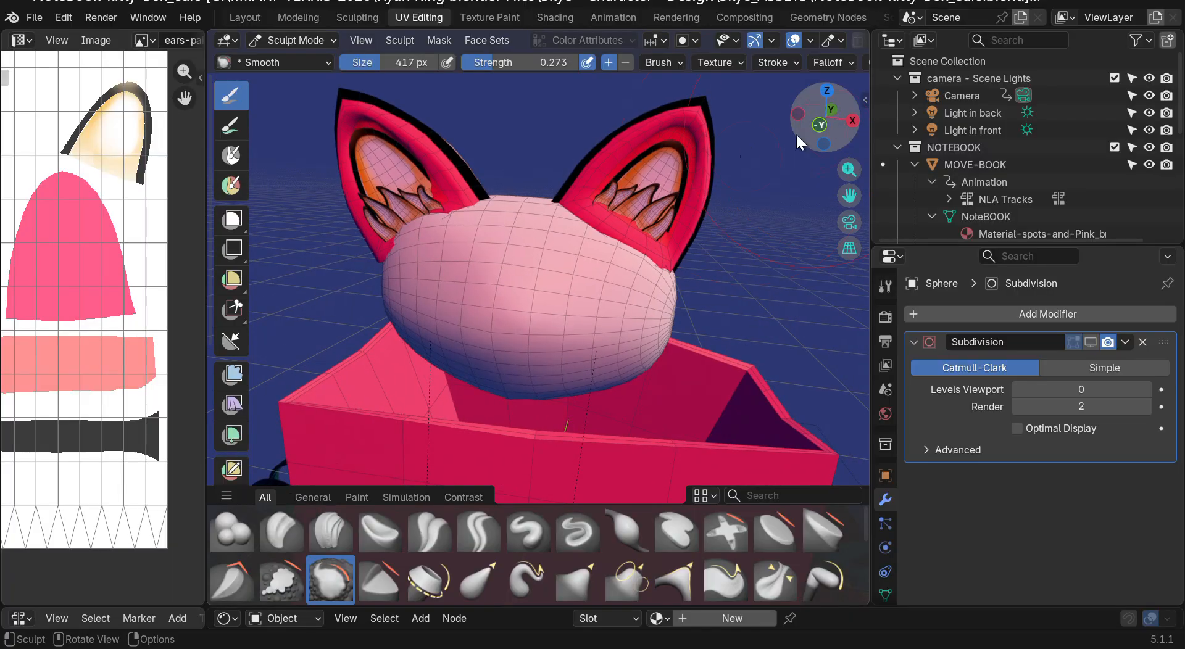
pyautogui.scroll(5, 429, 310)
pyautogui.scroll(-5, 429, 310)
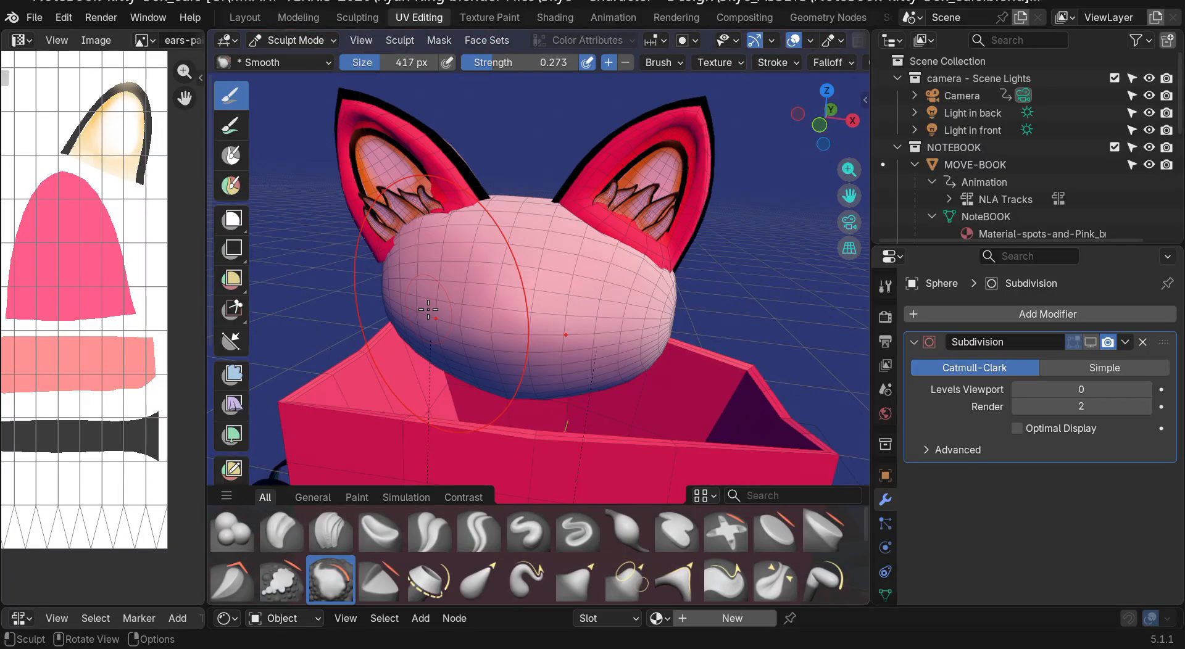
pyautogui.scroll(5, 429, 310)
pyautogui.scroll(-5, 688, 252)
pyautogui.moveTo(814, 126); pyautogui.dragTo(930, 261)
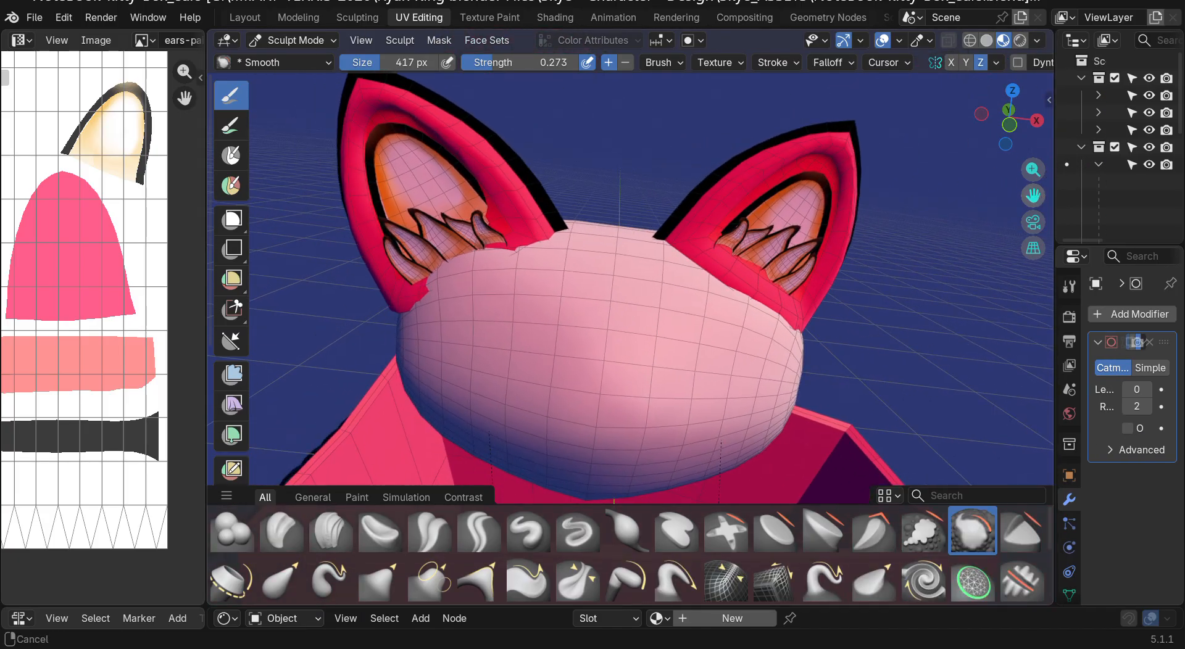
pyautogui.moveTo(1015, 125)
pyautogui.mouseDown()
pyautogui.moveTo(1012, 102)
pyautogui.moveTo(1000, 112)
pyautogui.moveTo(1009, 124)
pyautogui.moveTo(932, 216)
pyautogui.moveTo(970, 148)
pyautogui.moveTo(1003, 121)
pyautogui.mouseUp()
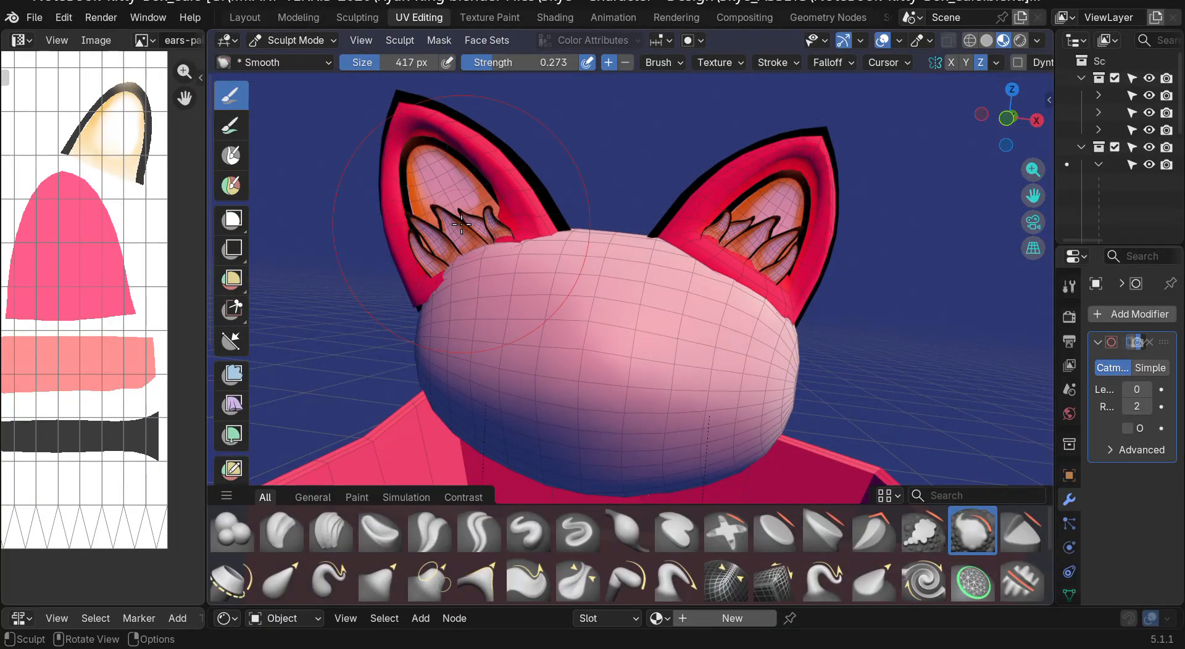
# Step: Switch to Object Mode and scale the head sphere up uniformly, undoing the extra single-axis scaling
pyautogui.click(290, 41)
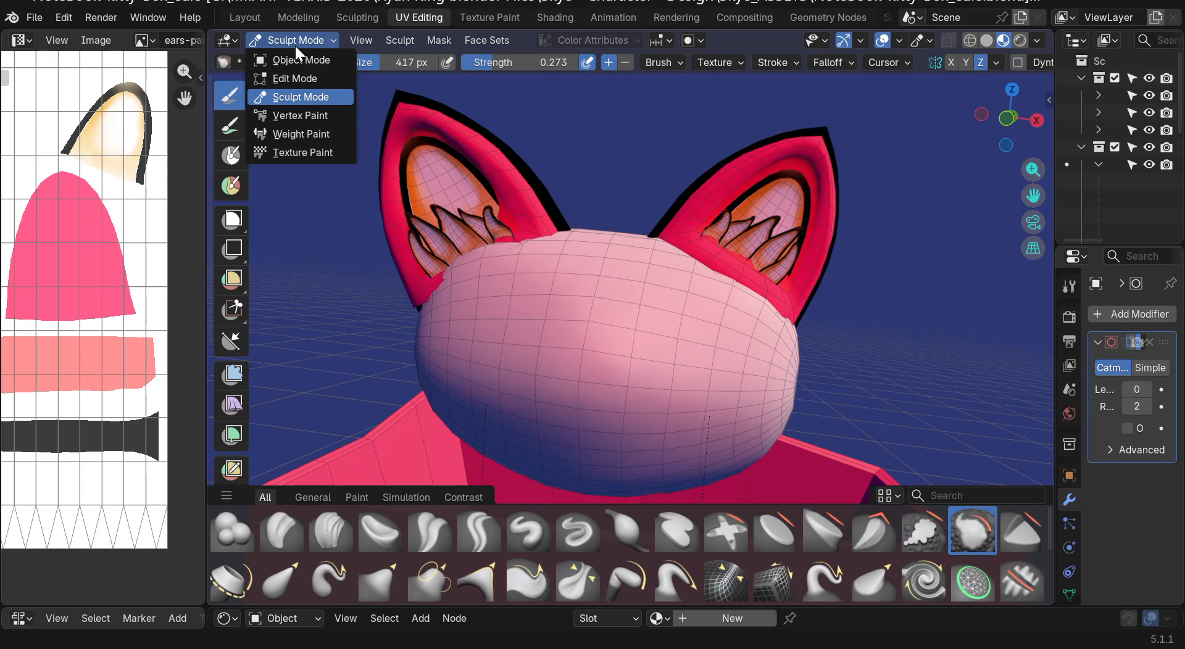
pyautogui.click(290, 56)
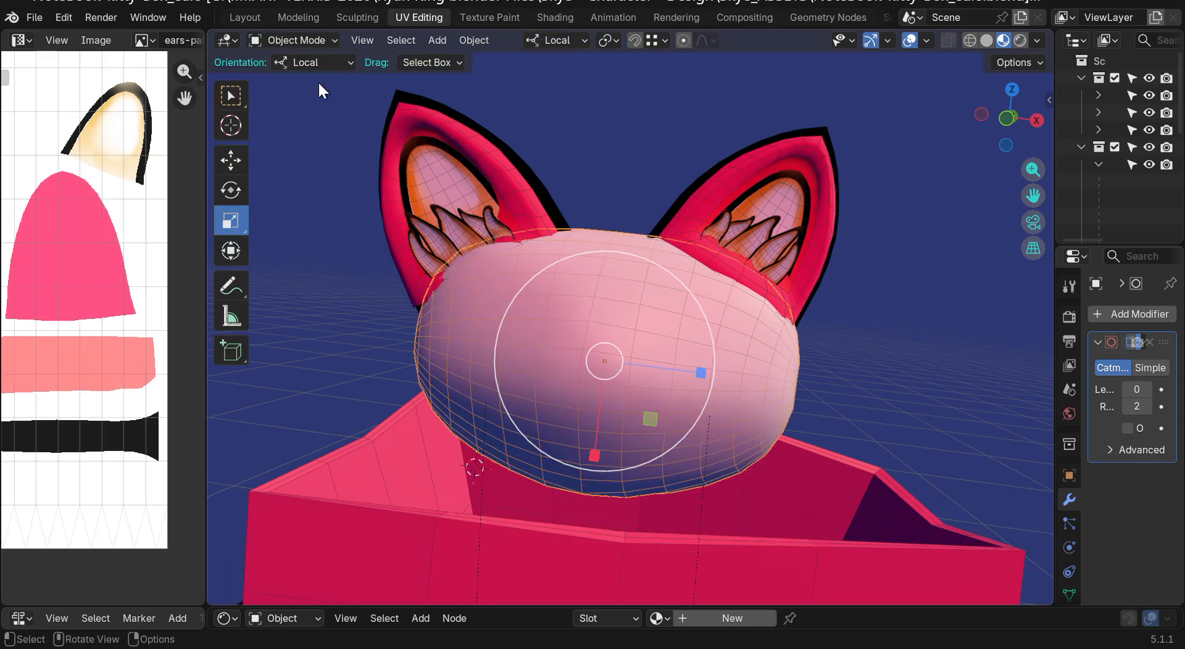
pyautogui.press('s')
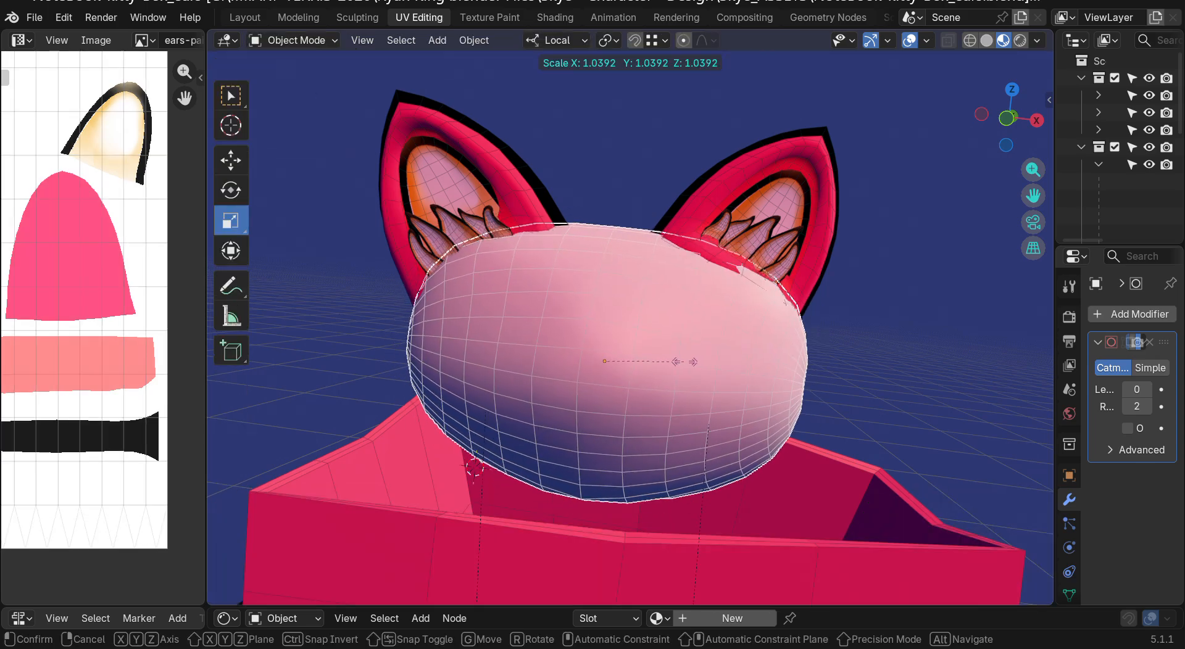
pyautogui.click(692, 360)
pyautogui.moveTo(702, 371)
pyautogui.mouseDown()
pyautogui.moveTo(723, 375)
pyautogui.moveTo(679, 371)
pyautogui.moveTo(690, 371)
pyautogui.mouseUp()
pyautogui.moveTo(595, 458); pyautogui.dragTo(617, 447)
pyautogui.hotkey('ctrl', 'z')
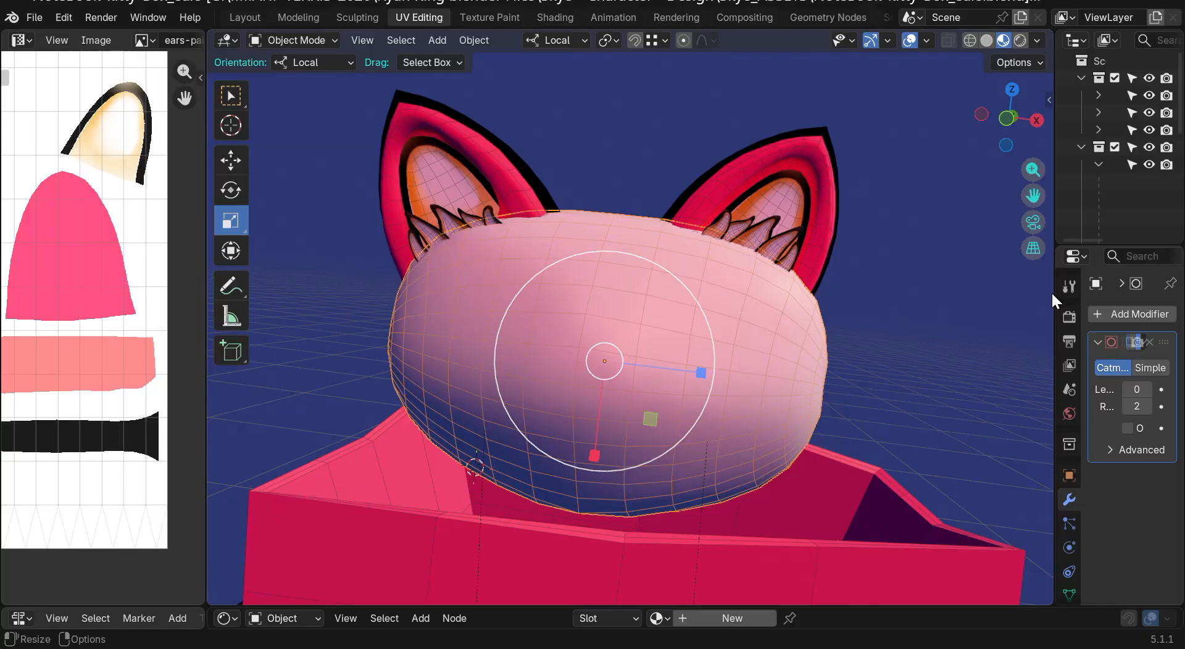
# Step: Stretch the right-hand ear lengthwise along its local Z axis
pyautogui.moveTo(990, 115); pyautogui.dragTo(986, 120)
pyautogui.click(799, 171)
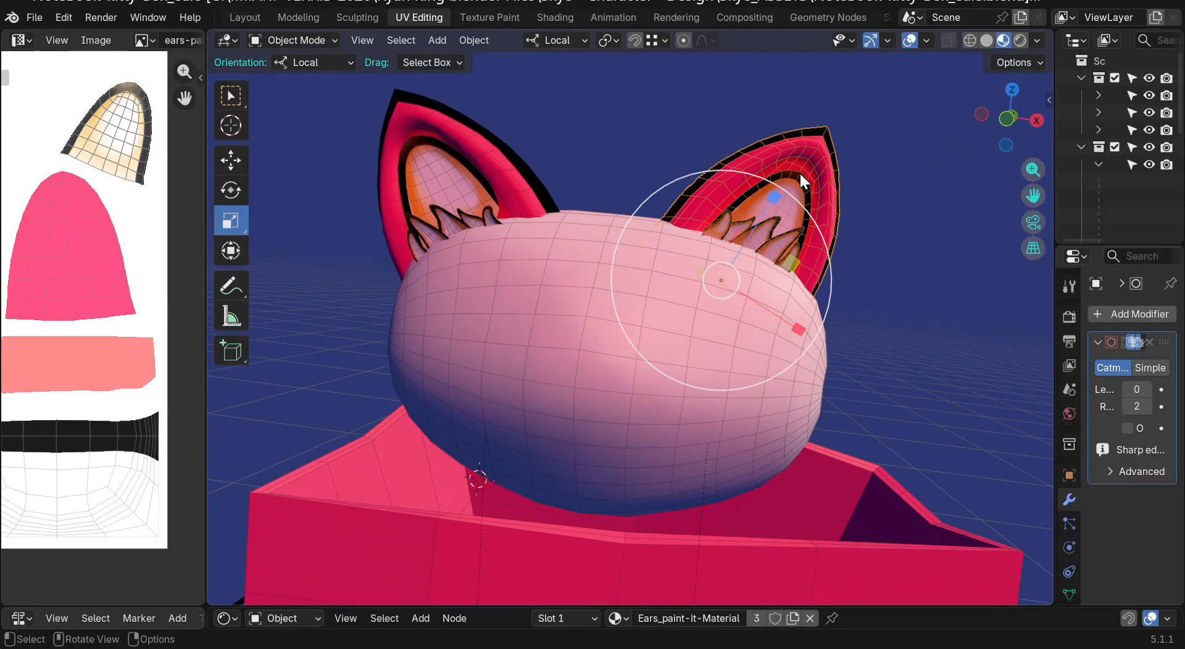
pyautogui.moveTo(779, 198); pyautogui.dragTo(783, 158)
# Step: Try to stretch the left-hand ear along its local Z axis by 1.181 and undo the change
pyautogui.click(424, 164)
pyautogui.moveTo(431, 168); pyautogui.dragTo(417, 150)
pyautogui.moveTo(768, 268); pyautogui.dragTo(835, 302, button='middle')
pyautogui.scroll(3, 835, 302)
pyautogui.moveTo(1012, 121)
pyautogui.mouseDown()
pyautogui.moveTo(876, 117)
pyautogui.moveTo(1001, 127)
pyautogui.mouseUp()
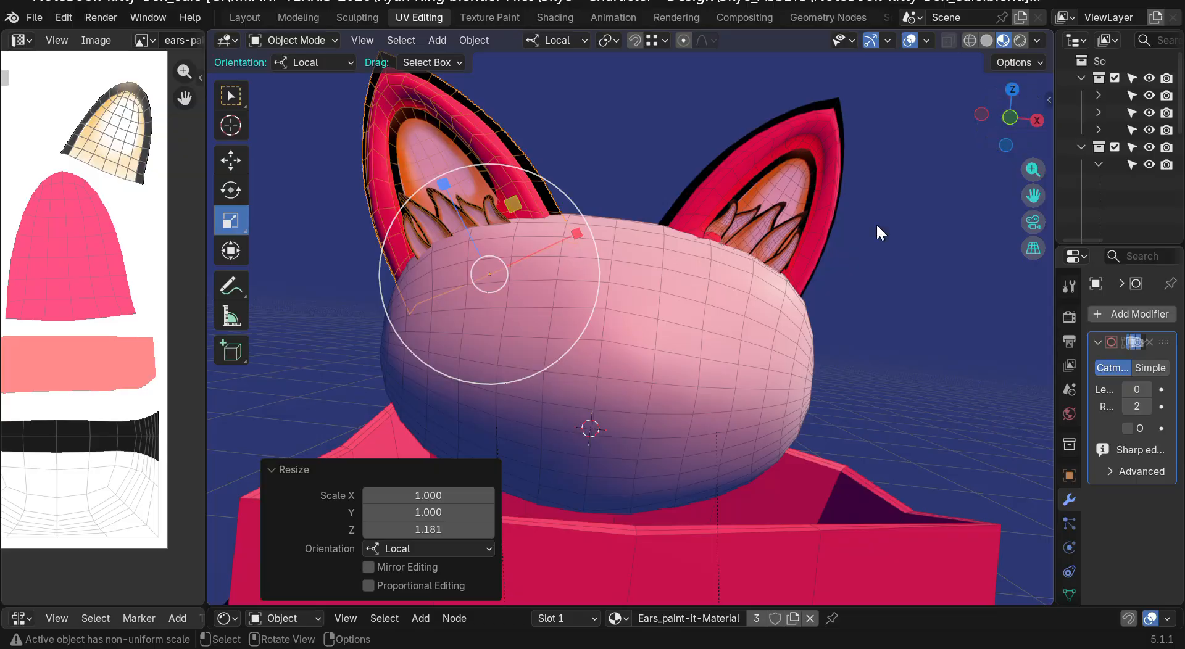
pyautogui.hotkey('ctrl', 'z')
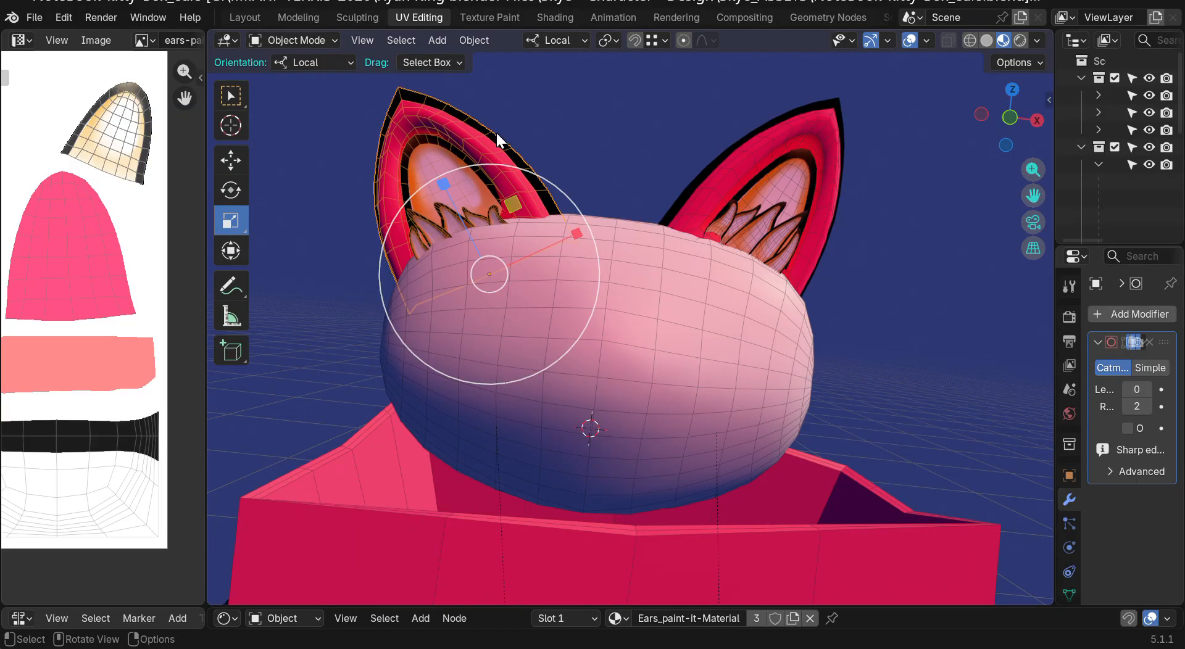
# Step: Try to apply the left-hand ear's rotation and scale, and show its transform values
pyautogui.rightClick(464, 157)
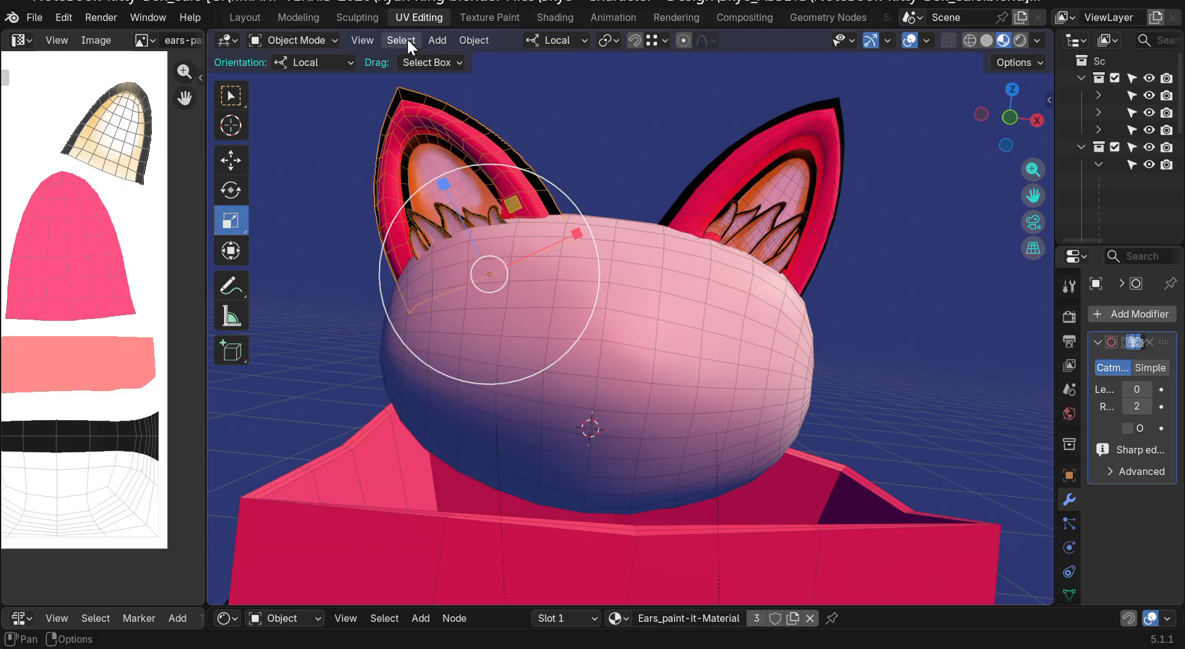
pyautogui.click(462, 42)
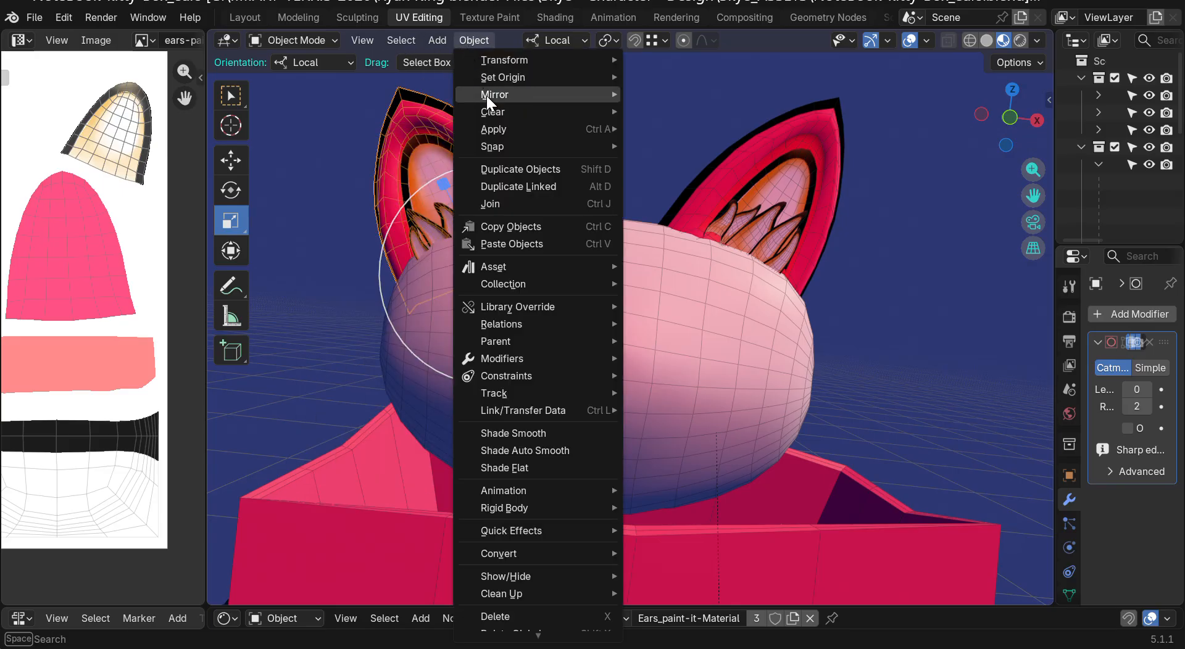
pyautogui.moveTo(517, 130)
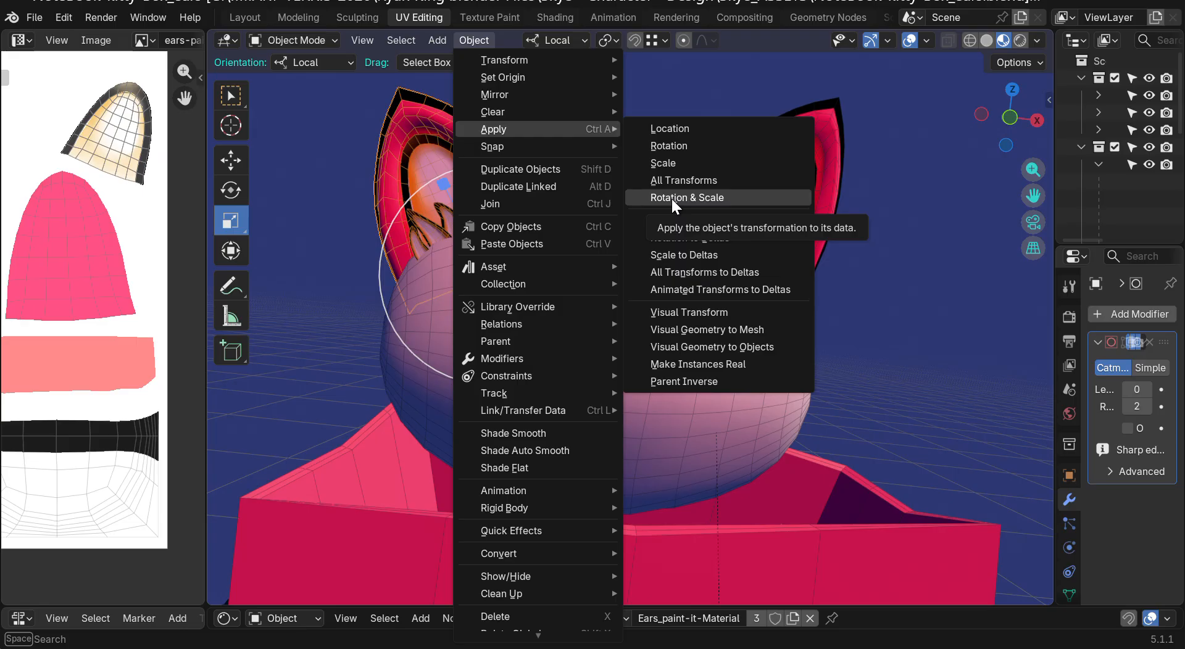
pyautogui.click(708, 196)
pyautogui.click(1048, 100)
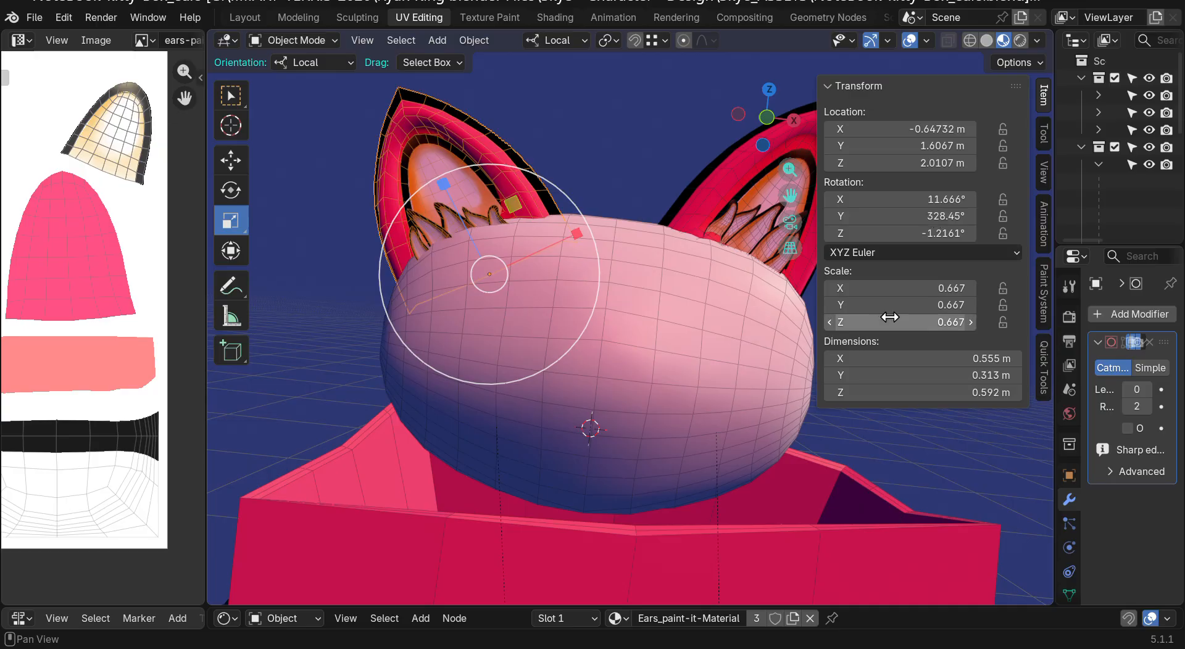
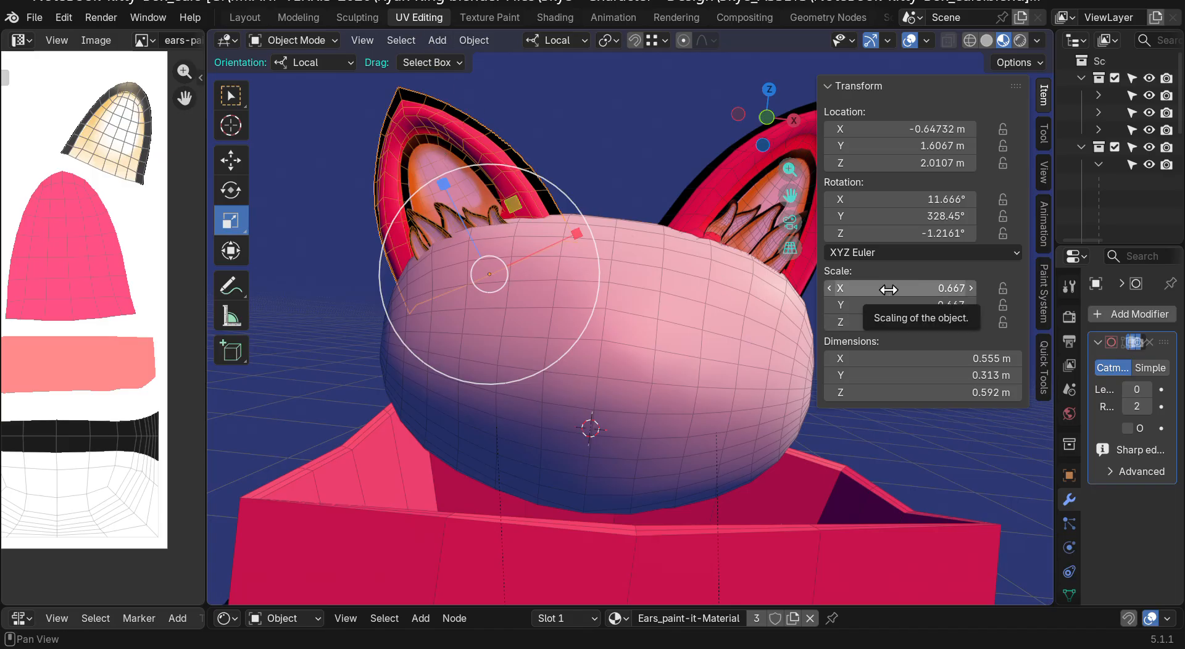
# Step: Stretch the left-hand ear to a local Z scale of about 0.824 and narrow it to about 0.592 on X
pyautogui.moveTo(445, 184)
pyautogui.mouseDown()
pyautogui.moveTo(423, 157)
pyautogui.moveTo(457, 196)
pyautogui.mouseUp()
pyautogui.moveTo(589, 235)
pyautogui.mouseDown()
pyautogui.moveTo(611, 186)
pyautogui.moveTo(585, 248)
pyautogui.mouseUp()
pyautogui.moveTo(897, 289)
pyautogui.mouseDown()
pyautogui.moveTo(896, 322)
pyautogui.moveTo(856, 322)
pyautogui.moveTo(891, 322)
pyautogui.moveTo(898, 291)
pyautogui.mouseUp()
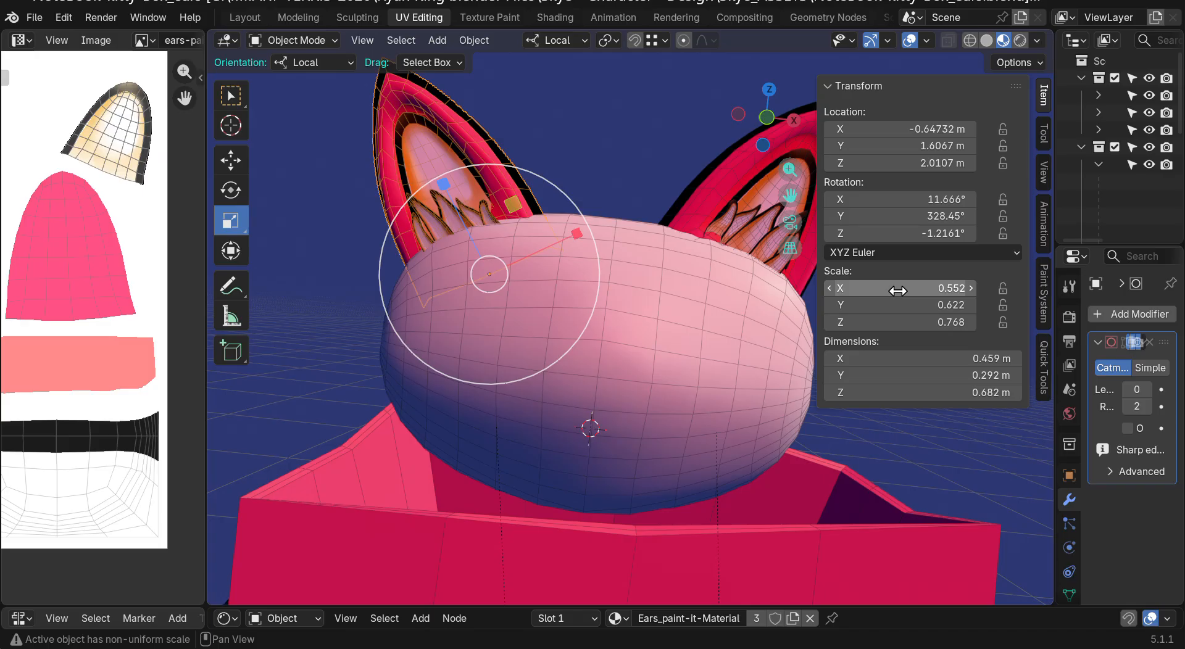
# Step: Set the left-hand ear's scale to 1 and its rotation to 0° on all three axes
pyautogui.moveTo(912, 288); pyautogui.dragTo(912, 322)
pyautogui.write('1')
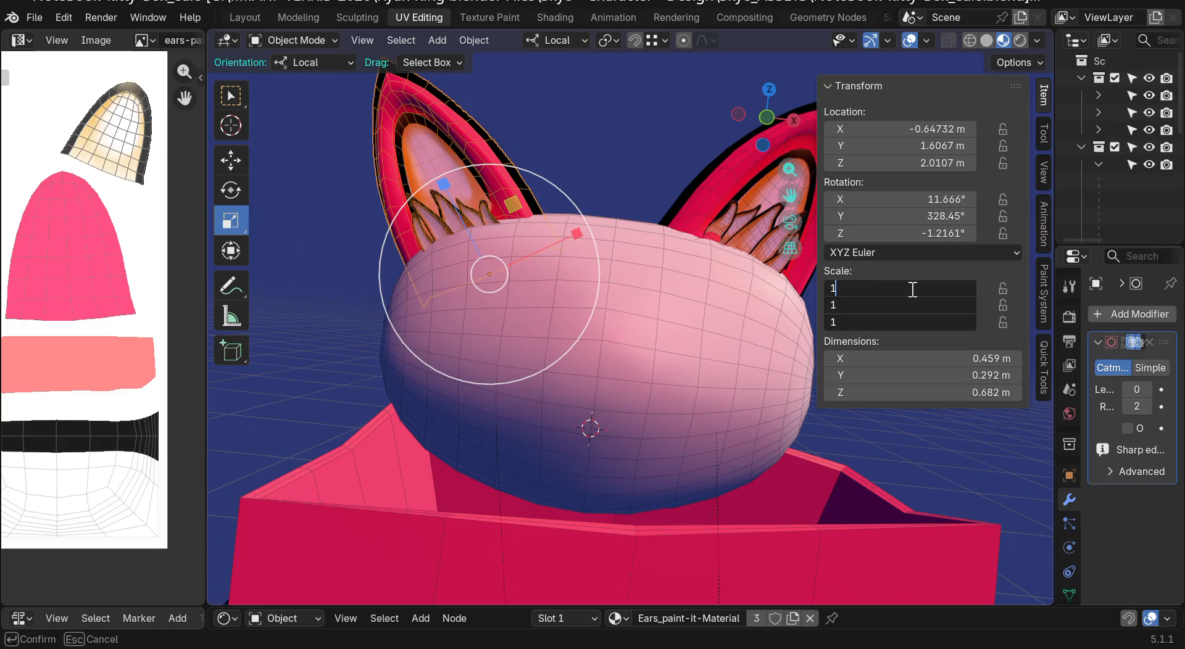
pyautogui.press('Return')
pyautogui.scroll(-5, 683, 223)
pyautogui.scroll(5, 682, 223)
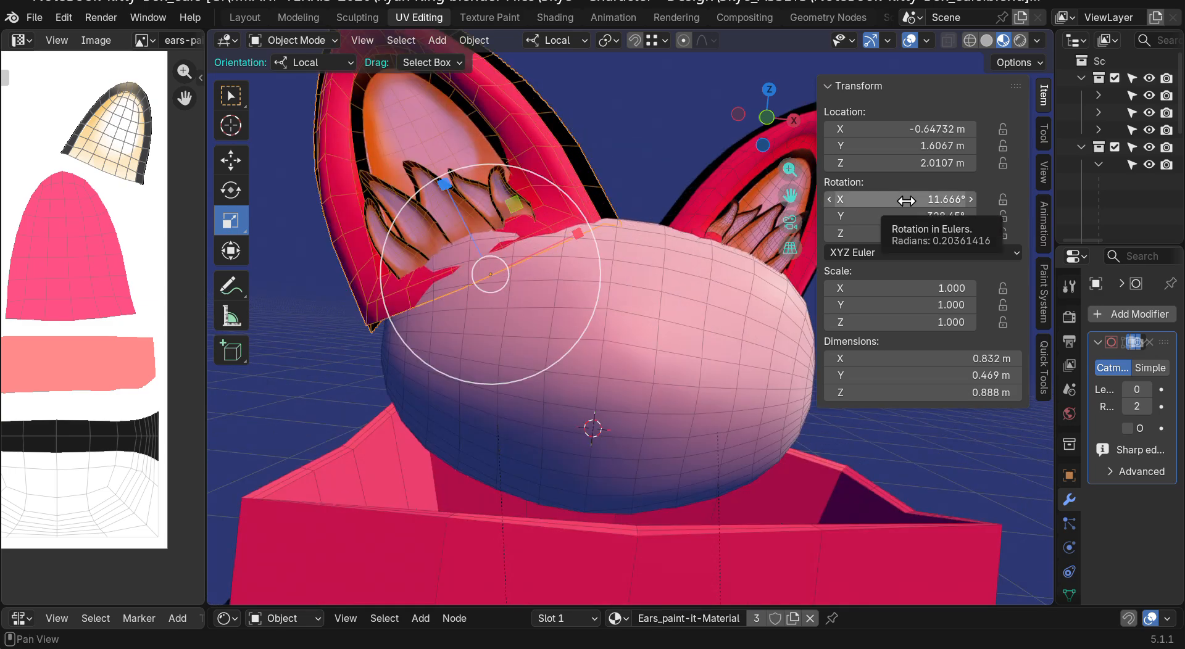
pyautogui.moveTo(786, 113); pyautogui.dragTo(640, 143)
pyautogui.moveTo(790, 194); pyautogui.dragTo(730, 254)
pyautogui.moveTo(889, 201); pyautogui.dragTo(889, 233)
pyautogui.write('0')
pyautogui.press('Return')
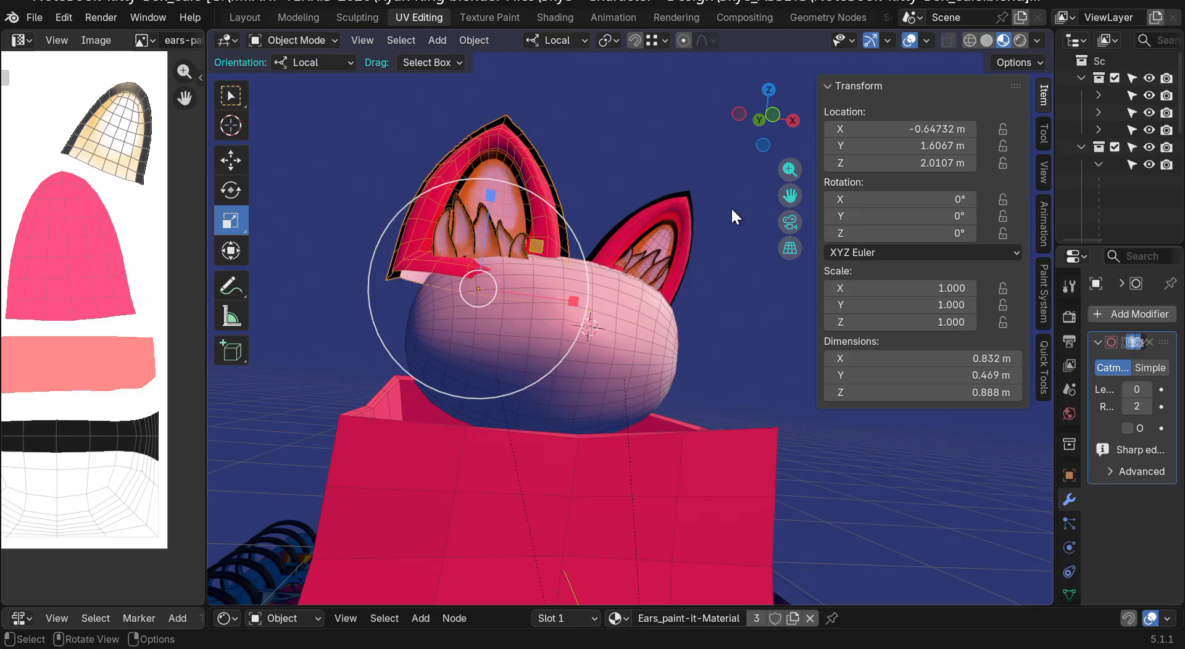
# Step: Set the right-hand ear's scale to 1 and its rotation to 0° on all three axes
pyautogui.moveTo(781, 91); pyautogui.dragTo(779, 98)
pyautogui.click(691, 219)
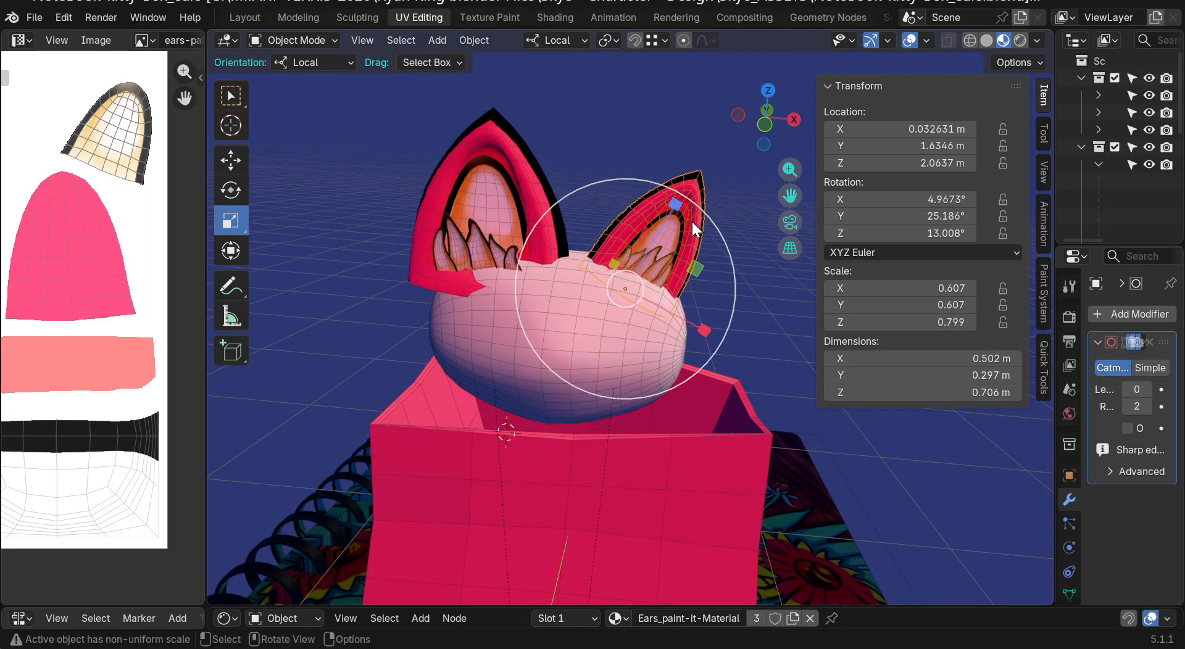
pyautogui.moveTo(892, 288); pyautogui.dragTo(892, 322)
pyautogui.write('1')
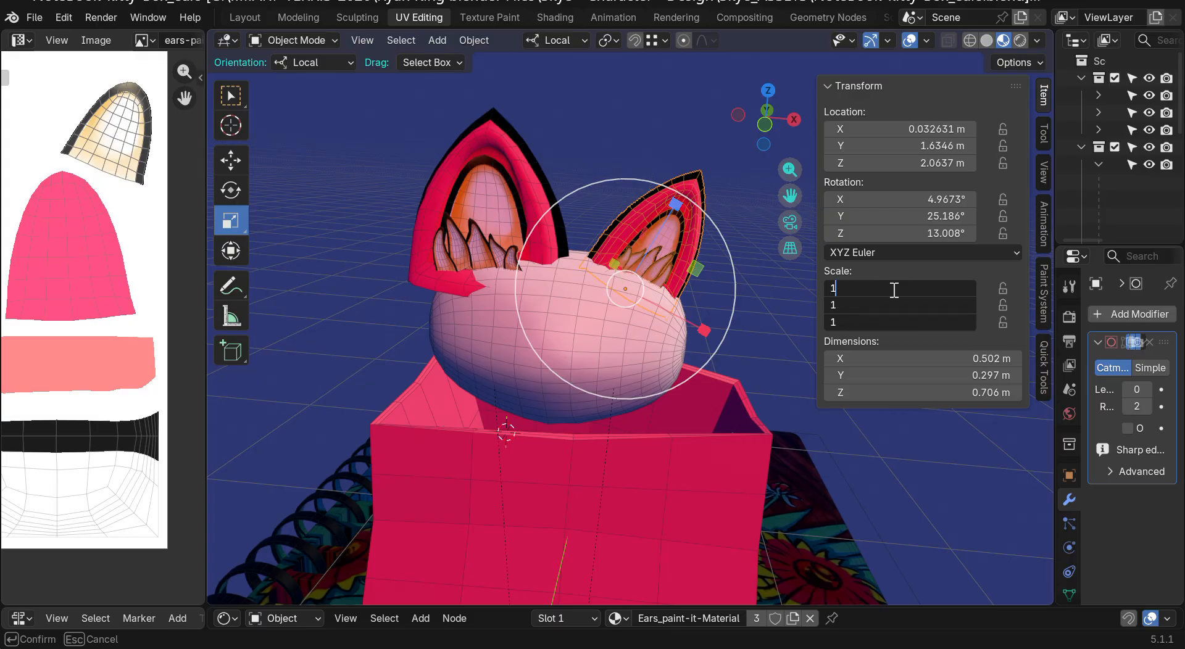
pyautogui.press('Return')
pyautogui.moveTo(870, 198); pyautogui.dragTo(870, 233)
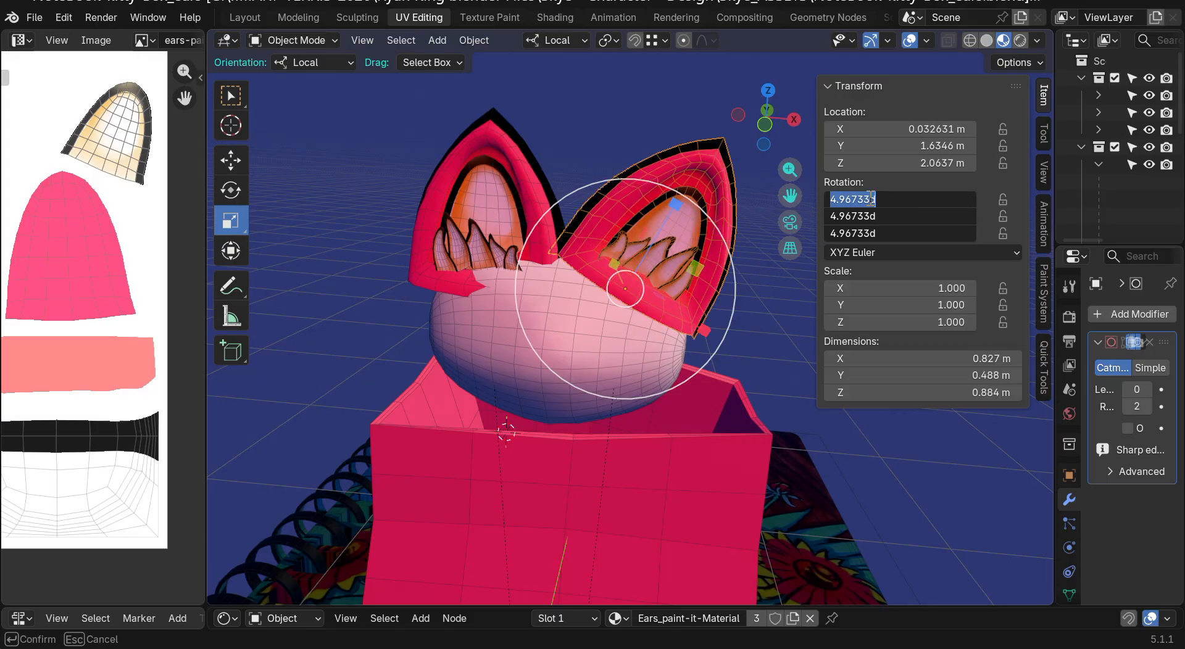
pyautogui.write('0')
pyautogui.press('Return')
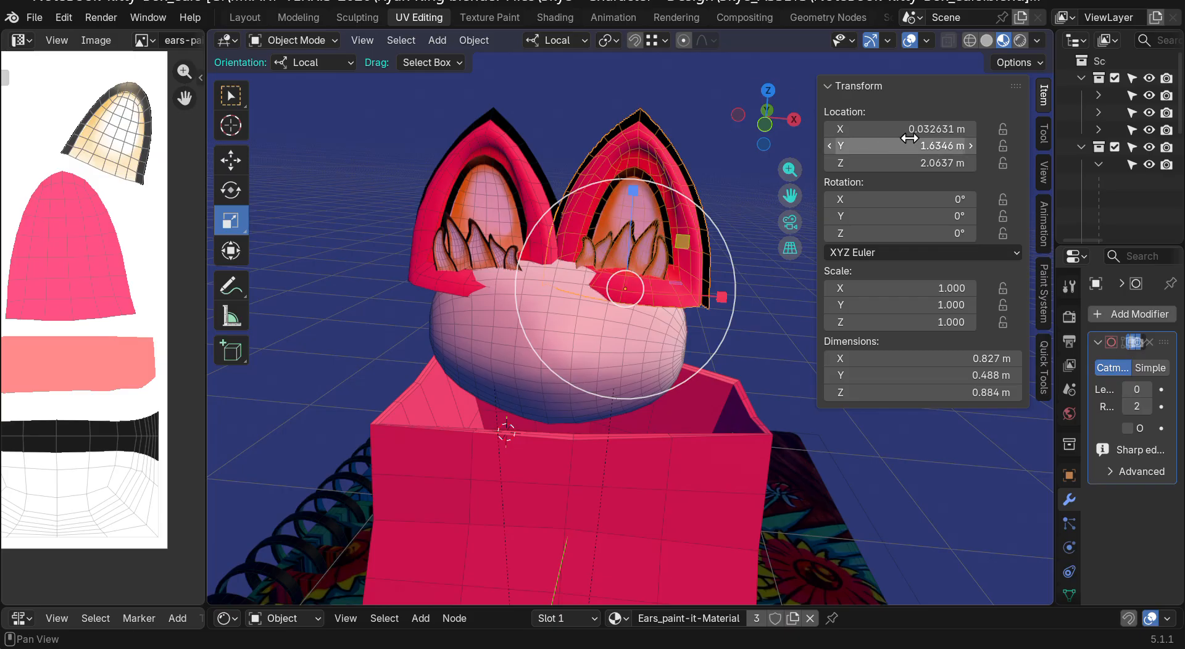
pyautogui.moveTo(790, 196); pyautogui.dragTo(788, 196)
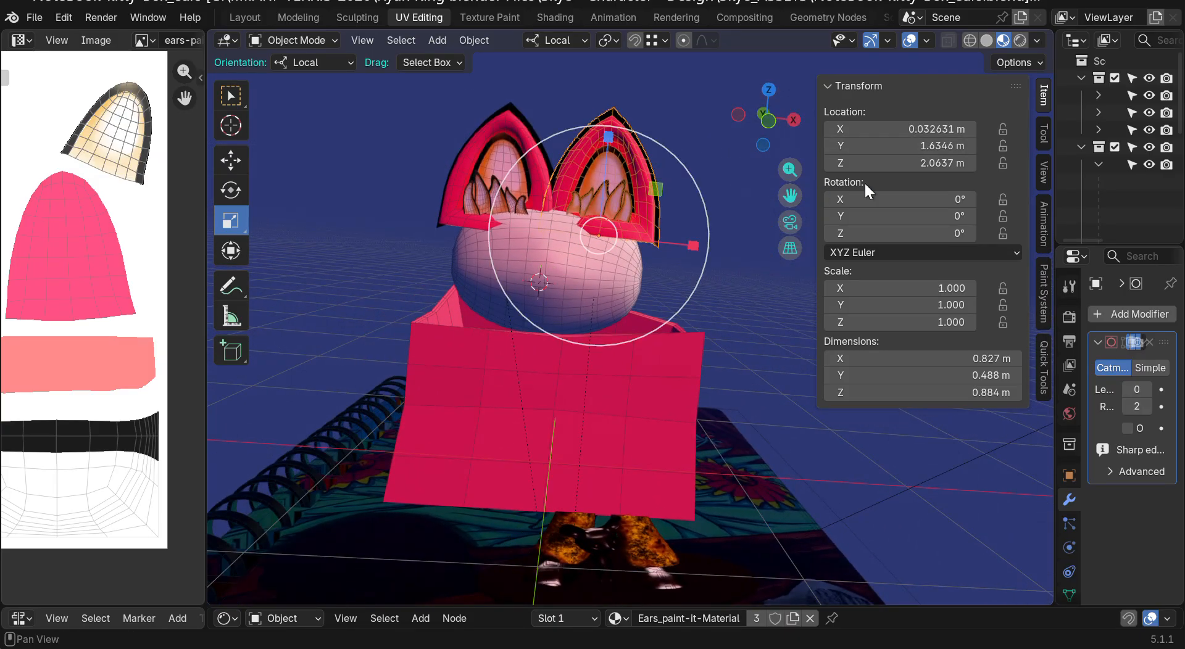
# Step: Try setting the right-hand ear's location to 0 on all axes and undo the move
pyautogui.moveTo(902, 128)
pyautogui.mouseDown()
pyautogui.moveTo(902, 163)
pyautogui.moveTo(902, 128)
pyautogui.mouseUp()
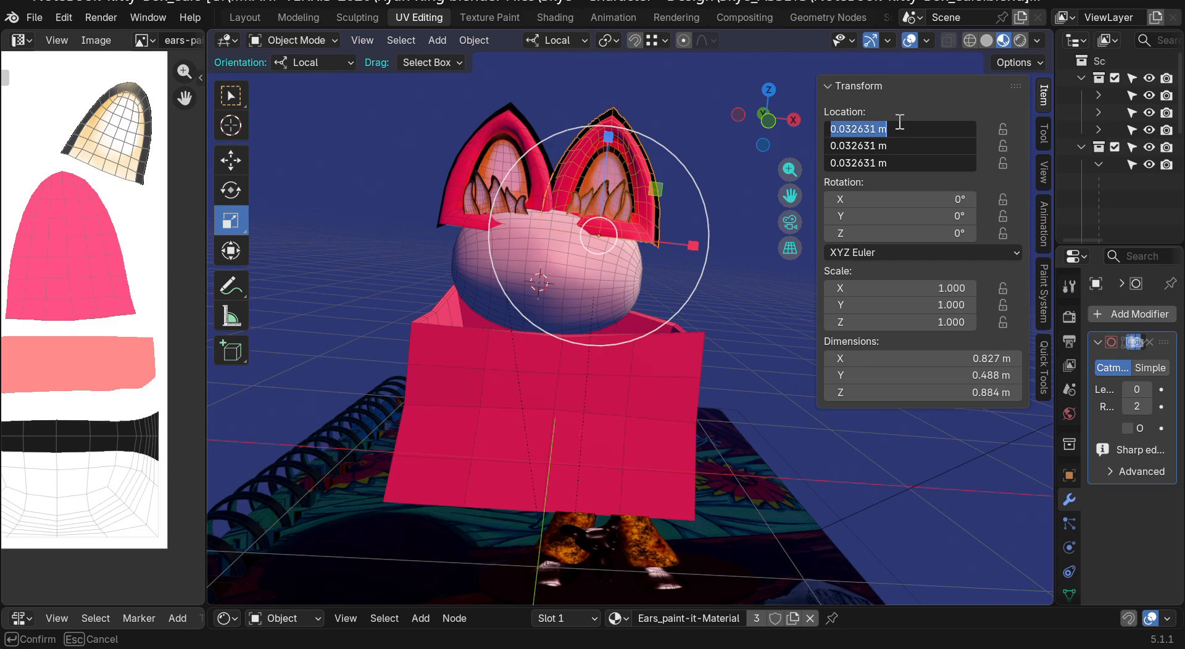
pyautogui.write('1')
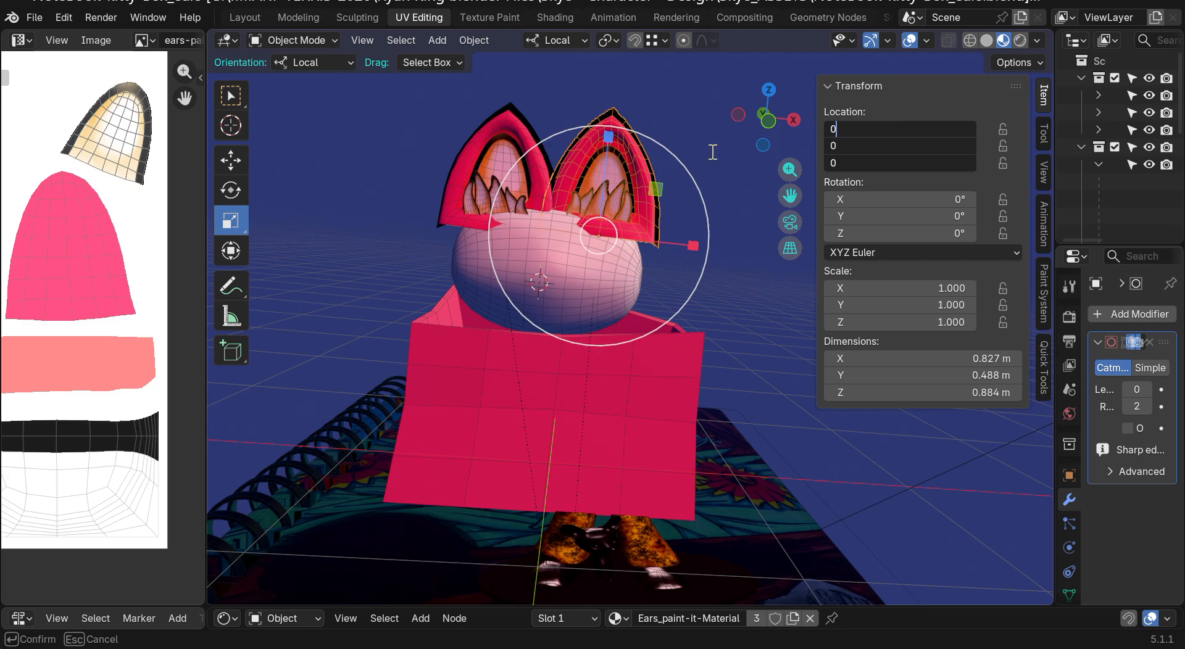
pyautogui.press('Return')
pyautogui.moveTo(789, 168); pyautogui.dragTo(790, 142)
pyautogui.moveTo(789, 195); pyautogui.dragTo(788, 235)
pyautogui.moveTo(766, 117); pyautogui.dragTo(777, 420)
pyautogui.hotkey('ctrl', 'z')
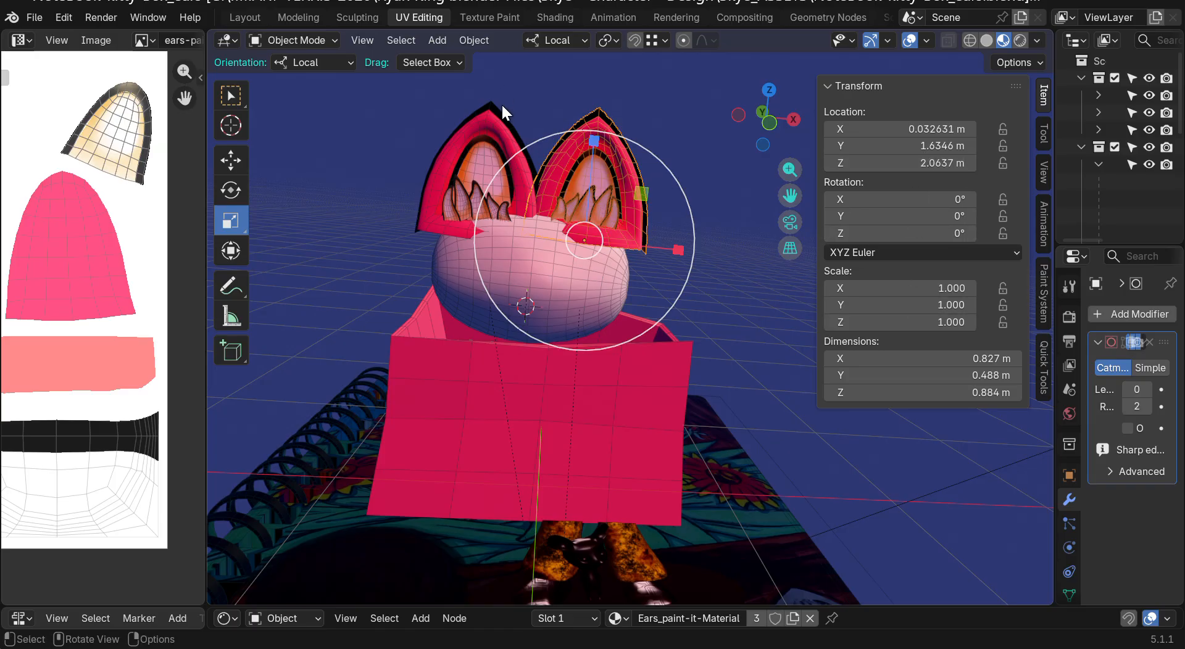
# Step: Undo the scale and rotation resets on both ears
pyautogui.hotkey('ctrl', 'a')
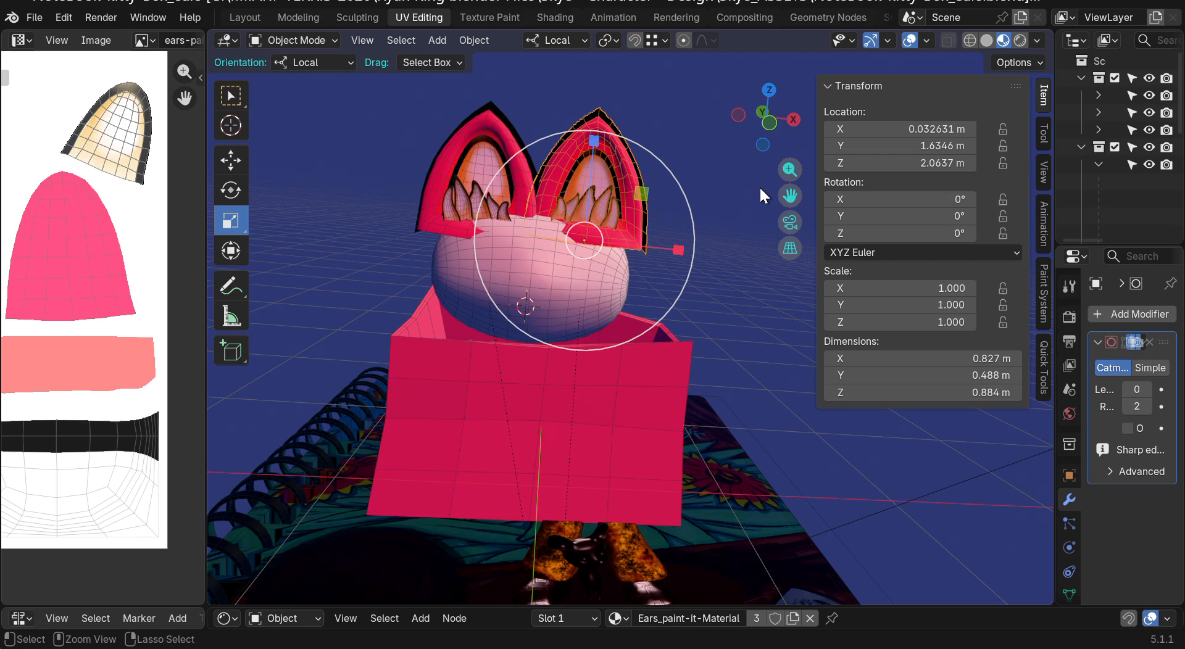
pyautogui.hotkey('ctrl', 'z')
pyautogui.hotkey('ctrl', 'z')
pyautogui.hotkey('ctrl', 'z')
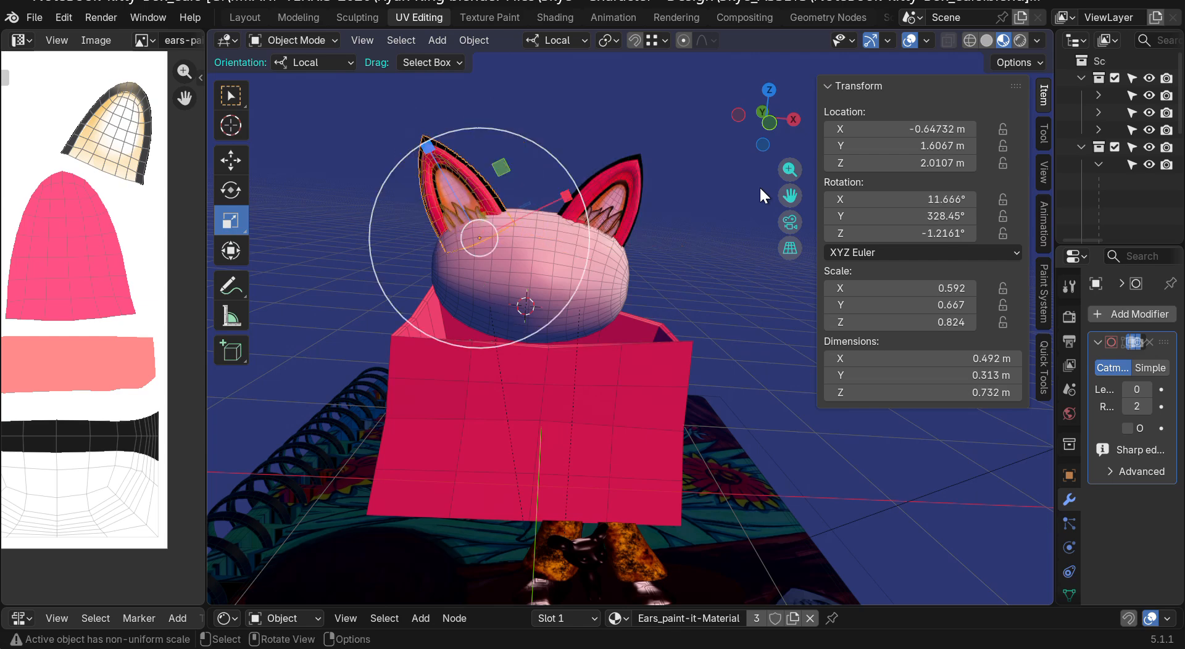
# Step: Deselect the ear and select the head sphere above the box
pyautogui.click(702, 131)
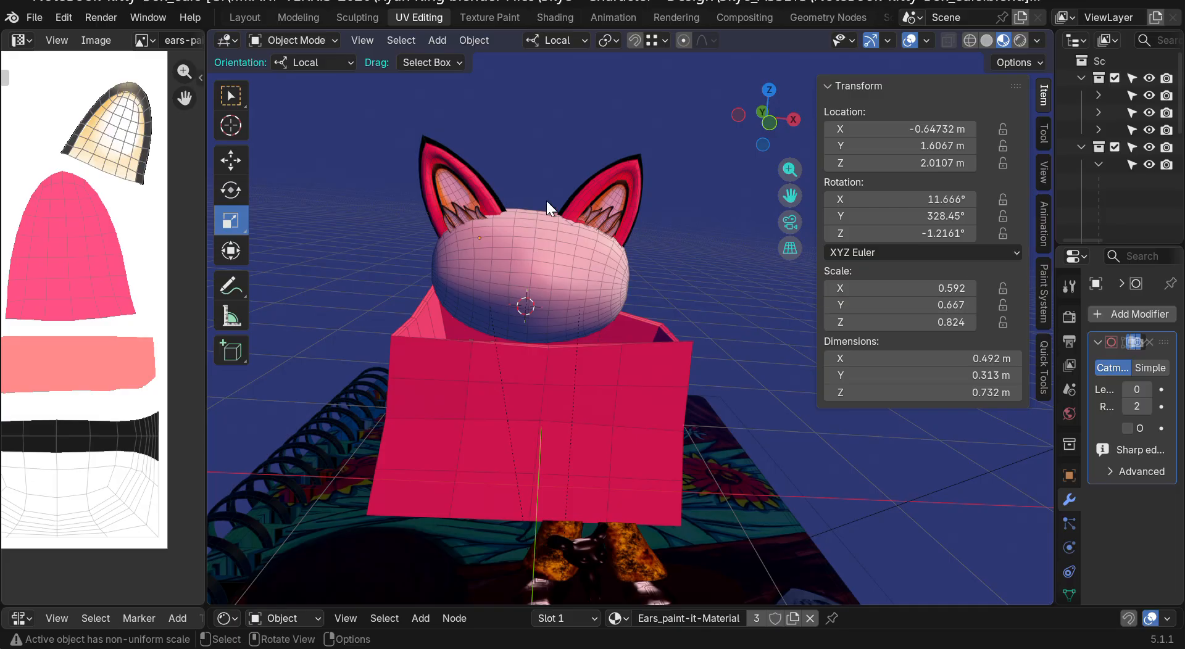
pyautogui.hotkey('shift', 'a')
pyautogui.click(568, 374)
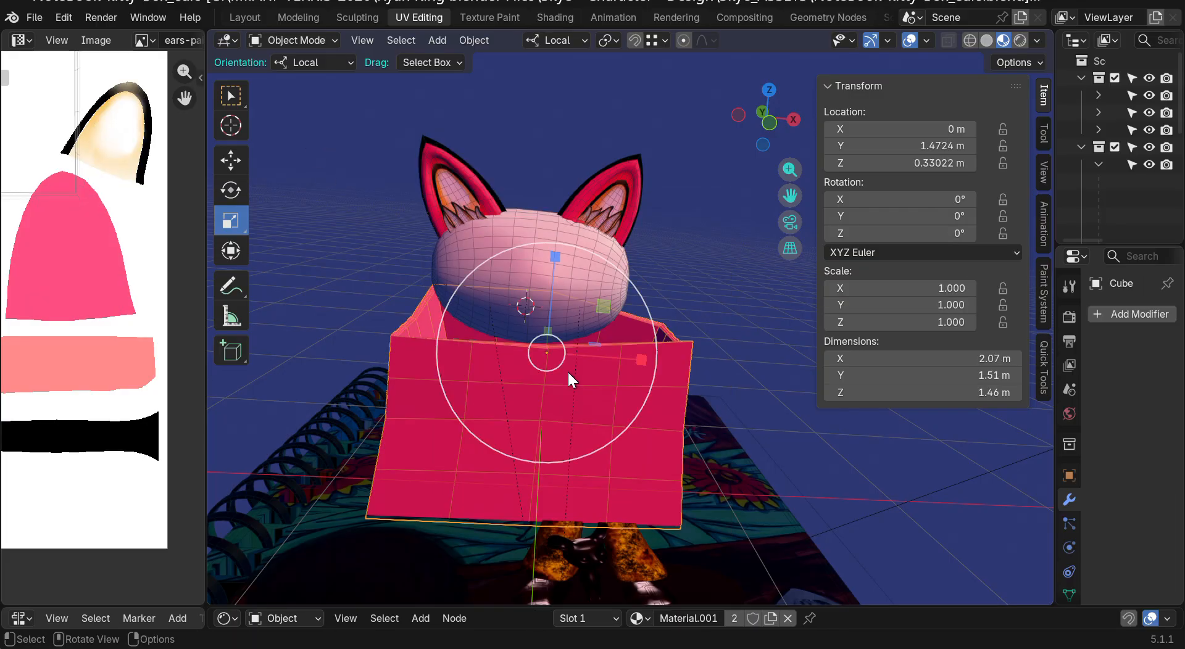
pyautogui.click(483, 257)
pyautogui.moveTo(765, 117); pyautogui.dragTo(796, 145)
pyautogui.scroll(5, 440, 335)
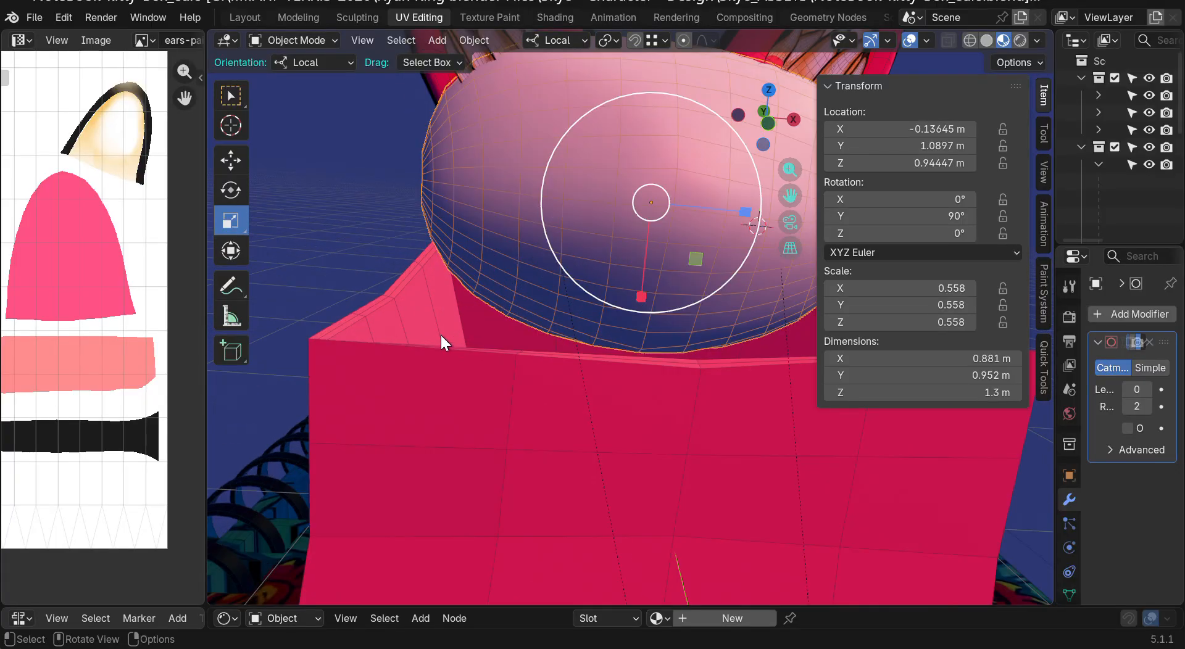
pyautogui.scroll(-3, 440, 335)
# Step: Hide the transform sidebar and widen the Outliner and Properties editors
pyautogui.moveTo(810, 146); pyautogui.dragTo(1057, 172)
pyautogui.moveTo(1060, 238); pyautogui.dragTo(935, 236)
pyautogui.moveTo(889, 121)
pyautogui.mouseDown()
pyautogui.moveTo(893, 106)
pyautogui.moveTo(885, 127)
pyautogui.mouseUp()
pyautogui.moveTo(902, 203); pyautogui.dragTo(832, 265)
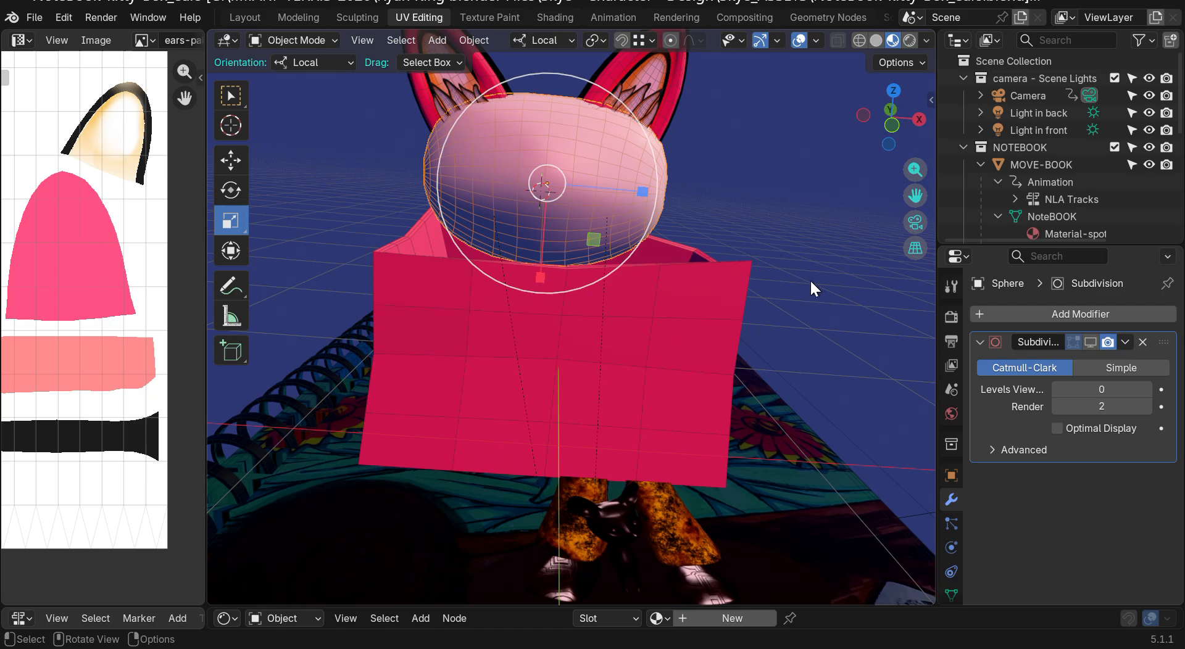
# Step: Select the pink box below the head and switch the selection tool to Select Circle
pyautogui.click(690, 314)
pyautogui.moveTo(888, 114); pyautogui.dragTo(880, 137)
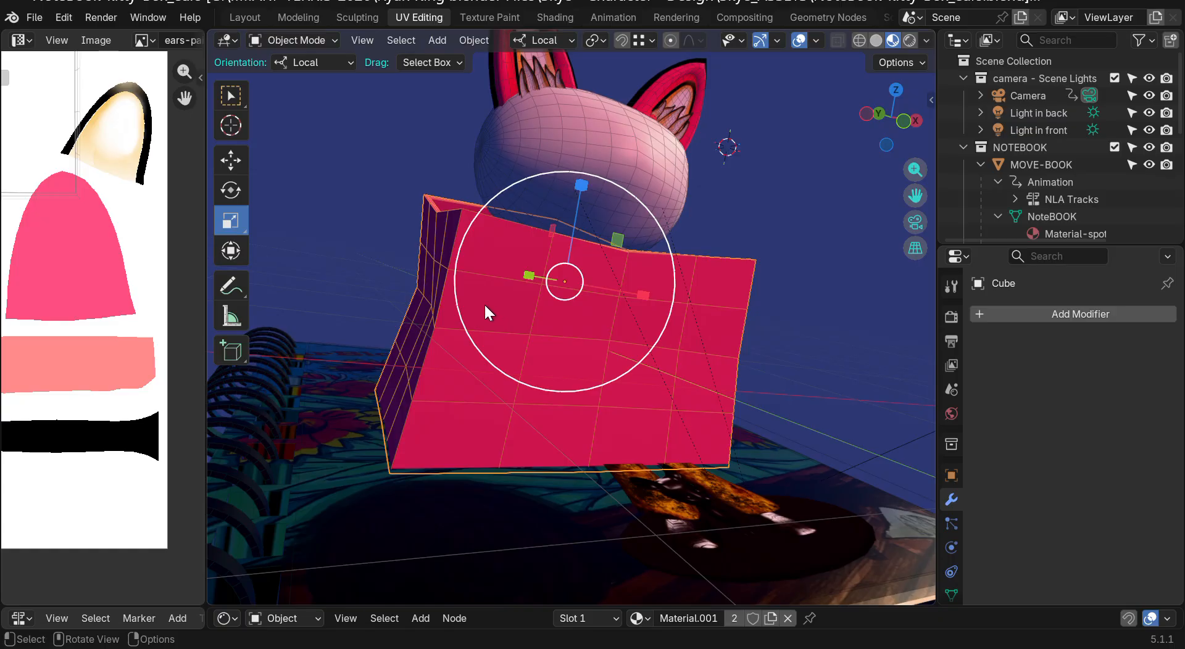
pyautogui.click(295, 41)
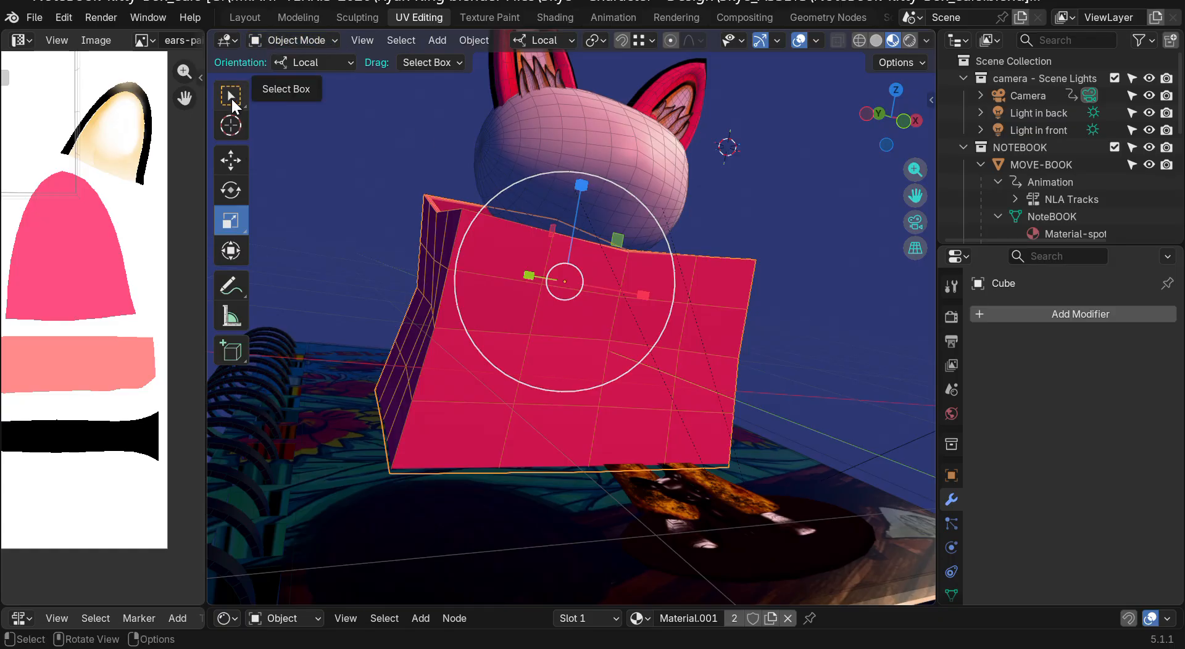
pyautogui.click(231, 96)
pyautogui.click(294, 176)
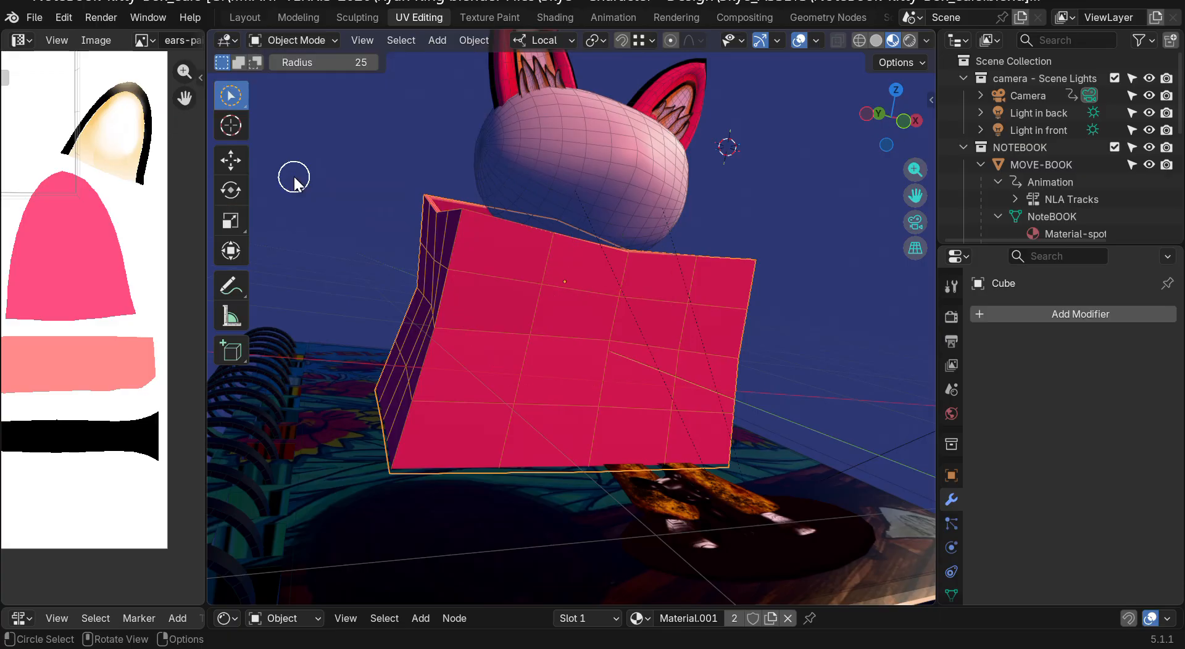
pyautogui.moveTo(518, 309)
pyautogui.mouseDown()
pyautogui.moveTo(548, 281)
pyautogui.moveTo(484, 324)
pyautogui.mouseUp()
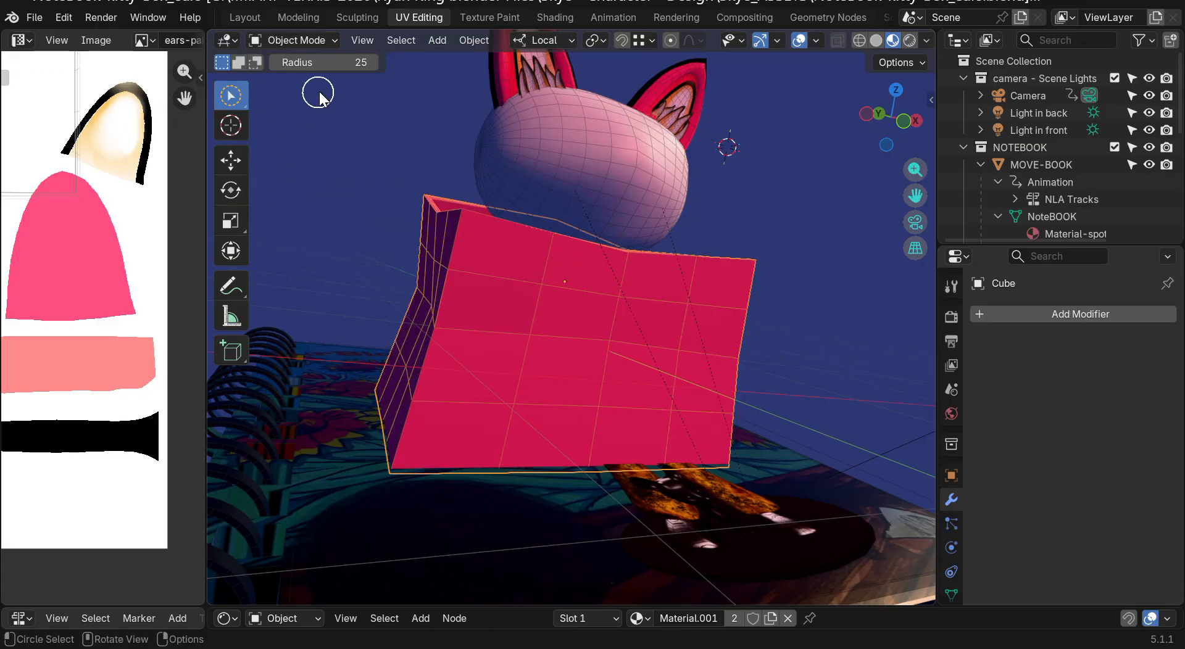
pyautogui.click(357, 180)
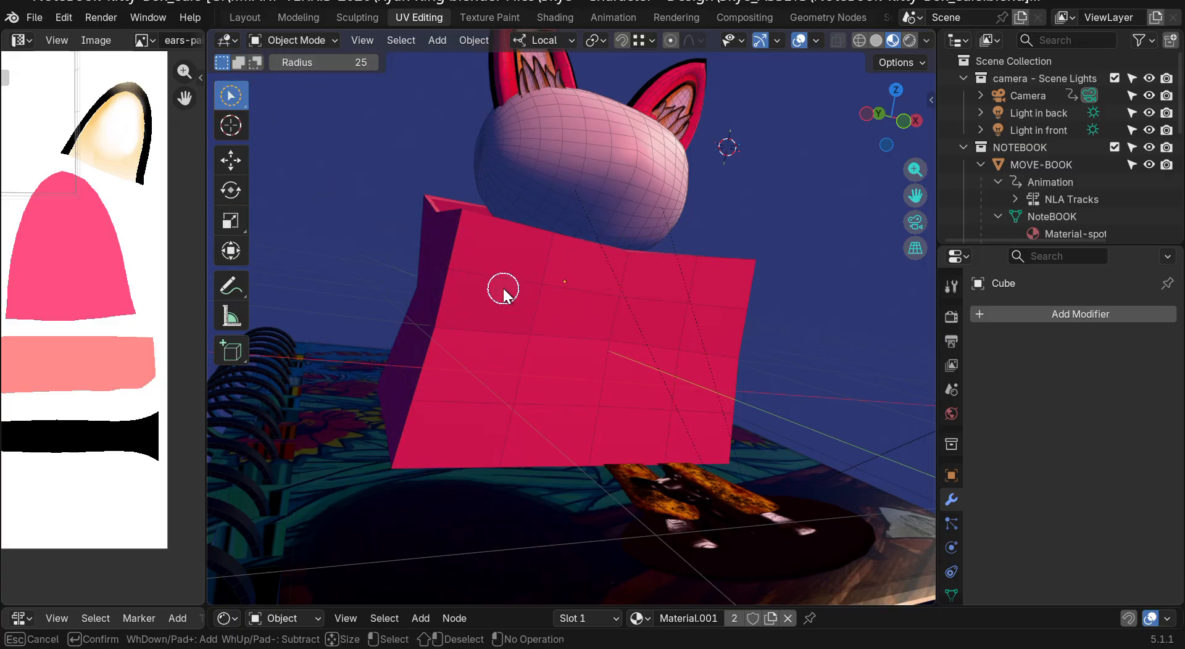
pyautogui.moveTo(451, 266); pyautogui.dragTo(444, 210)
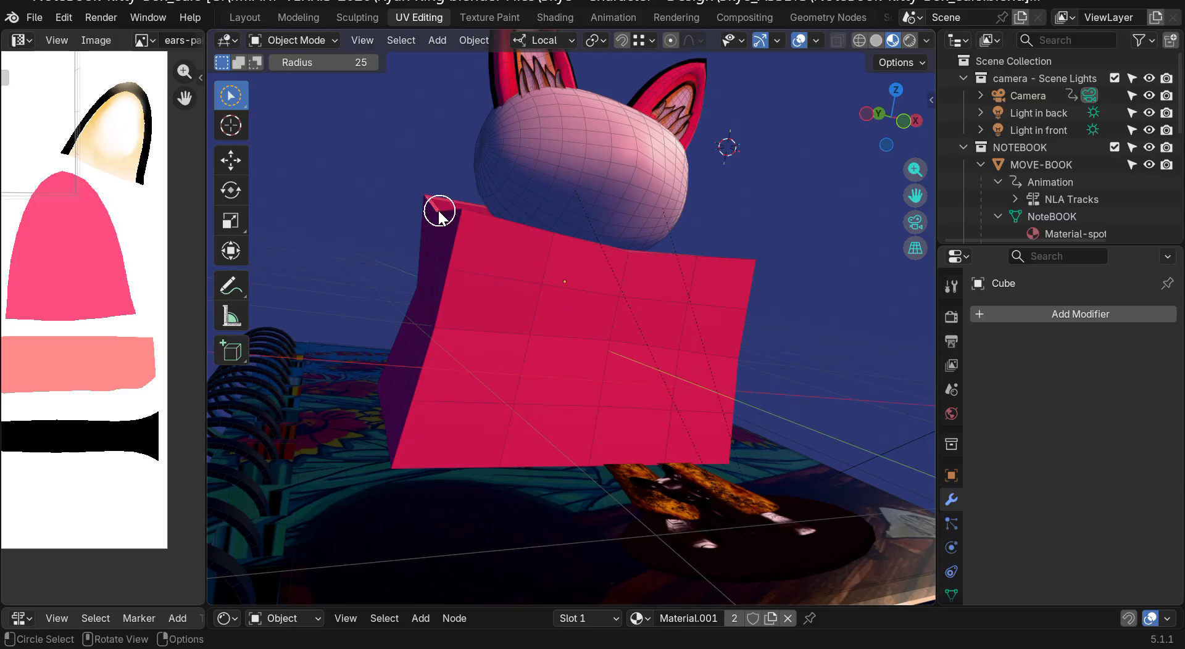
# Step: Enter Edit Mode on the box and circle-select faces on its front in face select mode
pyautogui.click(291, 39)
pyautogui.click(291, 76)
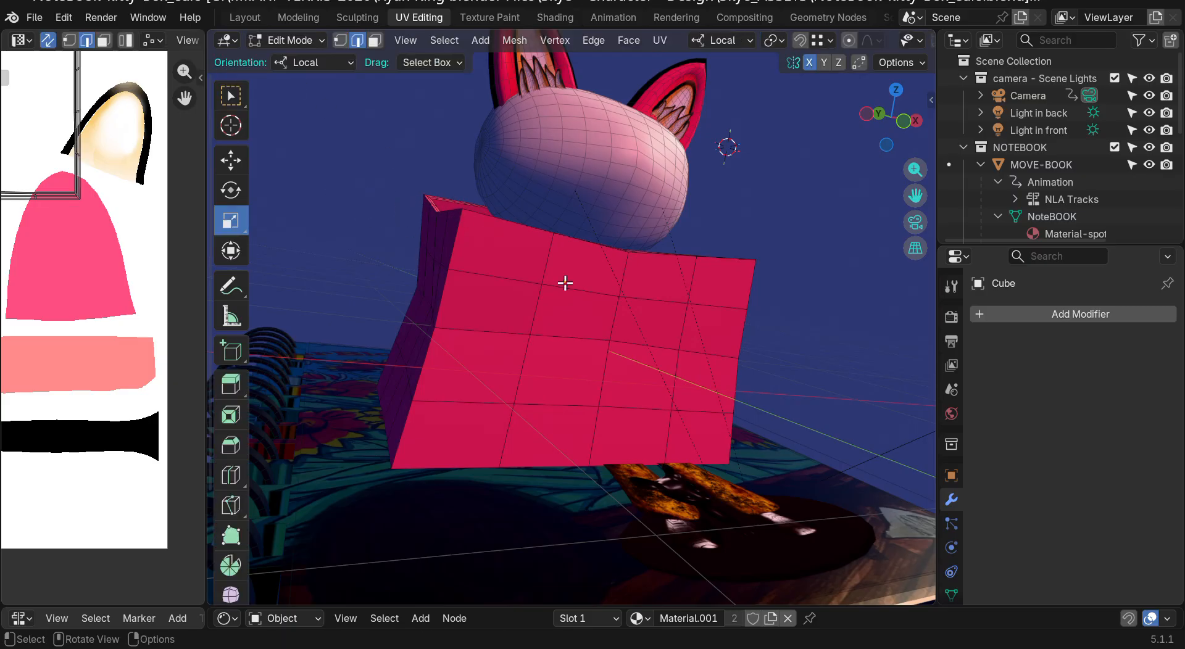
pyautogui.moveTo(550, 285); pyautogui.dragTo(509, 371)
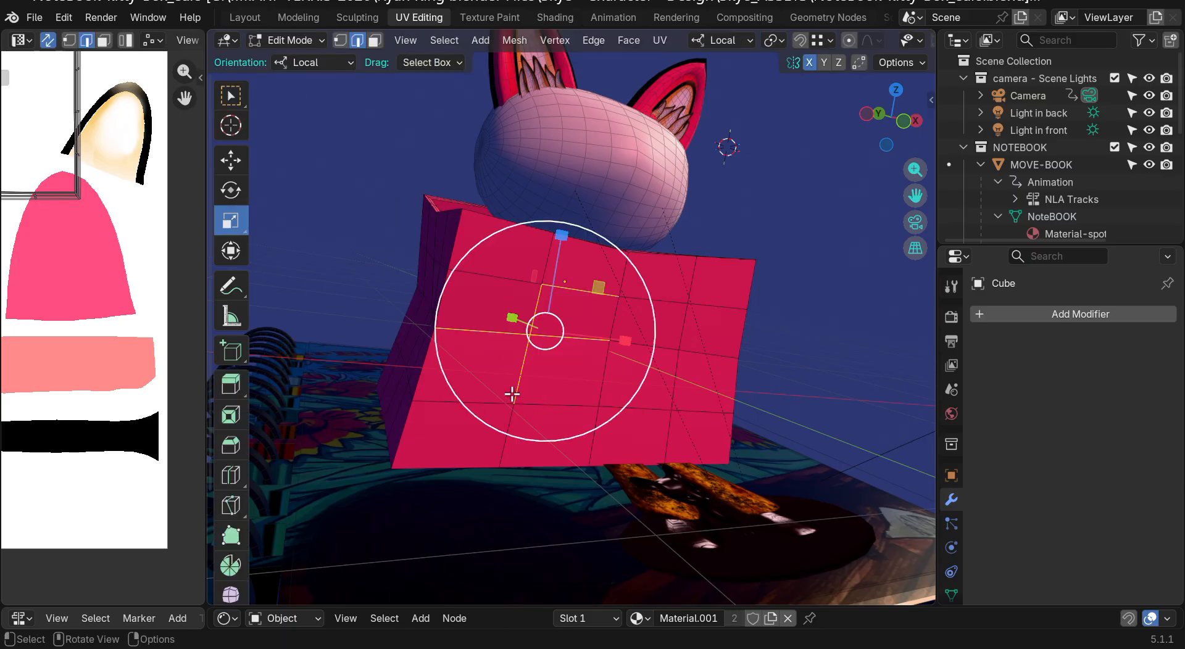
pyautogui.click(375, 41)
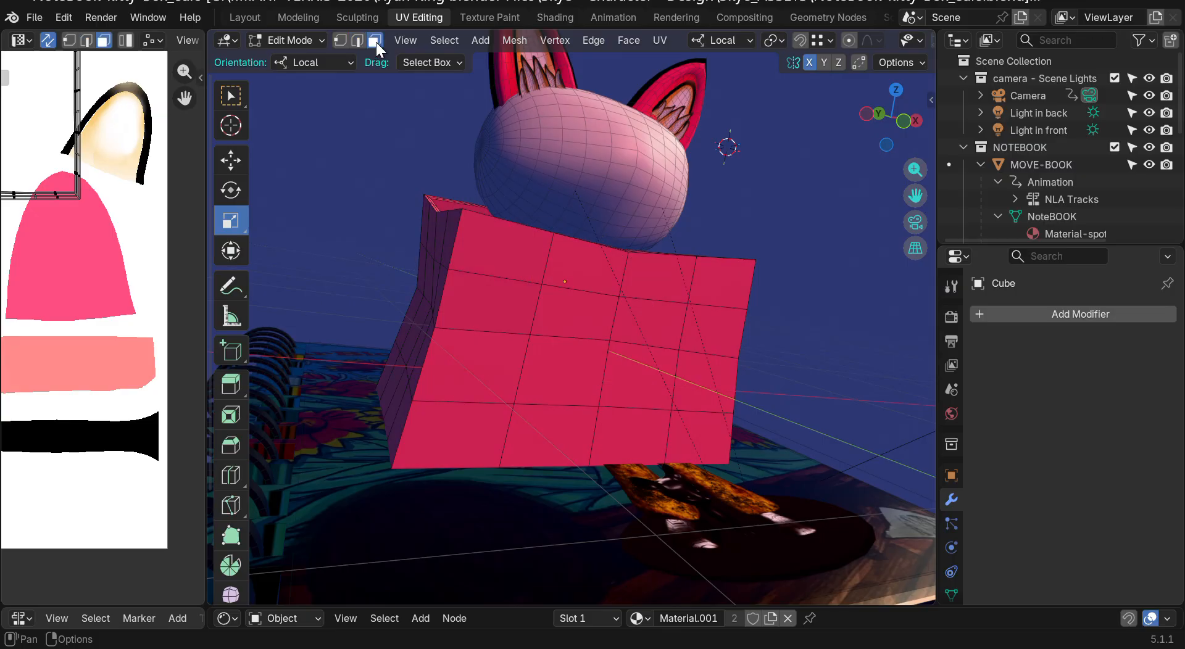
pyautogui.moveTo(503, 260); pyautogui.dragTo(574, 364)
pyautogui.moveTo(234, 93); pyautogui.dragTo(304, 161)
pyautogui.moveTo(497, 297); pyautogui.dragTo(499, 298)
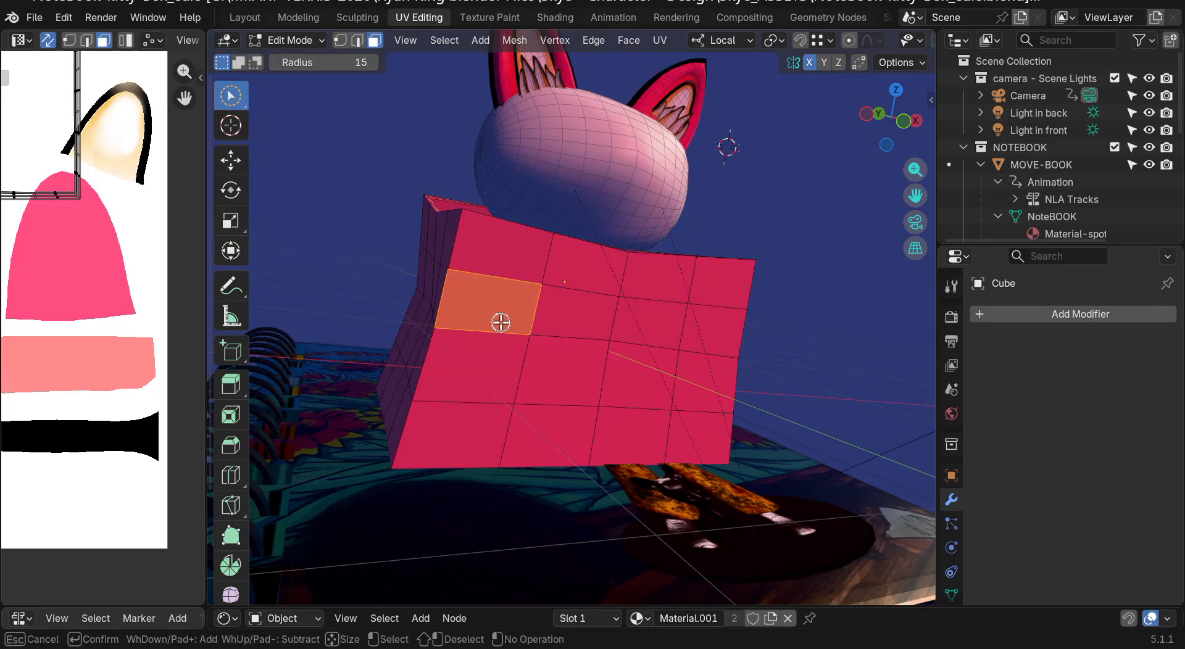
# Step: Try subdividing a single face in the middle of the box's front, and undo the subdivision
pyautogui.click(561, 371)
pyautogui.rightClick(561, 368)
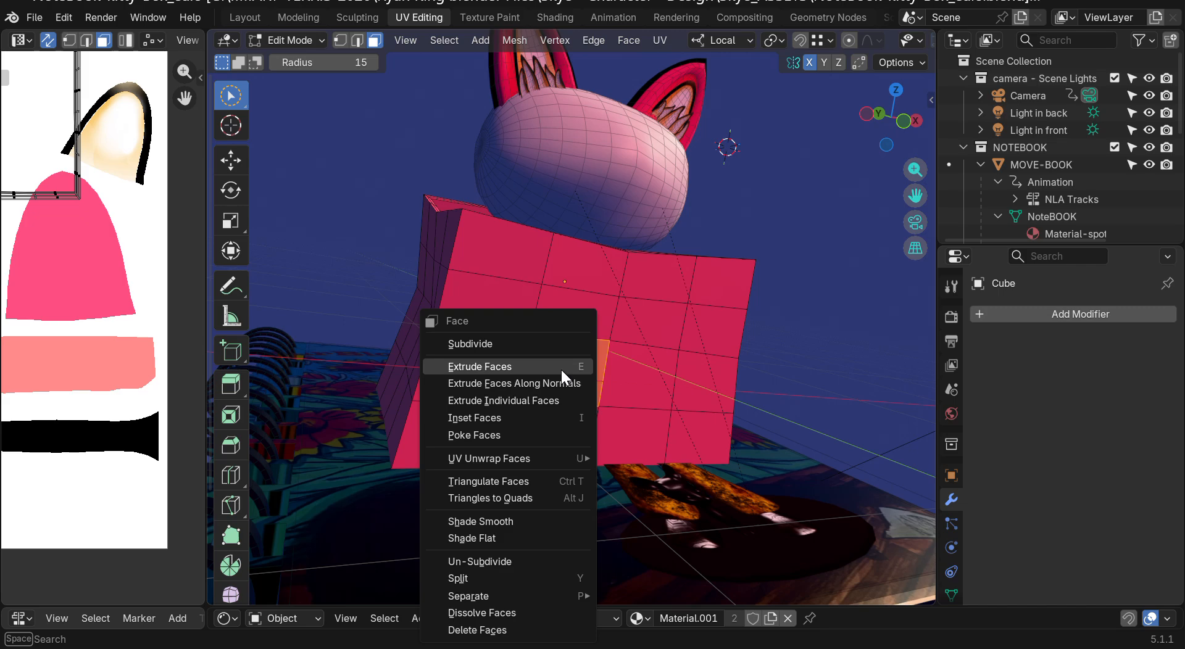
pyautogui.click(510, 344)
pyautogui.scroll(5, 620, 401)
pyautogui.scroll(-5, 621, 401)
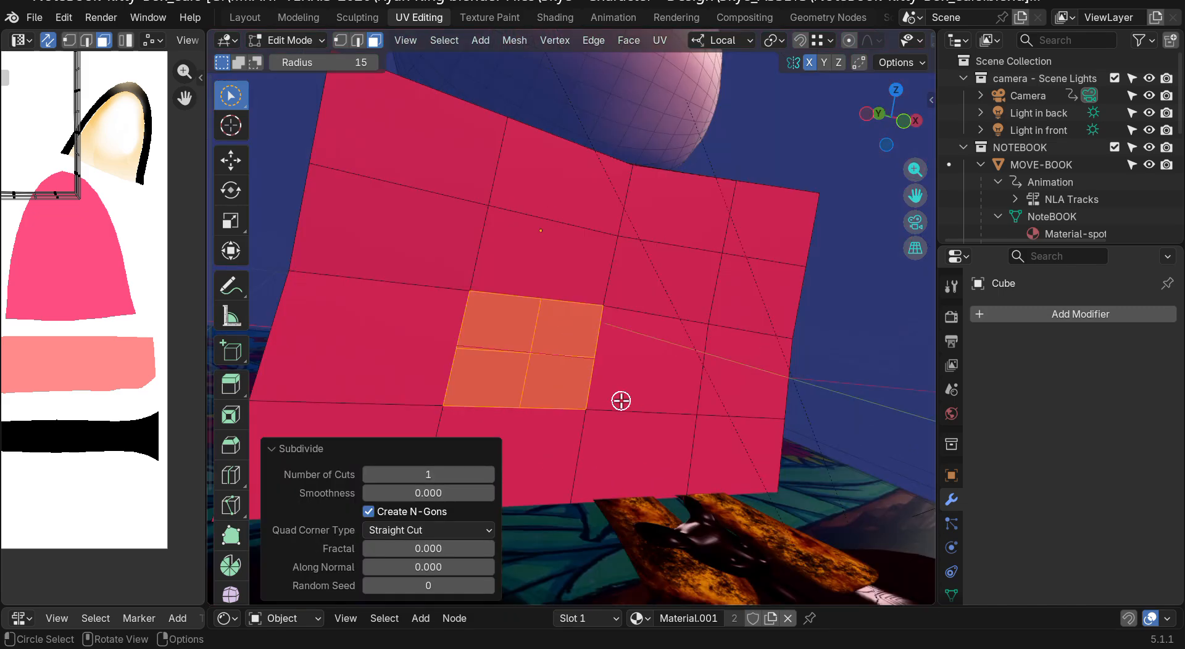
pyautogui.hotkey('ctrl', 'z')
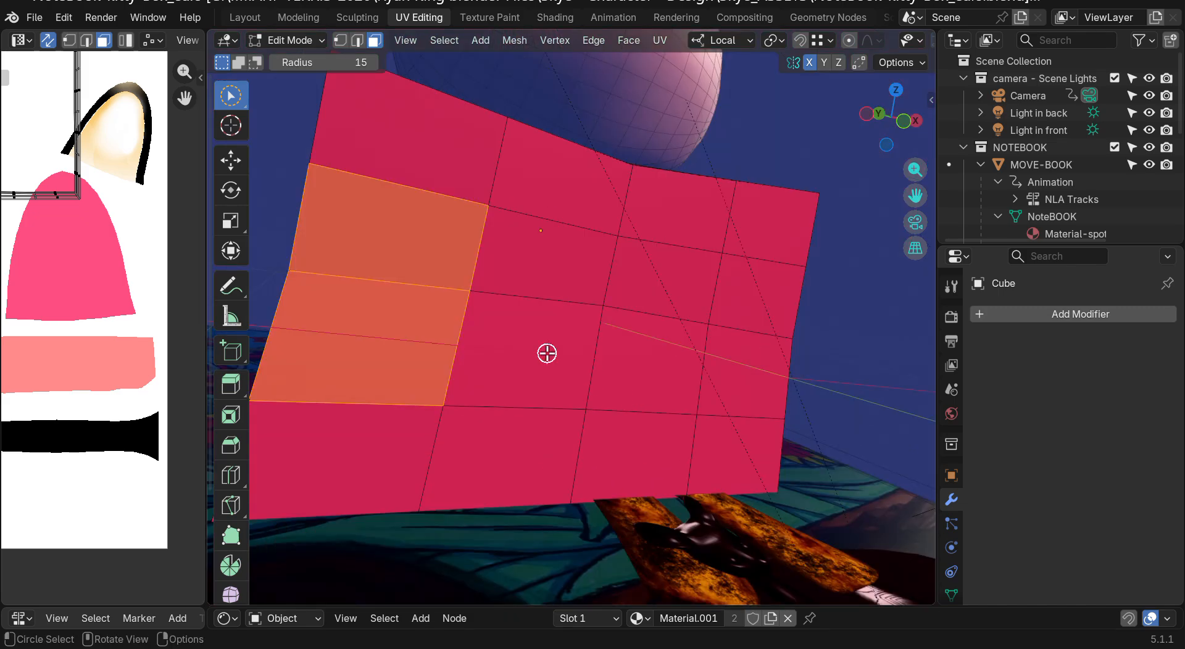
# Step: Clear the face selection and return the box to Object Mode
pyautogui.click(296, 129)
pyautogui.scroll(-3, 520, 229)
pyautogui.moveTo(886, 119); pyautogui.dragTo(290, 40)
pyautogui.click(291, 41)
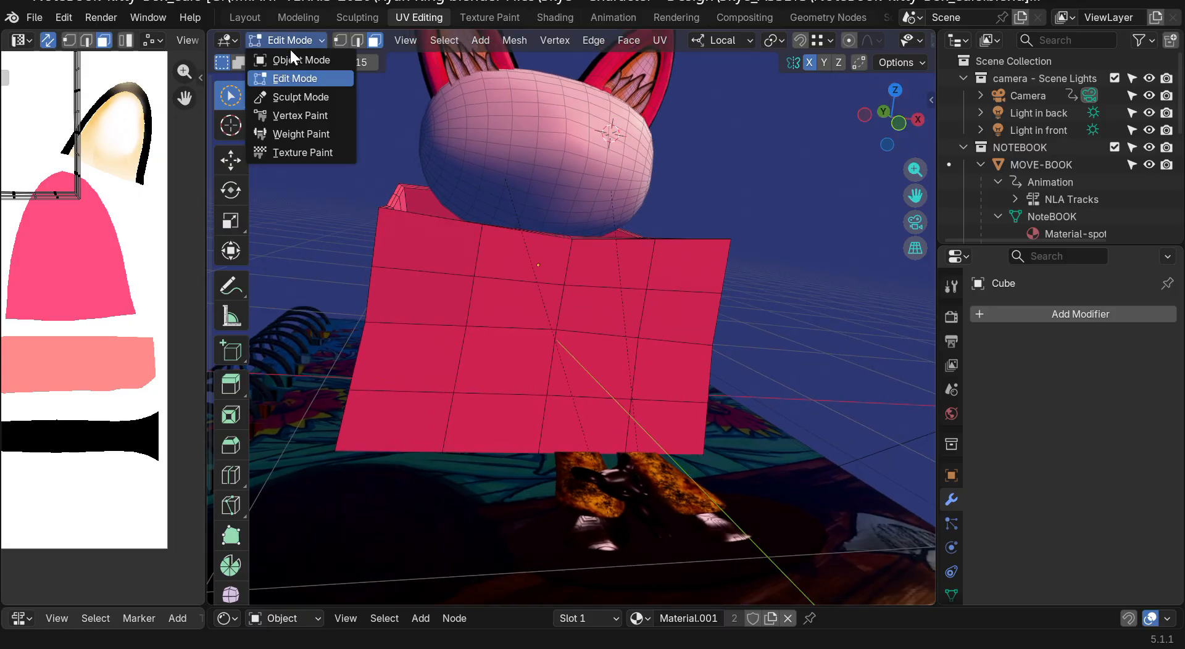
pyautogui.scroll(2, 548, 159)
pyautogui.scroll(-2, 548, 157)
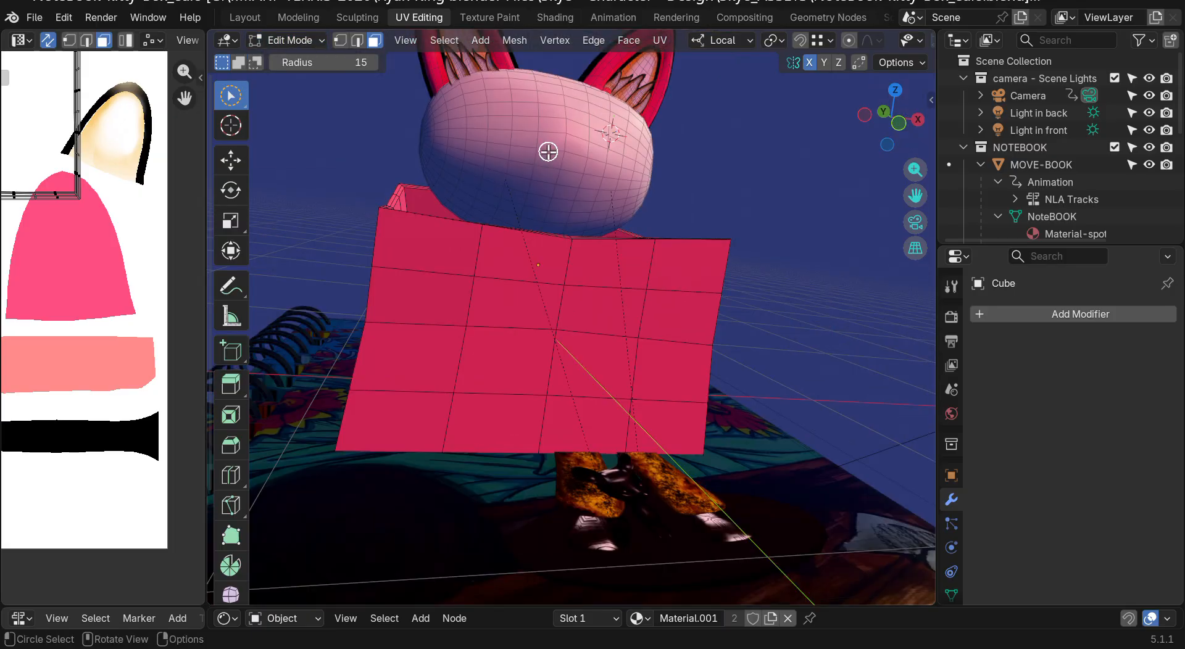
pyautogui.click(295, 38)
pyautogui.click(308, 61)
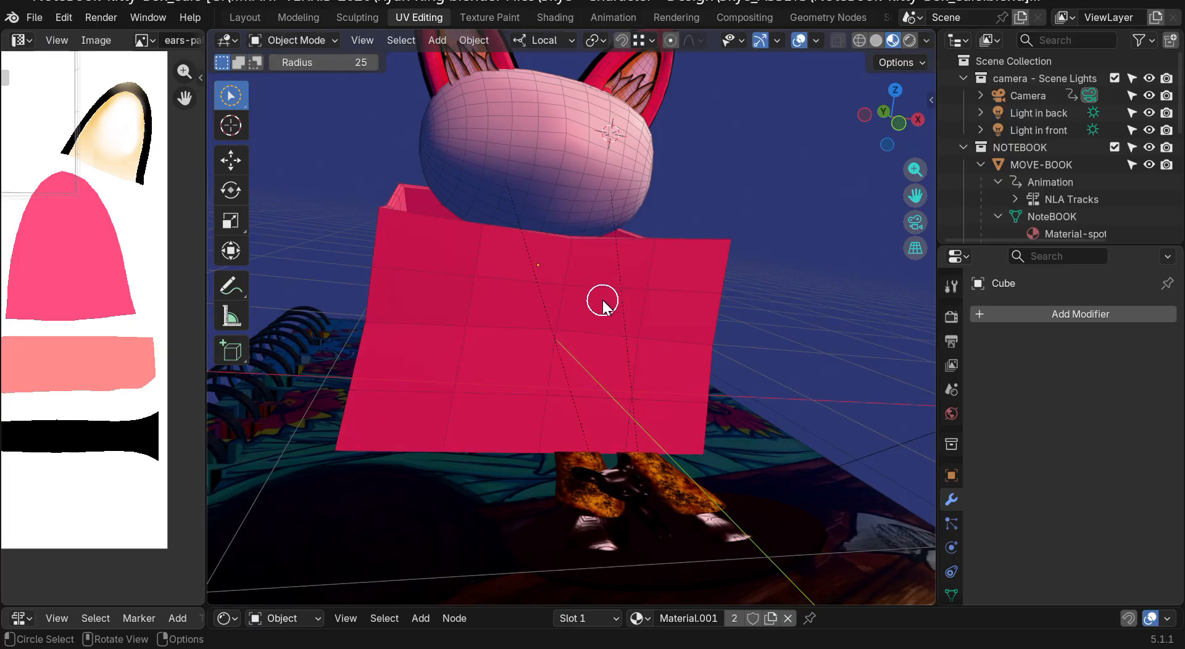
# Step: Select the pink box again with the Move tool active
pyautogui.moveTo(232, 109); pyautogui.dragTo(295, 176)
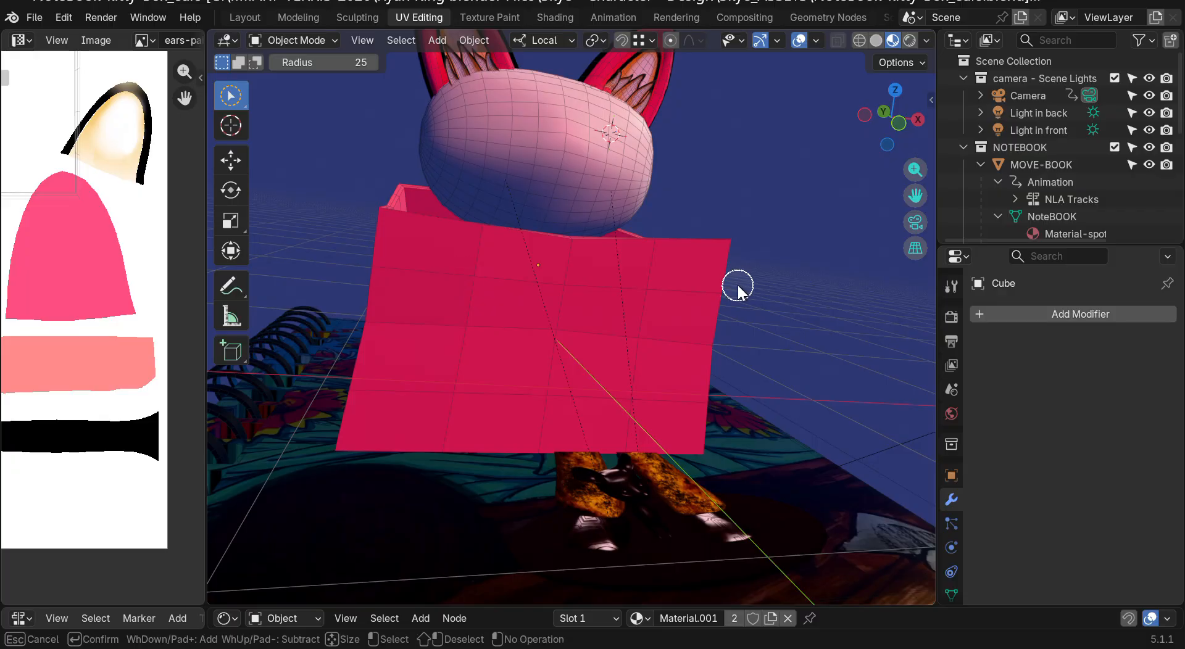
pyautogui.moveTo(866, 136)
pyautogui.mouseDown()
pyautogui.moveTo(847, 137)
pyautogui.moveTo(861, 191)
pyautogui.moveTo(853, 128)
pyautogui.mouseUp()
pyautogui.click(231, 161)
pyautogui.click(517, 316)
pyautogui.scroll(2, 727, 221)
pyautogui.scroll(-3, 727, 220)
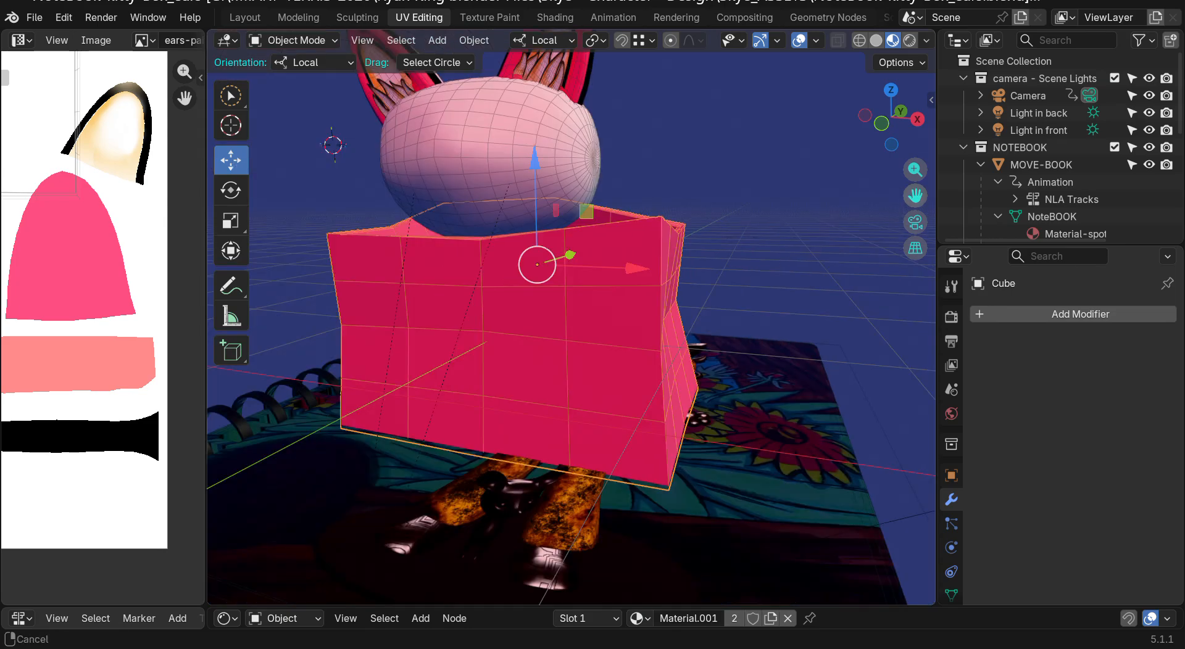
pyautogui.keyDown('shift'); pyautogui.moveTo(577, 145); pyautogui.dragTo(620, 183, button='middle'); pyautogui.keyUp('shift')
pyautogui.moveTo(678, 307); pyautogui.dragTo(676, 301)
pyautogui.hotkey('ctrl', 'z')
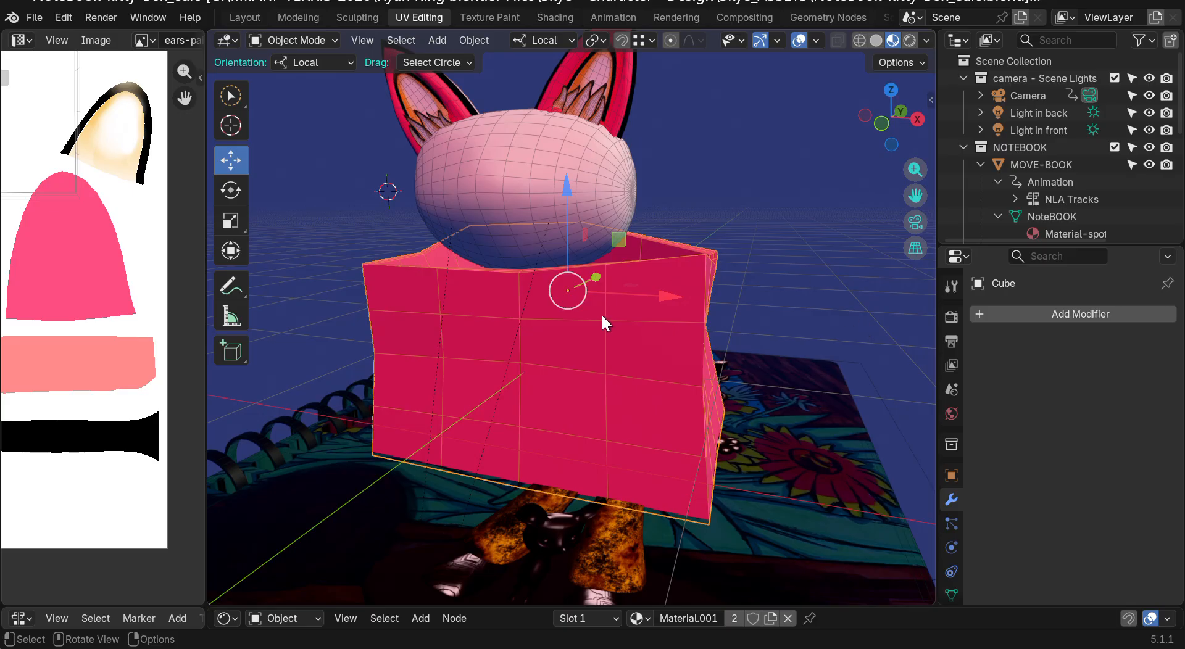
# Step: Add a Subdivision Surface modifier to the box and turn off Optimal Display
pyautogui.click(1094, 316)
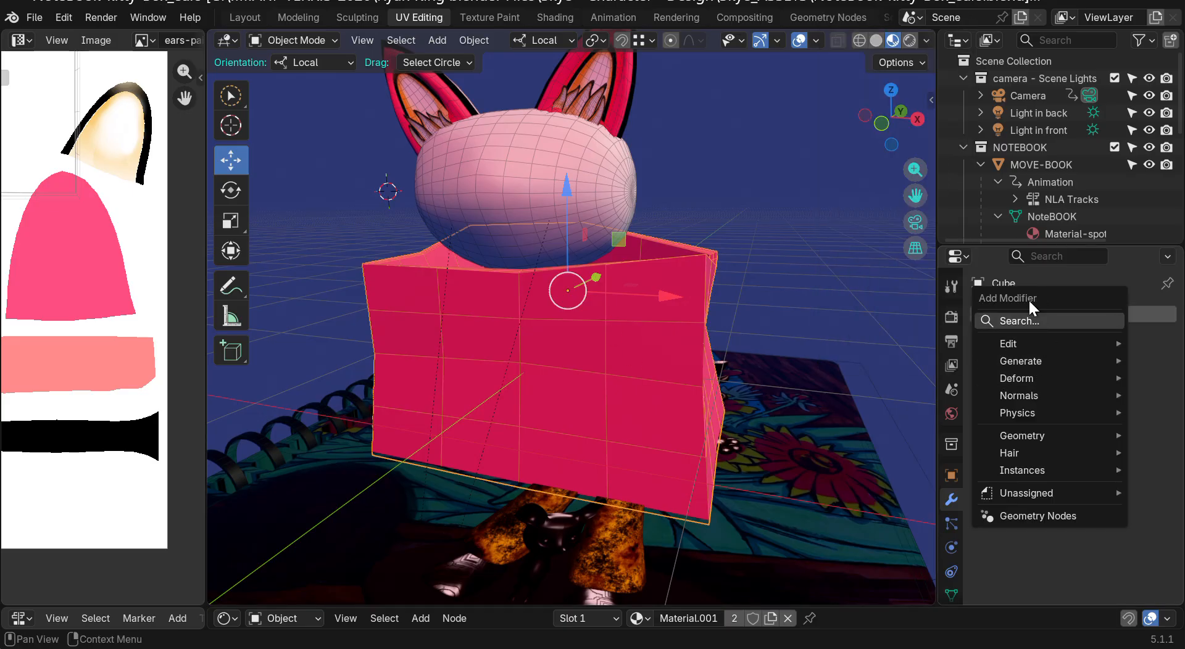
pyautogui.click(1024, 320)
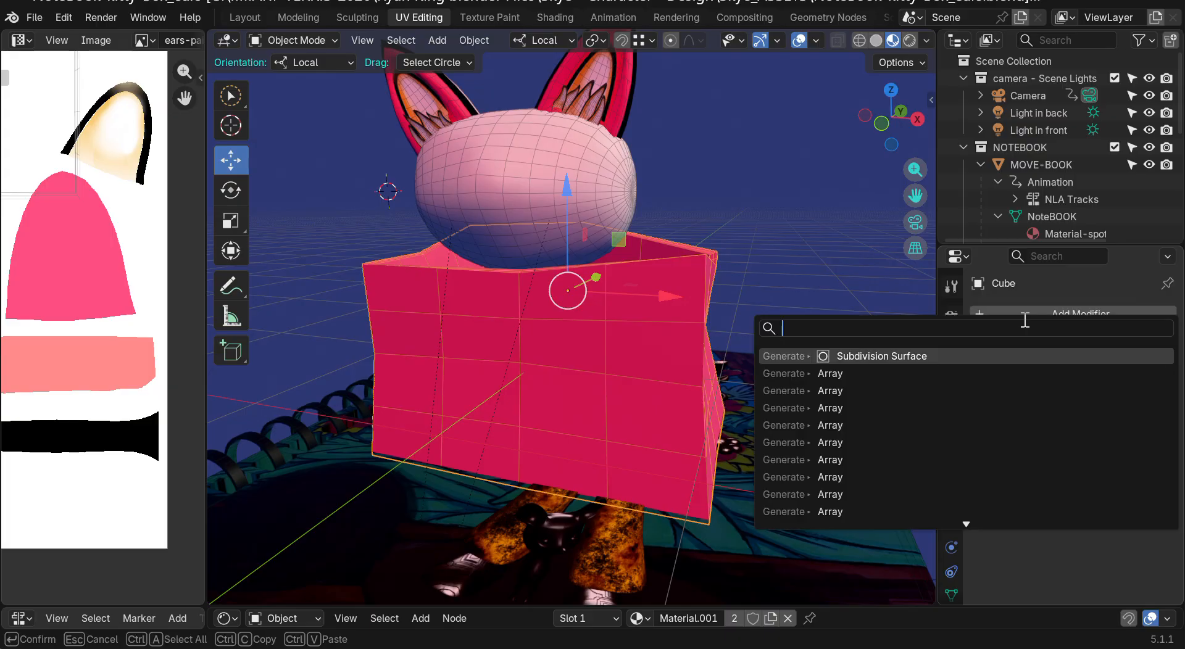
pyautogui.click(889, 355)
pyautogui.moveTo(889, 355); pyautogui.dragTo(1027, 358, button='middle')
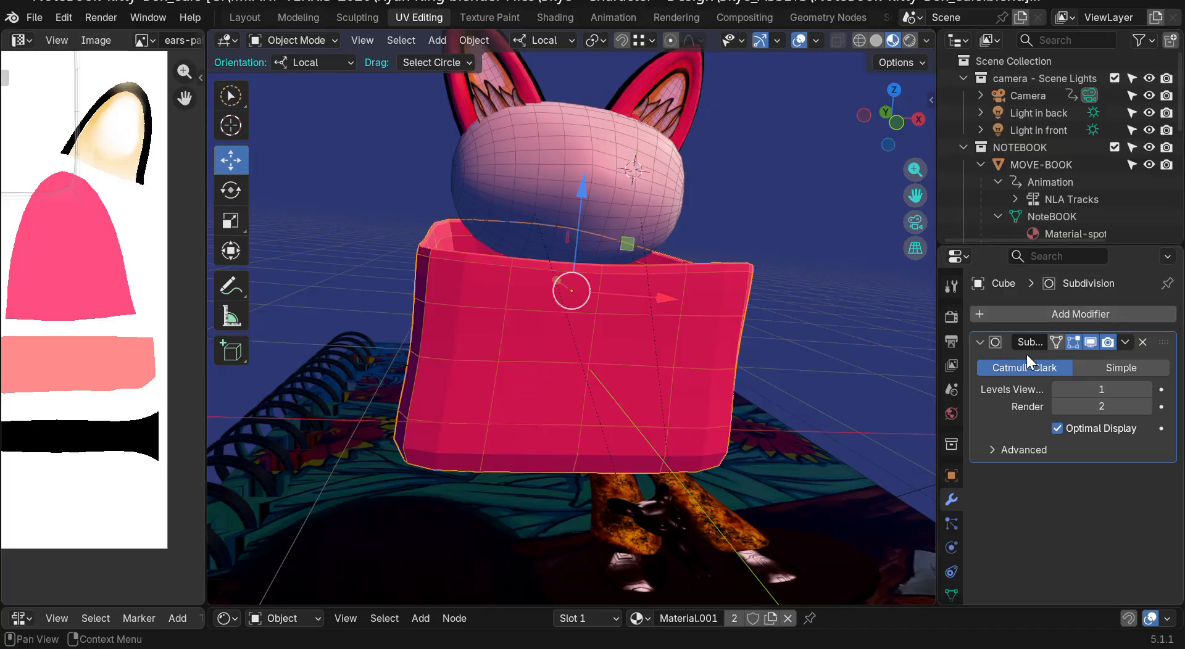
pyautogui.click(1057, 427)
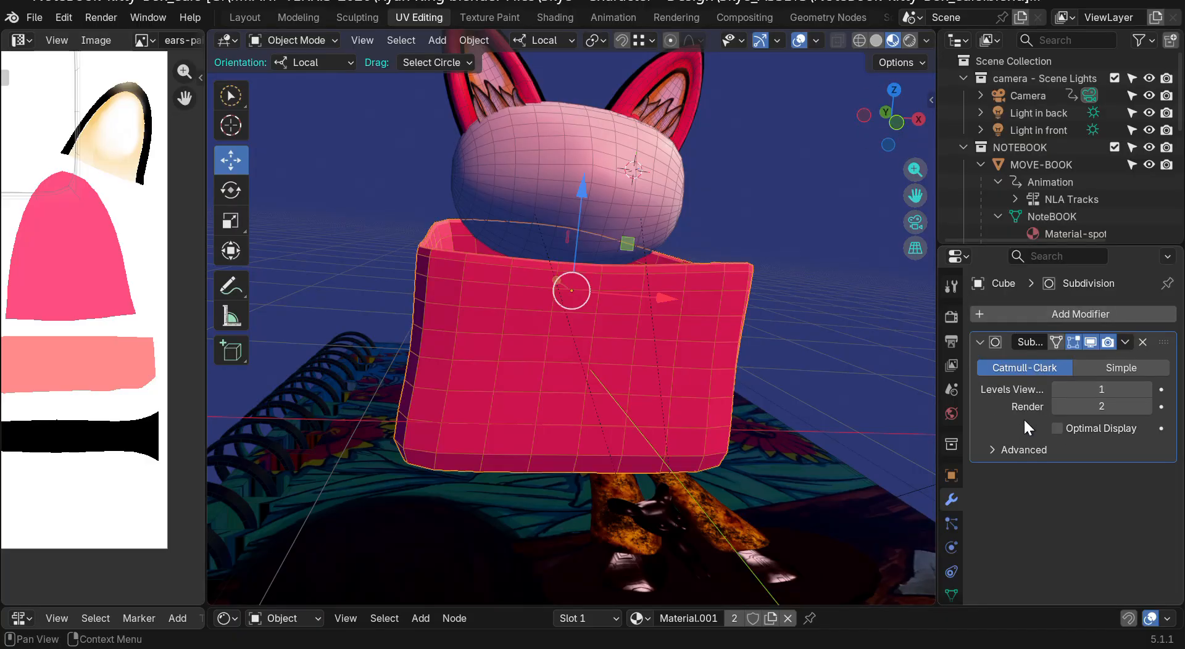
# Step: Set the box's subdivision viewport level to 0
pyautogui.scroll(2, 634, 379)
pyautogui.moveTo(632, 373)
pyautogui.mouseDown(button='middle')
pyautogui.moveTo(716, 367)
pyautogui.moveTo(556, 370)
pyautogui.moveTo(654, 370)
pyautogui.moveTo(629, 371)
pyautogui.mouseUp(button='middle')
pyautogui.moveTo(894, 118); pyautogui.dragTo(897, 111)
pyautogui.moveTo(916, 196); pyautogui.dragTo(994, 195)
pyautogui.moveTo(891, 150); pyautogui.dragTo(895, 169)
pyautogui.moveTo(1093, 389)
pyautogui.mouseDown()
pyautogui.moveTo(1077, 389)
pyautogui.moveTo(1092, 390)
pyautogui.mouseUp()
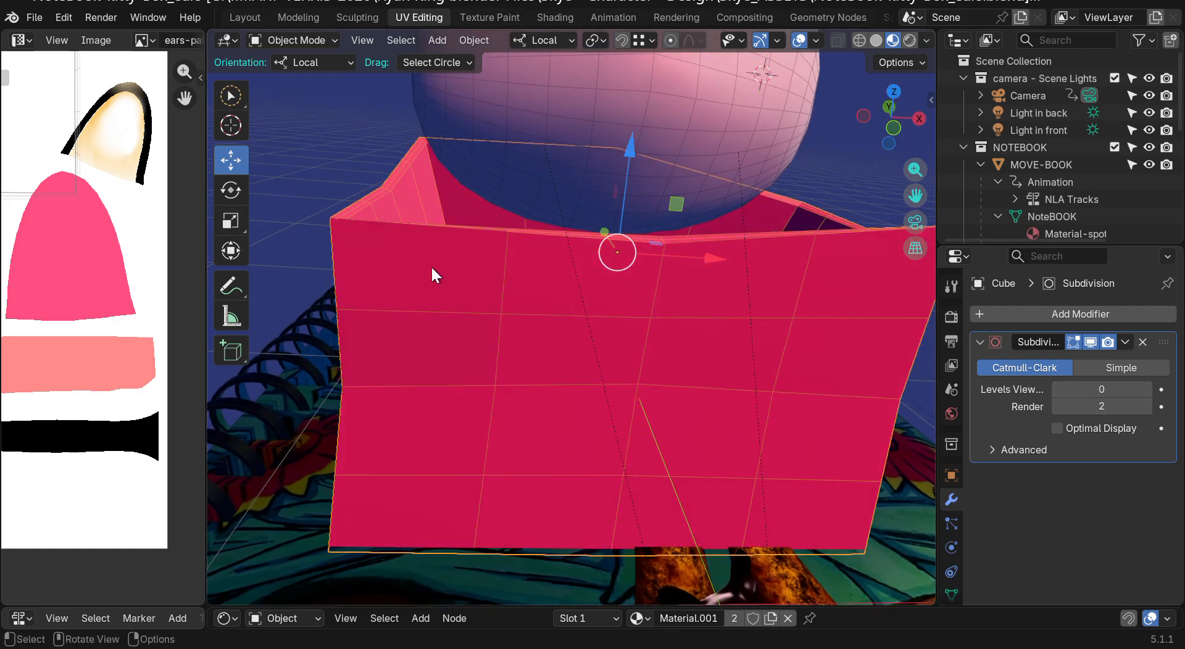
# Step: Enter Edit Mode on the box, try loop-selecting the outermost column of front faces, and clear the selection
pyautogui.moveTo(866, 121); pyautogui.dragTo(692, 271)
pyautogui.moveTo(616, 185); pyautogui.dragTo(627, 147)
pyautogui.moveTo(908, 205)
pyautogui.mouseDown()
pyautogui.moveTo(900, 179)
pyautogui.moveTo(899, 192)
pyautogui.mouseUp()
pyautogui.press('Tab')
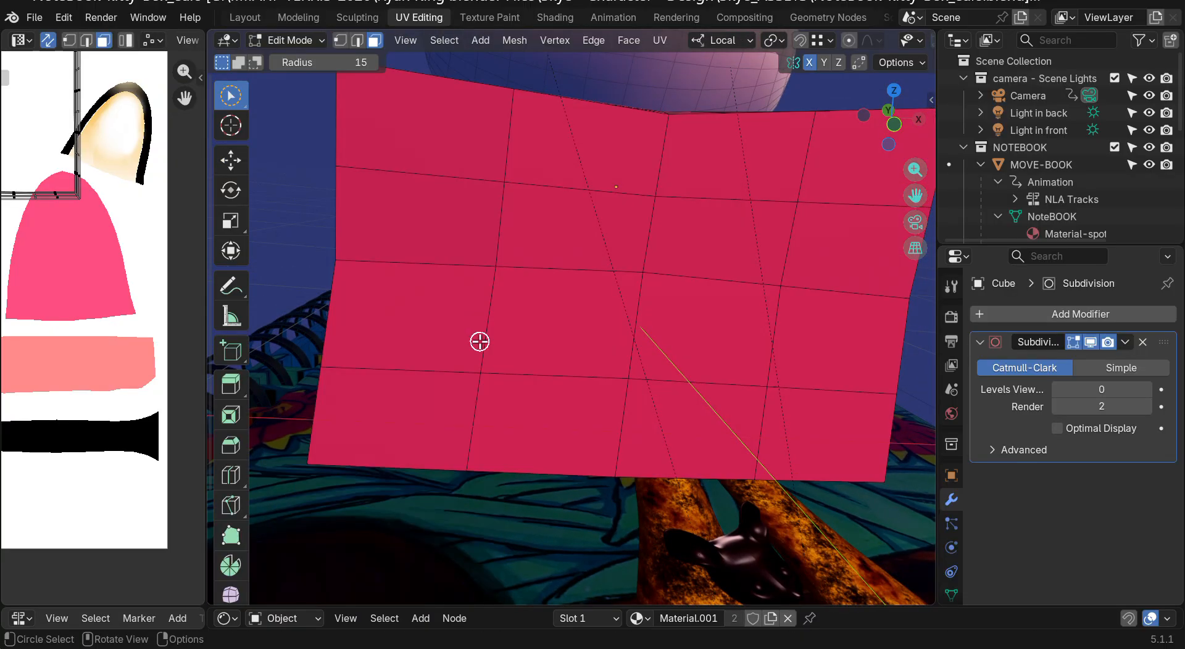
pyautogui.keyDown('alt'); pyautogui.click(408, 472); pyautogui.keyUp('alt')
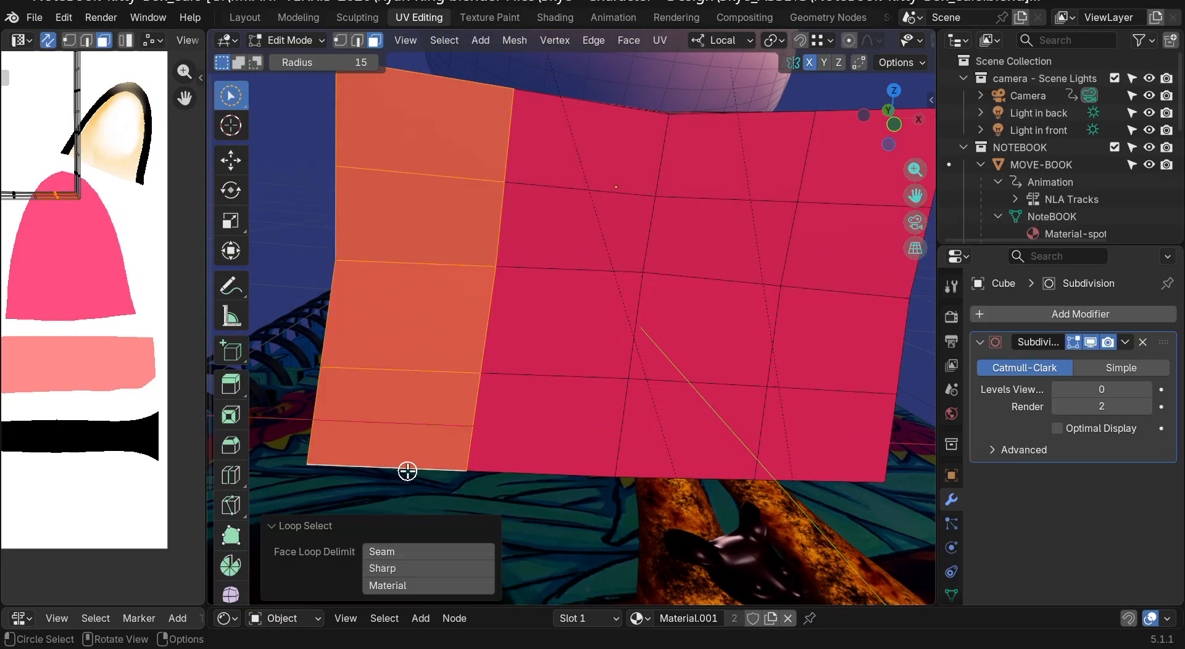
pyautogui.click(320, 196)
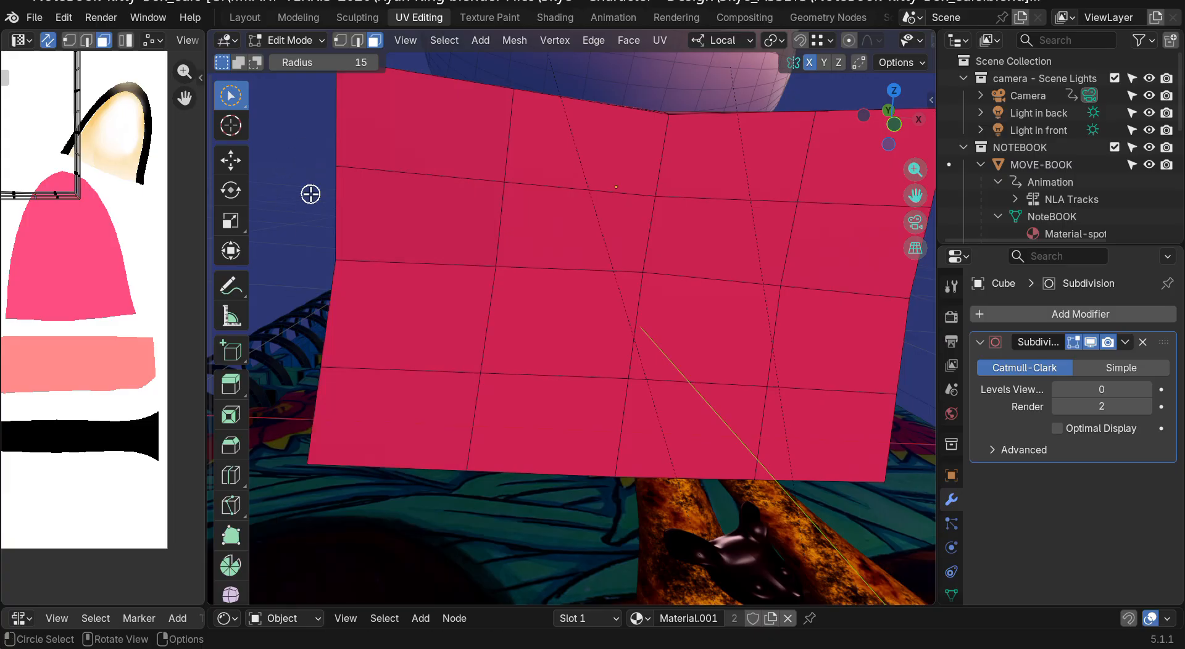
# Step: Switch to edge select mode and select all edges along the lower border of the box's front face
pyautogui.click(358, 43)
pyautogui.moveTo(422, 462); pyautogui.dragTo(531, 475)
pyautogui.keyDown('shift'); pyautogui.click(662, 478); pyautogui.keyUp('shift')
pyautogui.keyDown('shift'); pyautogui.click(805, 482); pyautogui.keyUp('shift')
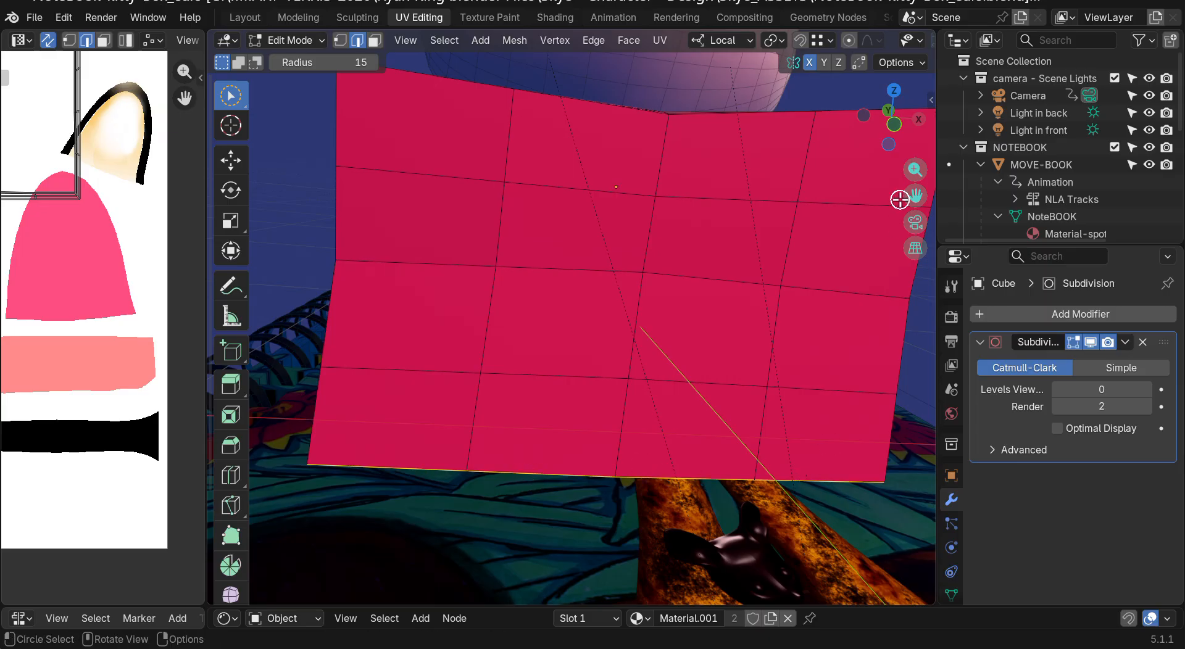
# Step: Add the vertical edges at the right-hand corner of the box's front face to the selection
pyautogui.moveTo(914, 193); pyautogui.dragTo(867, 201)
pyautogui.moveTo(868, 120); pyautogui.dragTo(815, 114)
pyautogui.keyDown('shift'); pyautogui.click(815, 181); pyautogui.keyUp('shift')
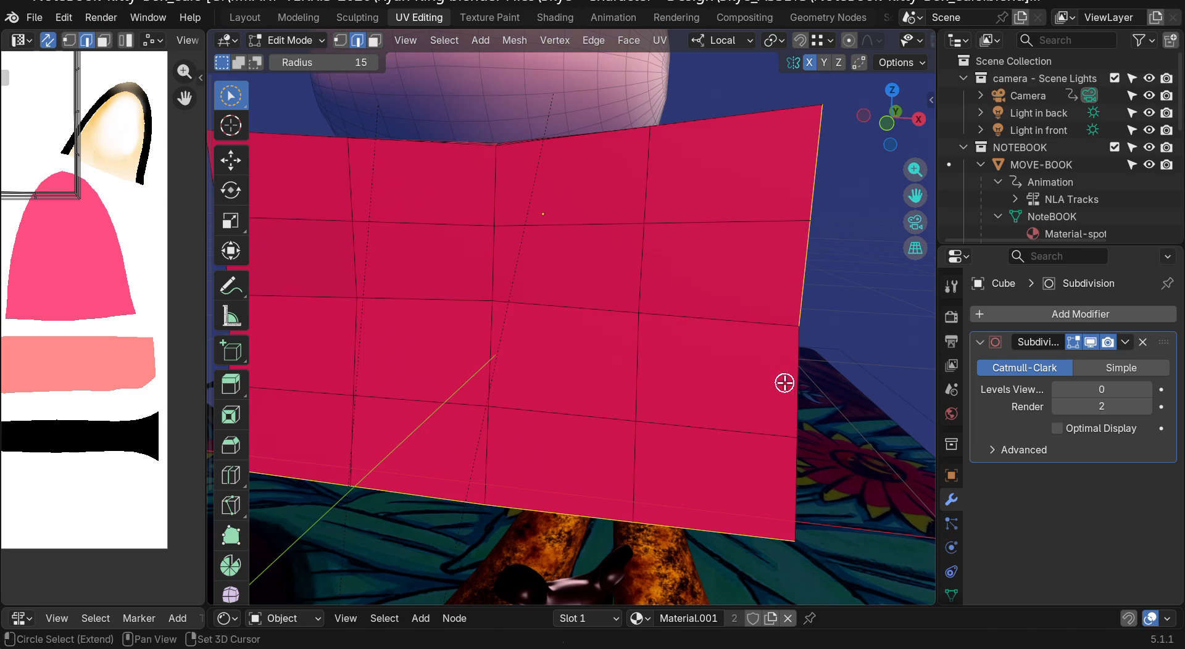
pyautogui.moveTo(806, 430)
pyautogui.keyDown('shift'); pyautogui.mouseDown()
pyautogui.moveTo(796, 462)
pyautogui.moveTo(797, 450)
pyautogui.mouseUp(); pyautogui.keyUp('shift')
# Step: Add the outer and inner rim edges along the upper border of the box's front to the selection
pyautogui.moveTo(891, 116)
pyautogui.mouseDown()
pyautogui.moveTo(898, 162)
pyautogui.moveTo(743, 143)
pyautogui.moveTo(725, 170)
pyautogui.moveTo(597, 172)
pyautogui.mouseUp()
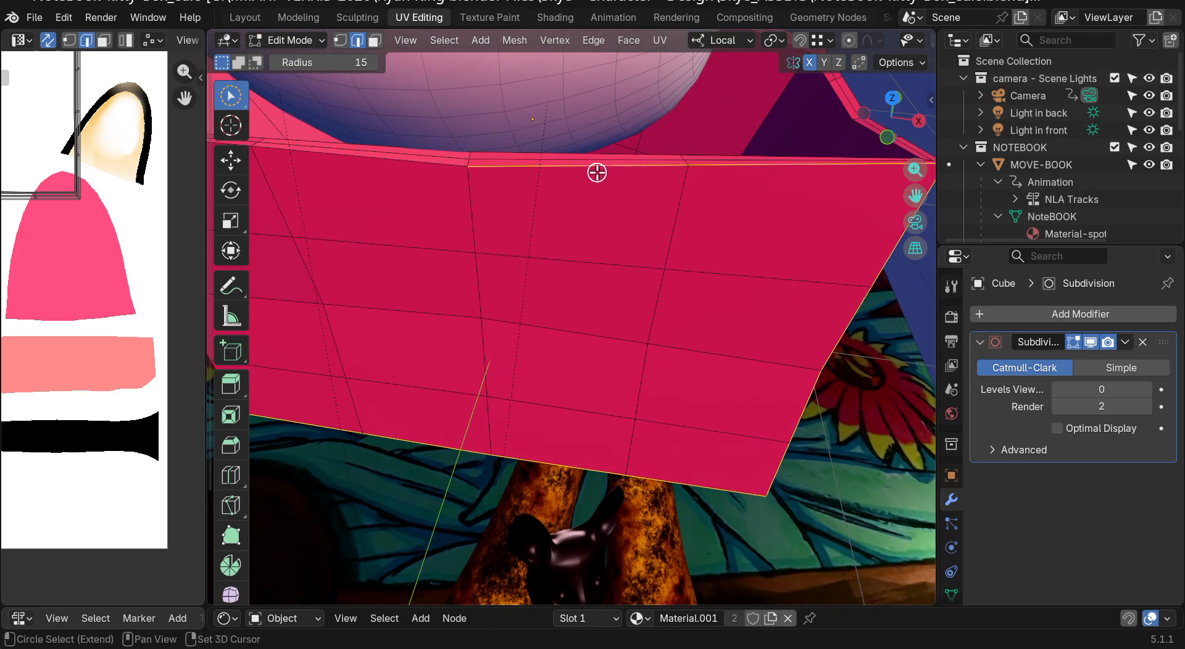
pyautogui.keyDown('shift'); pyautogui.click(390, 165); pyautogui.keyUp('shift')
pyautogui.moveTo(868, 123); pyautogui.dragTo(849, 179)
pyautogui.keyDown('shift'); pyautogui.click(754, 259); pyautogui.keyUp('shift')
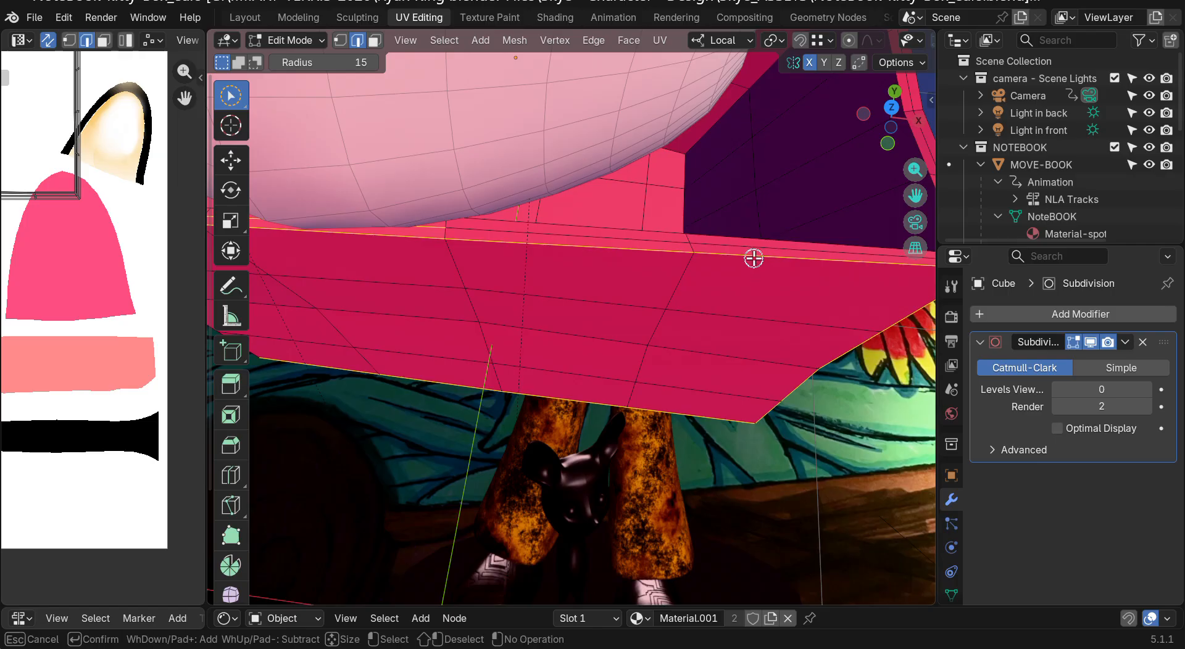
pyautogui.keyDown('shift'); pyautogui.moveTo(751, 243); pyautogui.dragTo(754, 264); pyautogui.keyUp('shift')
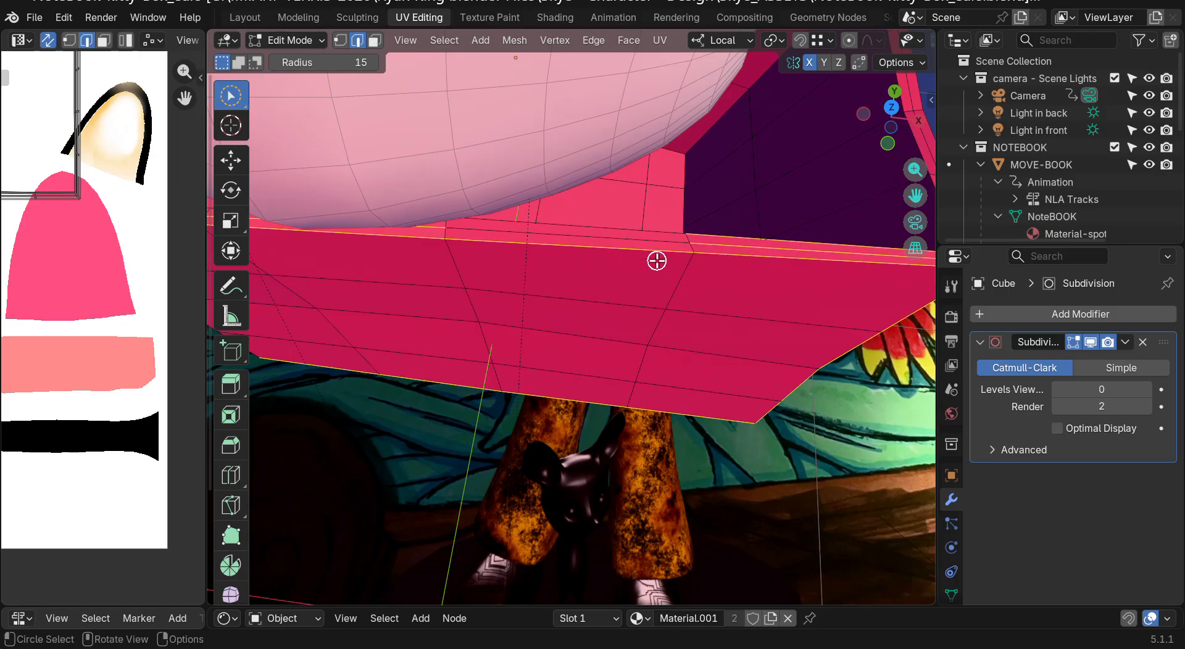
# Step: Try adding further rim edges near the middle of the box's front to the selection, and undo it
pyautogui.moveTo(921, 93); pyautogui.dragTo(901, 124)
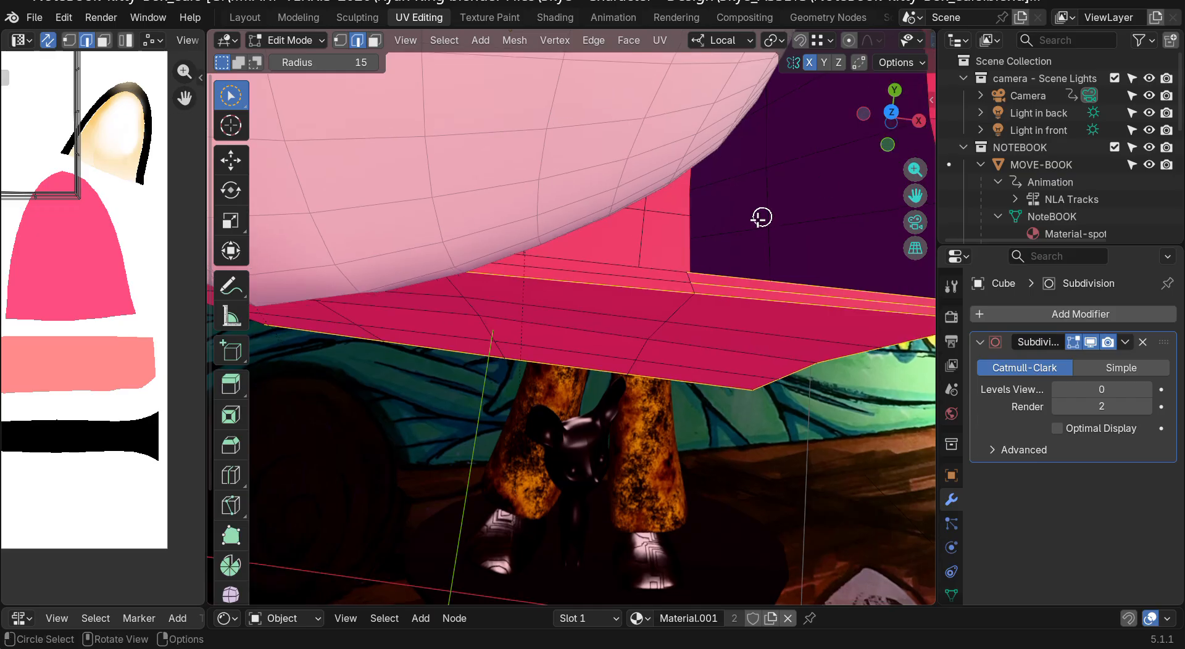
pyautogui.keyDown('shift'); pyautogui.moveTo(579, 320); pyautogui.dragTo(603, 262); pyautogui.keyUp('shift')
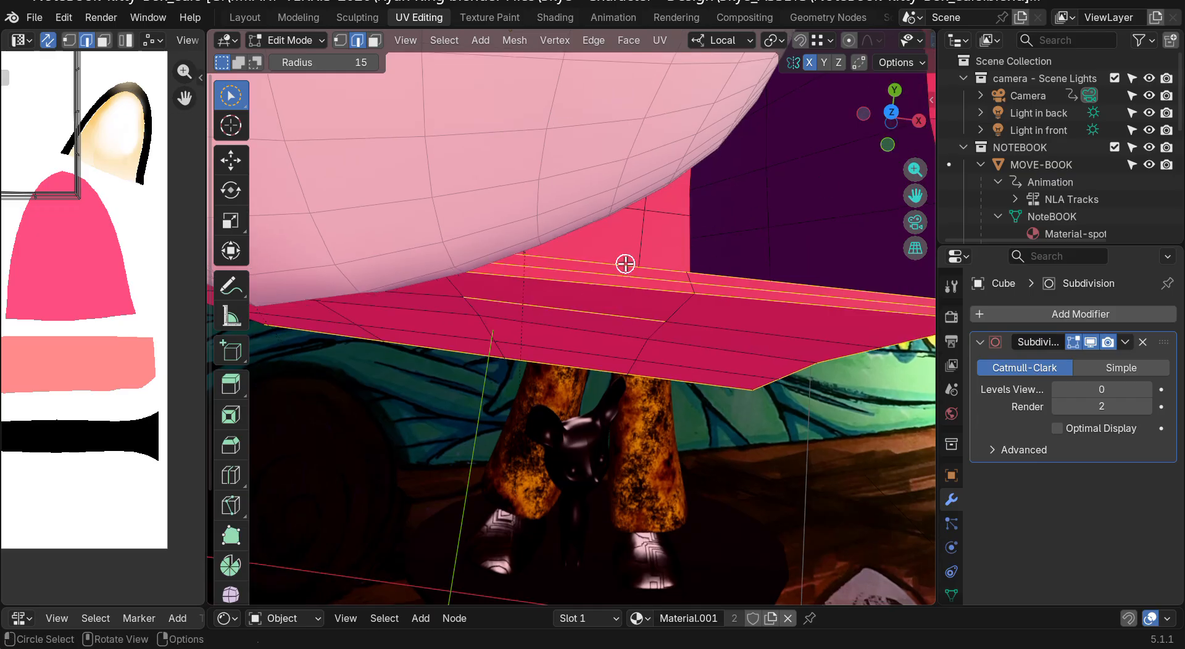
pyautogui.hotkey('ctrl', 'z')
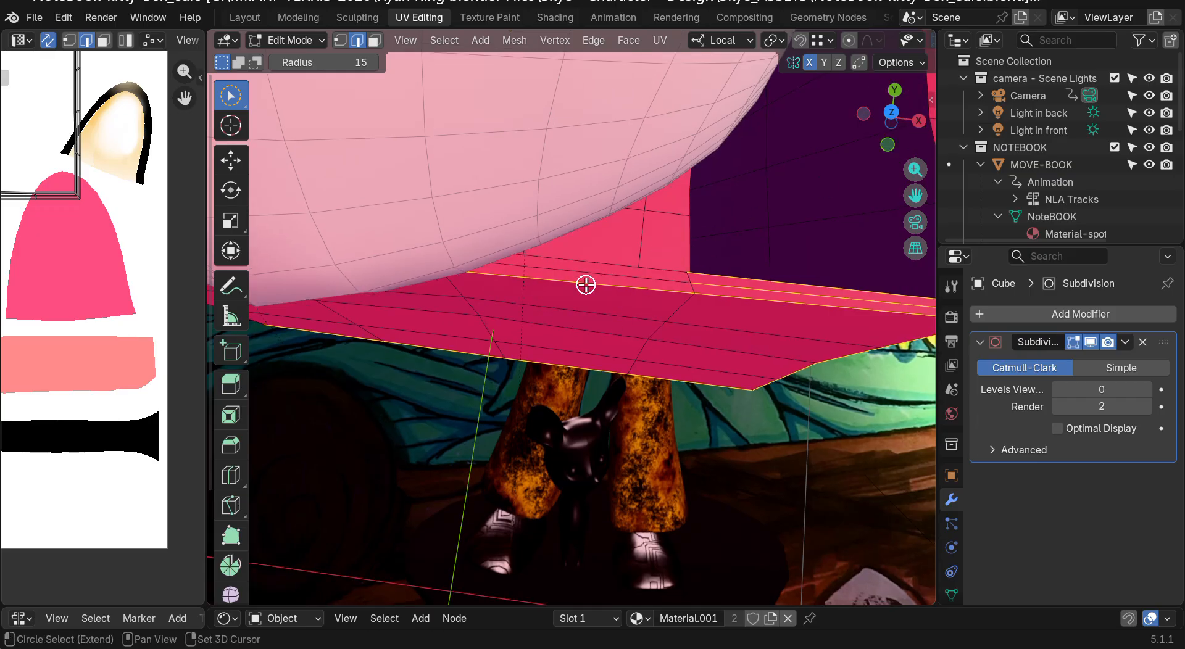
# Step: Add the remaining inner and outer rim edges along the front of the box's upper border to the selection
pyautogui.moveTo(586, 285); pyautogui.dragTo(285, 73, button='middle')
pyautogui.moveTo(286, 72); pyautogui.dragTo(270, 64)
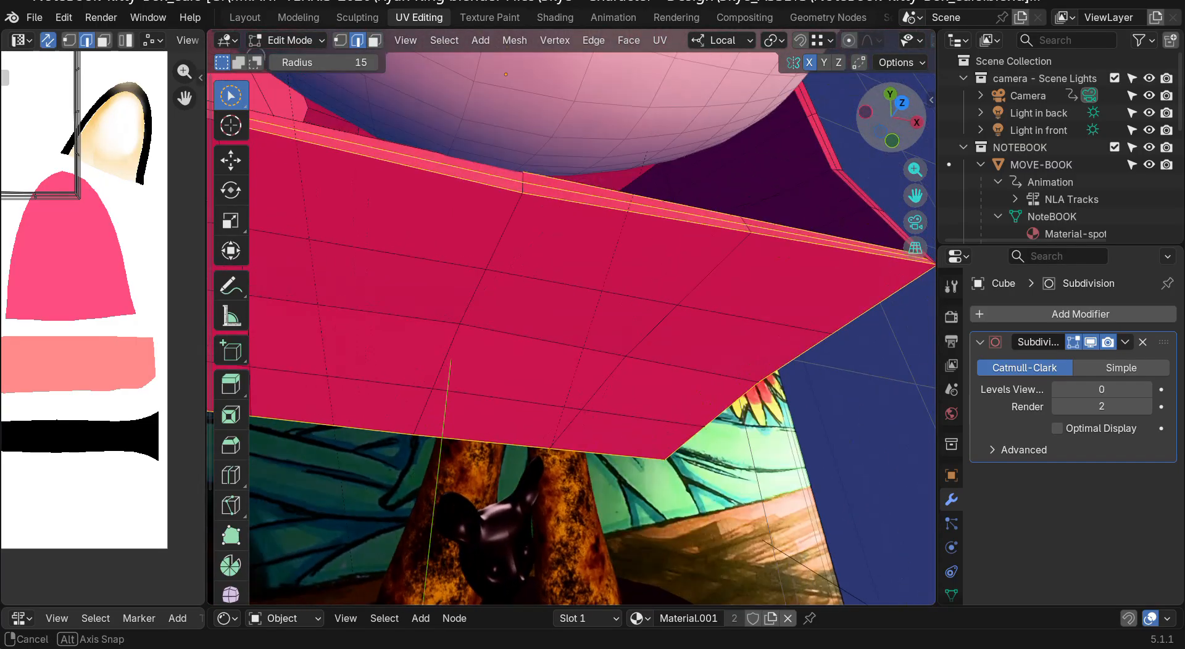
pyautogui.moveTo(915, 198); pyautogui.dragTo(368, 297)
pyautogui.moveTo(890, 148)
pyautogui.mouseDown()
pyautogui.moveTo(906, 162)
pyautogui.moveTo(870, 142)
pyautogui.mouseUp()
pyautogui.keyDown('alt'); pyautogui.keyDown('shift'); pyautogui.click(458, 305); pyautogui.keyUp('shift'); pyautogui.keyUp('alt')
pyautogui.keyDown('alt'); pyautogui.keyDown('shift'); pyautogui.click(463, 280); pyautogui.keyUp('shift'); pyautogui.keyUp('alt')
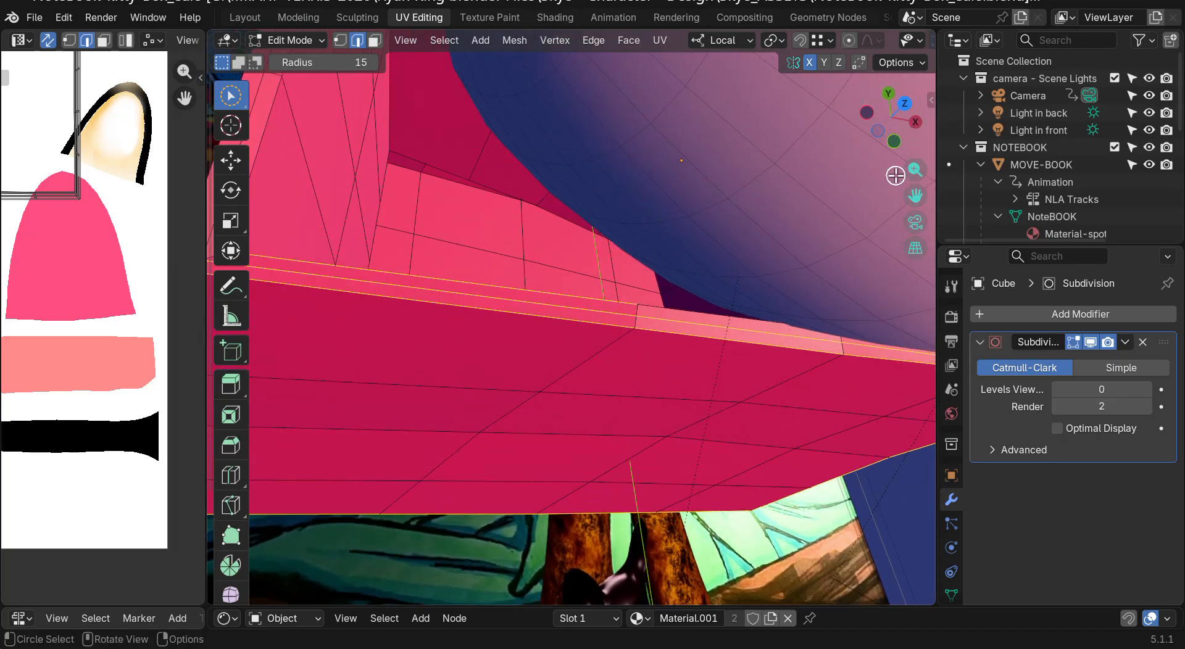
# Step: Extend the selection to the rim edges along the box's left side, around to the back corner
pyautogui.moveTo(907, 192)
pyautogui.mouseDown()
pyautogui.moveTo(864, 223)
pyautogui.moveTo(912, 194)
pyautogui.mouseUp()
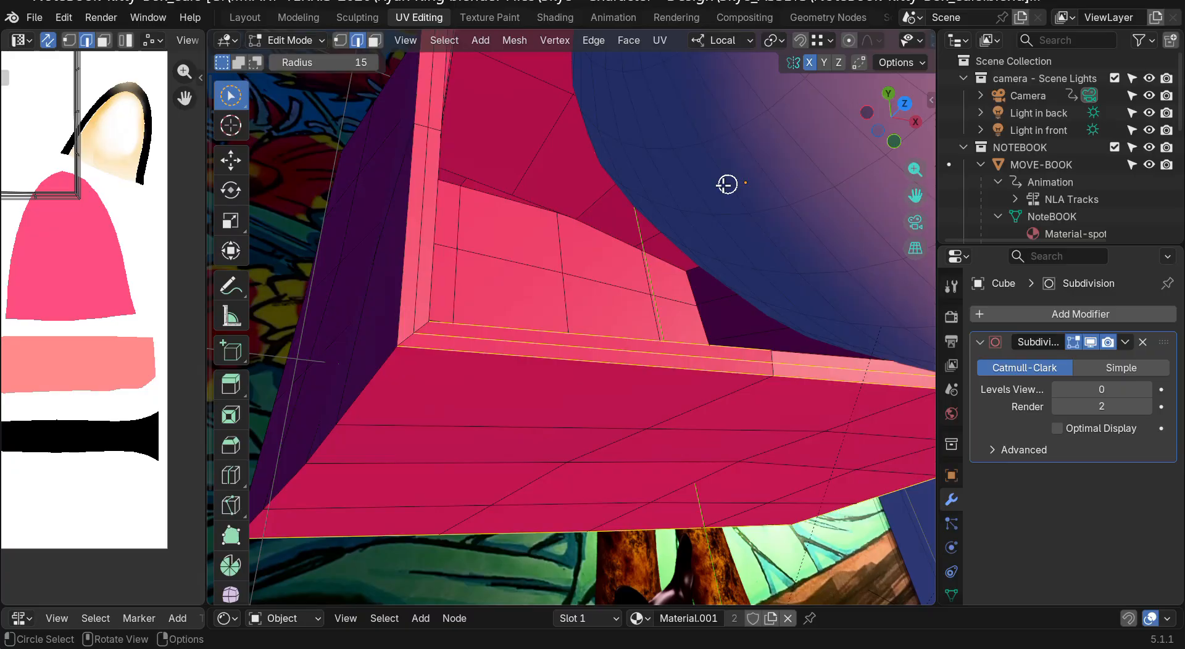
pyautogui.moveTo(883, 119)
pyautogui.mouseDown()
pyautogui.moveTo(824, 106)
pyautogui.moveTo(873, 119)
pyautogui.mouseUp()
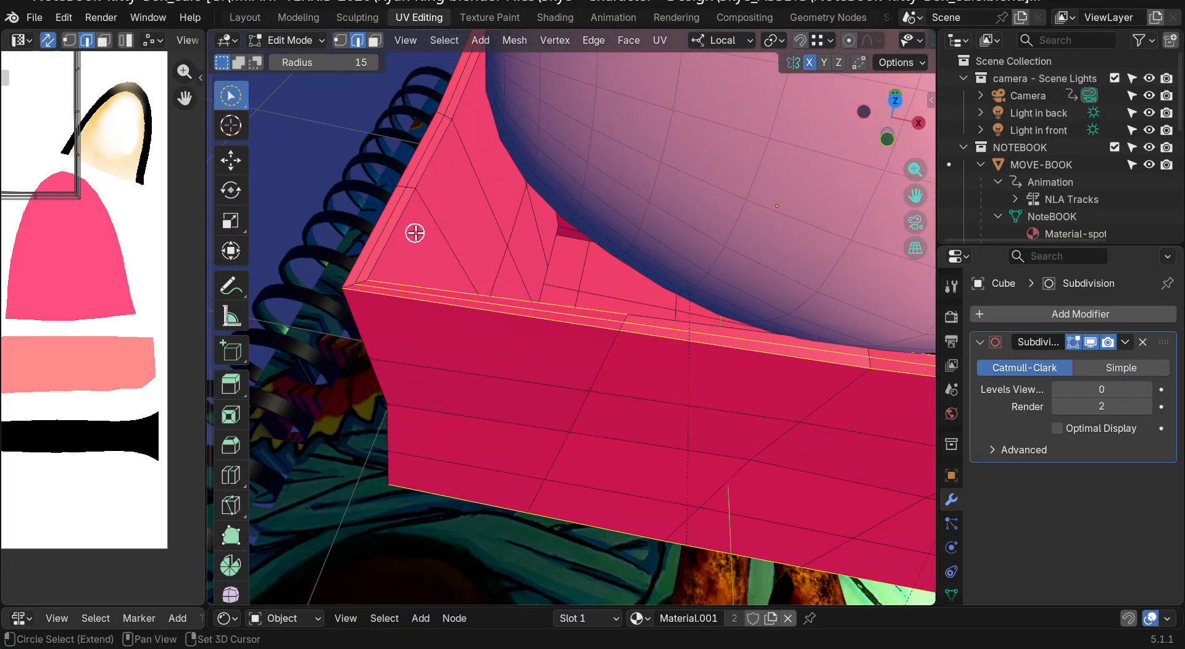
pyautogui.keyDown('alt'); pyautogui.keyDown('shift'); pyautogui.click(440, 178); pyautogui.keyUp('shift'); pyautogui.keyUp('alt')
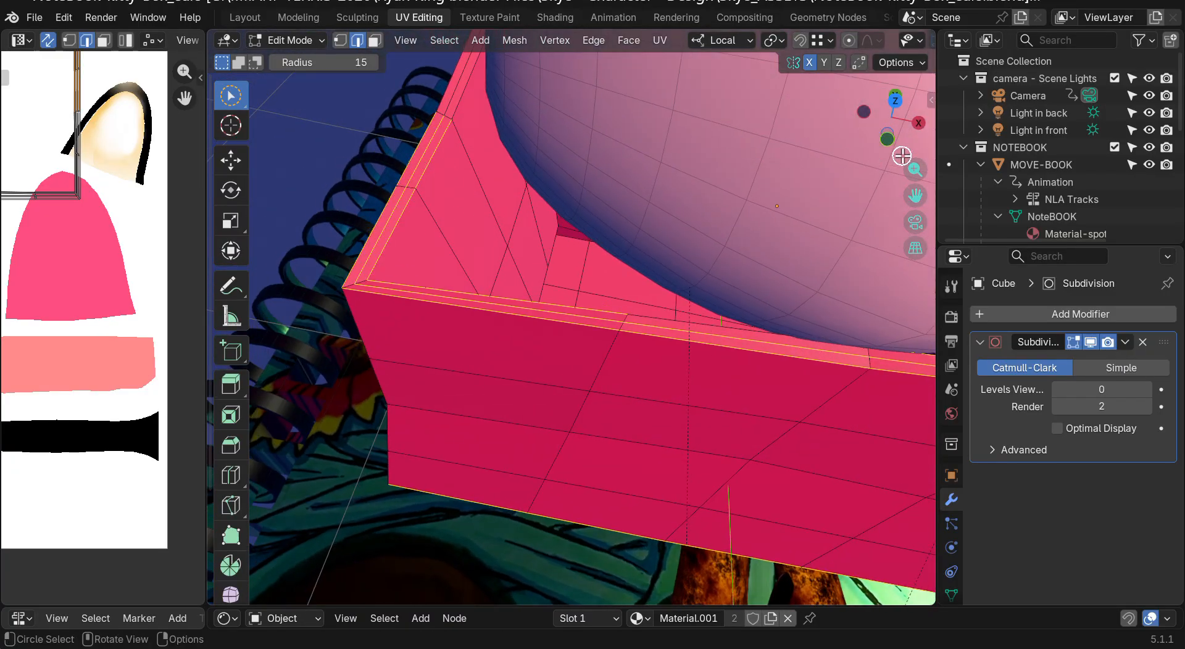
pyautogui.moveTo(915, 196)
pyautogui.mouseDown()
pyautogui.moveTo(1012, 391)
pyautogui.moveTo(1000, 385)
pyautogui.mouseUp()
pyautogui.keyDown('shift'); pyautogui.moveTo(571, 318); pyautogui.dragTo(553, 315); pyautogui.keyUp('shift')
pyautogui.moveTo(913, 127); pyautogui.dragTo(746, 204)
pyautogui.moveTo(916, 196); pyautogui.dragTo(846, 197)
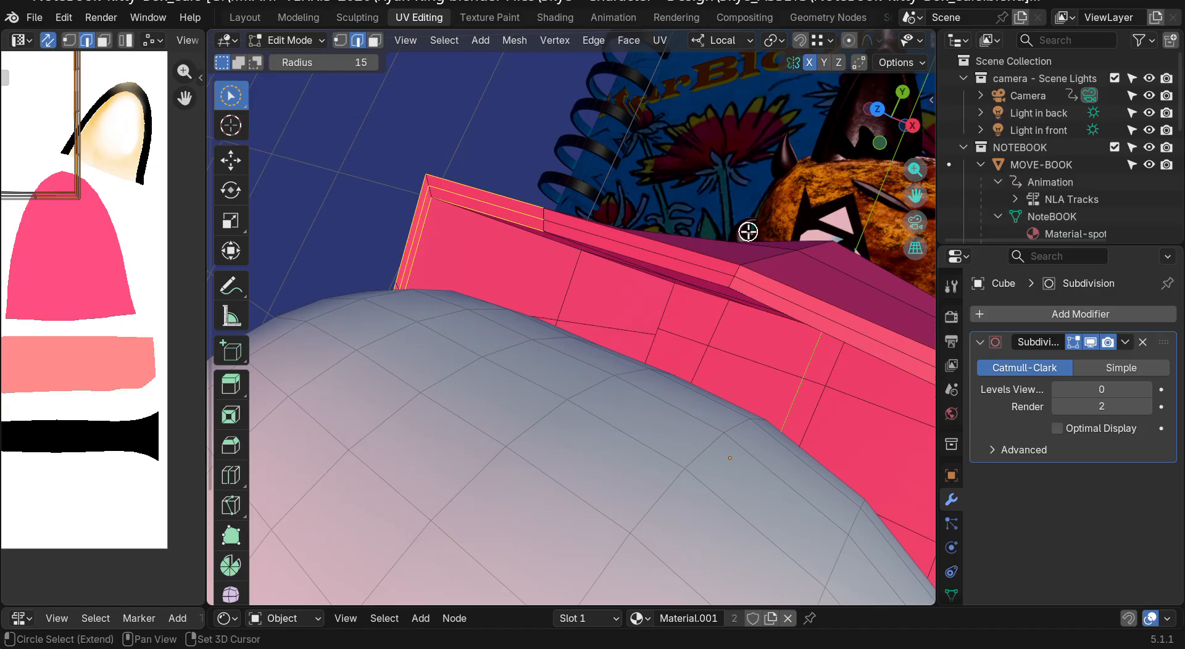
# Step: Add the inner and outer rim edges along the back of the box's upper border to the selection
pyautogui.moveTo(912, 127); pyautogui.dragTo(895, 145)
pyautogui.moveTo(632, 238)
pyautogui.mouseDown()
pyautogui.moveTo(667, 237)
pyautogui.moveTo(685, 212)
pyautogui.moveTo(788, 262)
pyautogui.mouseUp()
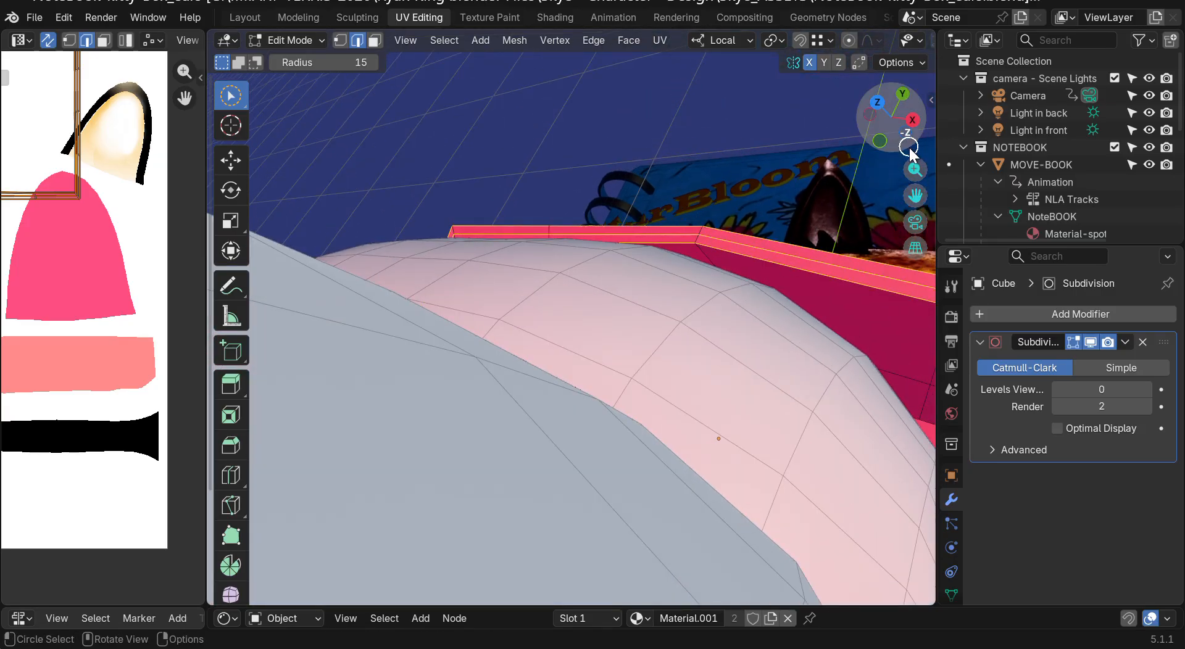
pyautogui.moveTo(914, 192); pyautogui.dragTo(841, 178)
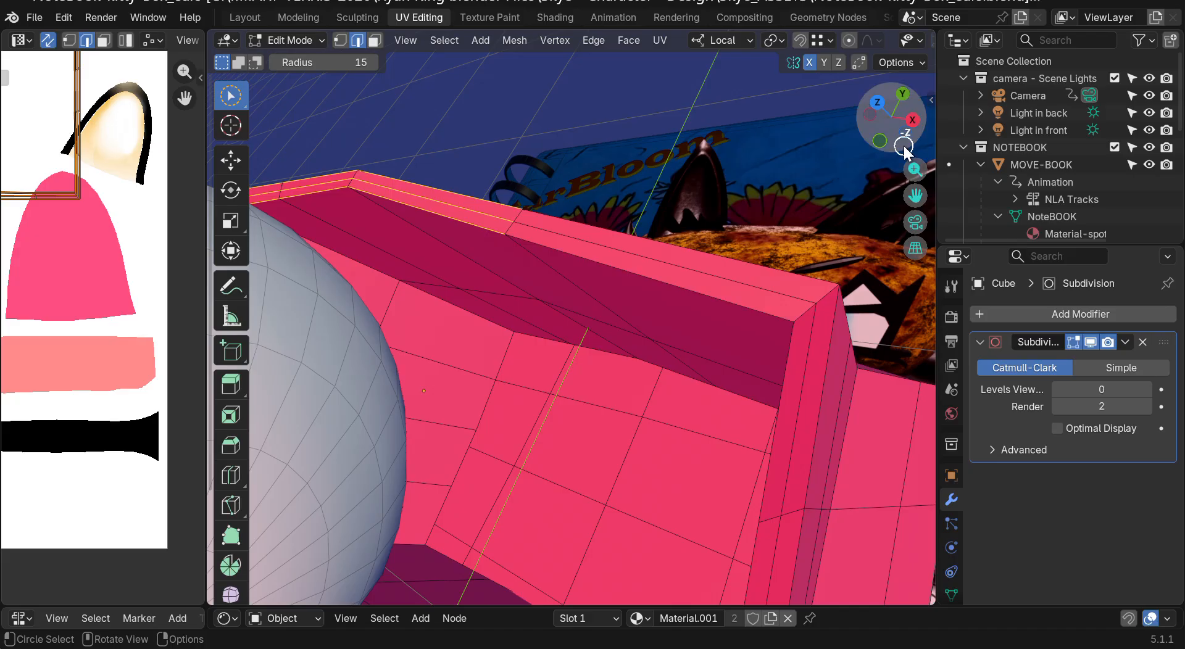
pyautogui.moveTo(901, 140); pyautogui.dragTo(889, 117)
pyautogui.keyDown('shift'); pyautogui.moveTo(687, 257); pyautogui.dragTo(767, 252); pyautogui.keyUp('shift')
pyautogui.moveTo(886, 127); pyautogui.dragTo(911, 126)
pyautogui.moveTo(905, 188); pyautogui.dragTo(908, 97)
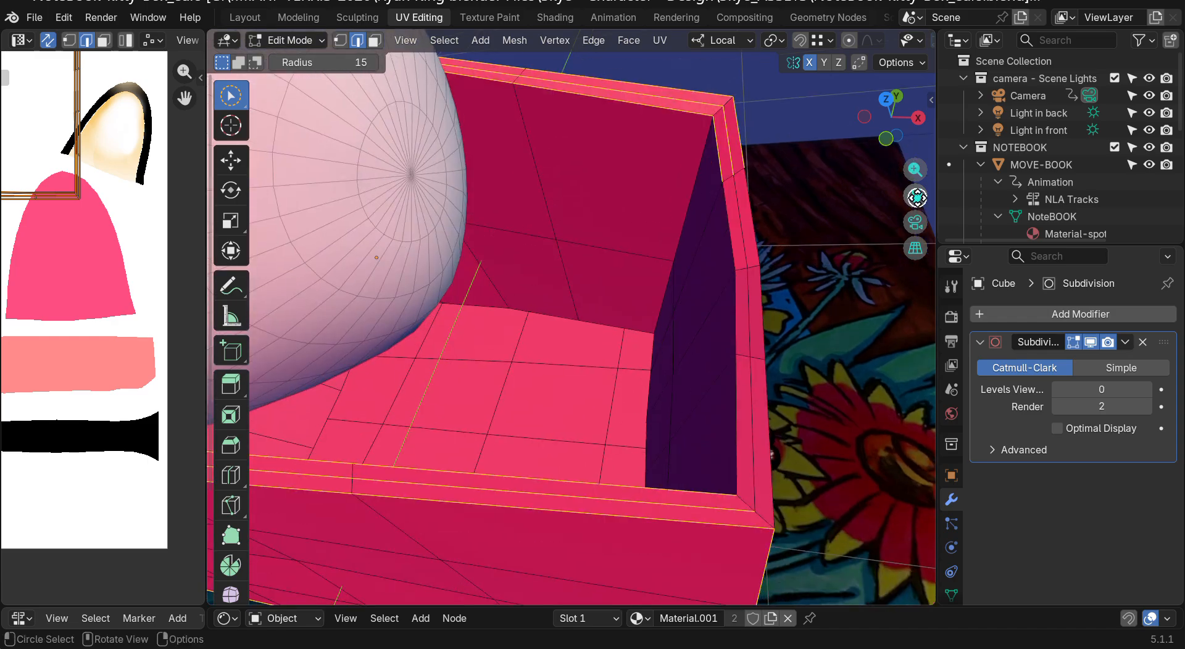
# Step: Add the inner and outer rim edges along the box's right side to the selection, down to the front corner
pyautogui.keyDown('shift'); pyautogui.moveTo(733, 236); pyautogui.dragTo(763, 251); pyautogui.keyUp('shift')
pyautogui.keyDown('shift'); pyautogui.moveTo(740, 331); pyautogui.dragTo(754, 341); pyautogui.keyUp('shift')
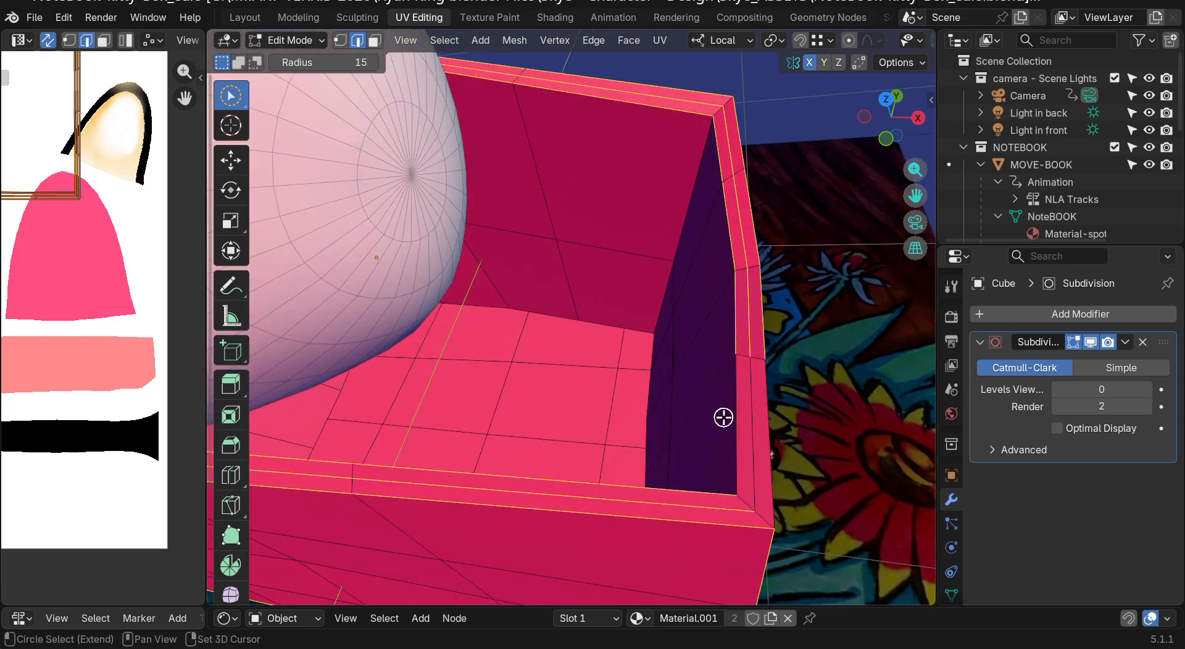
pyautogui.moveTo(781, 442)
pyautogui.mouseDown(button='middle')
pyautogui.moveTo(786, 105)
pyautogui.moveTo(862, 231)
pyautogui.moveTo(672, 90)
pyautogui.moveTo(654, 150)
pyautogui.moveTo(716, 234)
pyautogui.mouseUp(button='middle')
pyautogui.press('c')
pyautogui.keyDown('shift'); pyautogui.click(694, 458); pyautogui.keyUp('shift')
# Step: Add the lower border edges of the box's side and back faces to the selection
pyautogui.moveTo(907, 117); pyautogui.dragTo(761, 233)
pyautogui.keyDown('alt'); pyautogui.keyDown('shift'); pyautogui.click(678, 457); pyautogui.keyUp('shift'); pyautogui.keyUp('alt')
pyautogui.moveTo(678, 449); pyautogui.dragTo(675, 178, button='middle')
pyautogui.moveTo(675, 178); pyautogui.dragTo(711, 177)
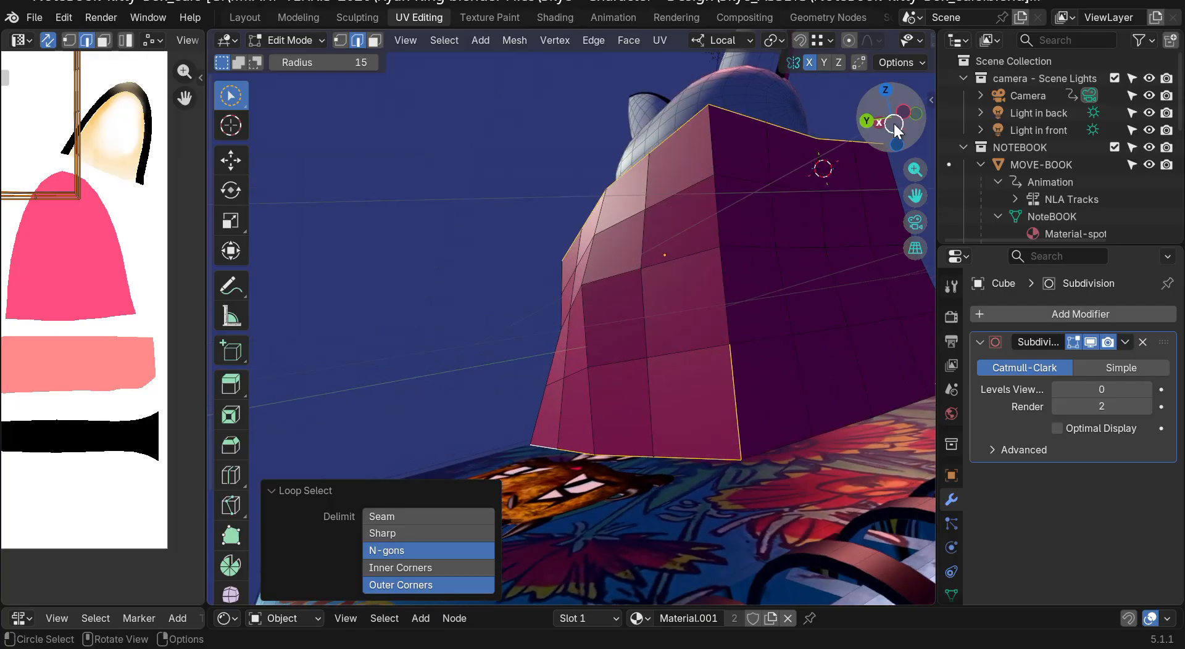
pyautogui.keyDown('shift'); pyautogui.click(735, 362); pyautogui.keyUp('shift')
pyautogui.moveTo(893, 131); pyautogui.dragTo(792, 102)
pyautogui.keyDown('shift'); pyautogui.click(665, 429); pyautogui.keyUp('shift')
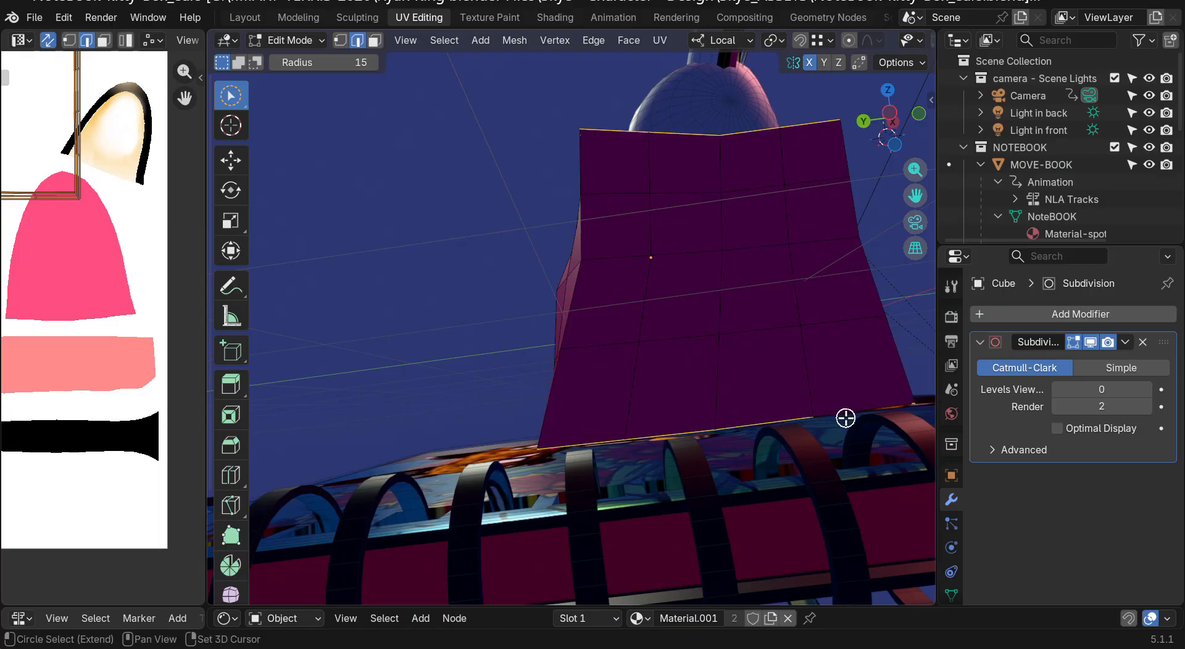
pyautogui.moveTo(892, 117); pyautogui.dragTo(460, 139)
pyautogui.moveTo(900, 137); pyautogui.dragTo(921, 160)
pyautogui.click(914, 184)
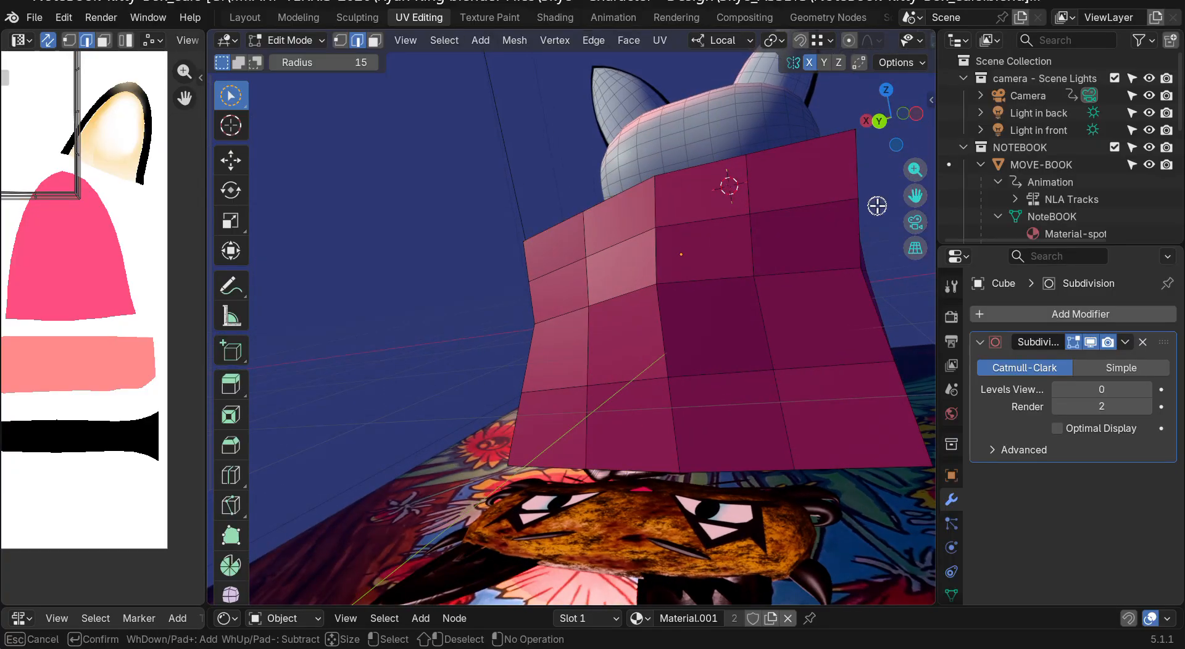
pyautogui.press('Escape')
pyautogui.hotkey('ctrl', 'z')
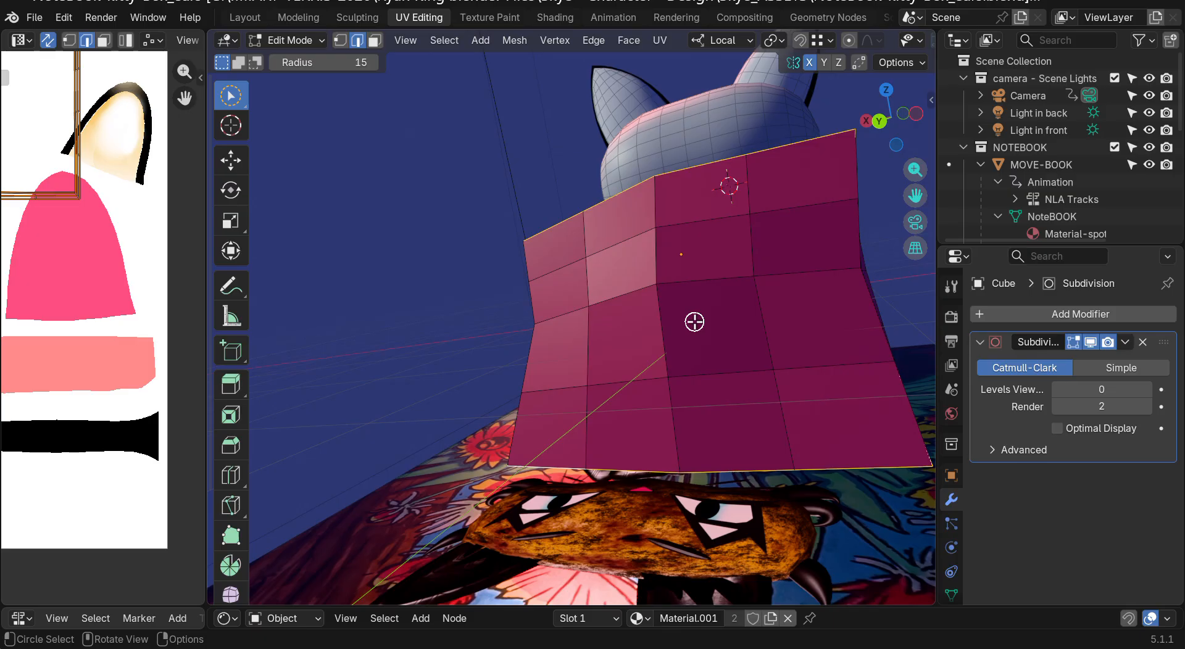
# Step: Examine the box from the front and from above to check the selected edges along its rim and lower border
pyautogui.click(880, 122)
pyautogui.click(891, 116)
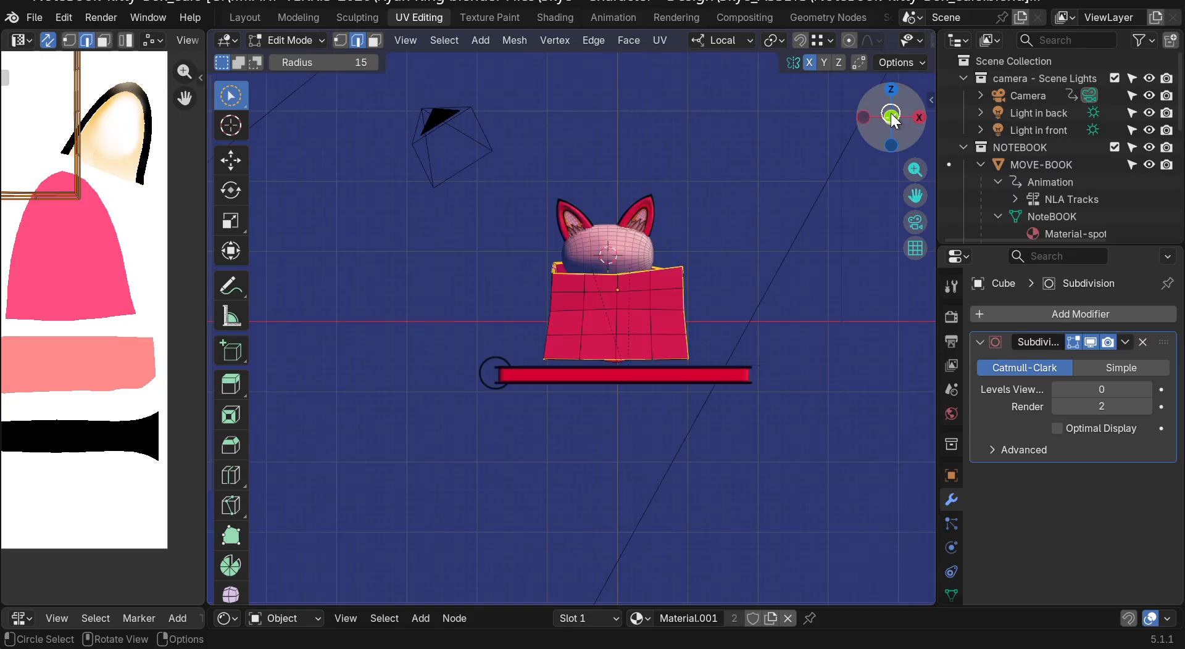
pyautogui.scroll(4, 644, 261)
pyautogui.scroll(2, 644, 261)
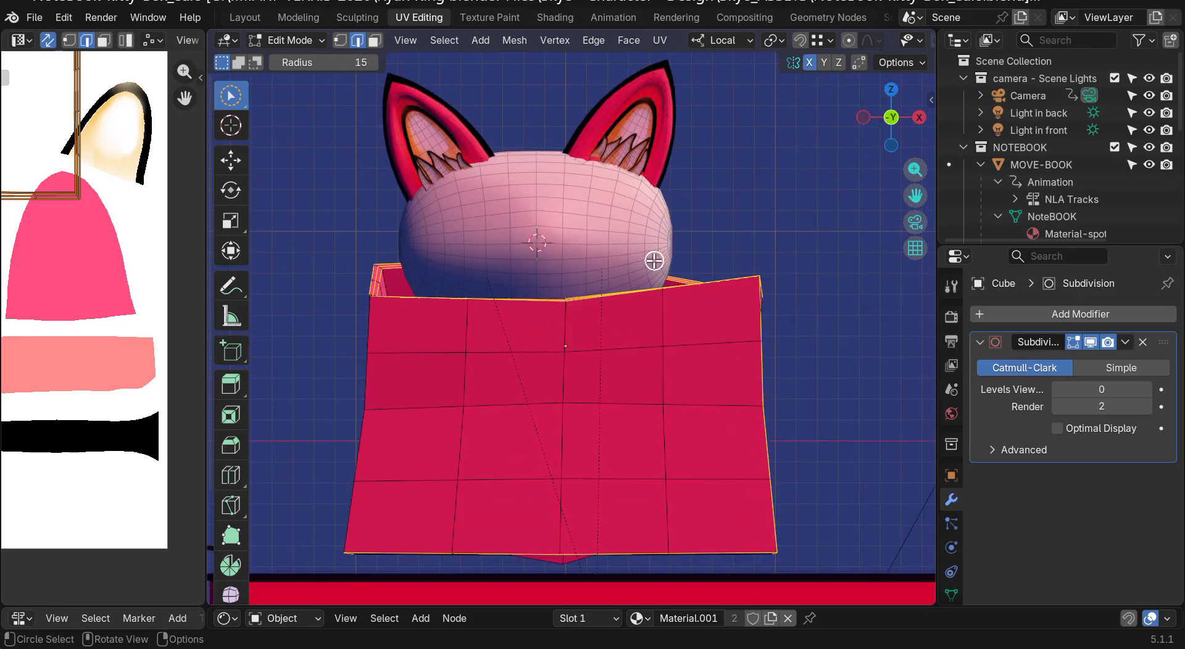
pyautogui.scroll(3, 654, 260)
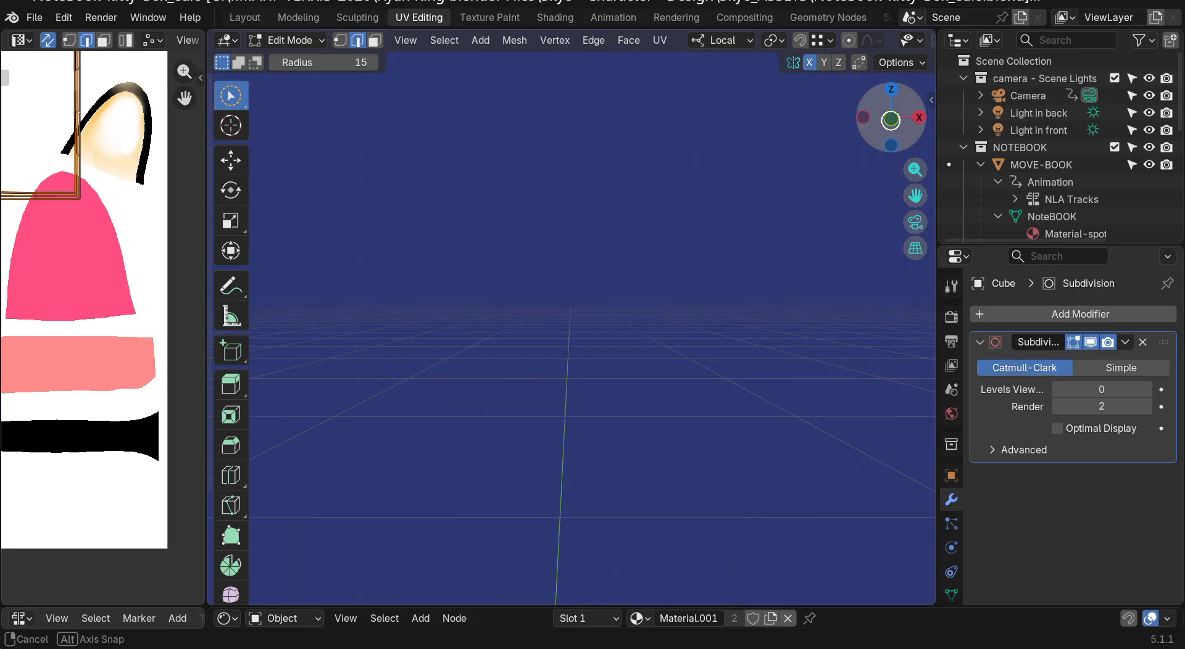
pyautogui.click(892, 117)
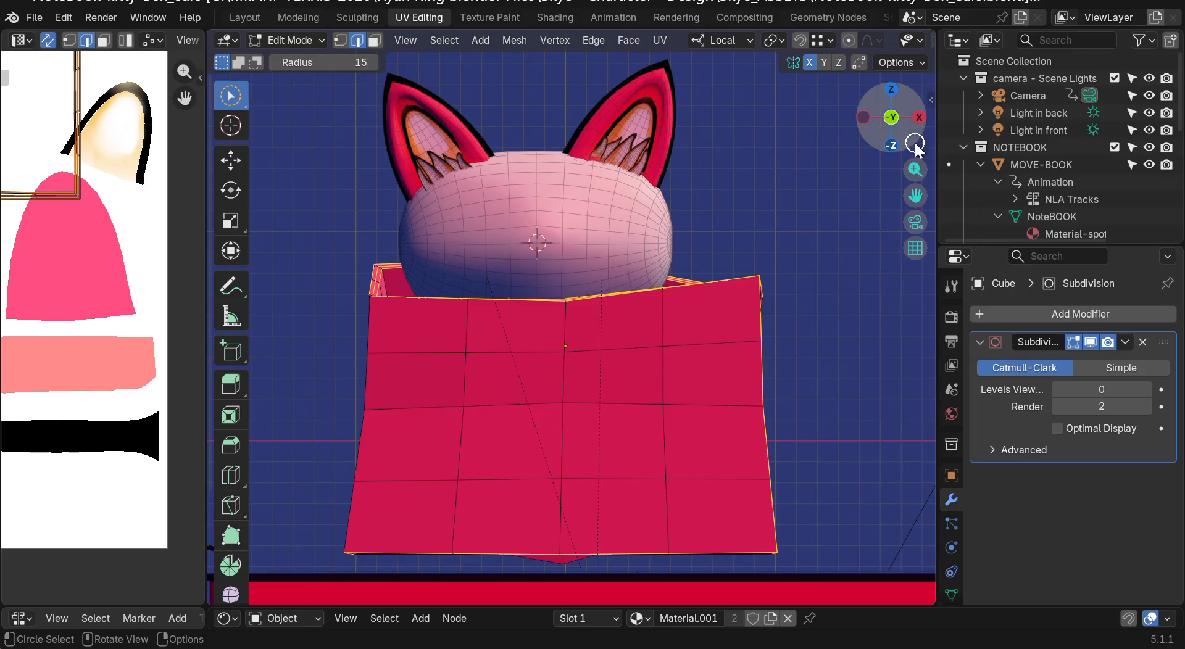
pyautogui.moveTo(911, 129); pyautogui.dragTo(713, 265)
pyautogui.moveTo(891, 119); pyautogui.dragTo(926, 303)
pyautogui.scroll(6, 538, 352)
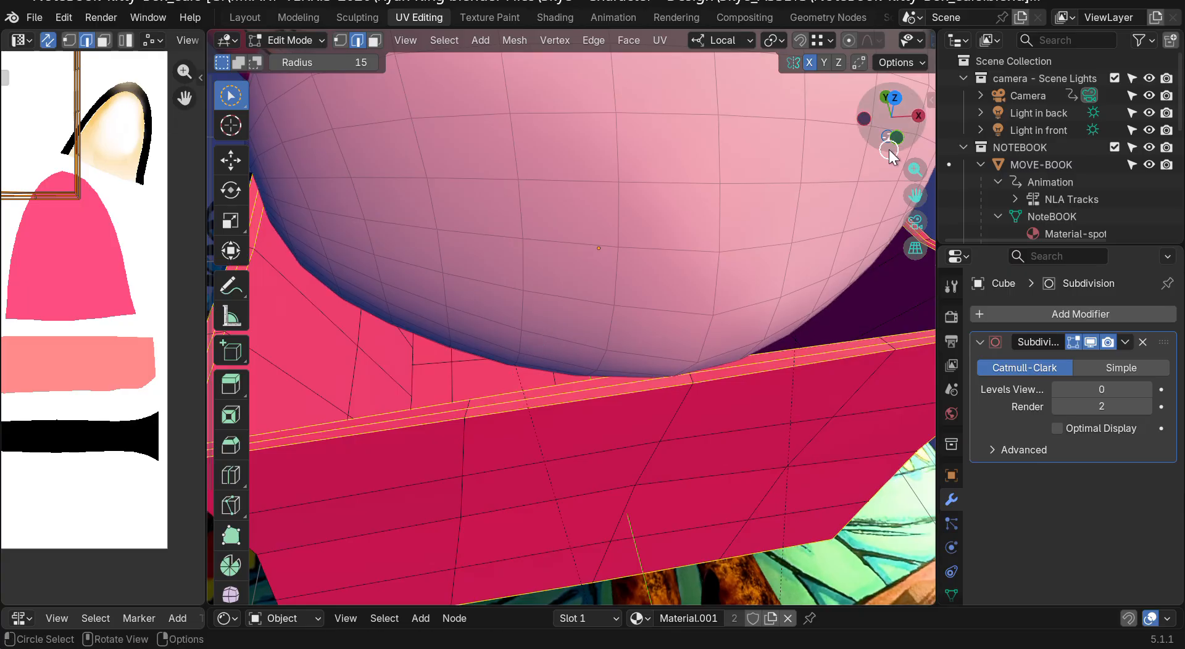
pyautogui.moveTo(909, 117); pyautogui.dragTo(825, 180)
pyautogui.scroll(-4, 856, 198)
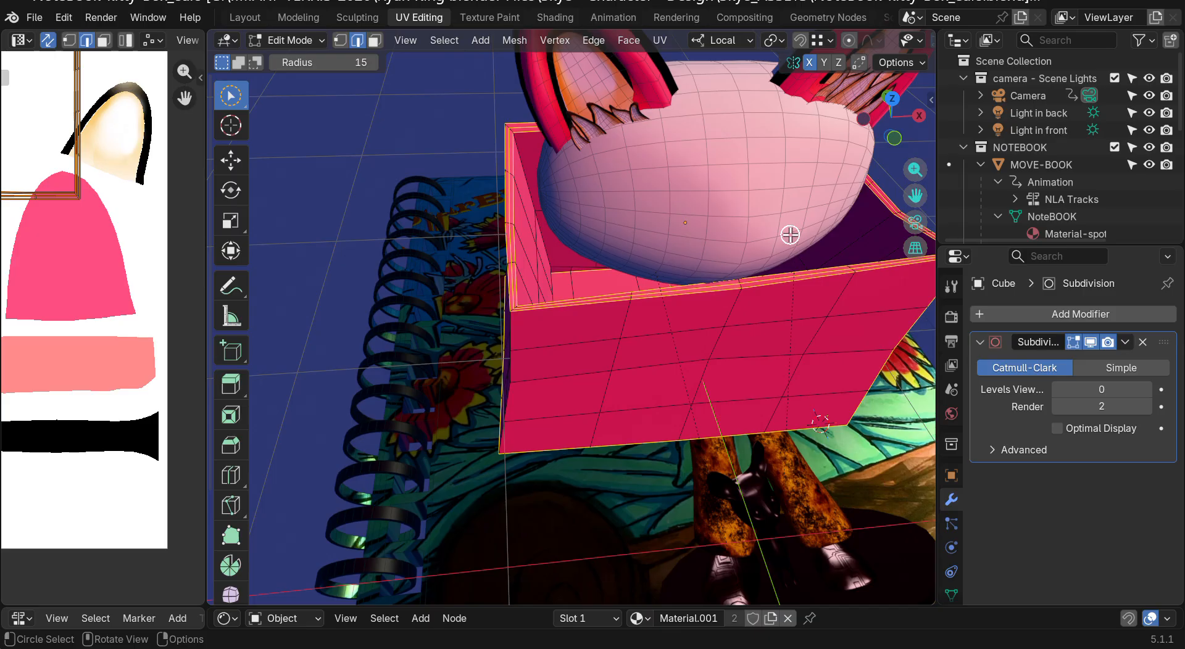
# Step: Set the Subdivision modifier's viewport level to 1 and display its result on the edit cage
pyautogui.click(1147, 388)
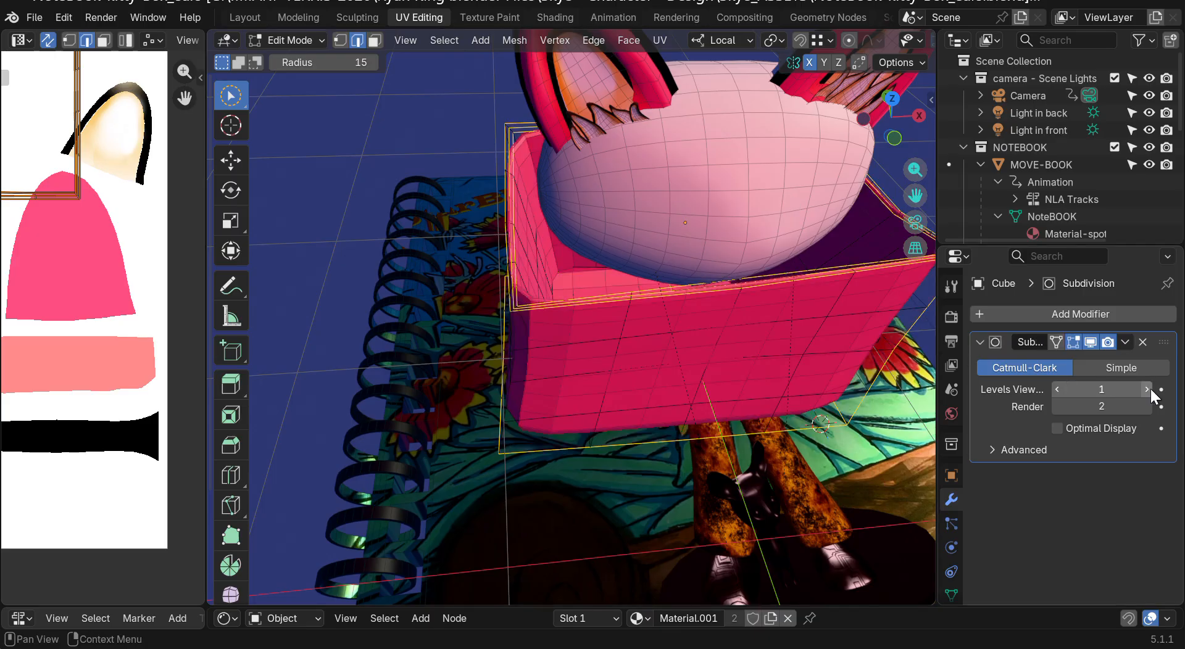
pyautogui.moveTo(893, 117); pyautogui.dragTo(892, 534)
pyautogui.click(1057, 342)
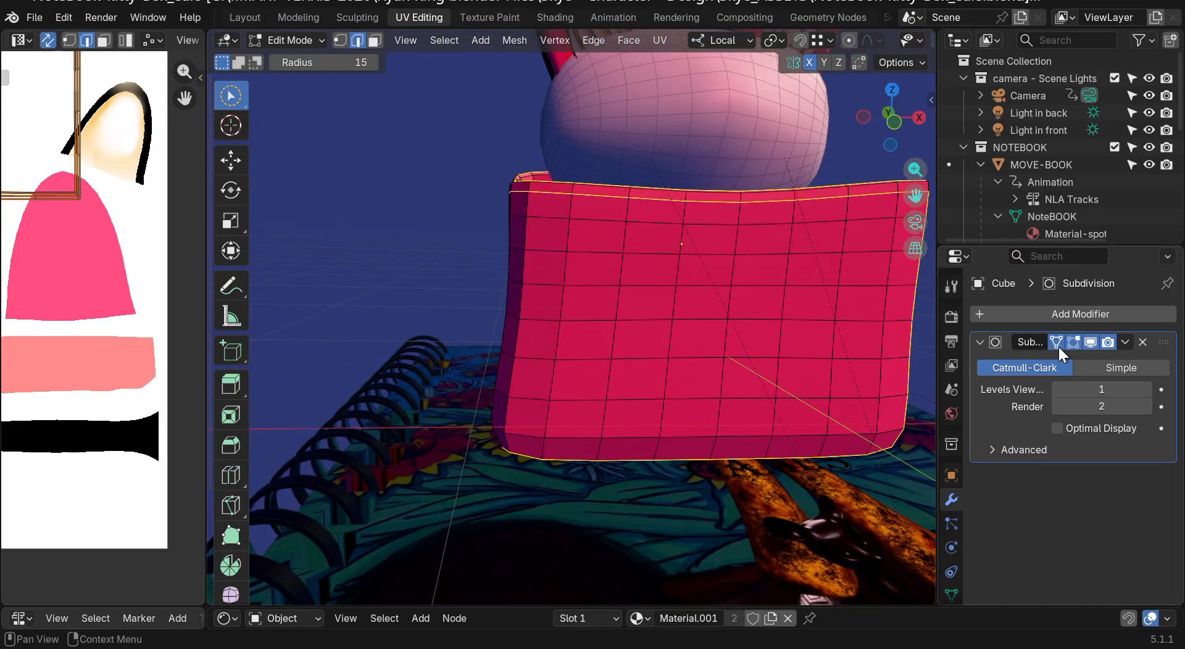
pyautogui.click(1057, 342)
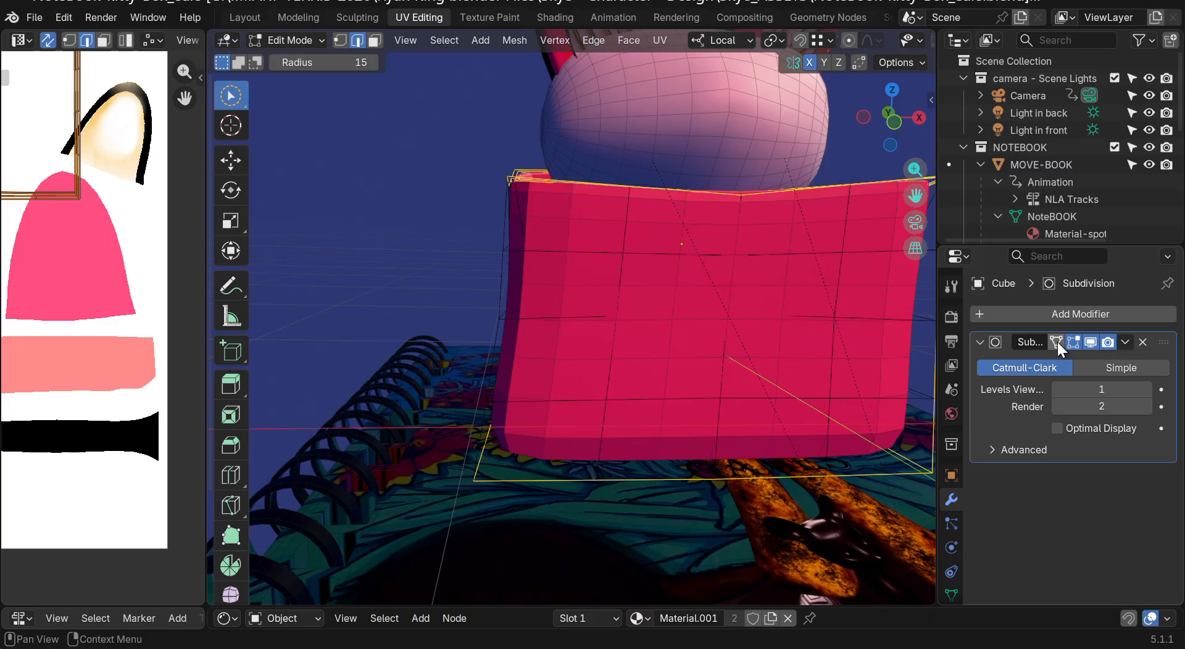
pyautogui.click(1057, 342)
pyautogui.click(1057, 342)
pyautogui.click(1056, 342)
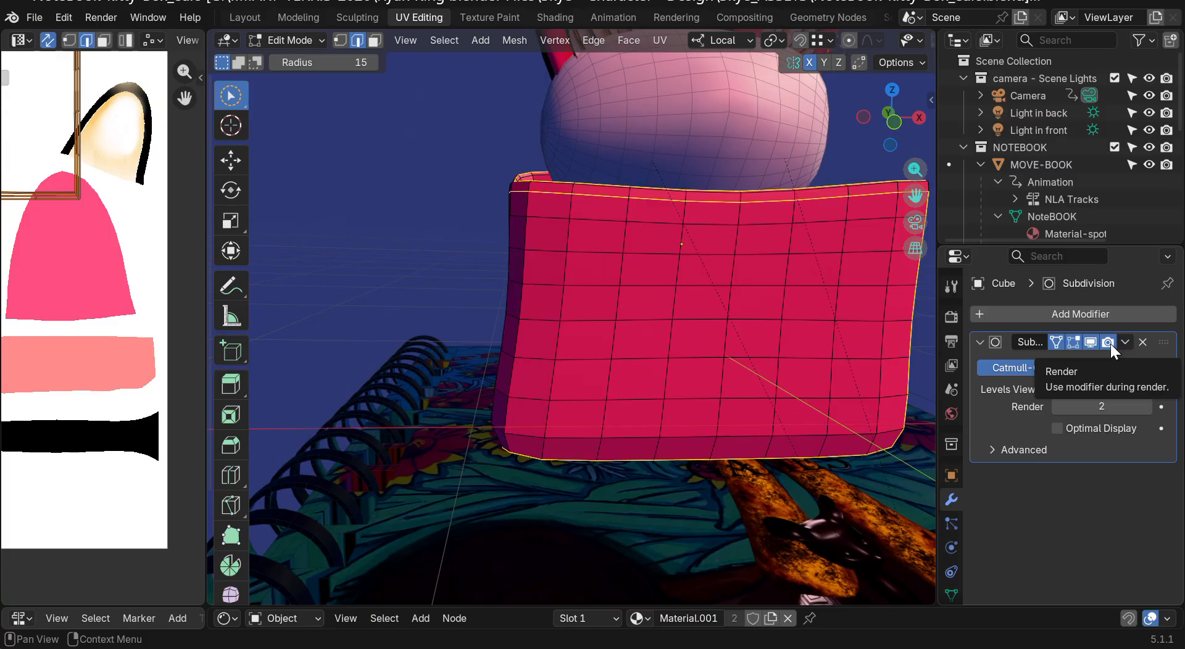
# Step: Widen the Properties editor so the modifier settings are fully readable, and frame the box from the front
pyautogui.moveTo(939, 272); pyautogui.dragTo(909, 204)
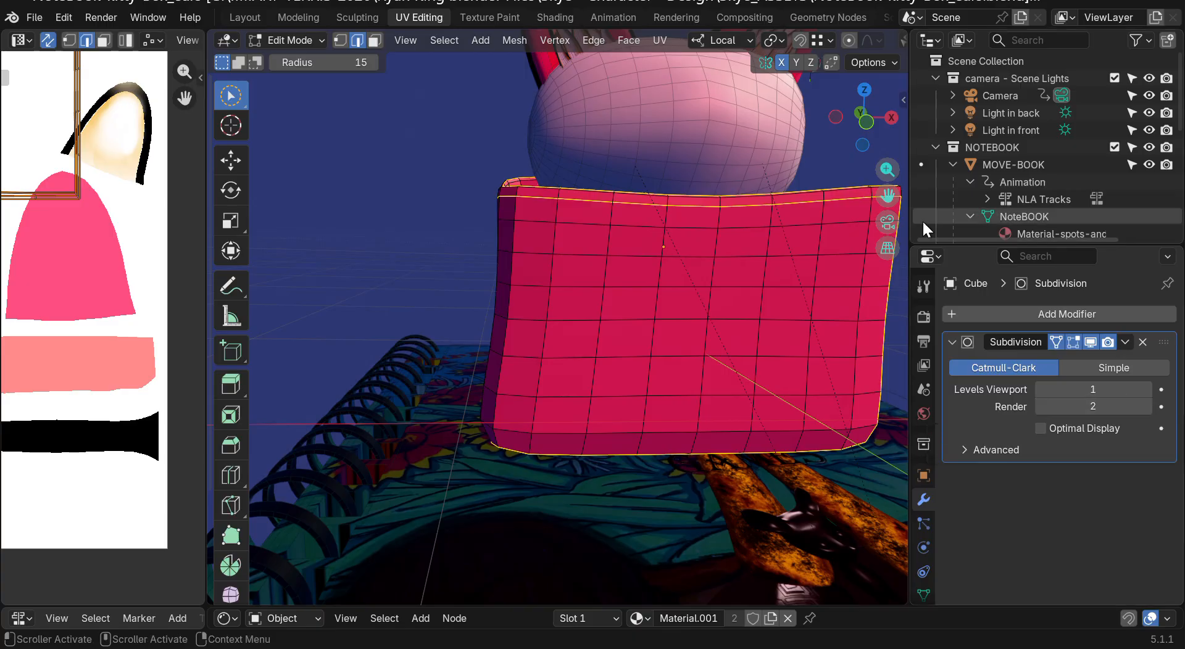
pyautogui.moveTo(876, 120); pyautogui.dragTo(840, 143)
pyautogui.moveTo(889, 196); pyautogui.dragTo(781, 301)
pyautogui.moveTo(881, 123); pyautogui.dragTo(817, 355)
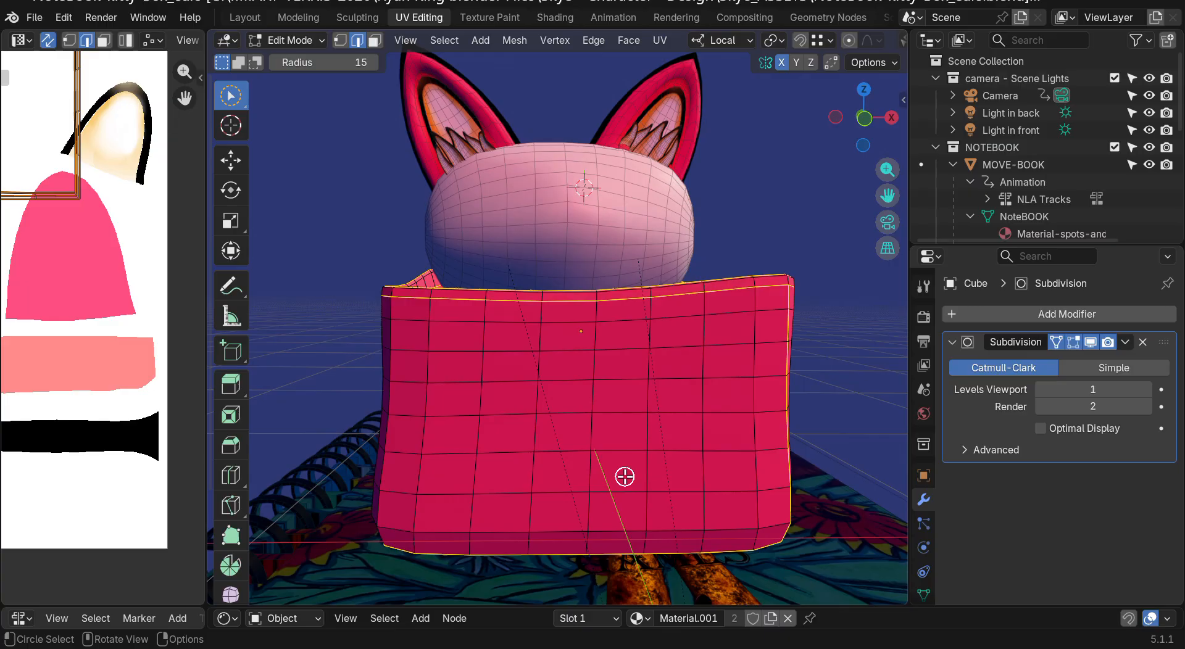
pyautogui.moveTo(847, 121); pyautogui.dragTo(843, 139)
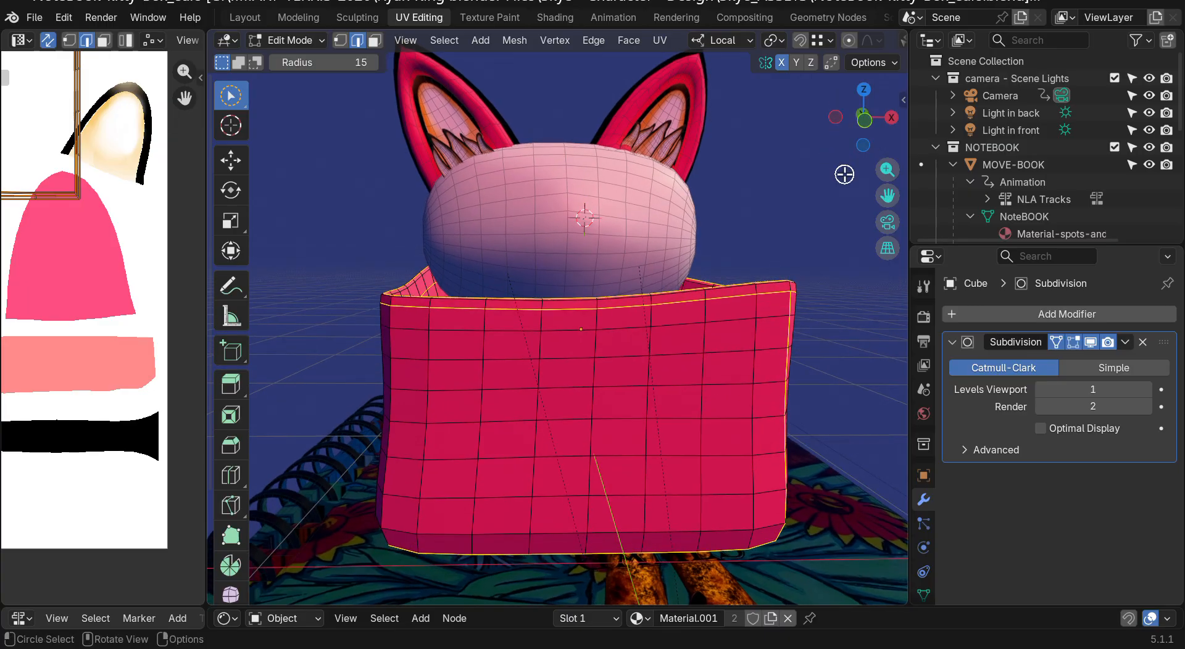
pyautogui.moveTo(844, 136); pyautogui.dragTo(845, 130)
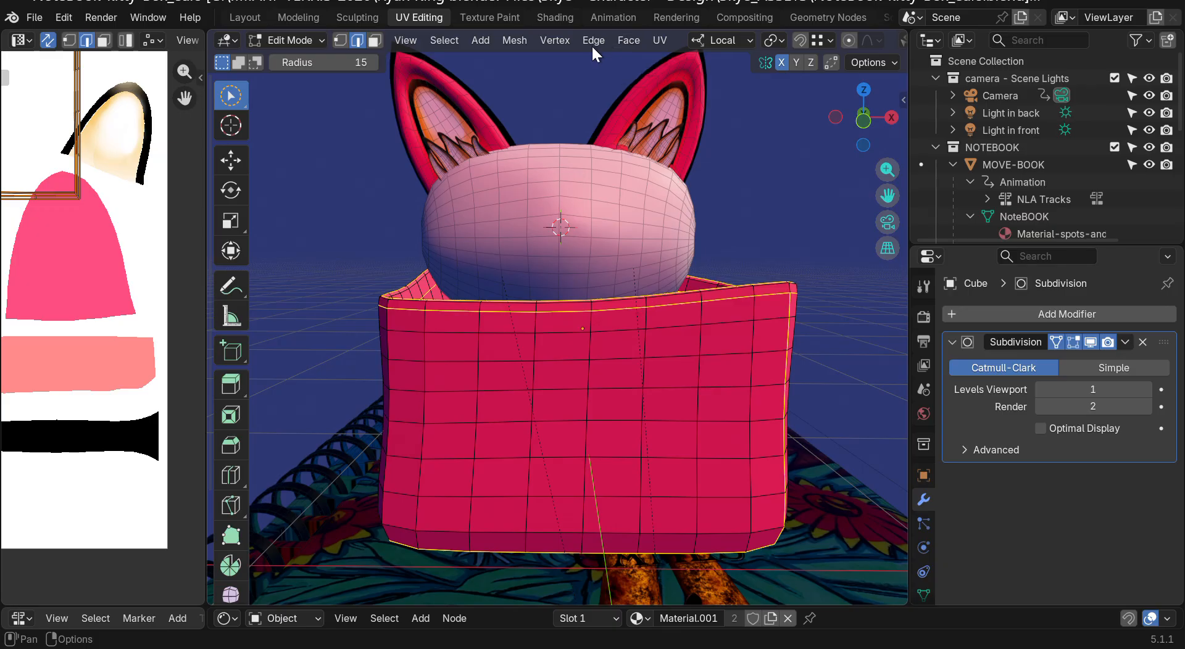
pyautogui.click(313, 18)
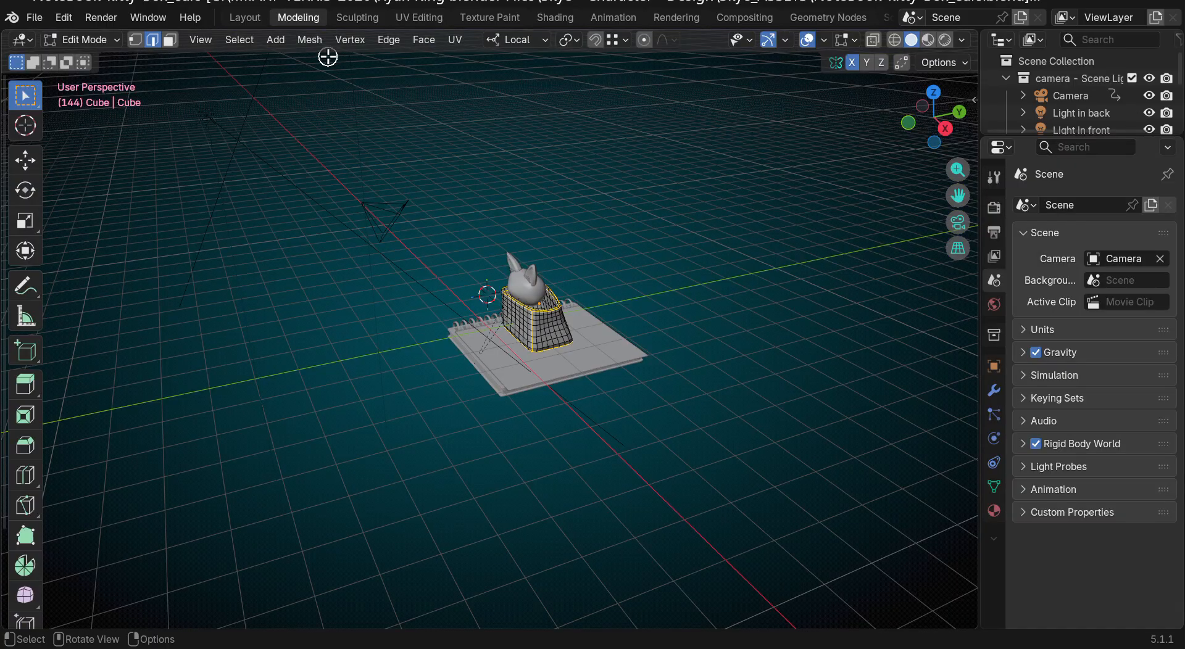
pyautogui.click(359, 18)
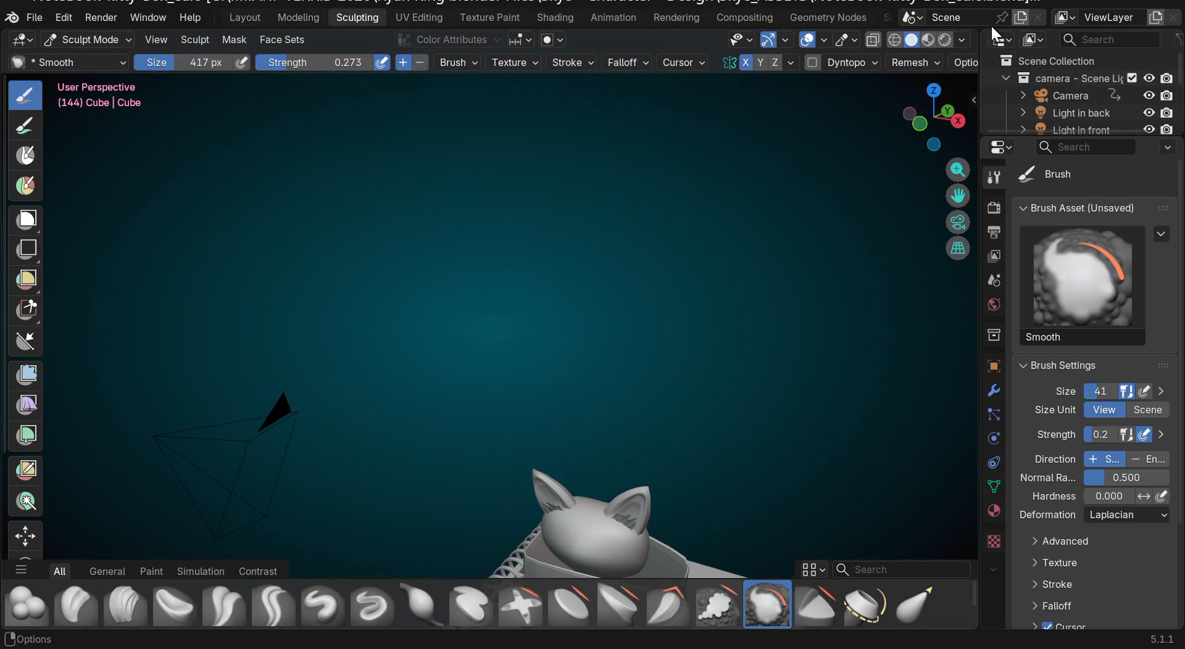
pyautogui.click(413, 17)
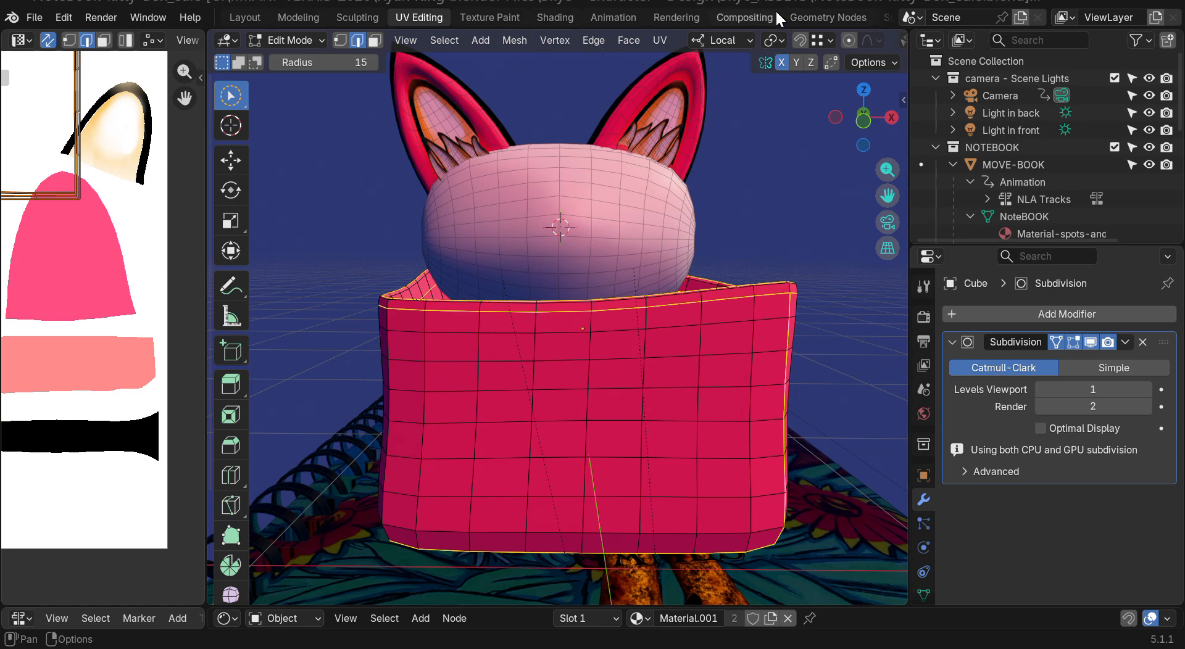
# Step: Apply an Edge Crease of 1.000 to the selected border edges of the box
pyautogui.moveTo(775, 2); pyautogui.dragTo(780, 29)
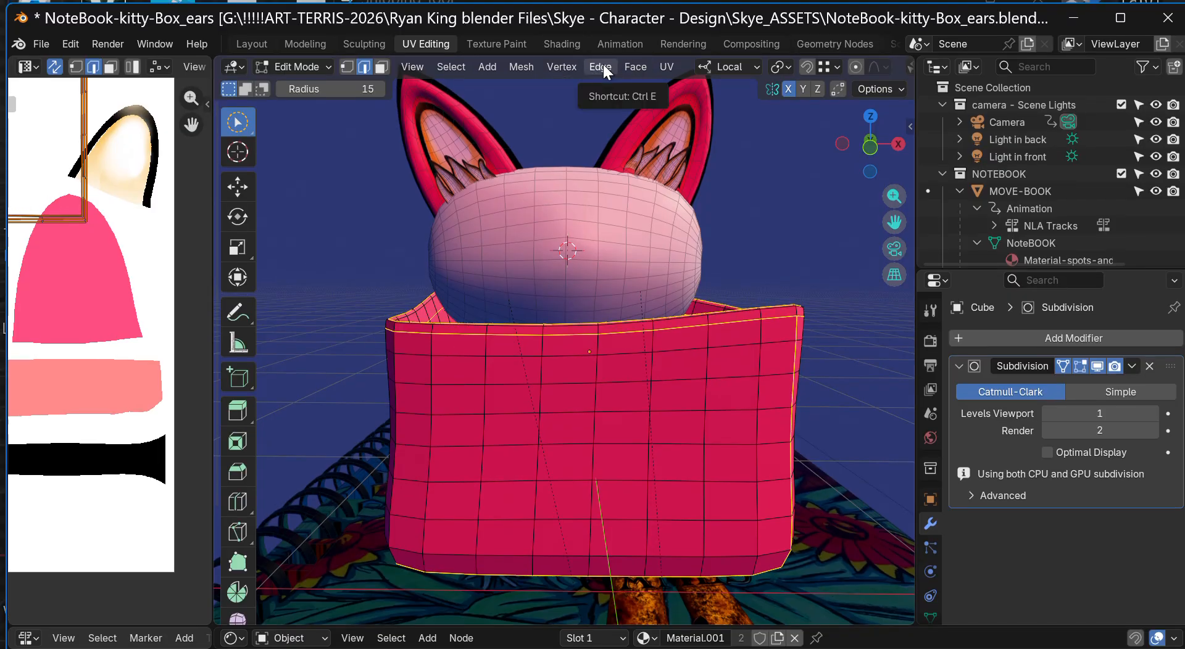
pyautogui.click(601, 67)
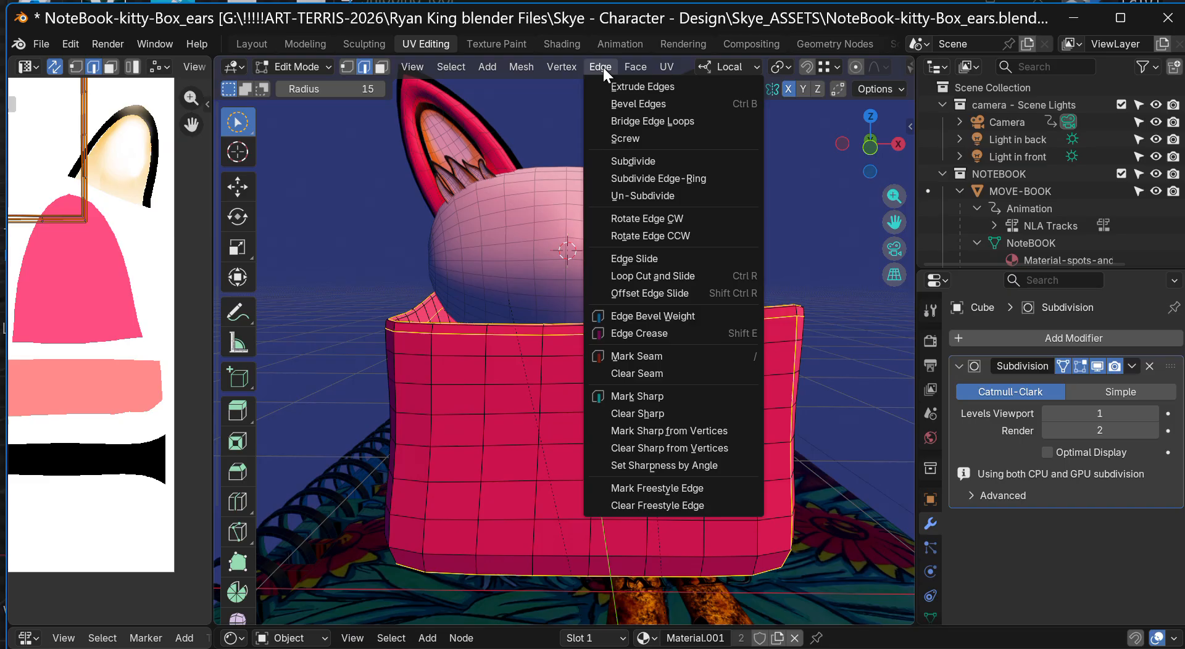
pyautogui.click(639, 334)
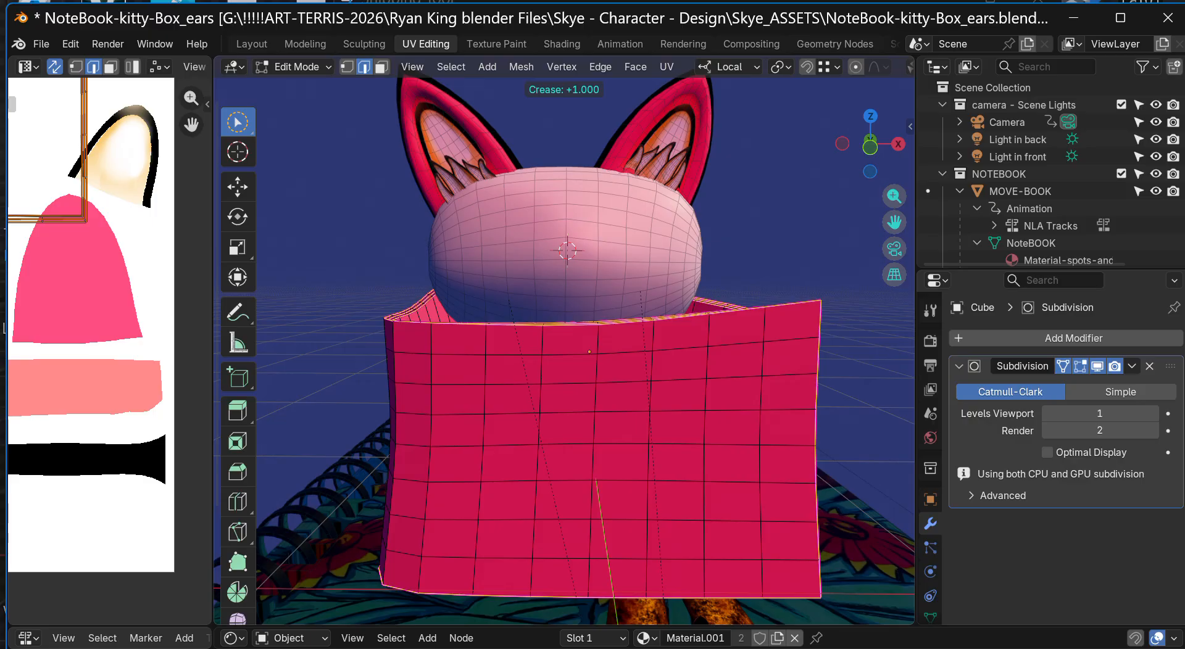
pyautogui.click(562, 69)
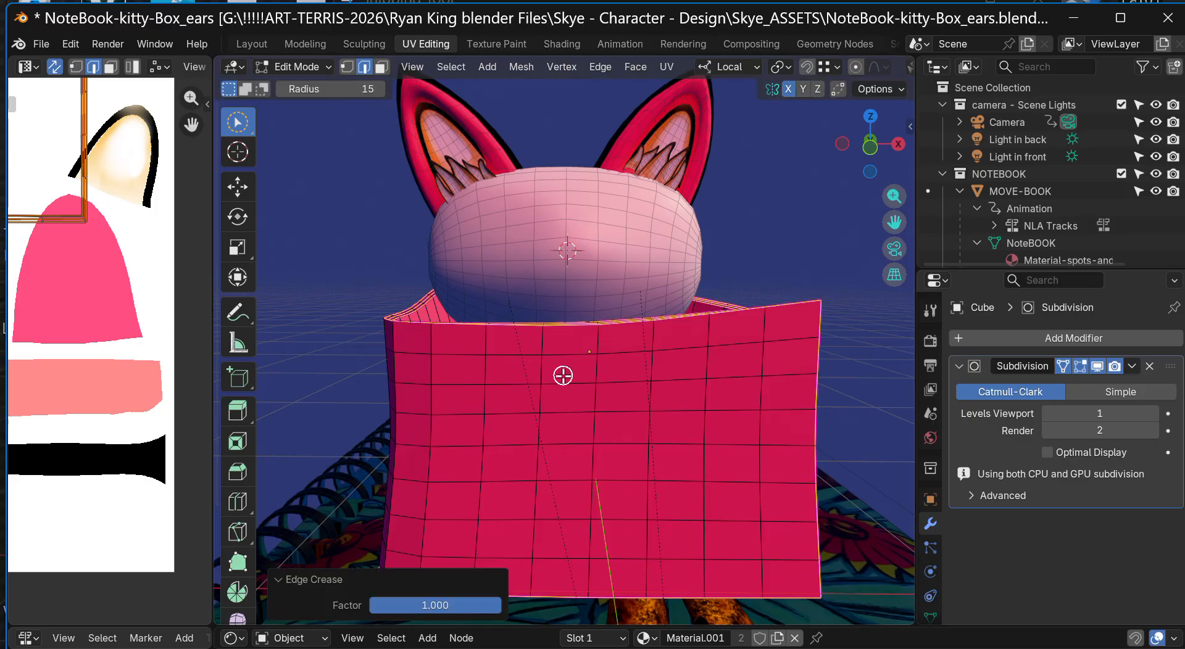
# Step: Keep the Edge Crease factor at 1.000 and examine the box's creased rim and corners from above
pyautogui.moveTo(462, 606)
pyautogui.mouseDown()
pyautogui.moveTo(426, 607)
pyautogui.moveTo(479, 606)
pyautogui.mouseUp()
pyautogui.moveTo(861, 122)
pyautogui.mouseDown()
pyautogui.moveTo(731, 216)
pyautogui.moveTo(751, 445)
pyautogui.moveTo(649, 223)
pyautogui.moveTo(603, 310)
pyautogui.moveTo(743, 277)
pyautogui.moveTo(820, 175)
pyautogui.moveTo(909, 126)
pyautogui.moveTo(770, 101)
pyautogui.moveTo(843, 124)
pyautogui.mouseUp()
pyautogui.moveTo(901, 223)
pyautogui.mouseDown()
pyautogui.moveTo(870, 177)
pyautogui.moveTo(886, 211)
pyautogui.mouseUp()
pyautogui.moveTo(857, 153); pyautogui.dragTo(895, 221)
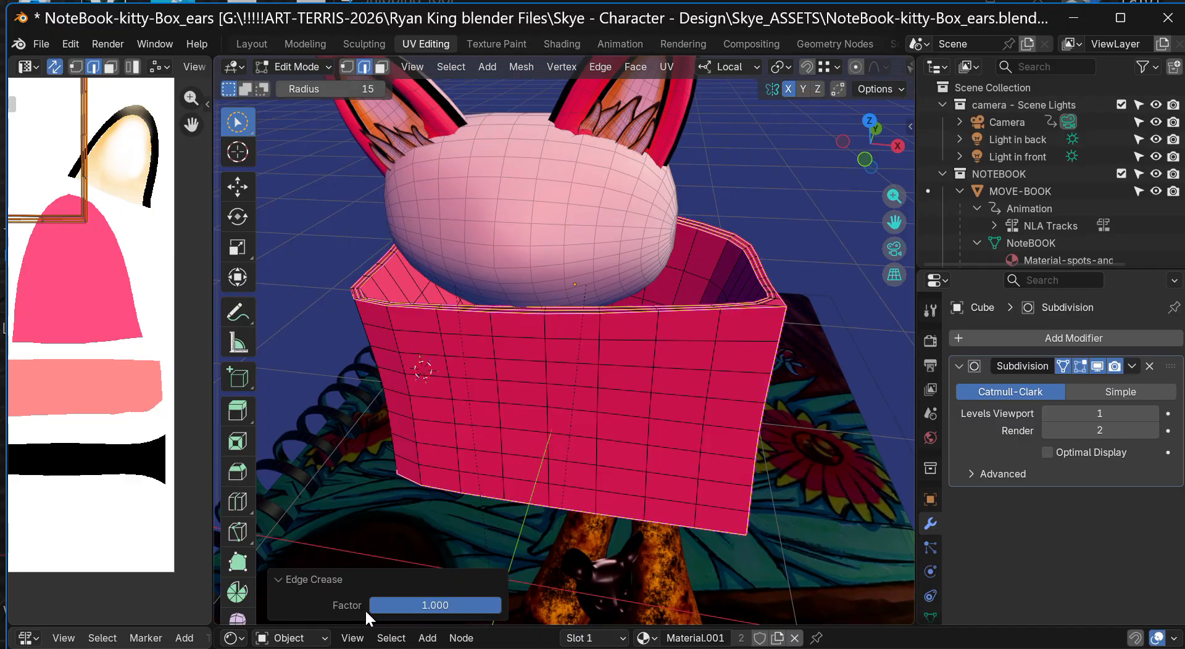
pyautogui.moveTo(458, 606)
pyautogui.mouseDown()
pyautogui.moveTo(329, 606)
pyautogui.moveTo(460, 606)
pyautogui.mouseUp()
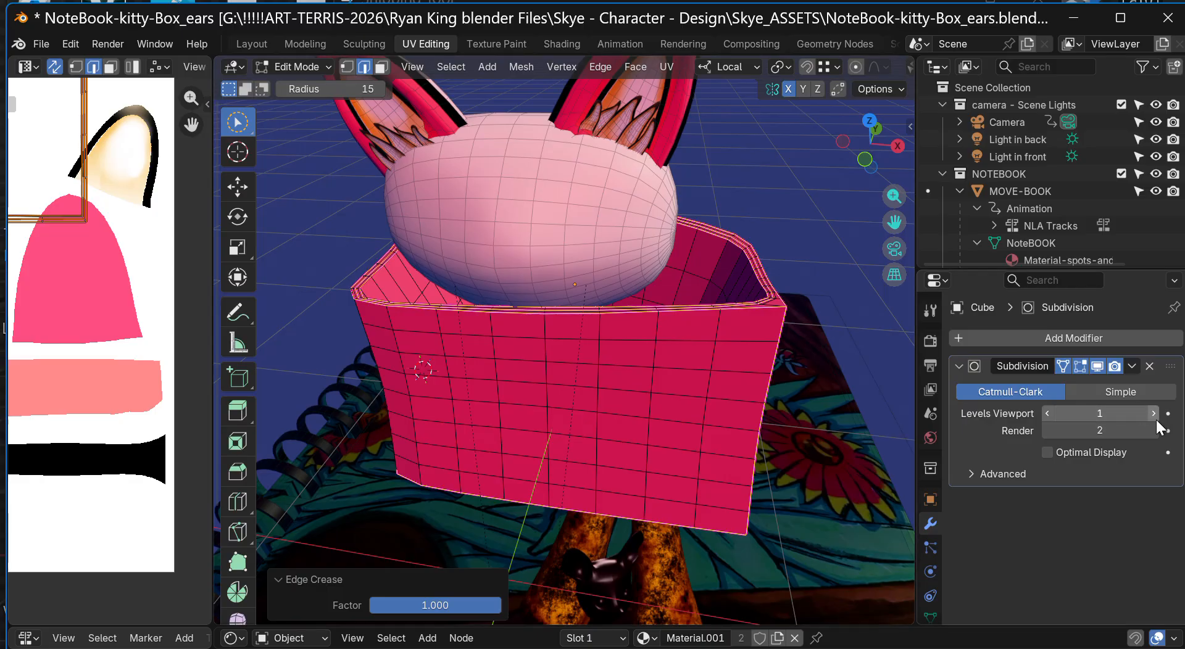
# Step: Compare the box's shape at Subdivision viewport levels 0 and 1 from the front, ending on level 1
pyautogui.click(1048, 413)
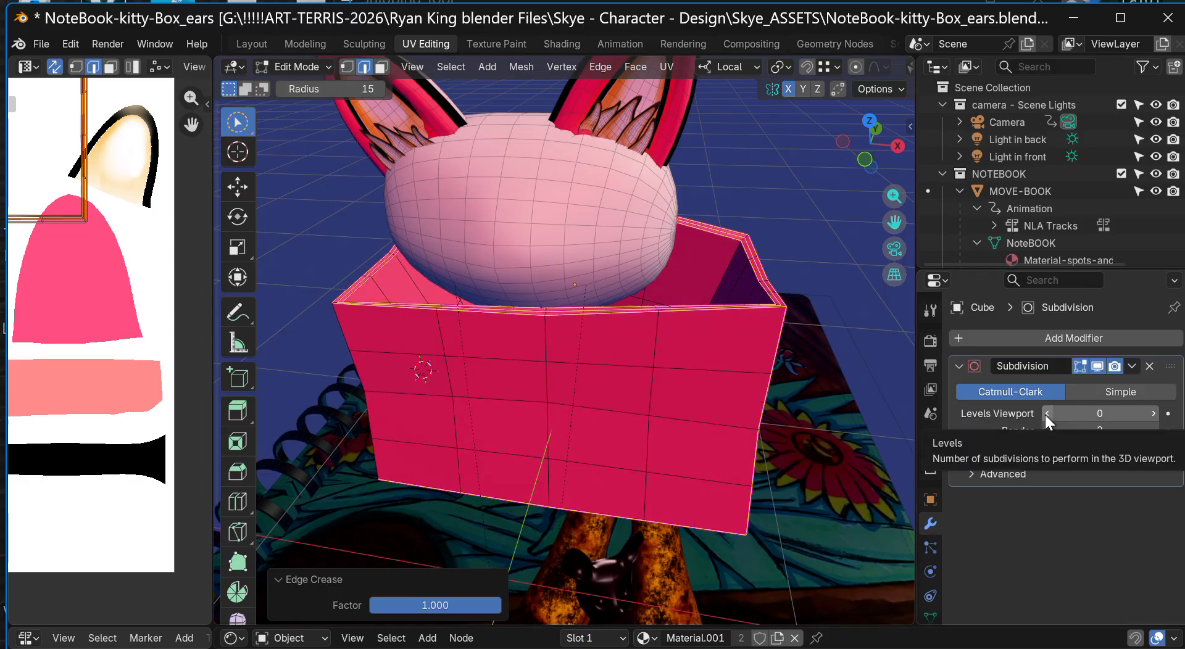
pyautogui.moveTo(858, 141)
pyautogui.mouseDown()
pyautogui.moveTo(839, 148)
pyautogui.moveTo(894, 147)
pyautogui.moveTo(759, 132)
pyautogui.moveTo(767, 206)
pyautogui.moveTo(873, 119)
pyautogui.moveTo(848, 140)
pyautogui.moveTo(869, 148)
pyautogui.mouseUp()
pyautogui.moveTo(893, 193); pyautogui.dragTo(900, 227)
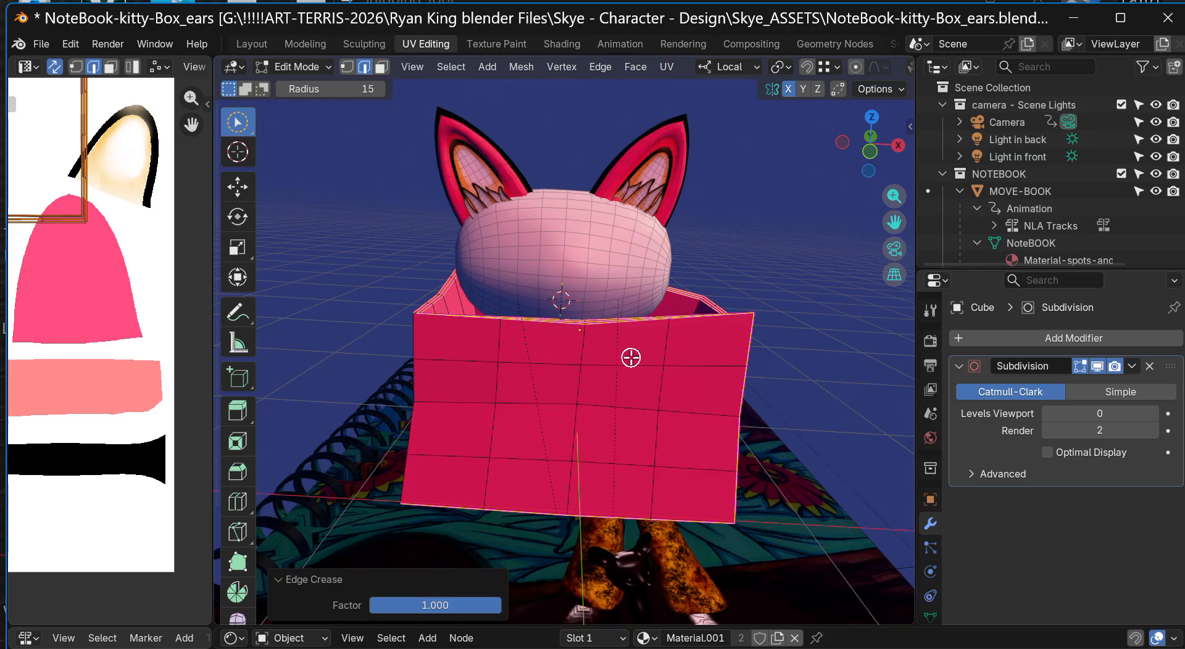
pyautogui.scroll(-2, 644, 245)
pyautogui.scroll(2, 644, 246)
pyautogui.click(1152, 413)
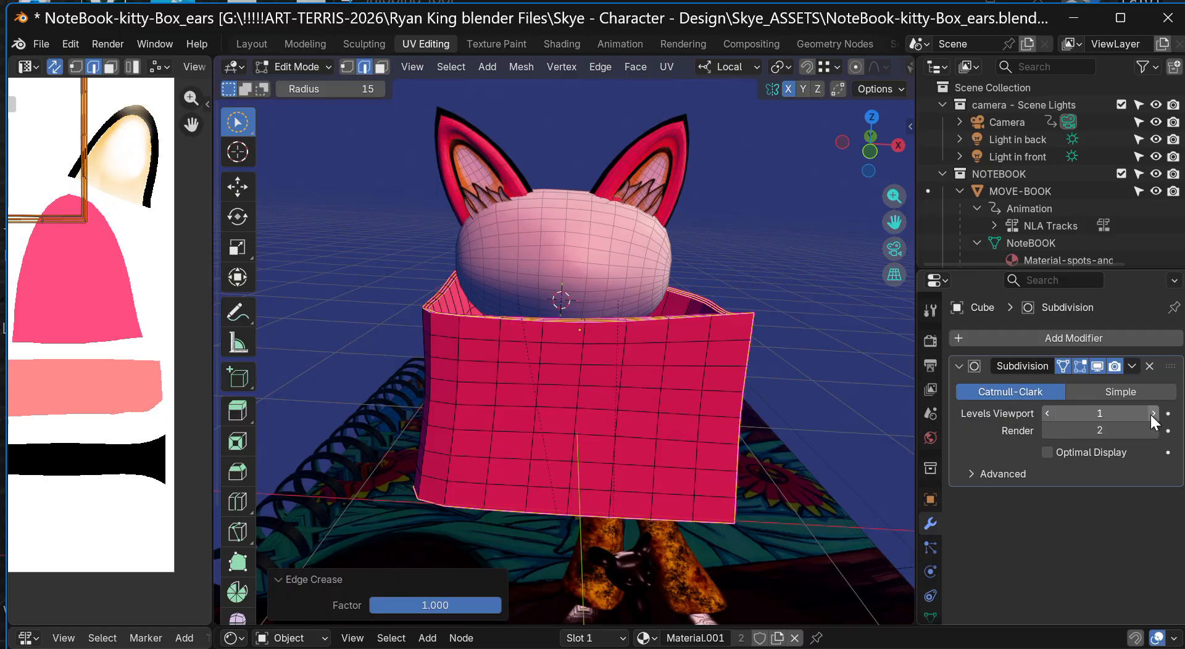
# Step: Mark the selected border edges of the box as UV seams
pyautogui.moveTo(843, 166); pyautogui.dragTo(748, 113)
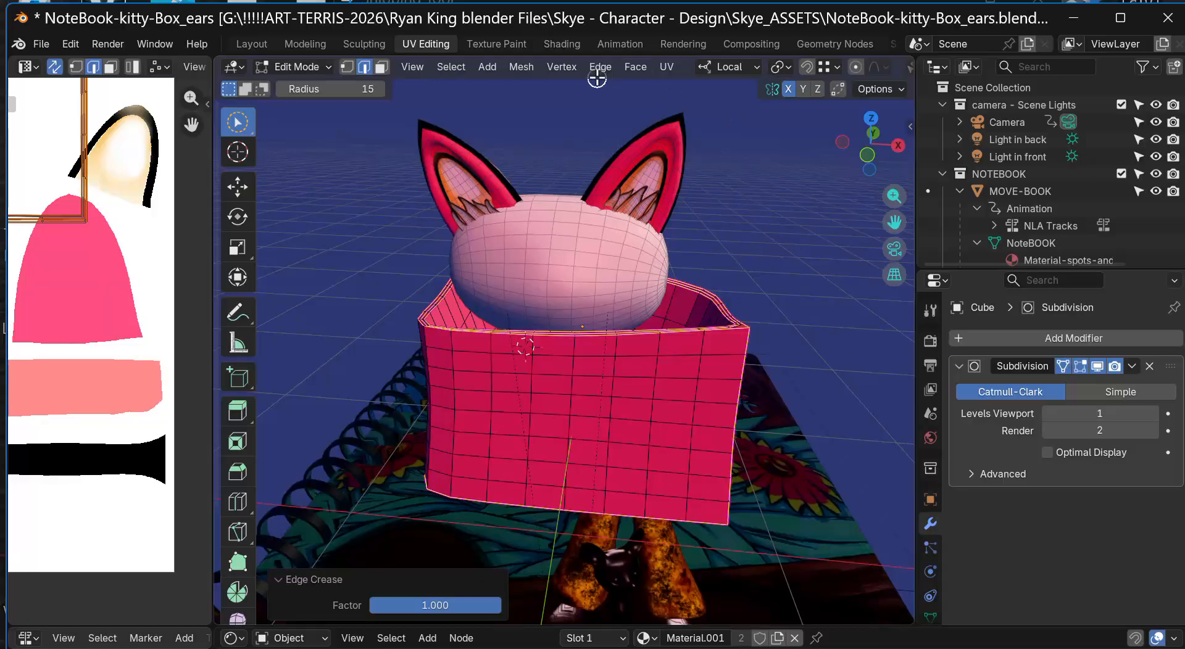
pyautogui.click(598, 67)
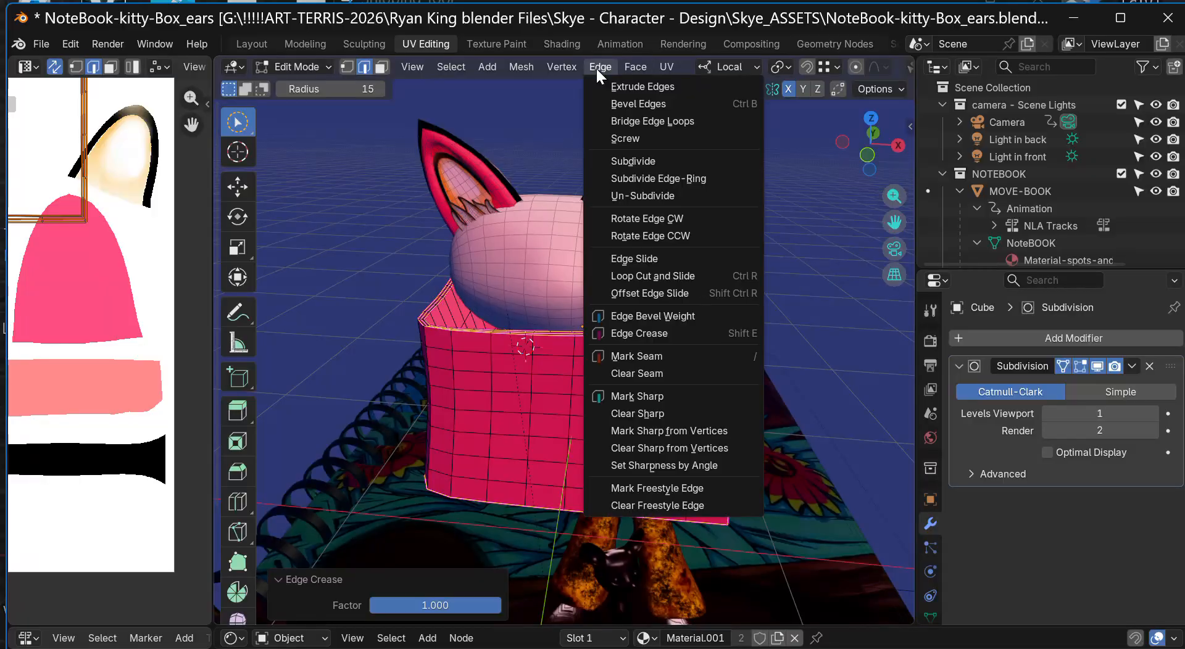
pyautogui.click(646, 354)
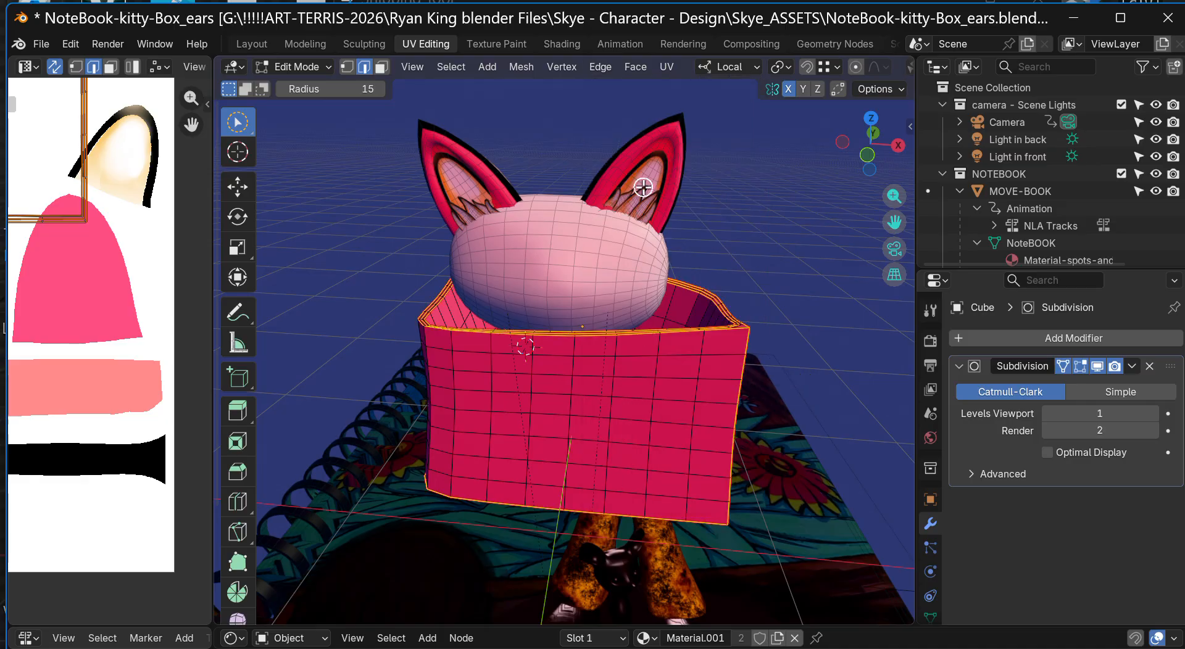
pyautogui.click(665, 66)
# Step: Hide the crease and seam markings in the mesh edit mode overlays and deselect the box's border edges
pyautogui.moveTo(878, 161)
pyautogui.mouseDown()
pyautogui.moveTo(843, 150)
pyautogui.moveTo(863, 159)
pyautogui.mouseUp()
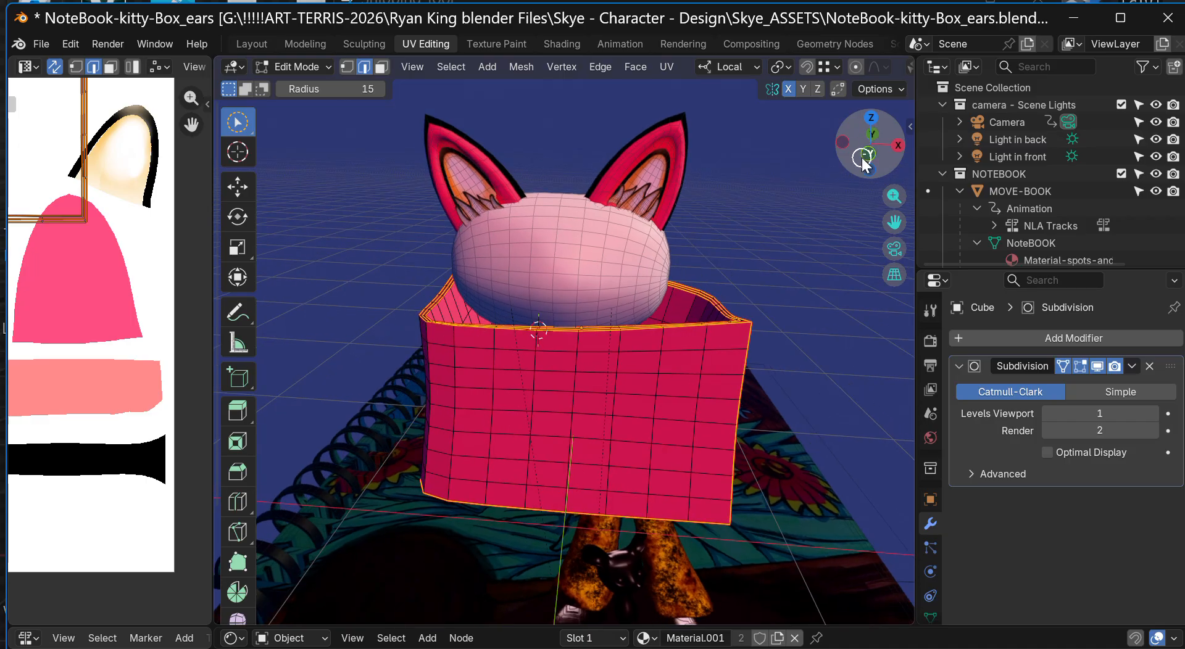
pyautogui.scroll(-2, 753, 234)
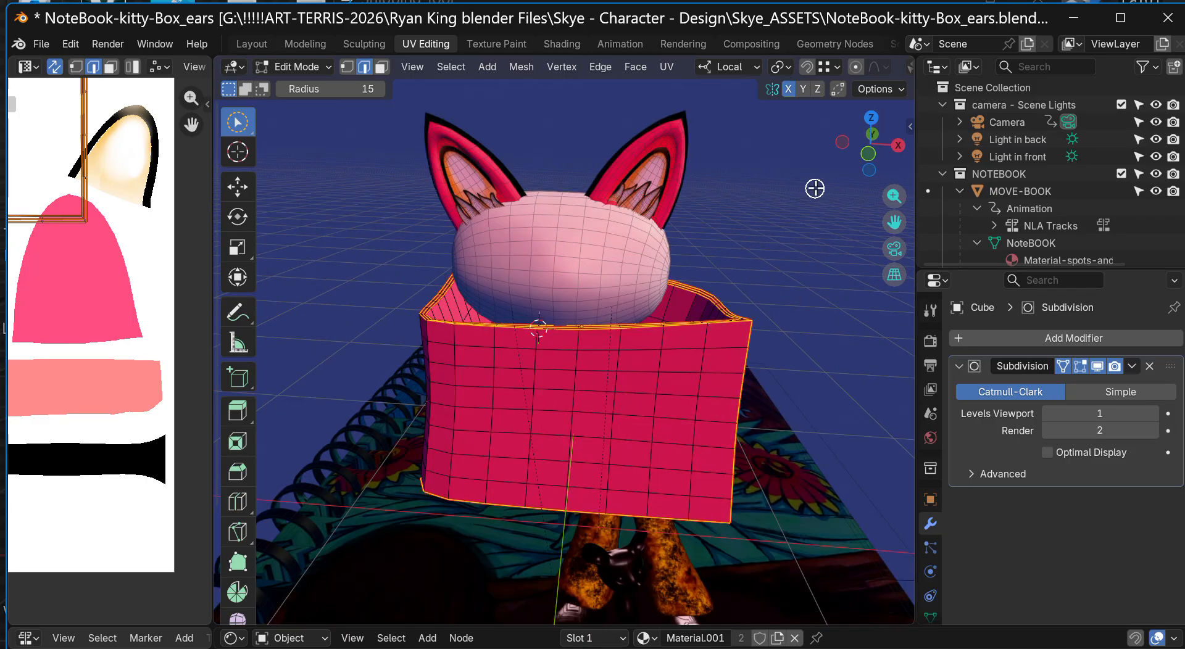
pyautogui.moveTo(841, 155)
pyautogui.mouseDown()
pyautogui.moveTo(875, 142)
pyautogui.moveTo(837, 157)
pyautogui.mouseUp()
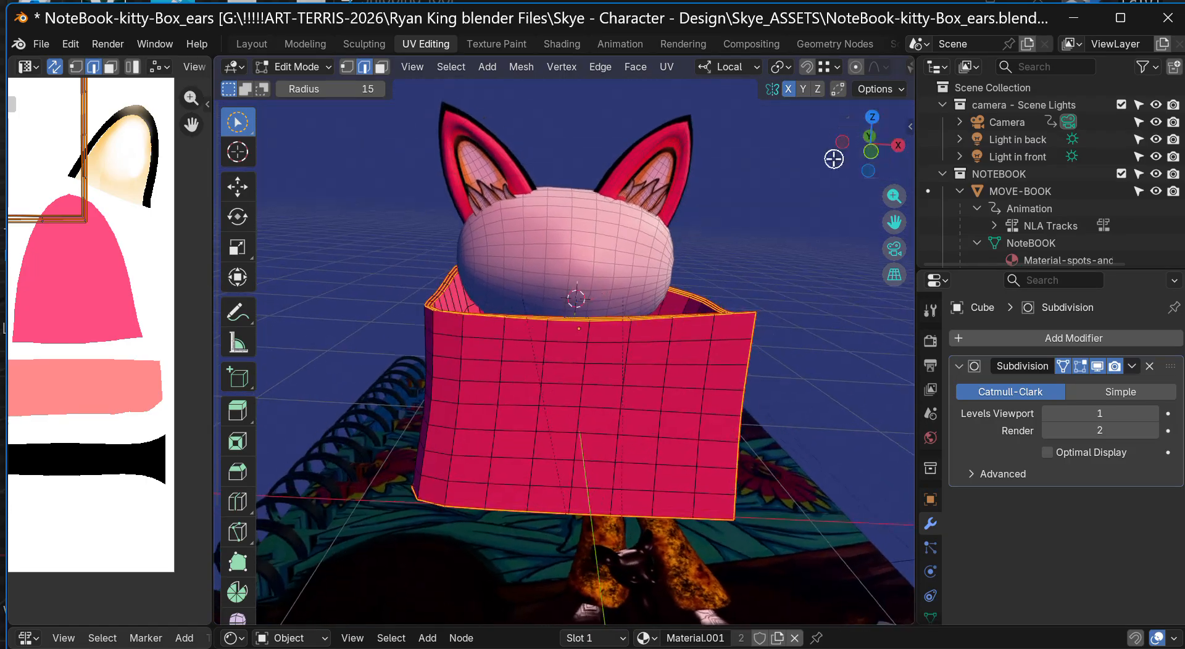
pyautogui.scroll(-5, 809, 68)
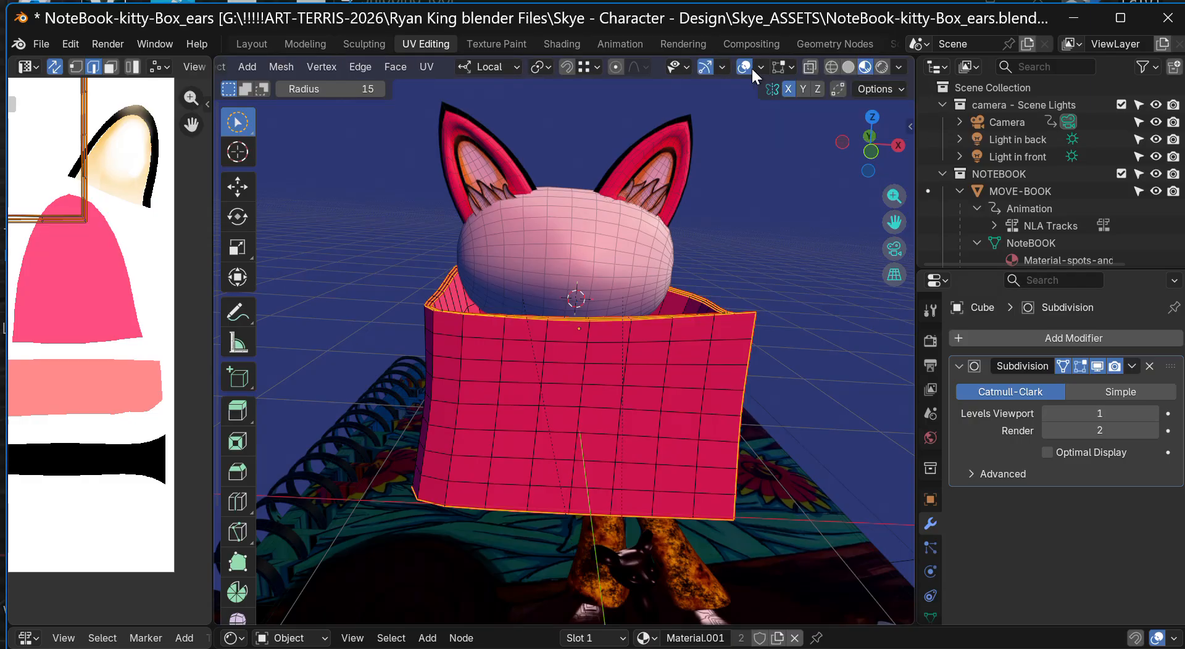
pyautogui.click(761, 66)
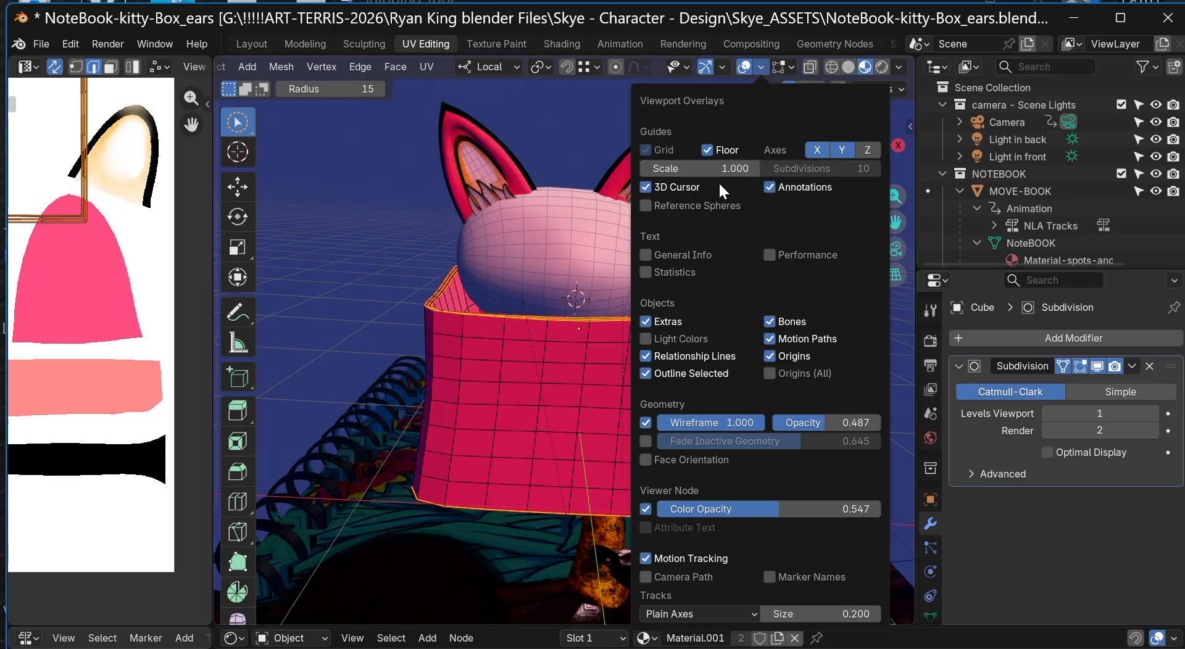
pyautogui.click(779, 68)
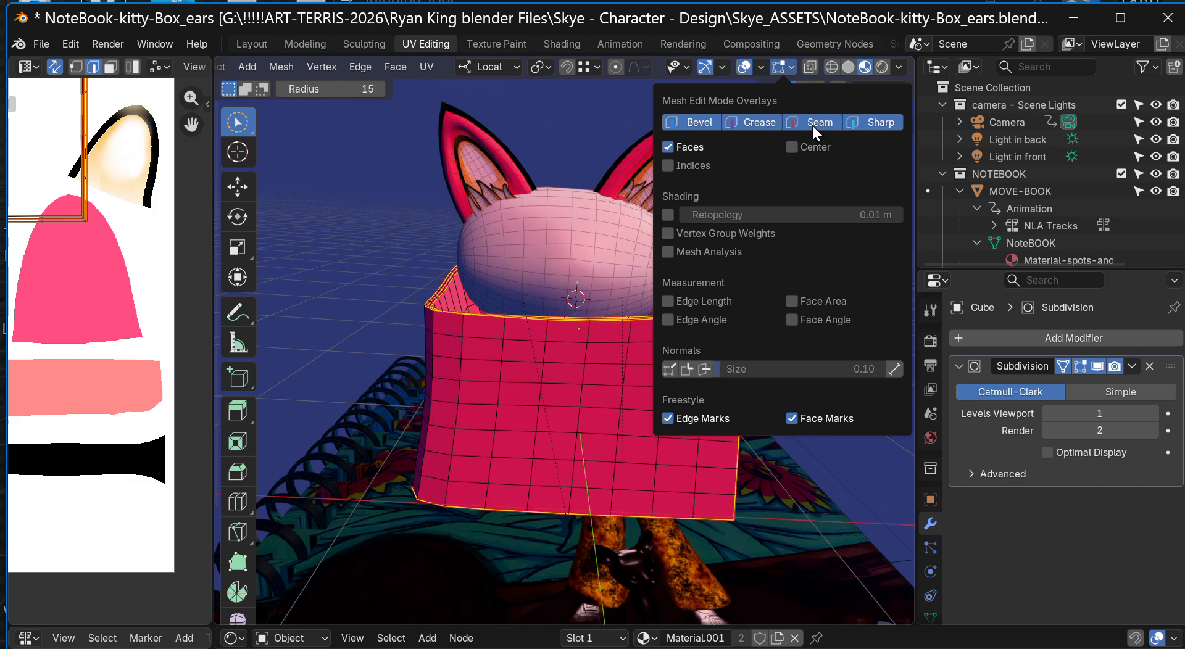
pyautogui.moveTo(816, 124); pyautogui.dragTo(769, 125)
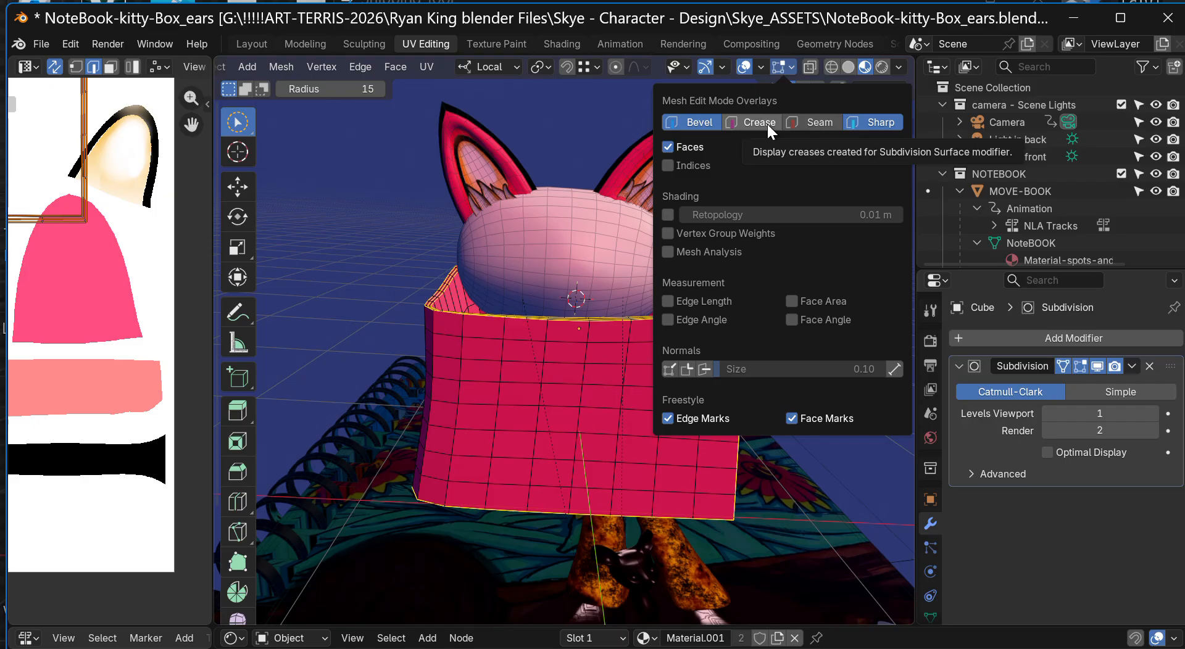
pyautogui.click(812, 122)
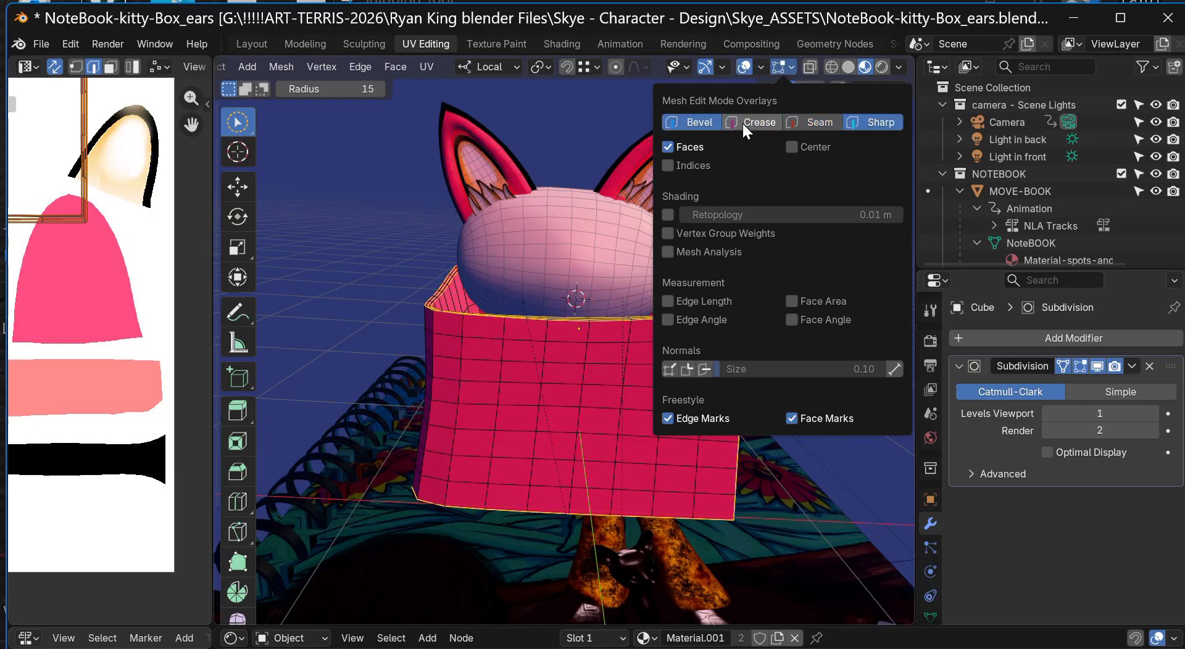
pyautogui.click(615, 123)
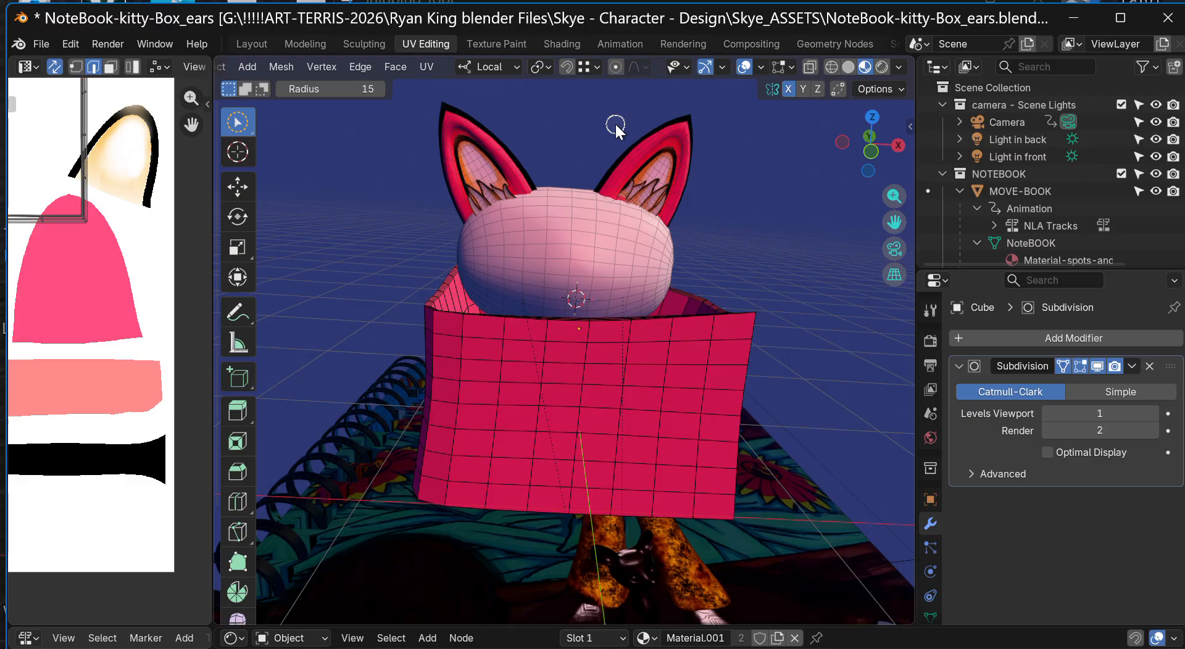
# Step: Turn the crease and seam markings back on in the mesh edit mode overlays
pyautogui.moveTo(848, 141); pyautogui.dragTo(833, 150)
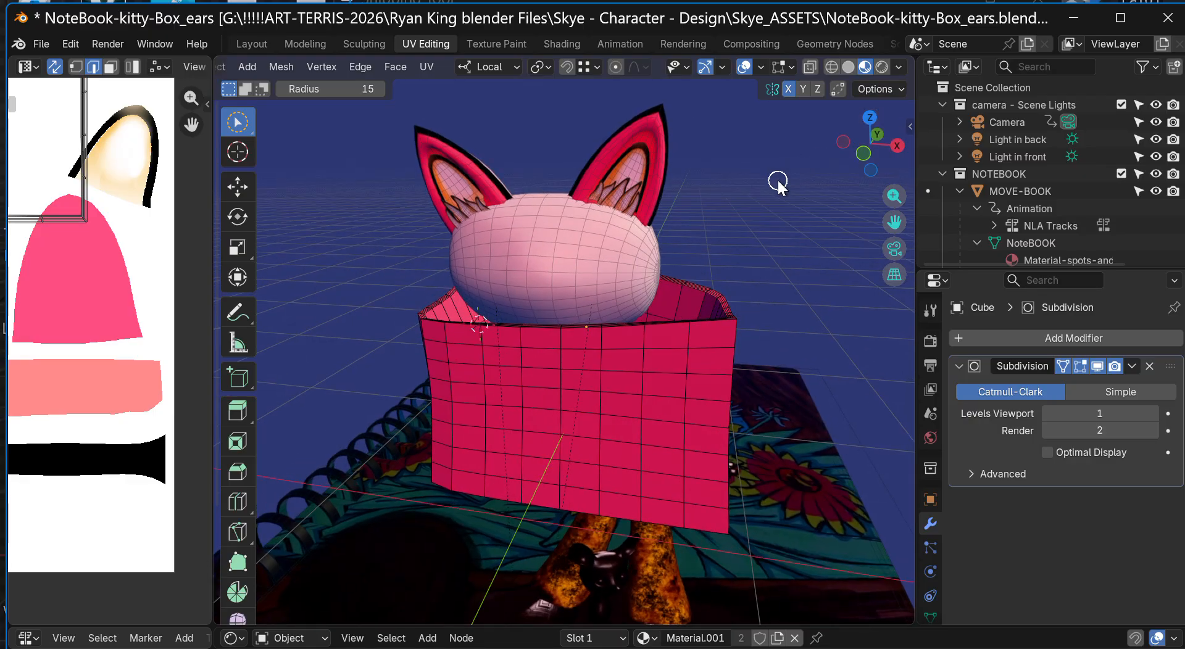
pyautogui.click(791, 66)
pyautogui.click(771, 121)
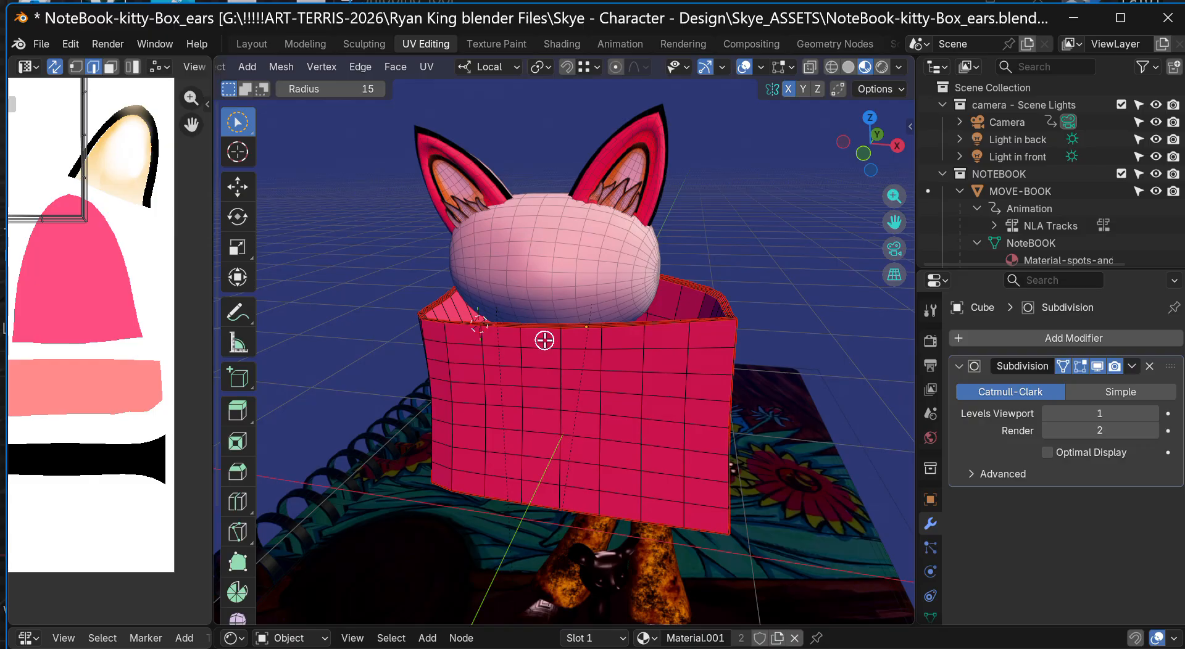
# Step: Check the marked seams up close by switching the crease and seam overlays off and on again
pyautogui.scroll(10, 564, 323)
pyautogui.scroll(-6, 565, 322)
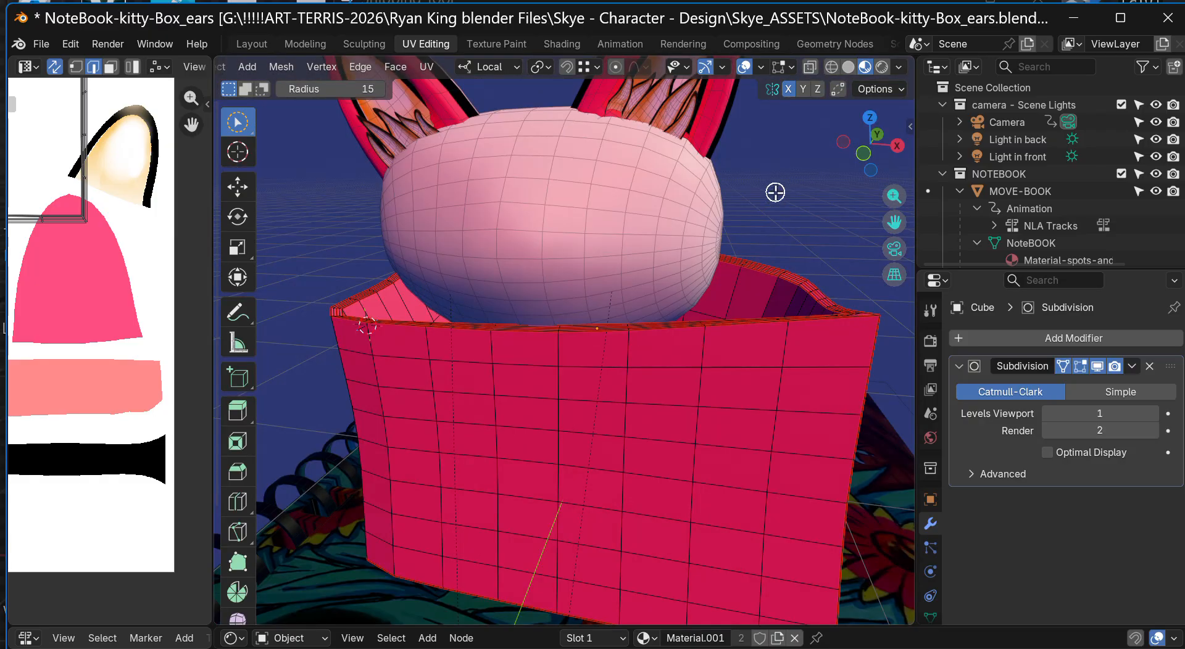
pyautogui.click(793, 66)
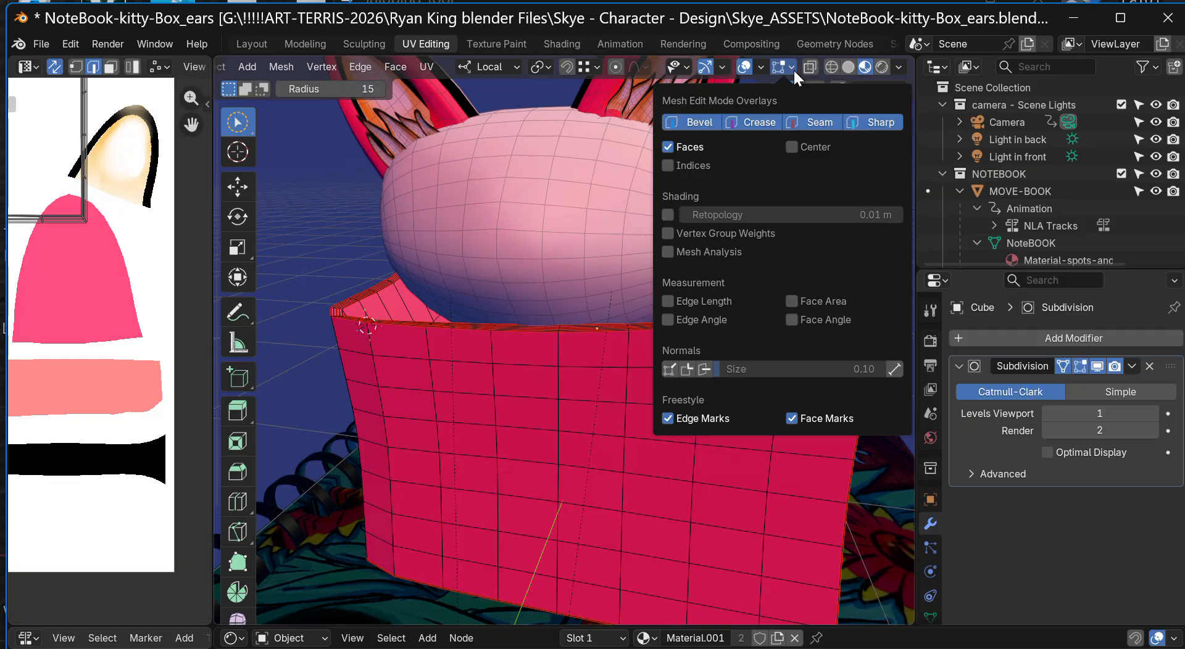
pyautogui.click(807, 123)
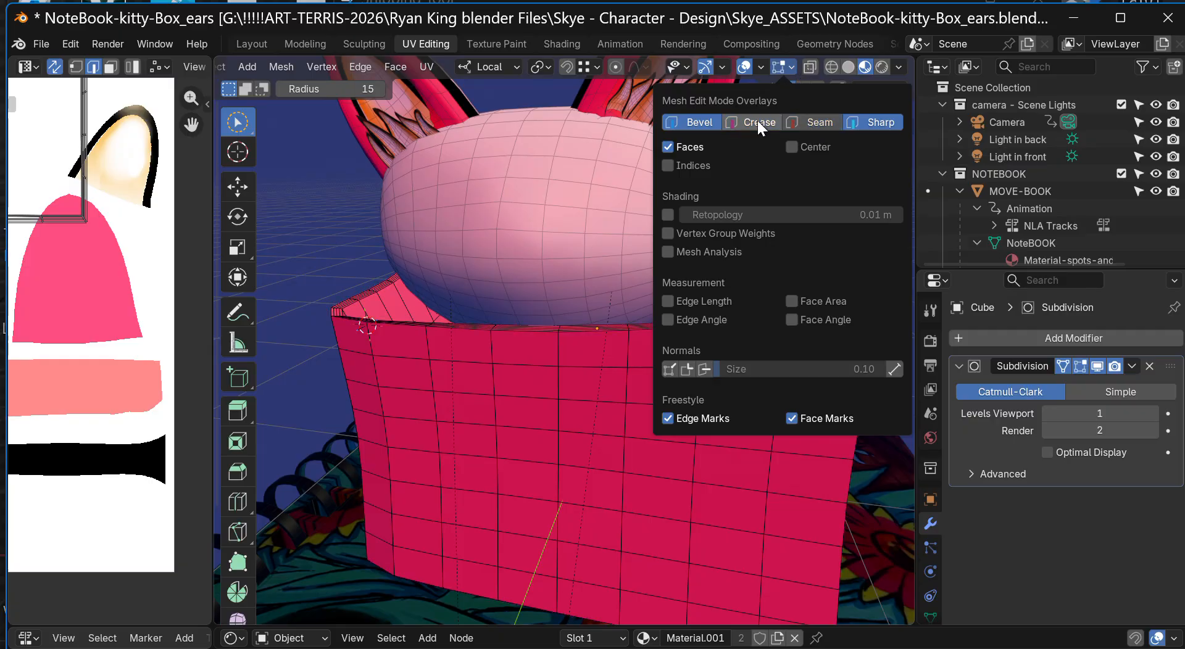
pyautogui.click(820, 123)
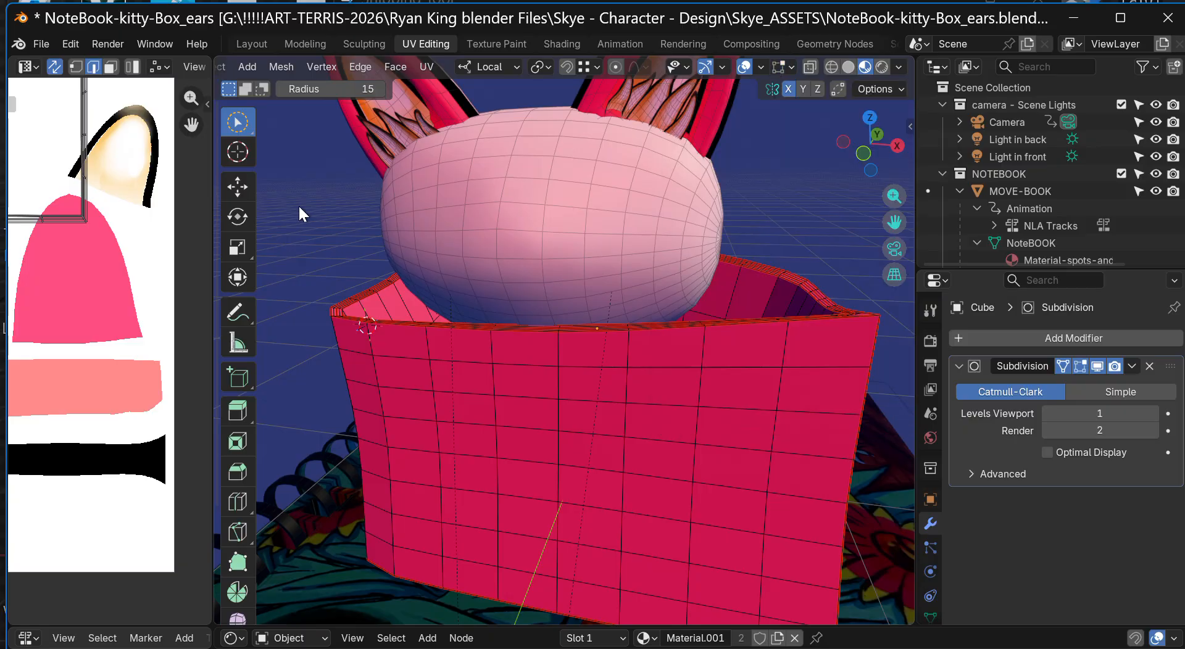
# Step: Disable Scene World in the viewport shading and light the model with the cloudy-sky HDRI at strength 0.495
pyautogui.moveTo(861, 145); pyautogui.dragTo(864, 176)
pyautogui.click(899, 66)
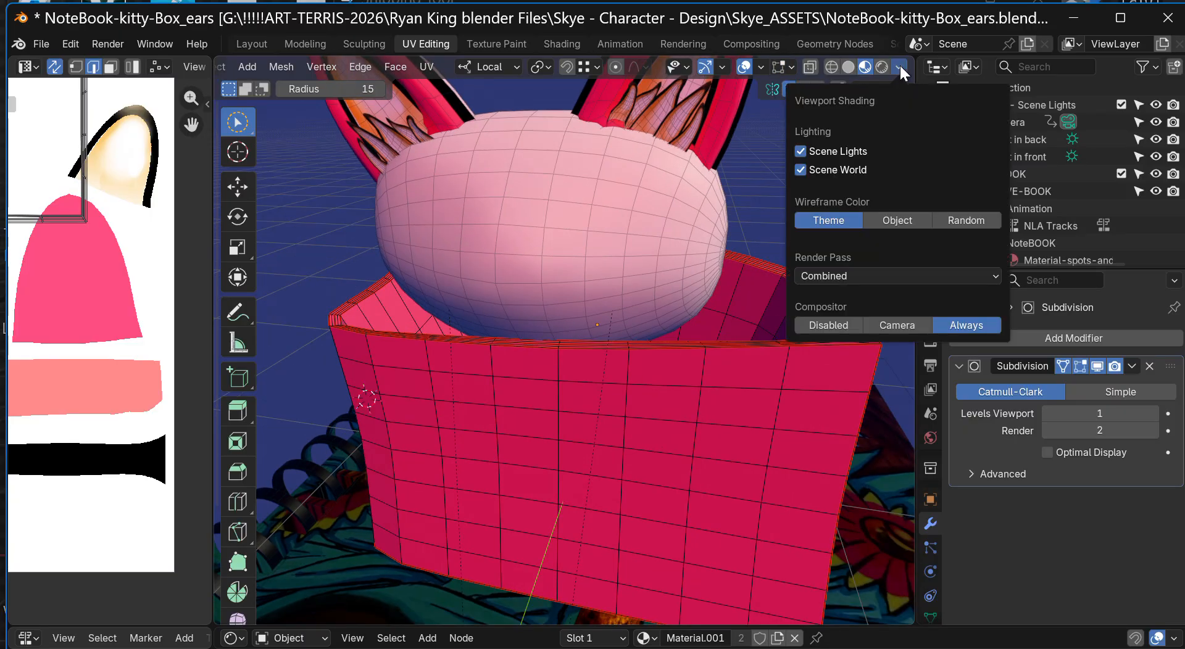
pyautogui.click(807, 170)
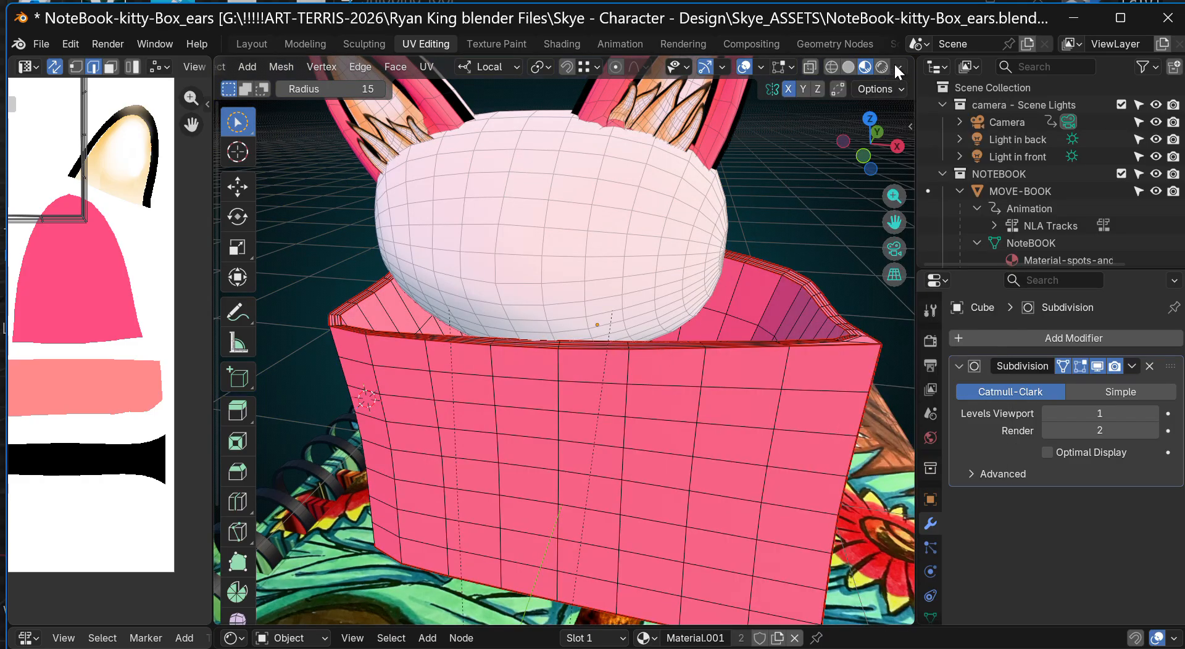
pyautogui.click(894, 67)
pyautogui.moveTo(883, 269)
pyautogui.mouseDown()
pyautogui.moveTo(818, 269)
pyautogui.moveTo(842, 269)
pyautogui.mouseUp()
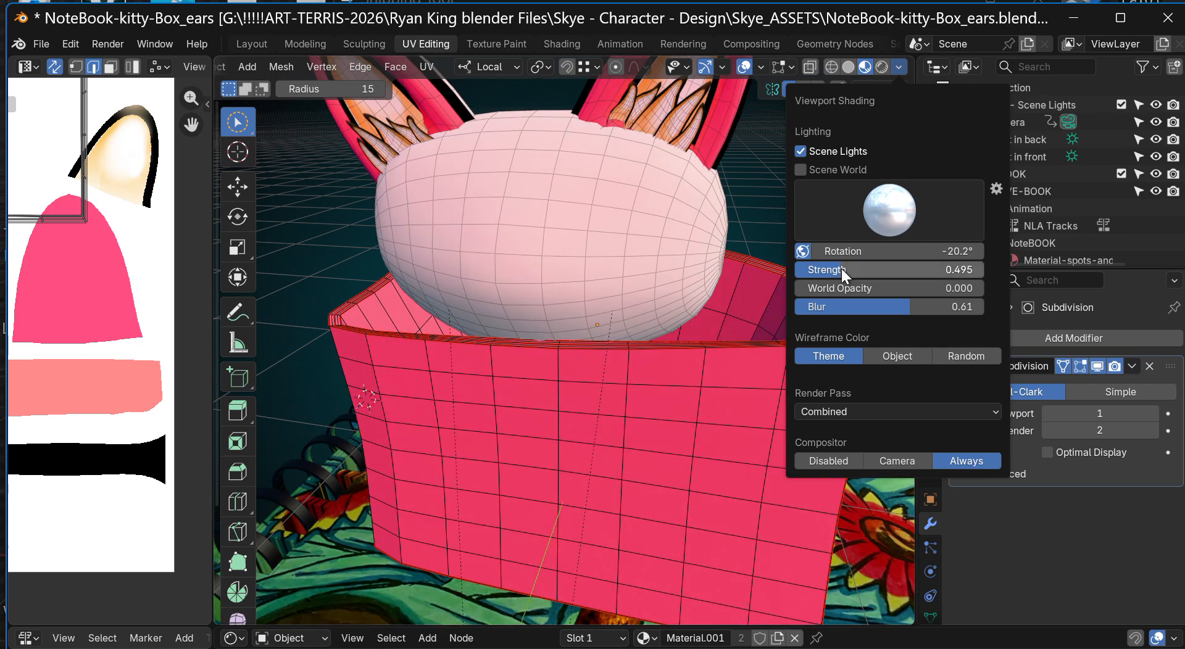
pyautogui.click(881, 217)
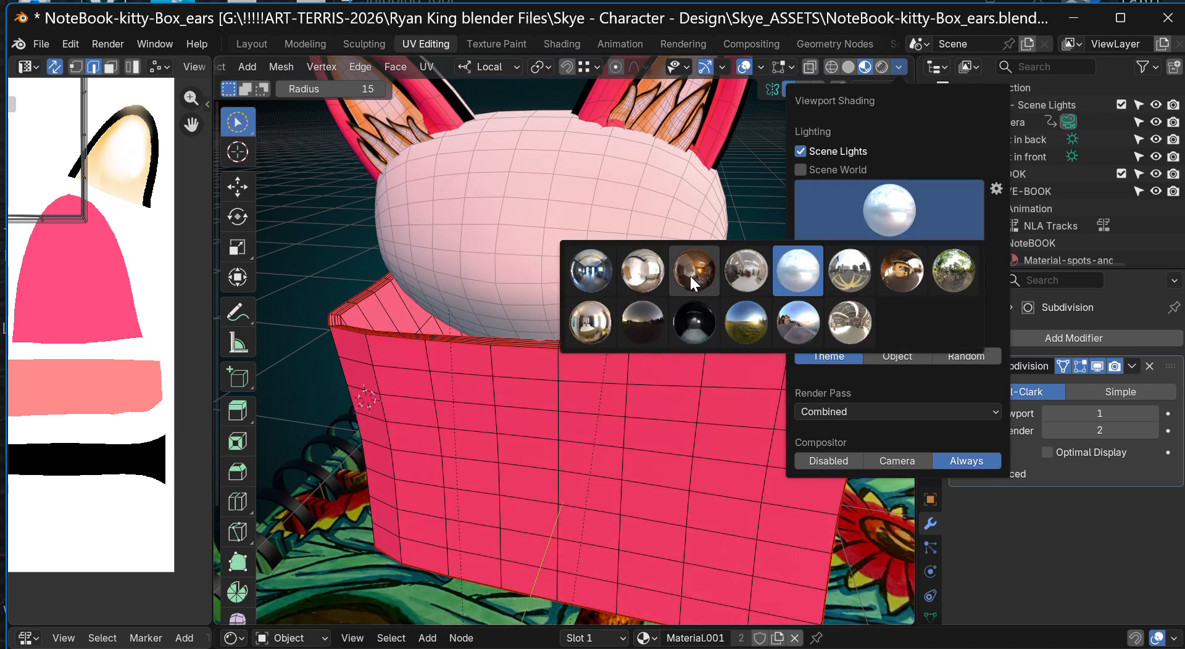
pyautogui.click(783, 275)
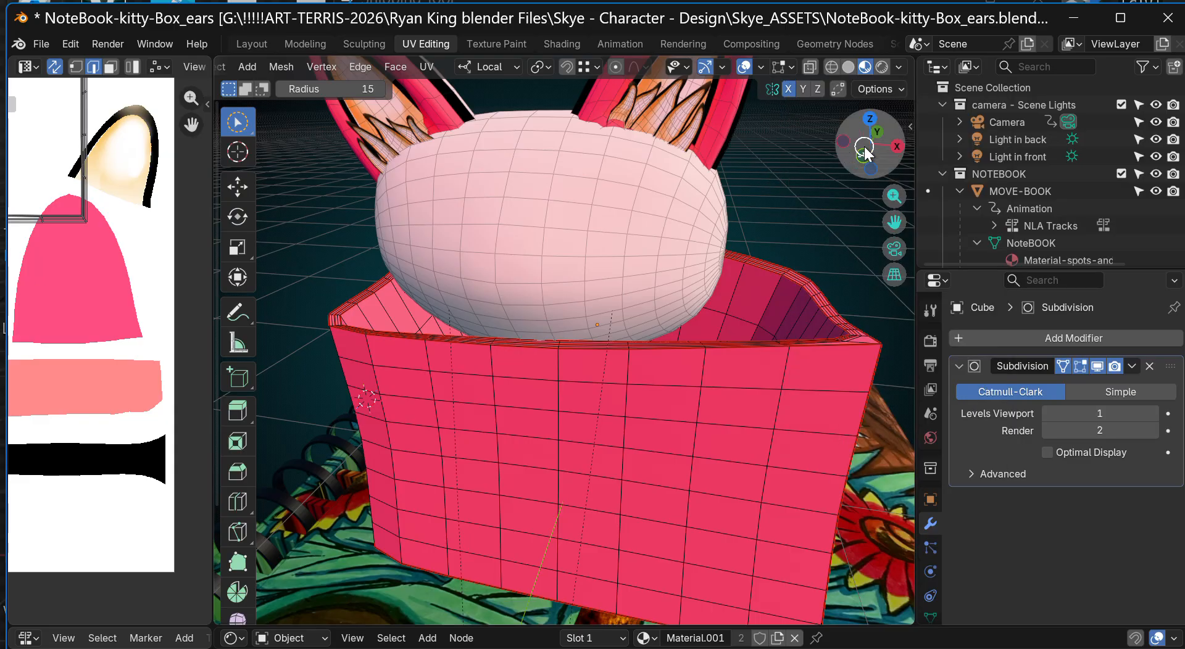
# Step: Examine the brightly lit kitty head and seamed box from the front at several zoom levels, and maximize the program window
pyautogui.moveTo(862, 143); pyautogui.dragTo(860, 123)
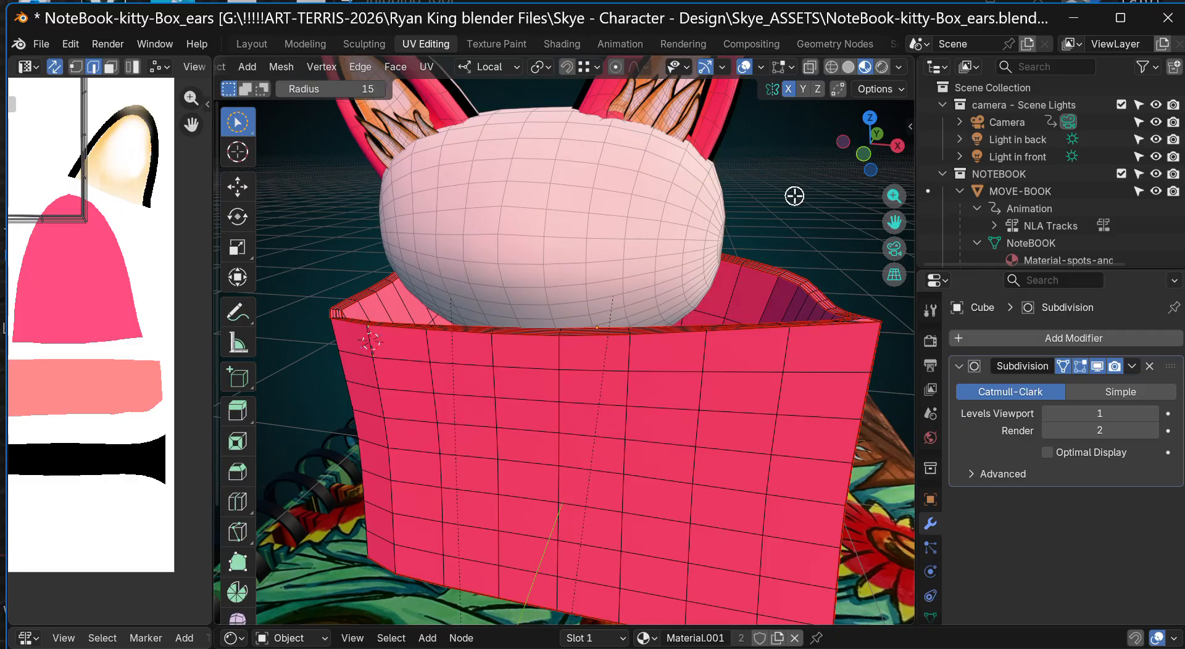
pyautogui.moveTo(866, 148)
pyautogui.mouseDown()
pyautogui.moveTo(821, 139)
pyautogui.moveTo(771, 93)
pyautogui.moveTo(802, 142)
pyautogui.moveTo(681, 108)
pyautogui.moveTo(845, 121)
pyautogui.moveTo(866, 148)
pyautogui.mouseUp()
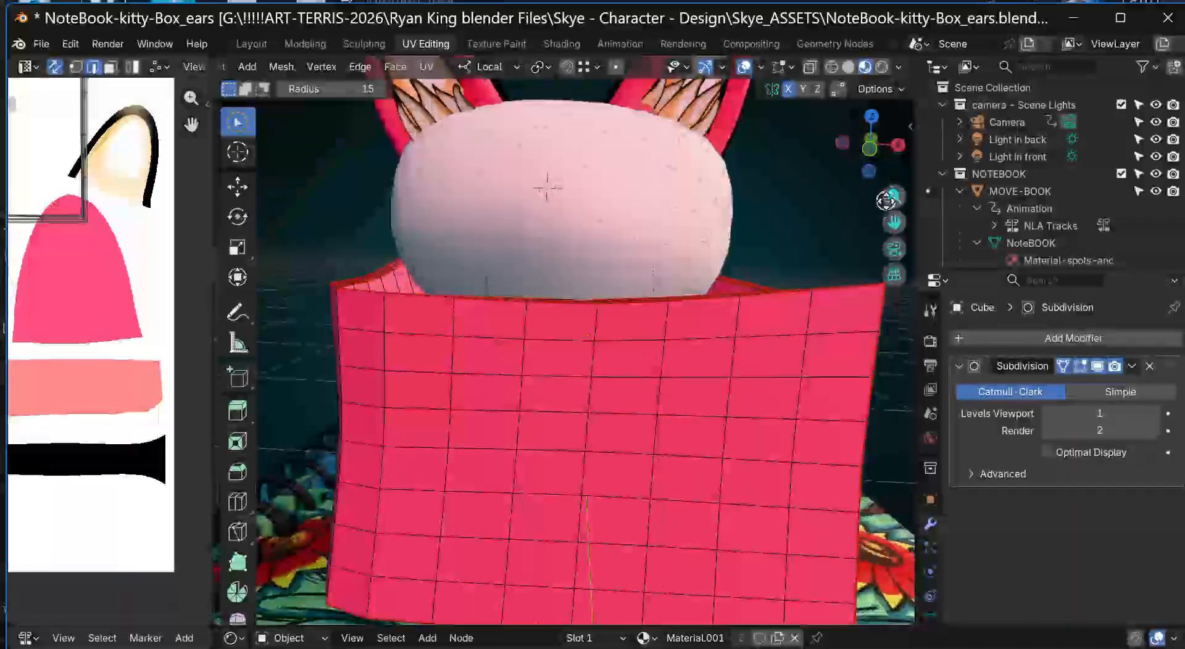
pyautogui.moveTo(889, 201); pyautogui.dragTo(858, 229)
pyautogui.moveTo(879, 170); pyautogui.dragTo(825, 149)
pyautogui.scroll(-4, 606, 461)
pyautogui.scroll(4, 605, 461)
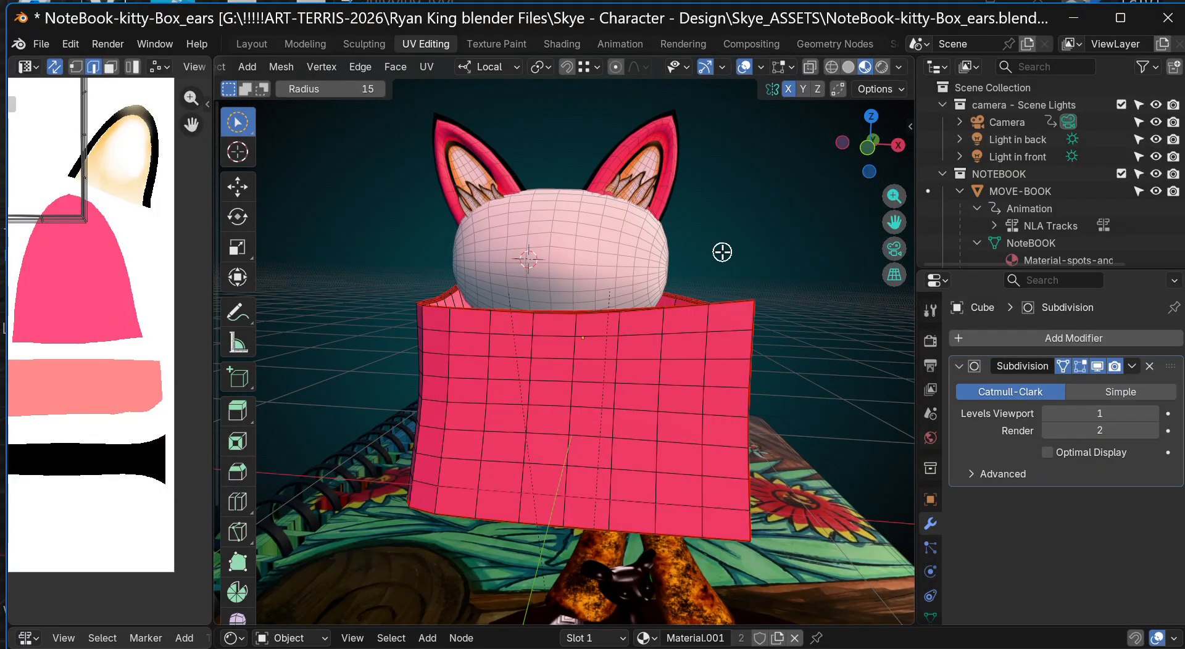
pyautogui.moveTo(889, 196)
pyautogui.mouseDown()
pyautogui.moveTo(893, 240)
pyautogui.moveTo(216, 193)
pyautogui.moveTo(893, 218)
pyautogui.moveTo(893, 239)
pyautogui.moveTo(895, 195)
pyautogui.mouseUp()
pyautogui.moveTo(872, 146)
pyautogui.mouseDown()
pyautogui.moveTo(910, 151)
pyautogui.moveTo(886, 146)
pyautogui.mouseUp()
pyautogui.moveTo(252, 174); pyautogui.dragTo(900, 167)
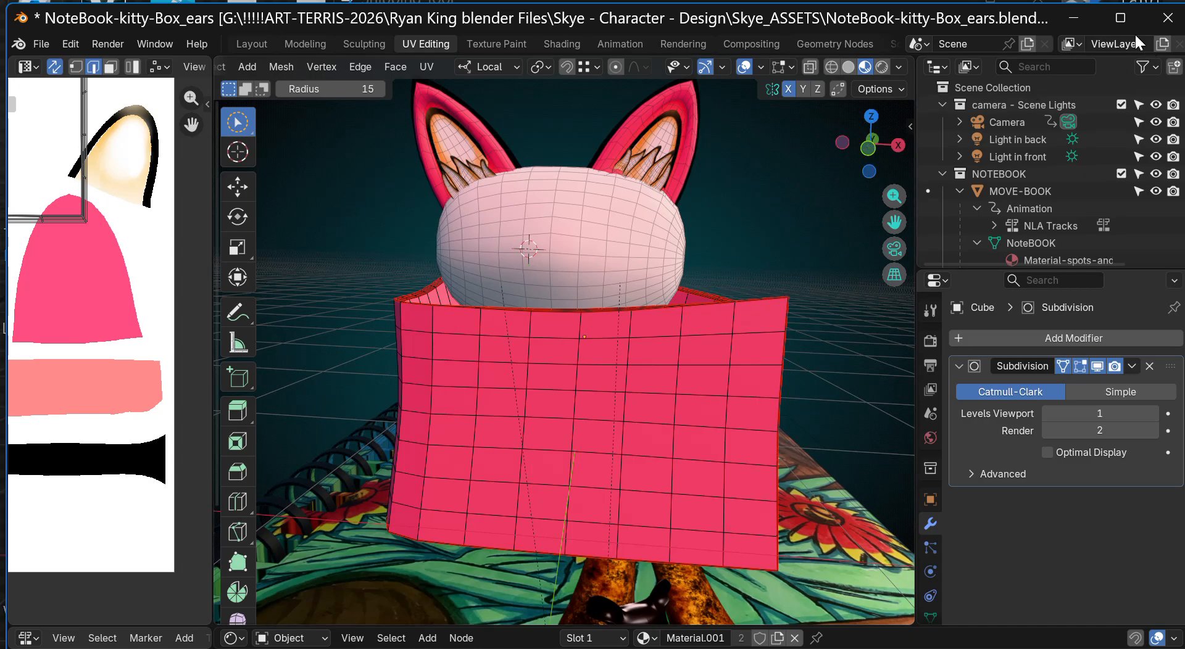
pyautogui.click(1116, 17)
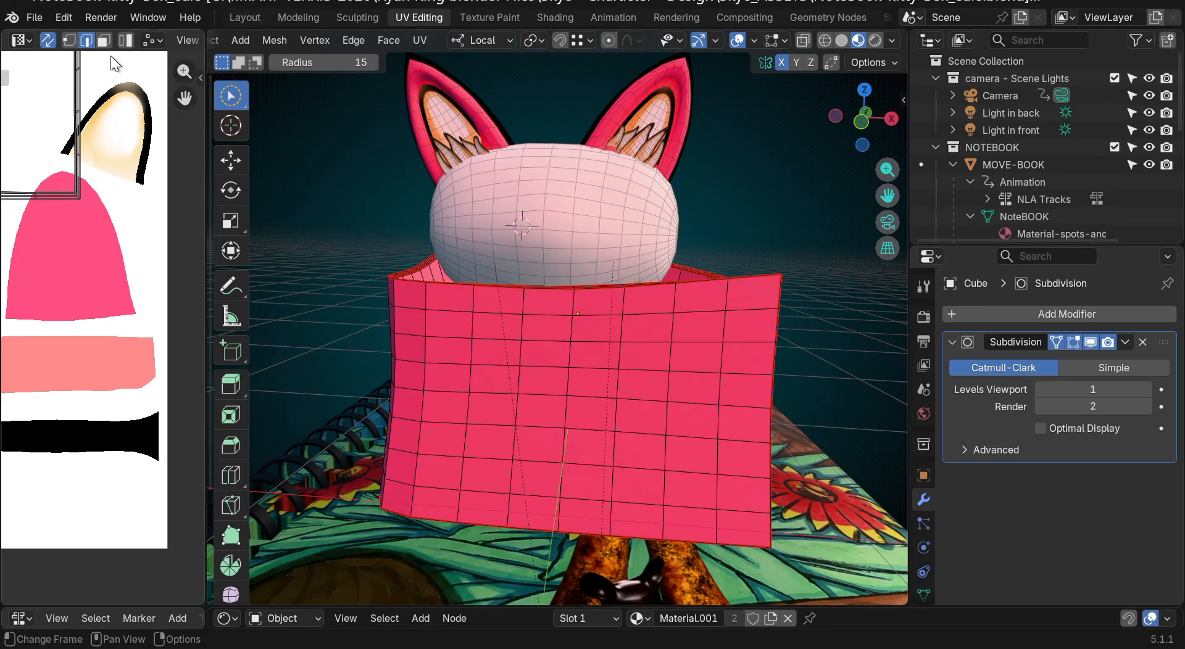